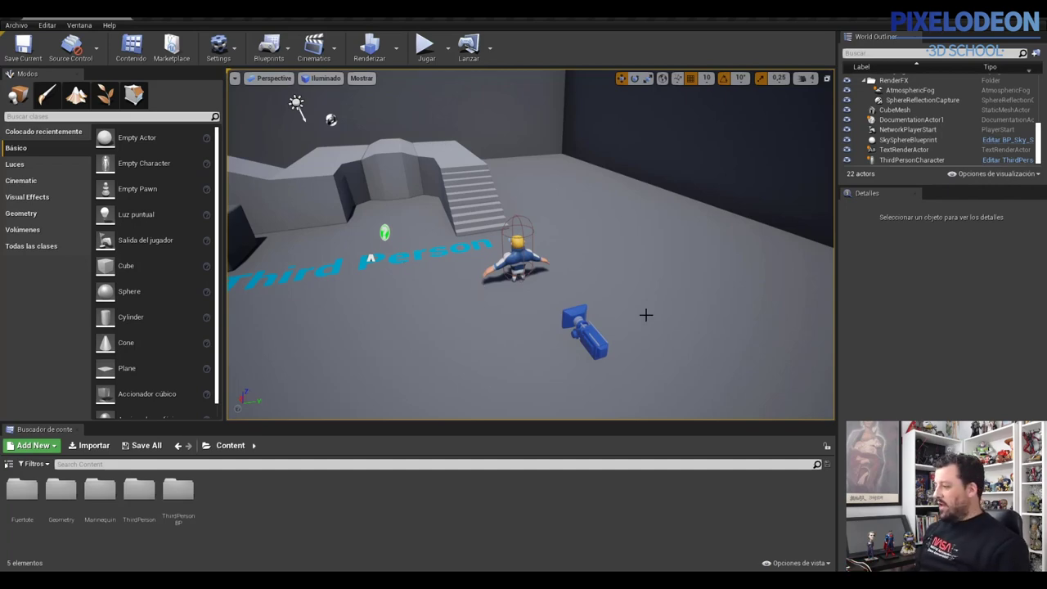
Step: Select the ThirdPersonCharacter and browse Fuertote > Animation to see Idle_01, Jump, Run and Walk
click(520, 257)
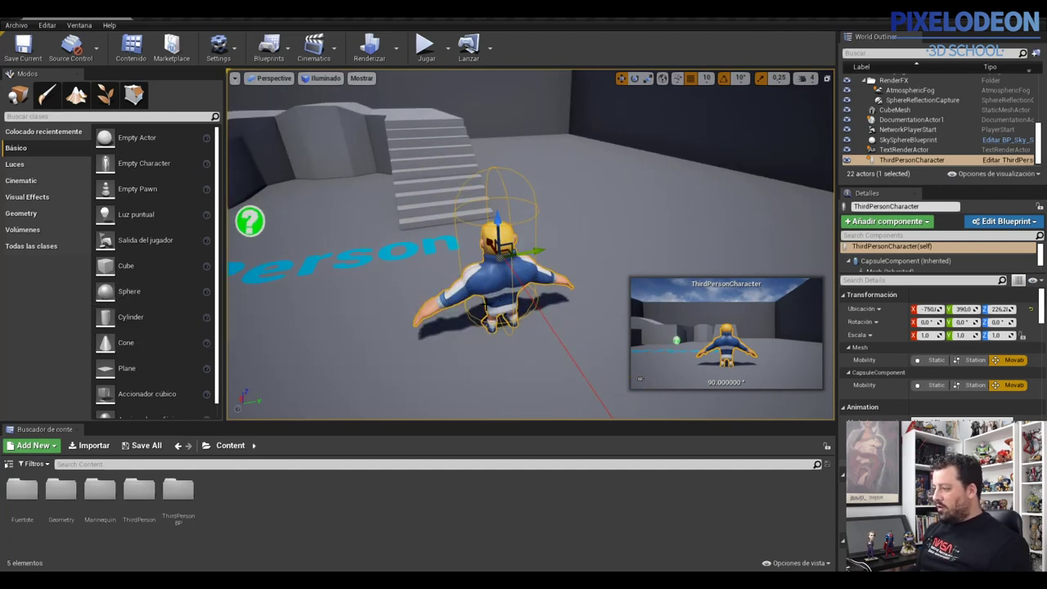
alt+drag(464, 321, 491, 320)
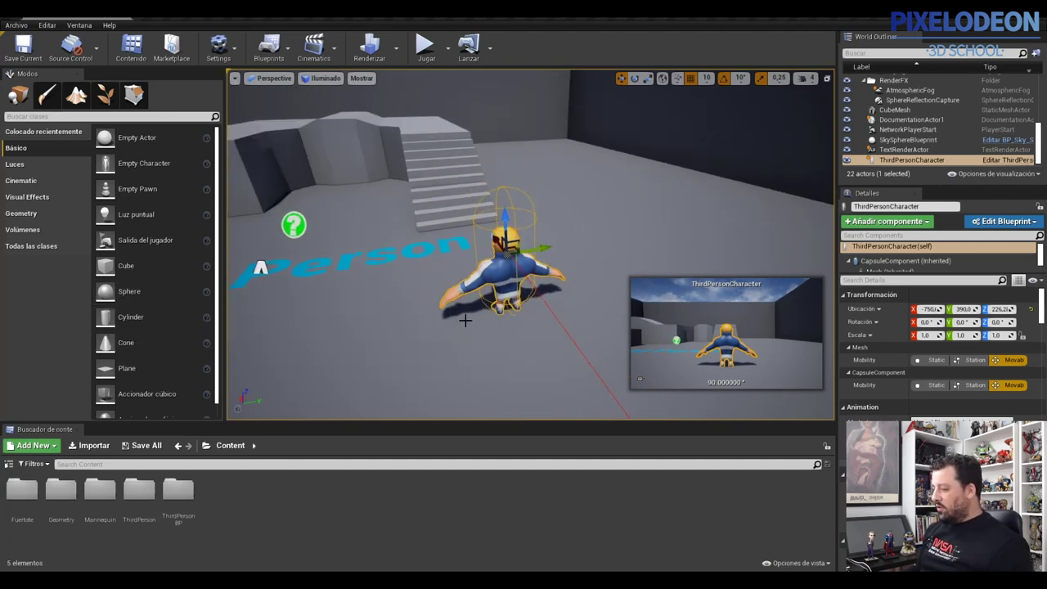
double_click(14, 484)
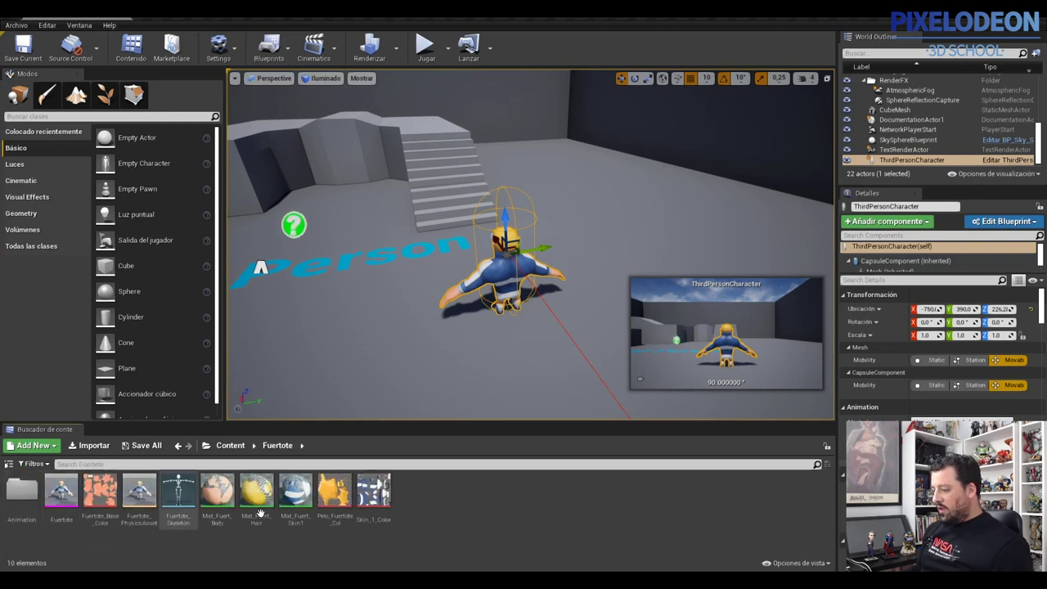
double_click(28, 489)
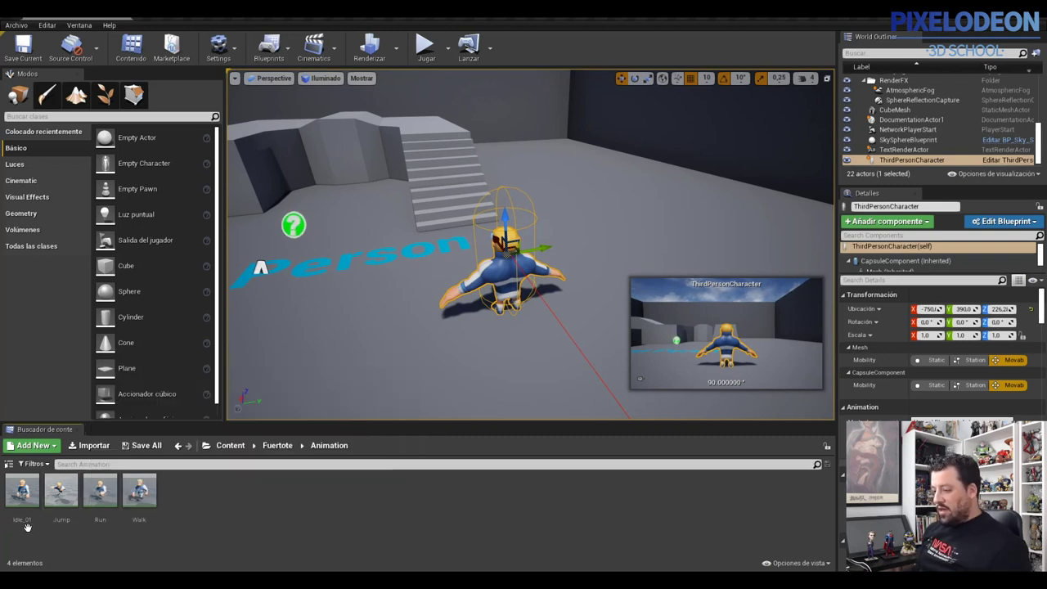
mouse_move(23, 497)
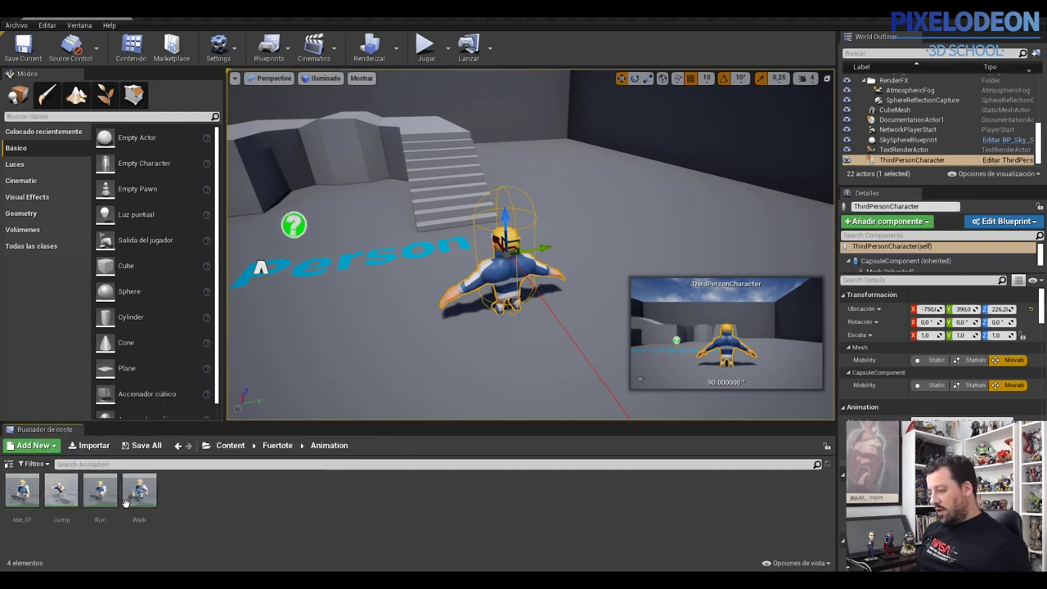
mouse_move(134, 495)
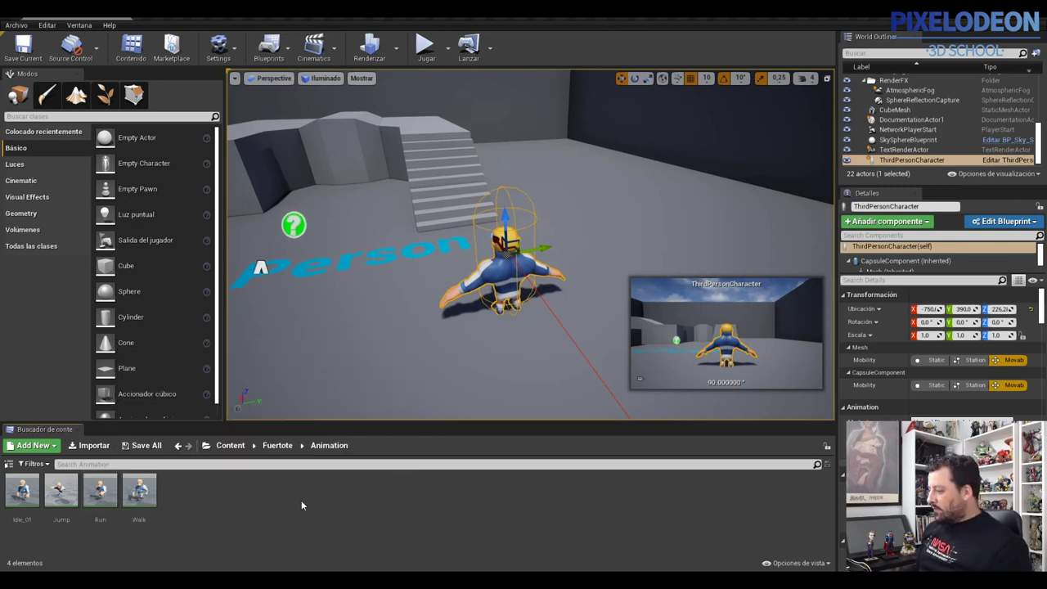
click(277, 445)
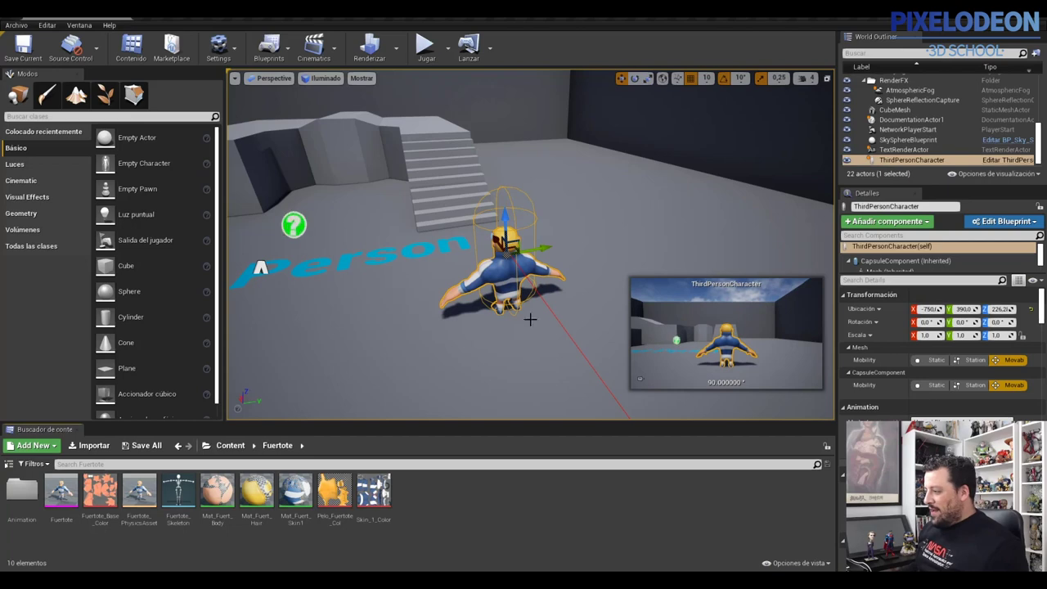
Step: Scroll through the Fuertote folder's 10 assets in the Content Browser
scroll(487, 331, up, 3)
scroll(491, 323, up, 2)
scroll(489, 323, down, 2)
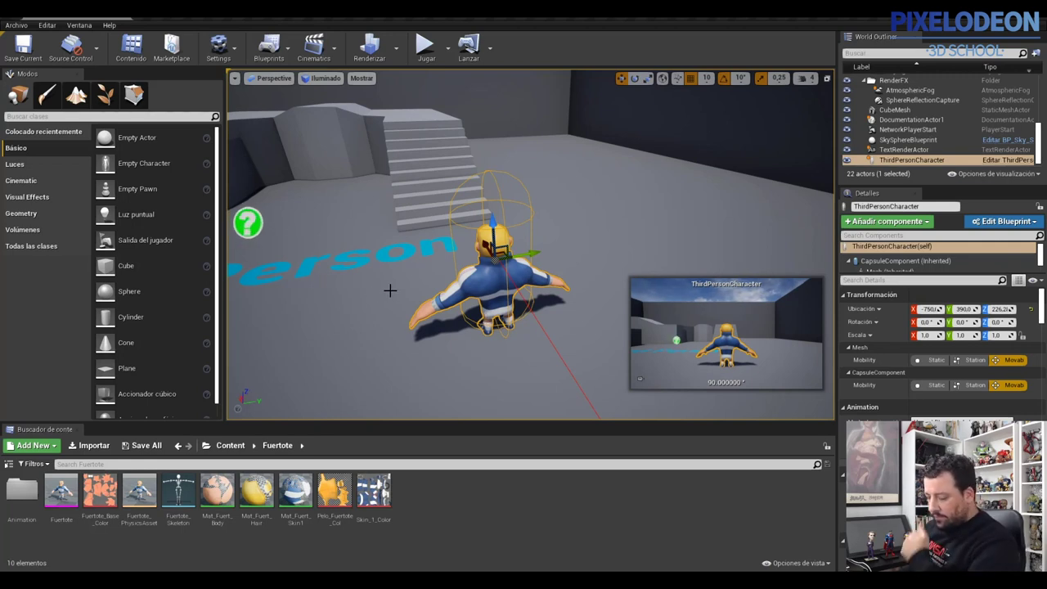
Step: In the Animation folder, make a Zona de combinación 1D on Fuertote_Skeleton named Fuertote_BS
double_click(15, 495)
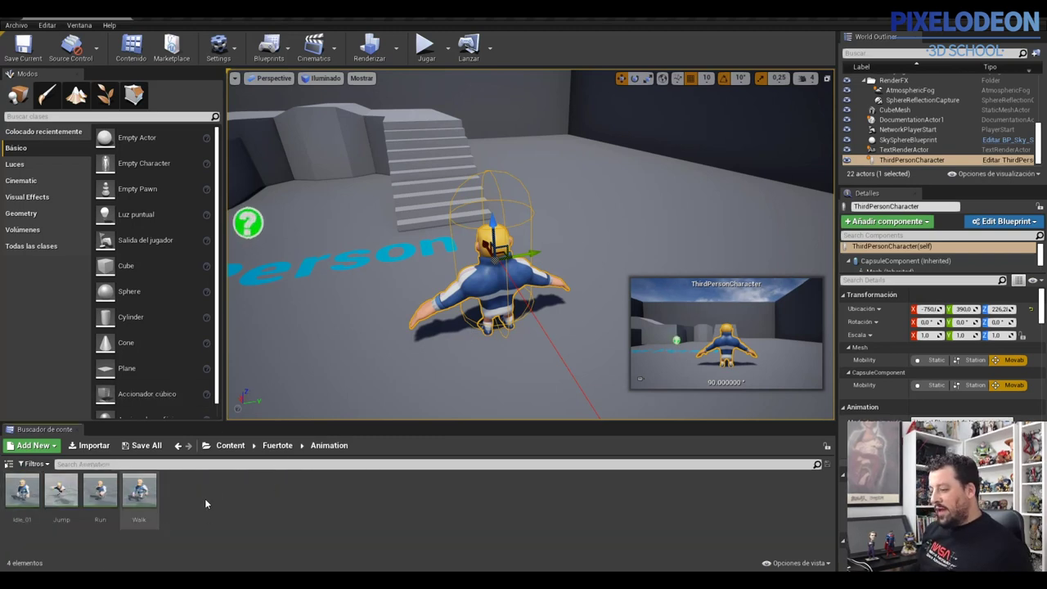
drag(62, 491, 229, 494)
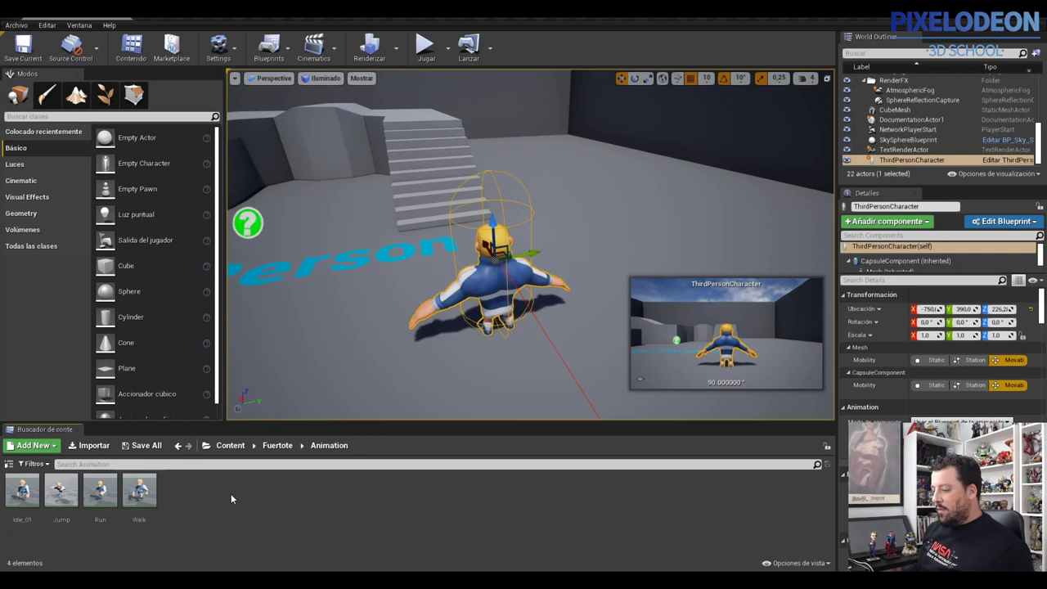
right_click(222, 488)
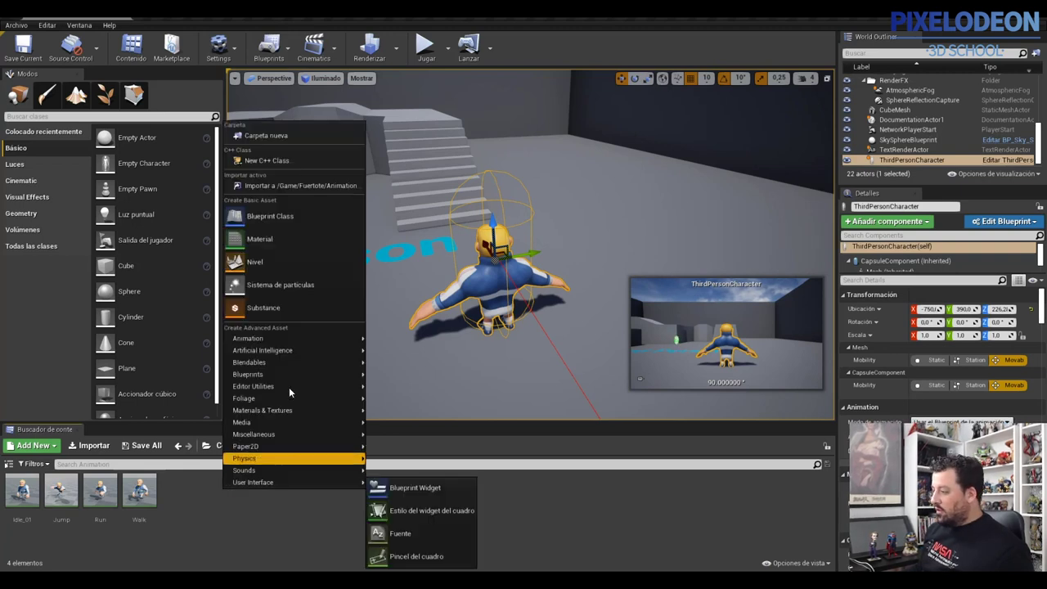
mouse_move(283, 341)
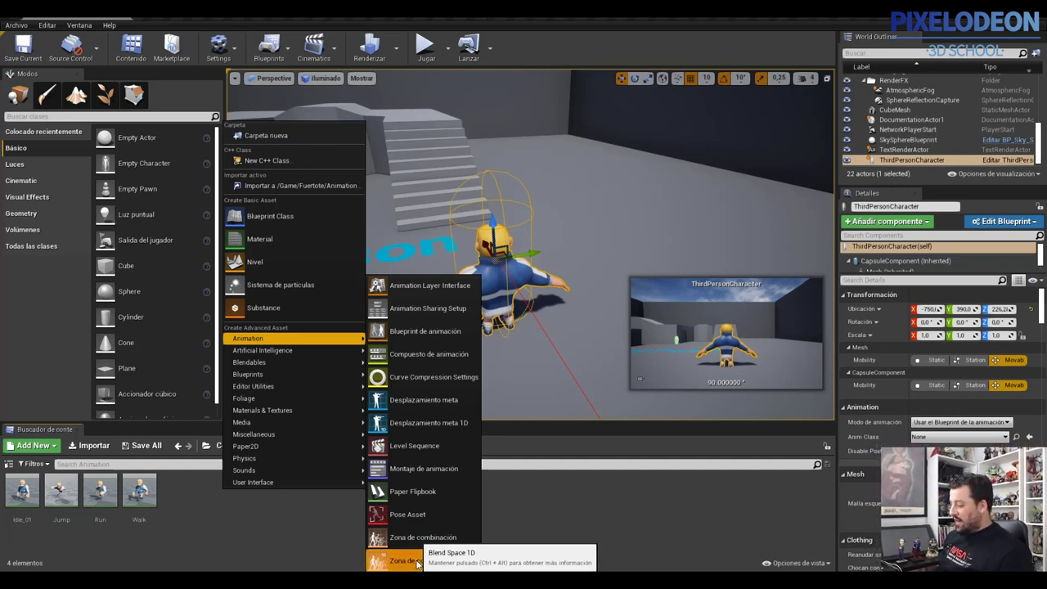
click(418, 562)
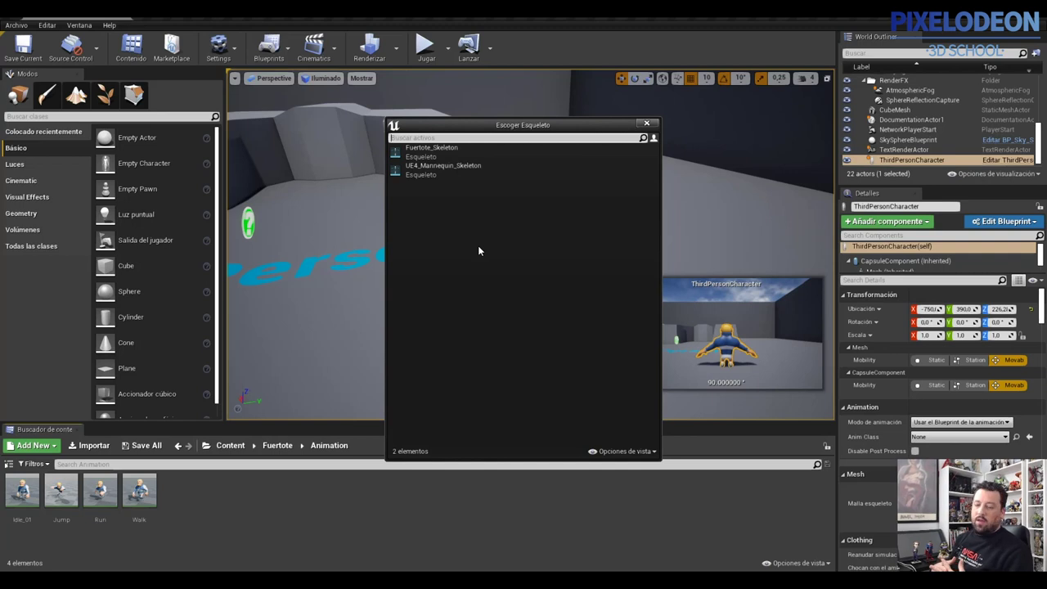
click(432, 151)
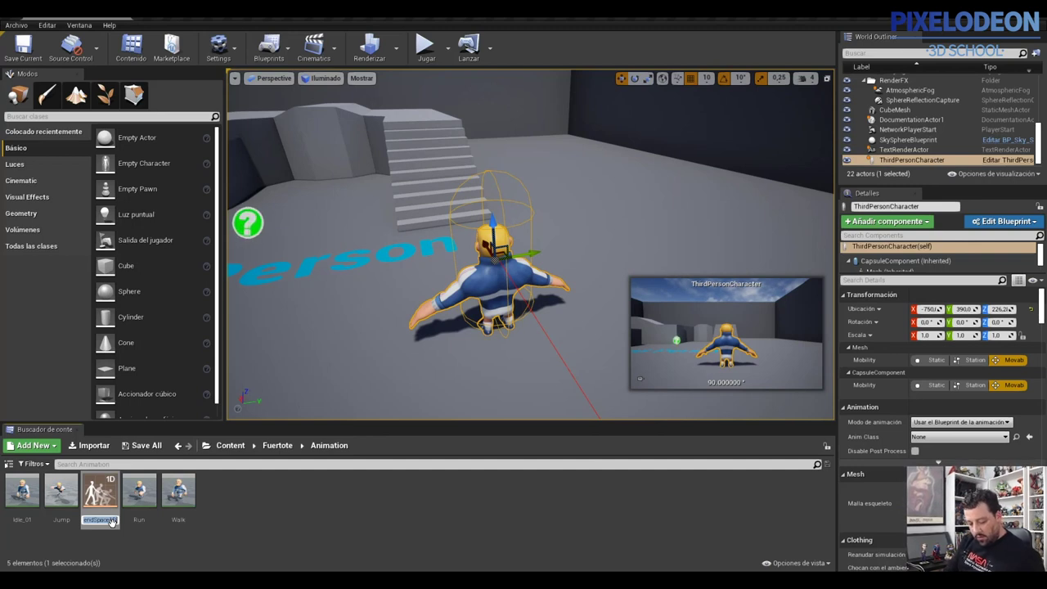
text(Fuertote)
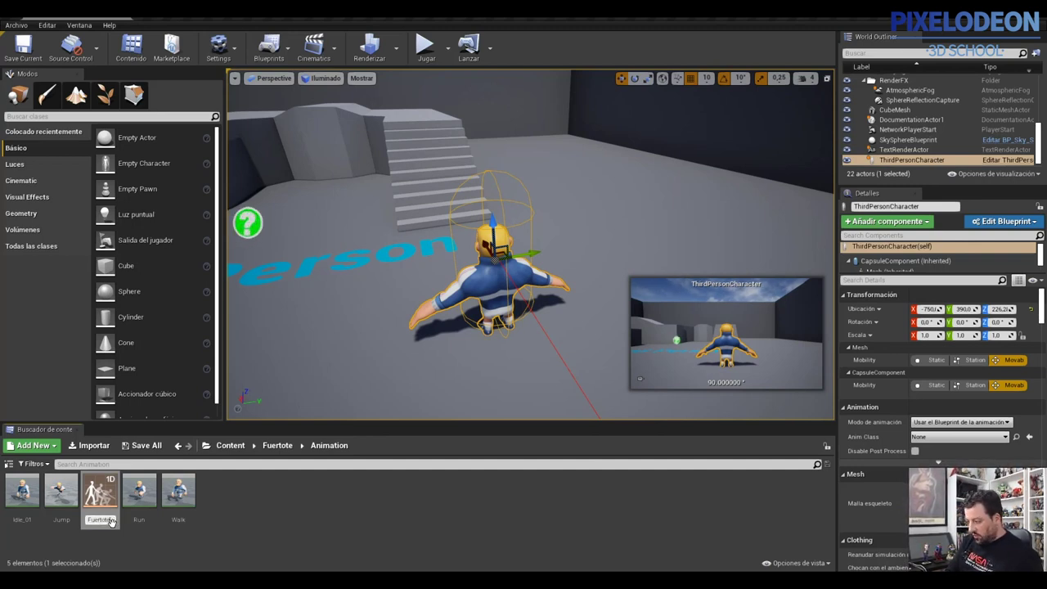
text(_BS)
key(Return)
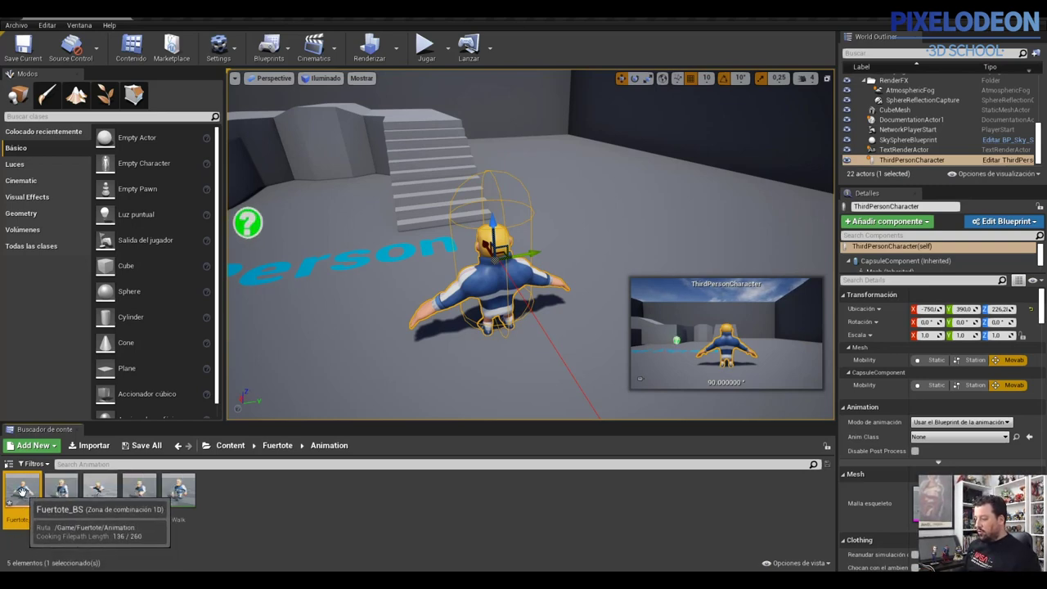
double_click(22, 490)
Step: Position the Fuertote_BS editor window and orbit its preview to view the character from another angle
mouse_move(234, 49)
mouse_down()
mouse_move(206, 27)
mouse_move(174, 22)
mouse_up()
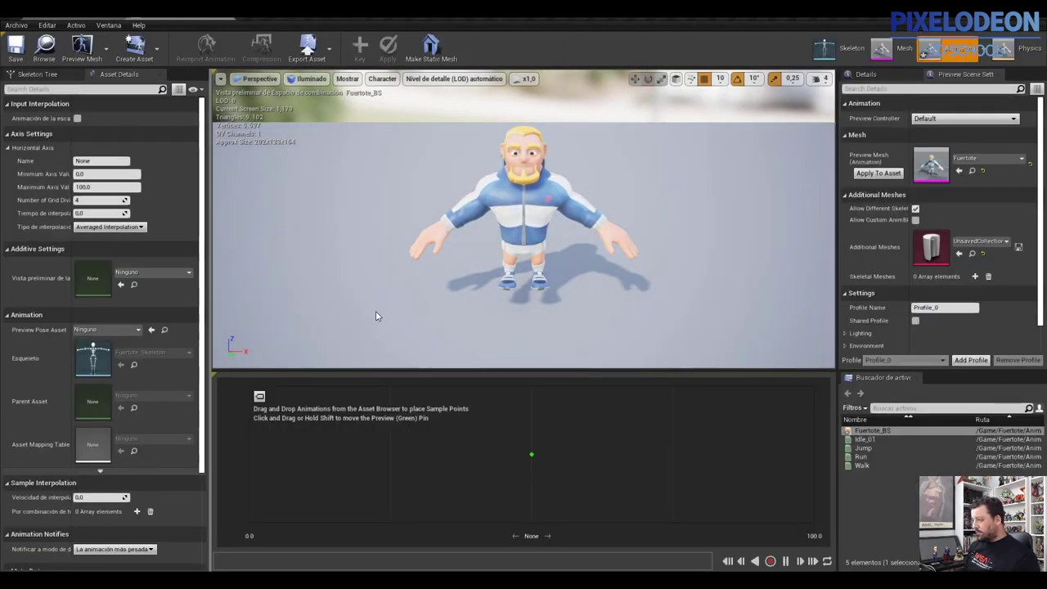
key(e)
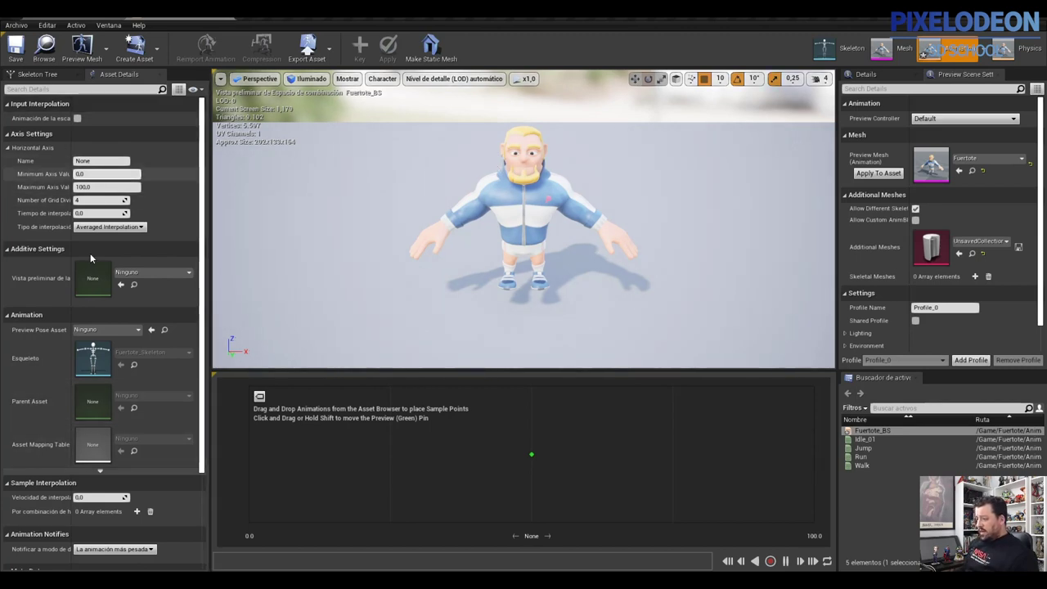
scroll(95, 324, down, 2)
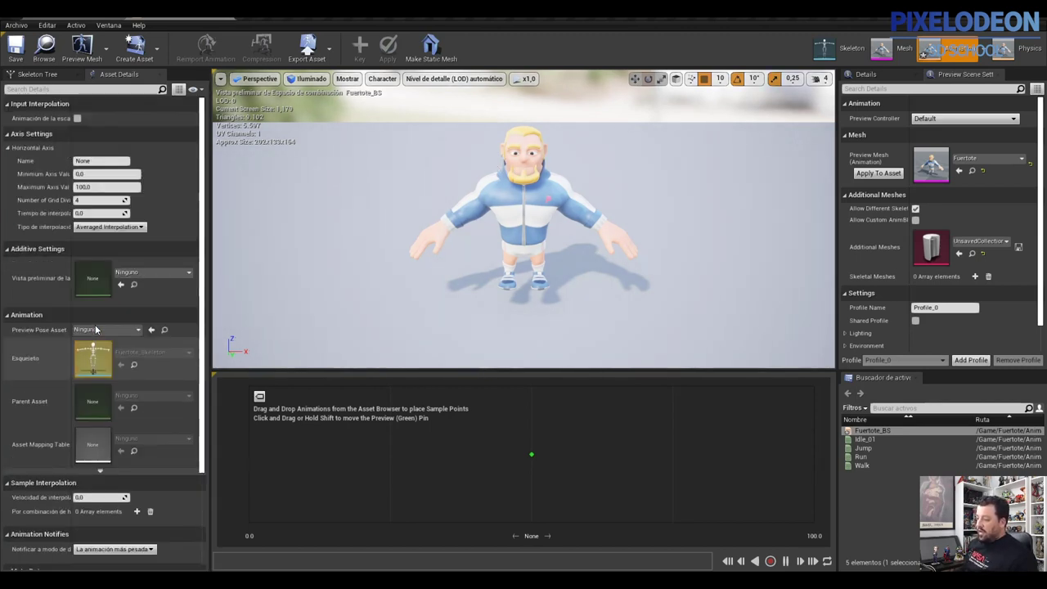
scroll(82, 270, up, 3)
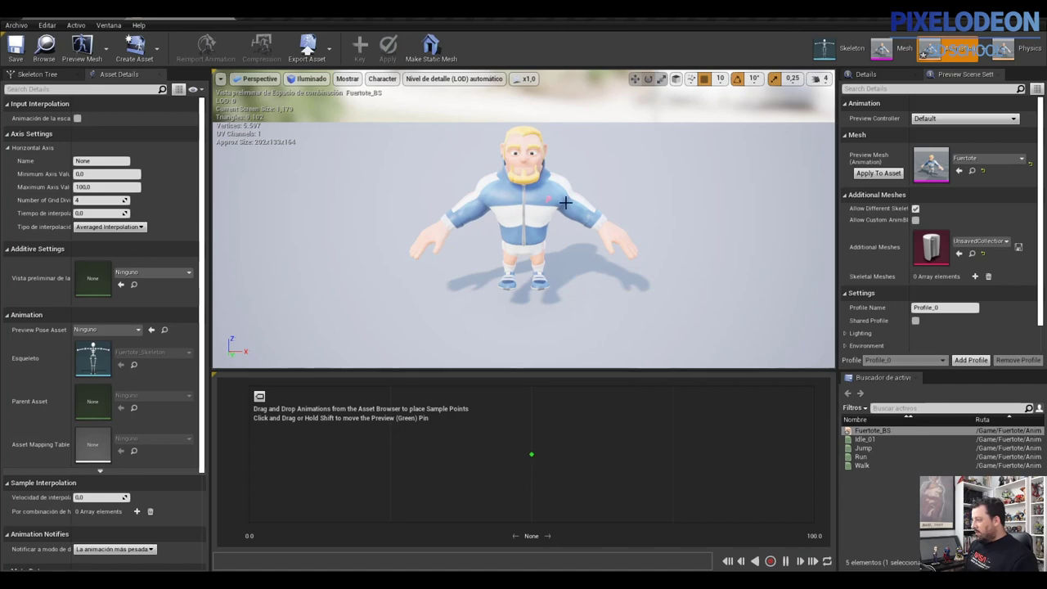
drag(514, 202, 442, 206)
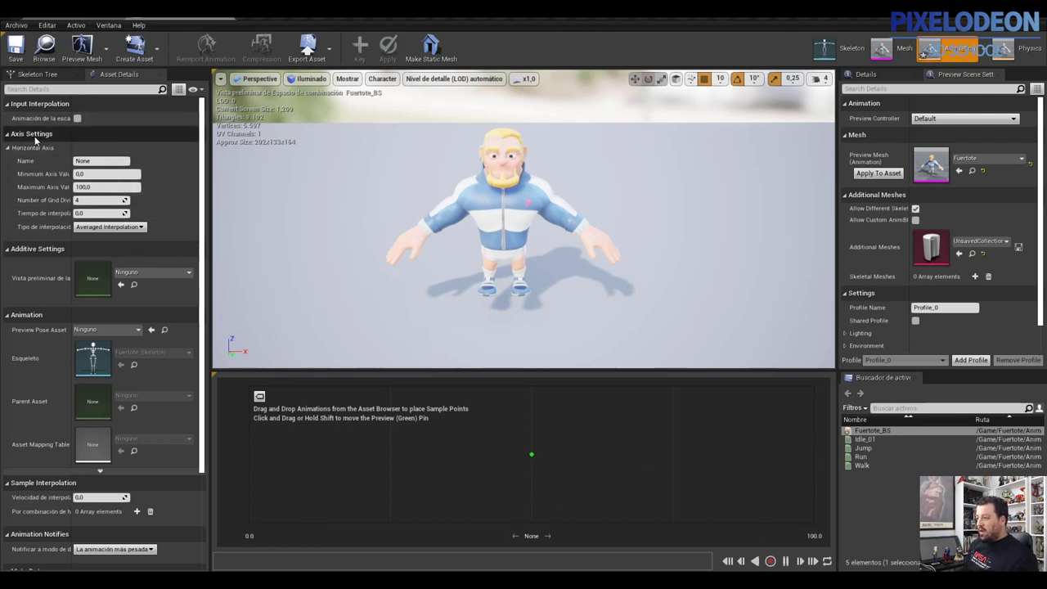
Step: Under Horizontal Axis settings, enter Speed as the axis name and 600 as Maximum Axis Value
click(98, 162)
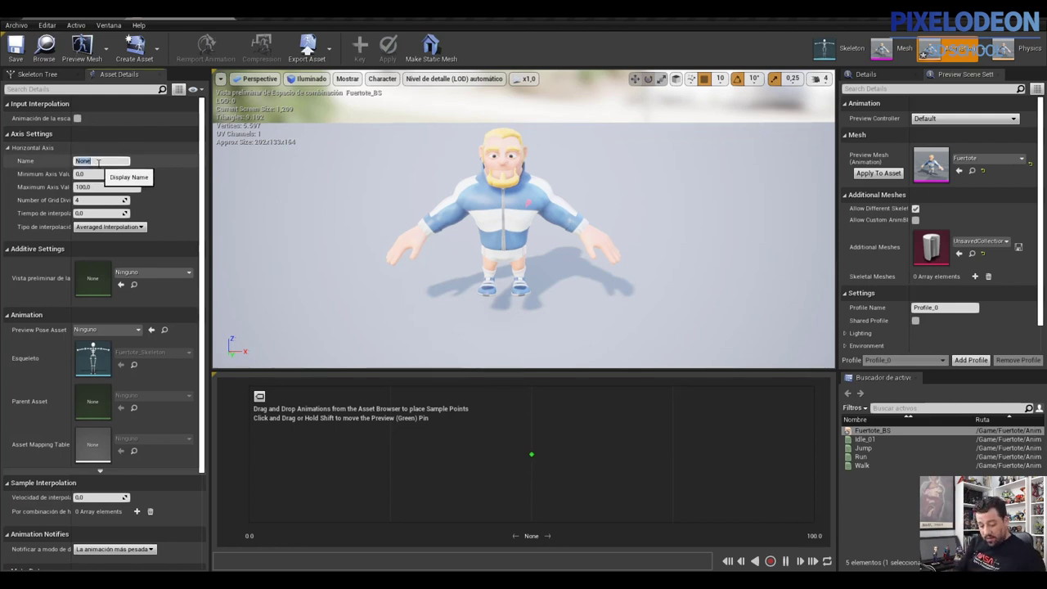
text(Speed)
key(Return)
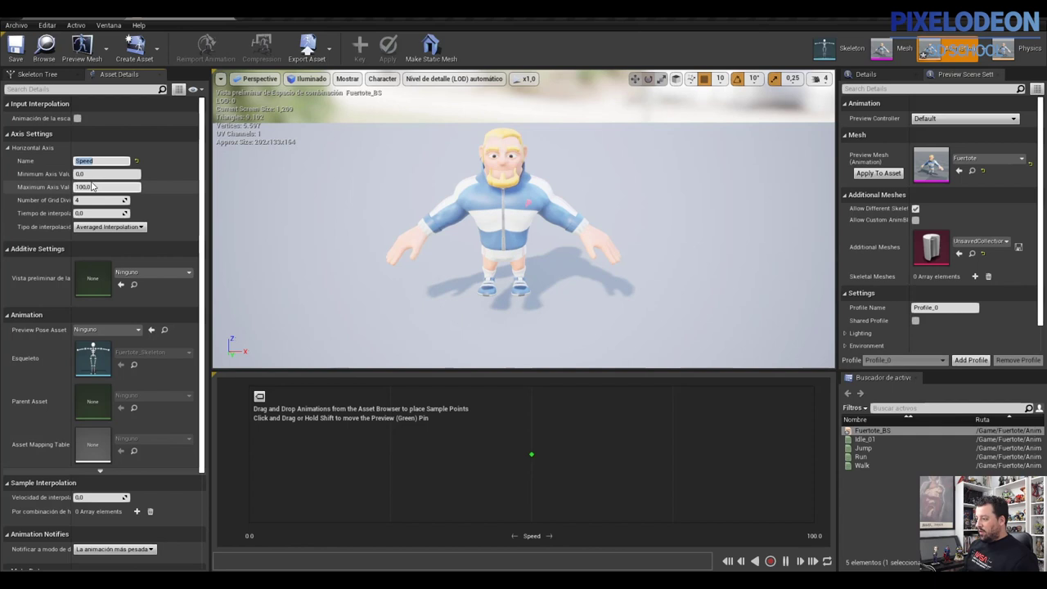
click(95, 187)
text(600)
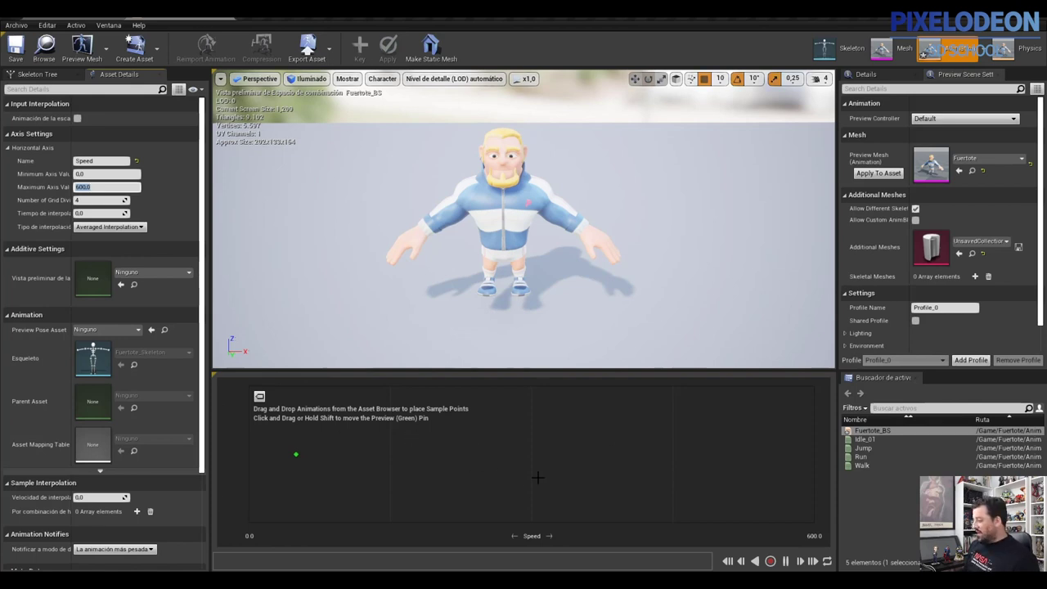
Step: Drop Walk at Speed 150 and Run at Speed 600 on the blend graph, then preview near zero speed
click(862, 465)
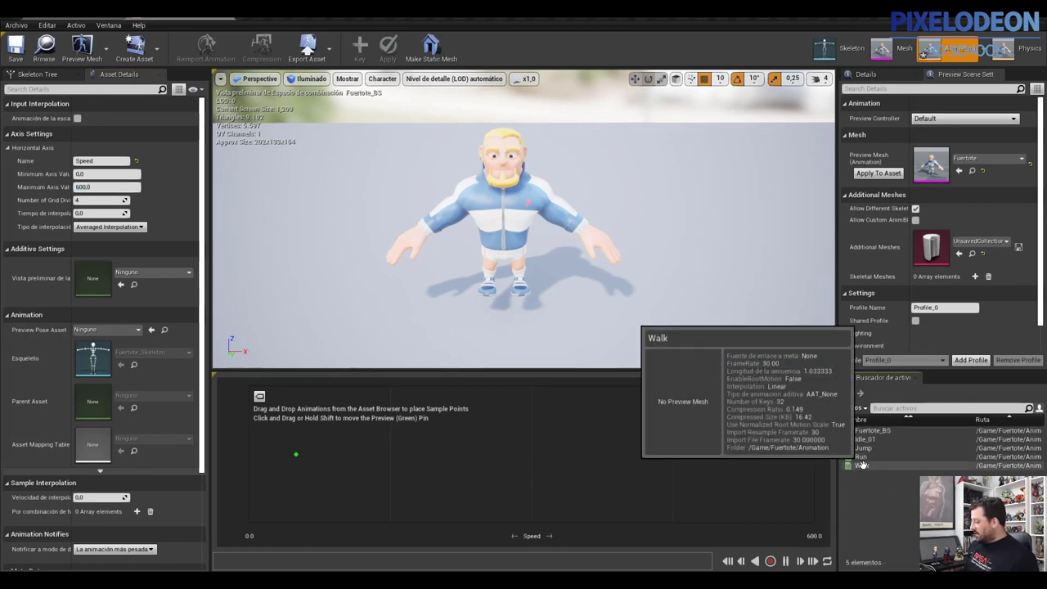
mouse_move(862, 466)
mouse_down()
mouse_move(605, 451)
mouse_move(391, 457)
mouse_up()
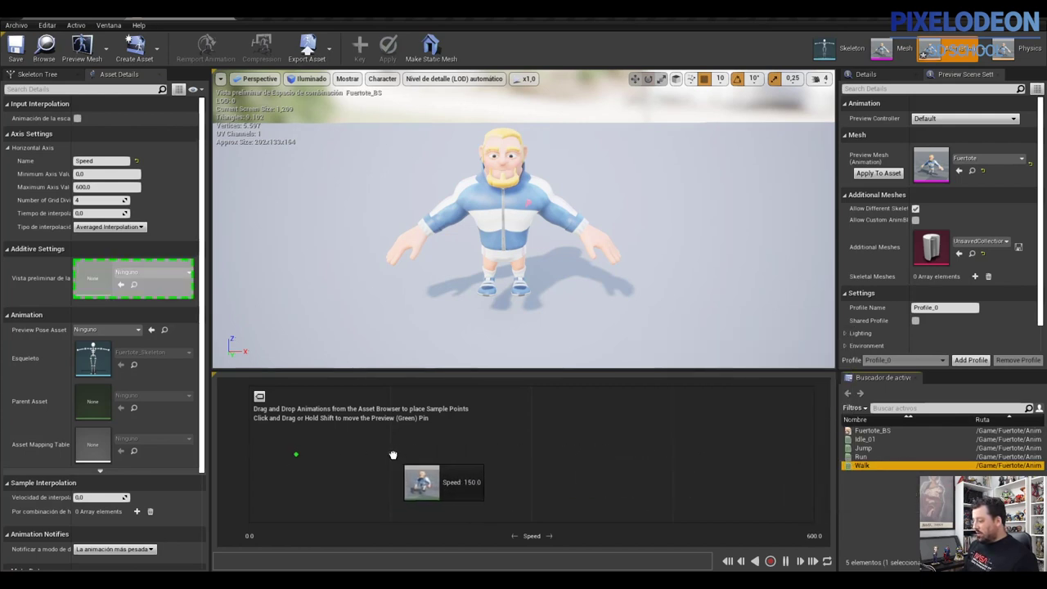
drag(390, 457, 390, 454)
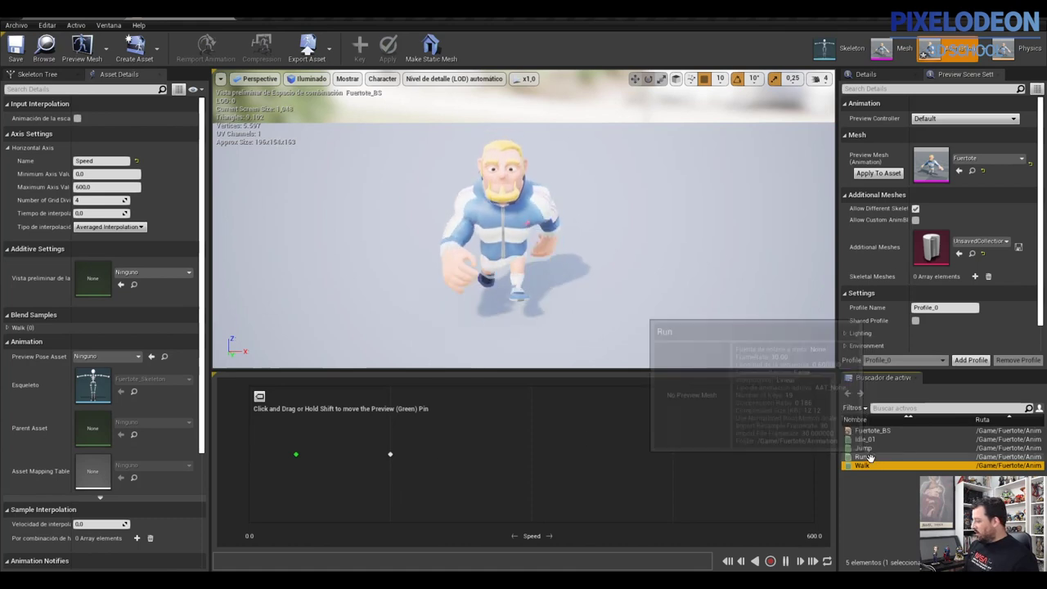
drag(860, 457, 813, 454)
drag(321, 459, 245, 477)
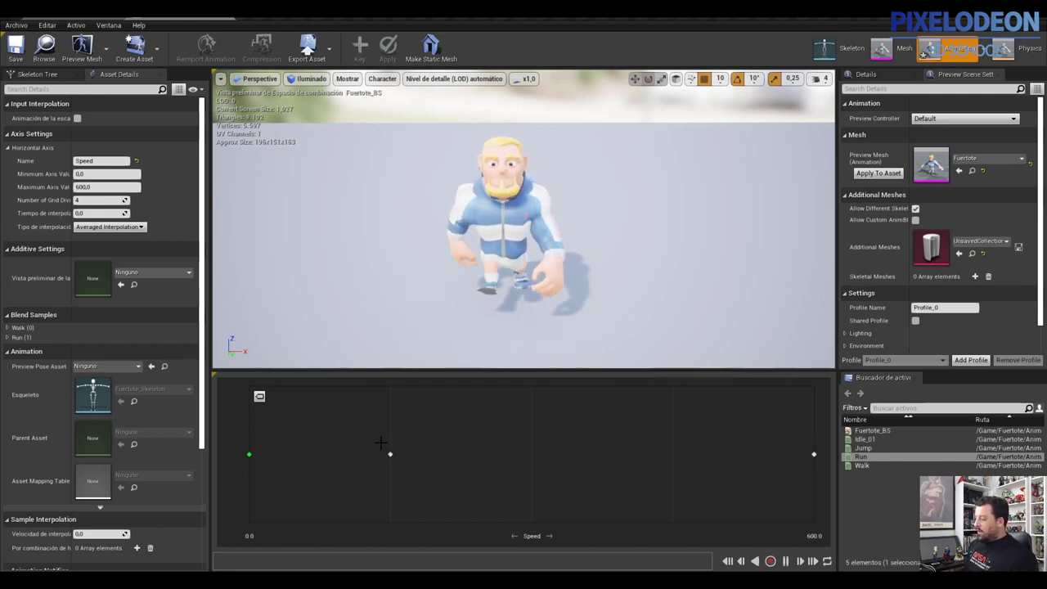
mouse_move(388, 454)
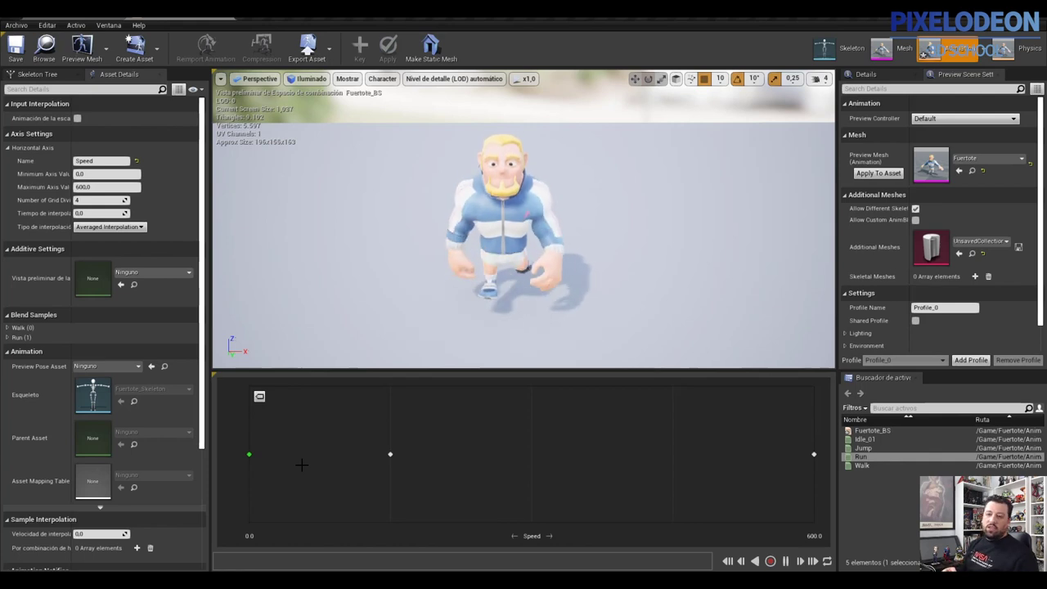
click(866, 439)
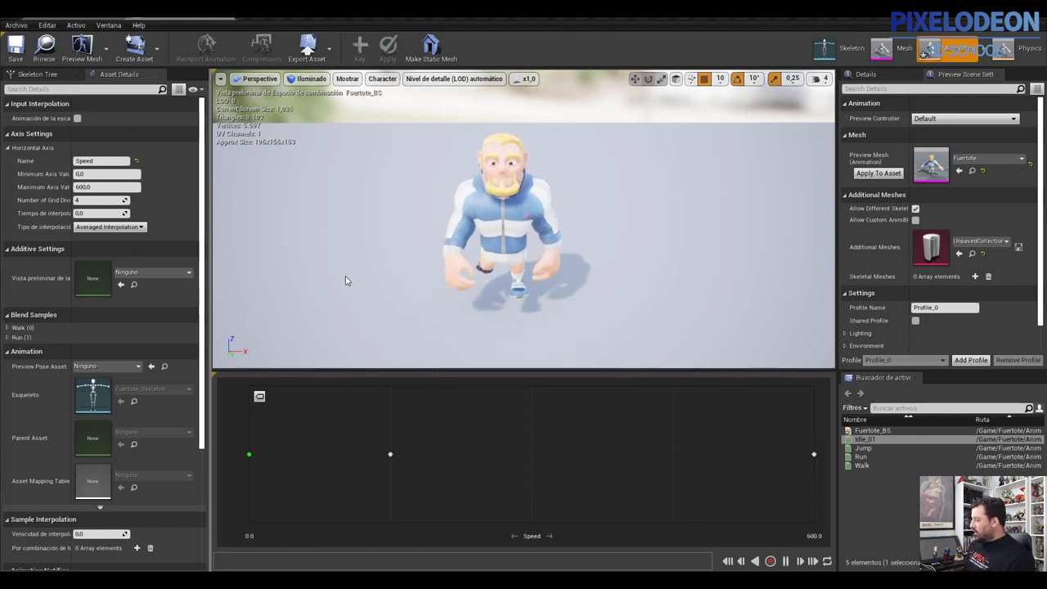
Step: Save Fuertote_BS and switch back to the ThirdPersonExampleMap level editor
click(18, 51)
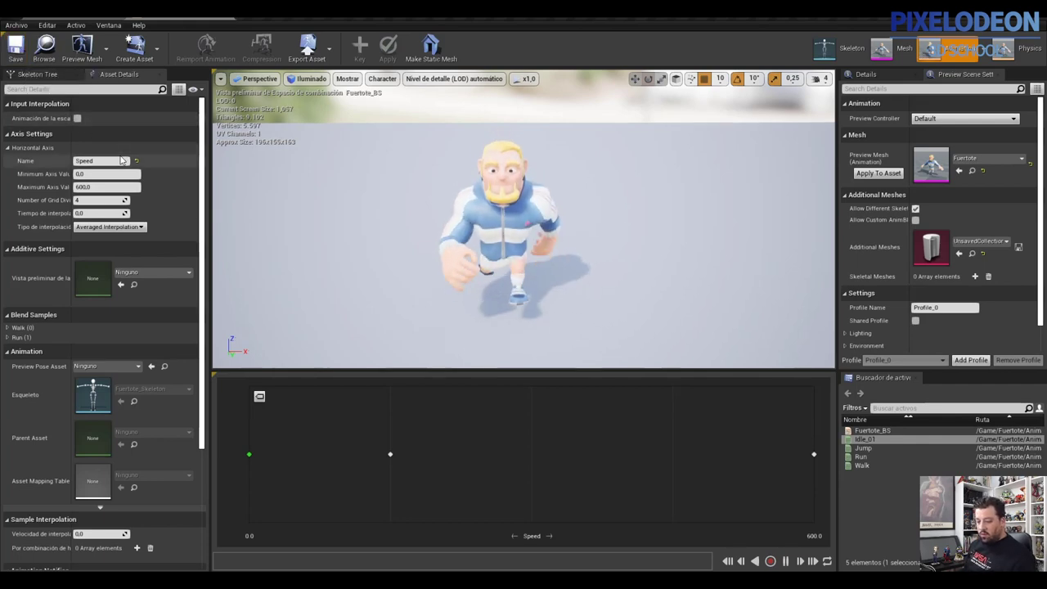
click(85, 18)
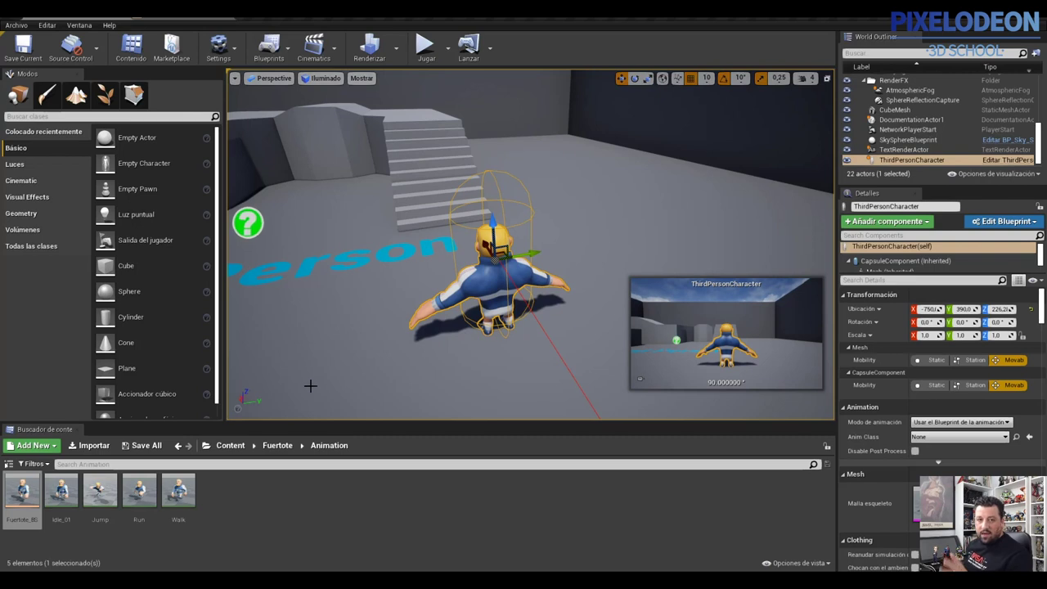
Step: Deselect Fuertote_BS and show the folder's Create Advanced Asset > Animation submenu
click(268, 495)
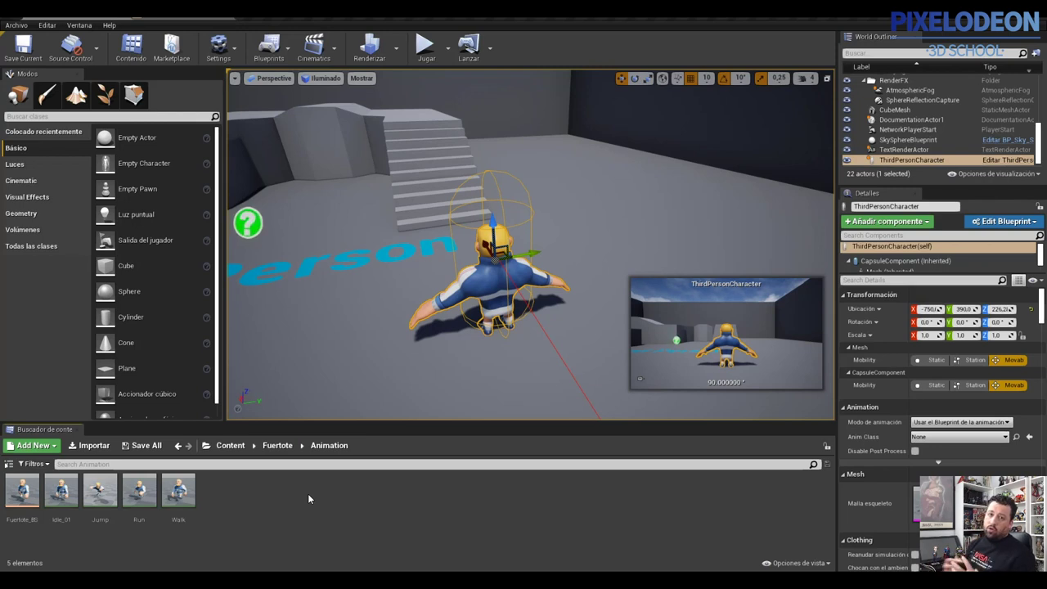
right_click(262, 496)
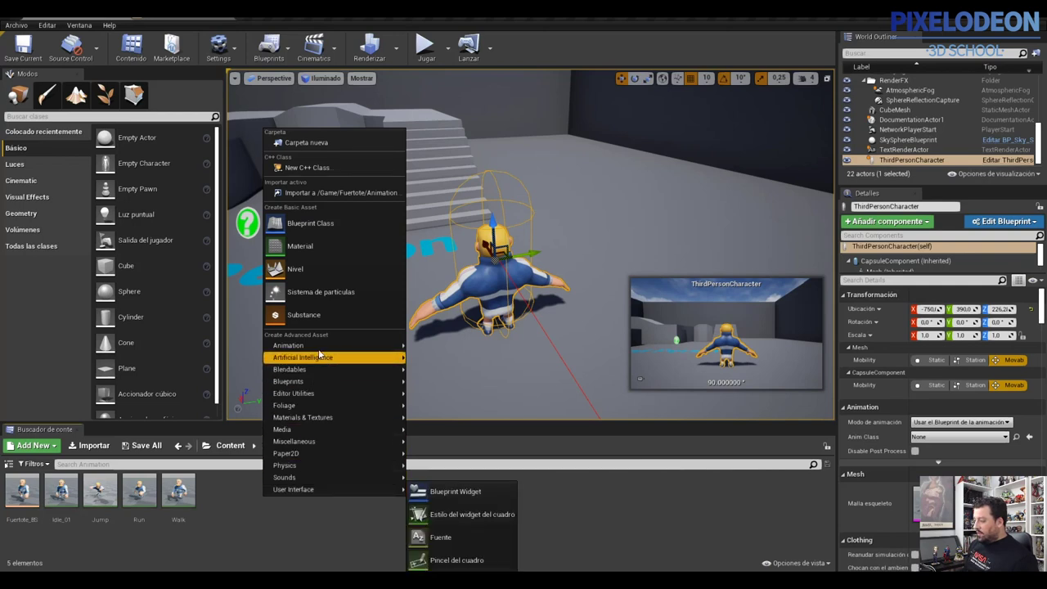
mouse_move(320, 345)
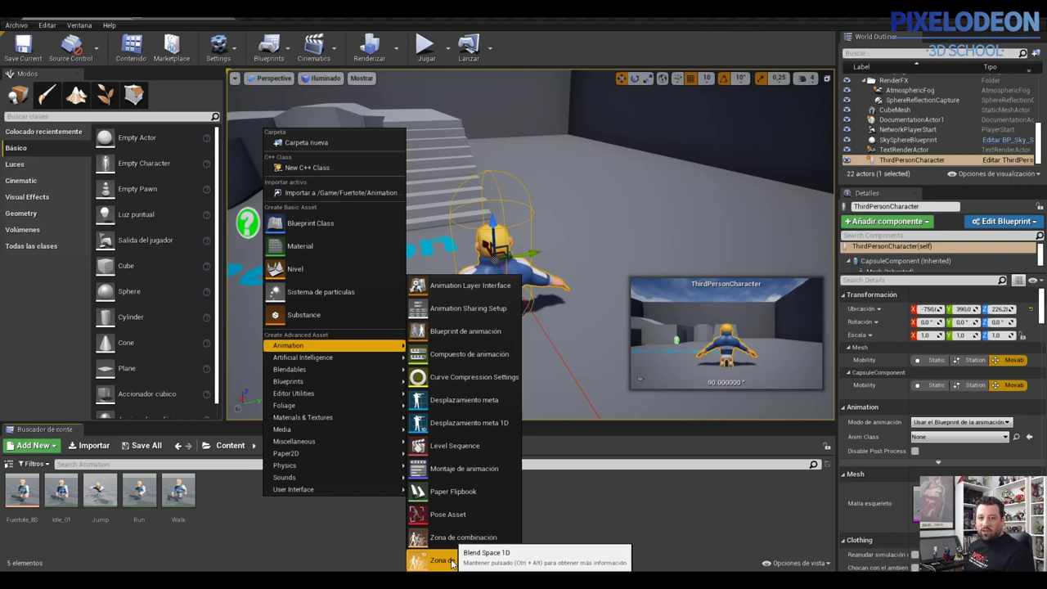
Step: Make a Blueprint de animación on Fuertote_Skeleton called Fuertote_AnimBlueprint, then Save Current
click(454, 335)
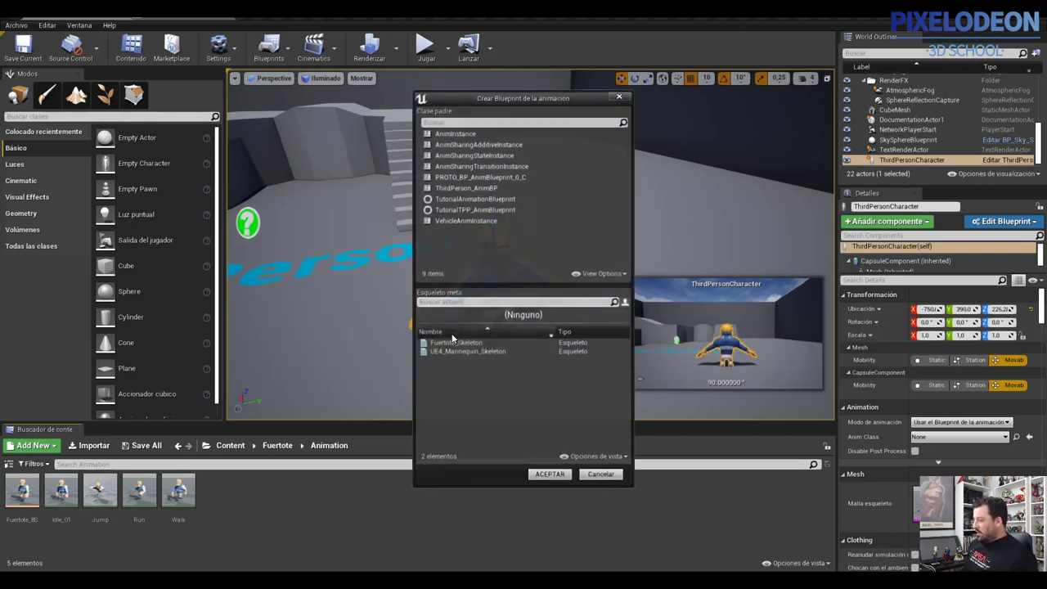
click(463, 342)
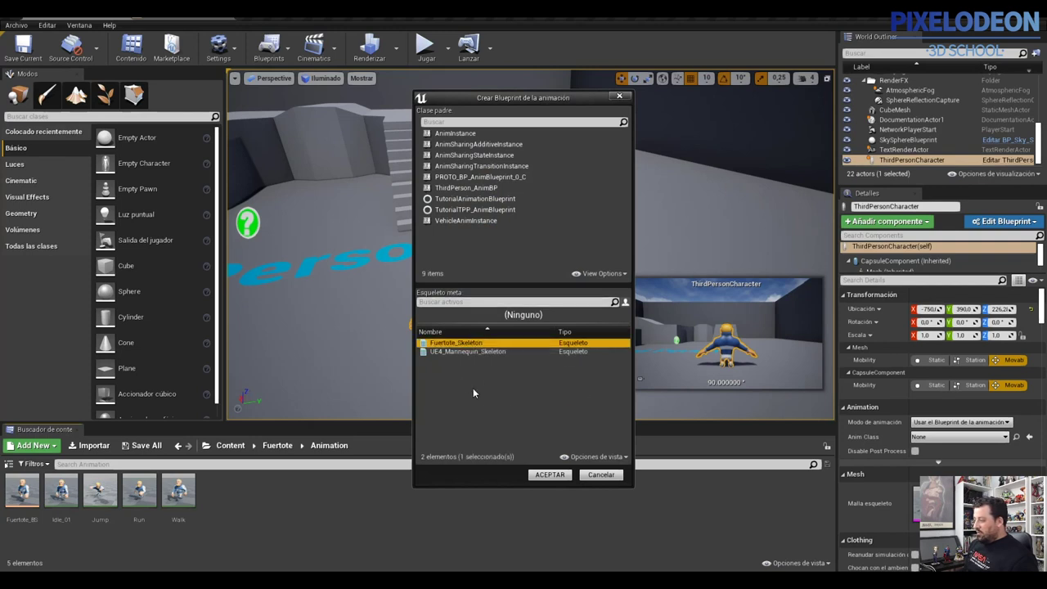
click(551, 475)
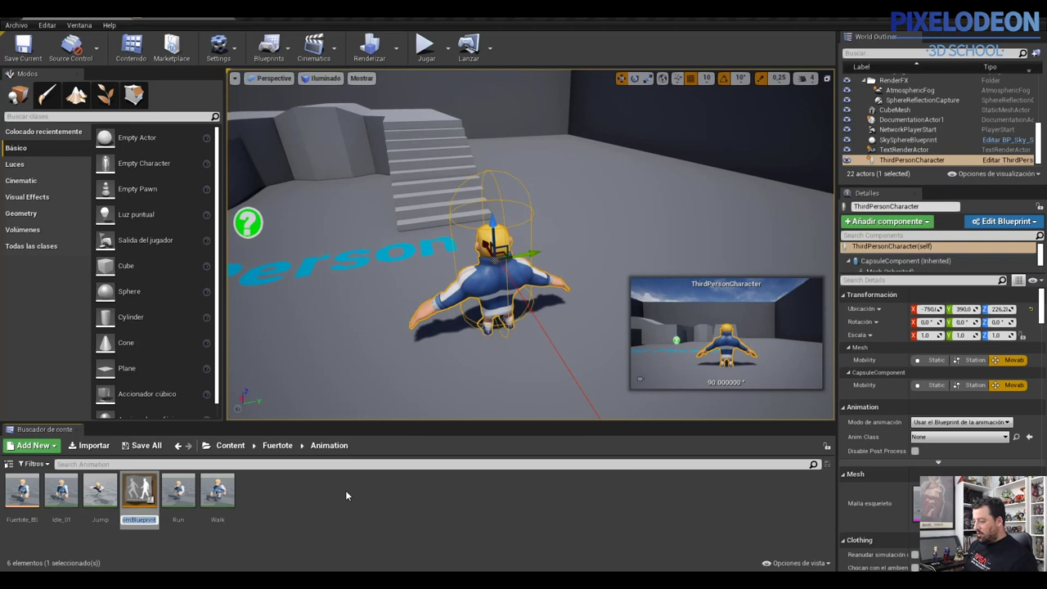
click(146, 519)
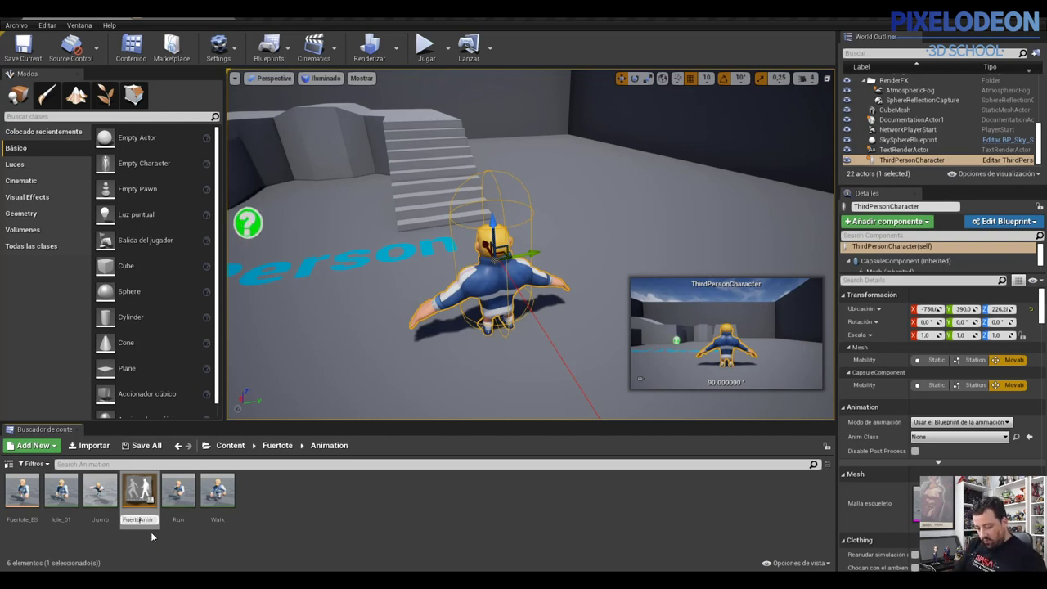
key(Return)
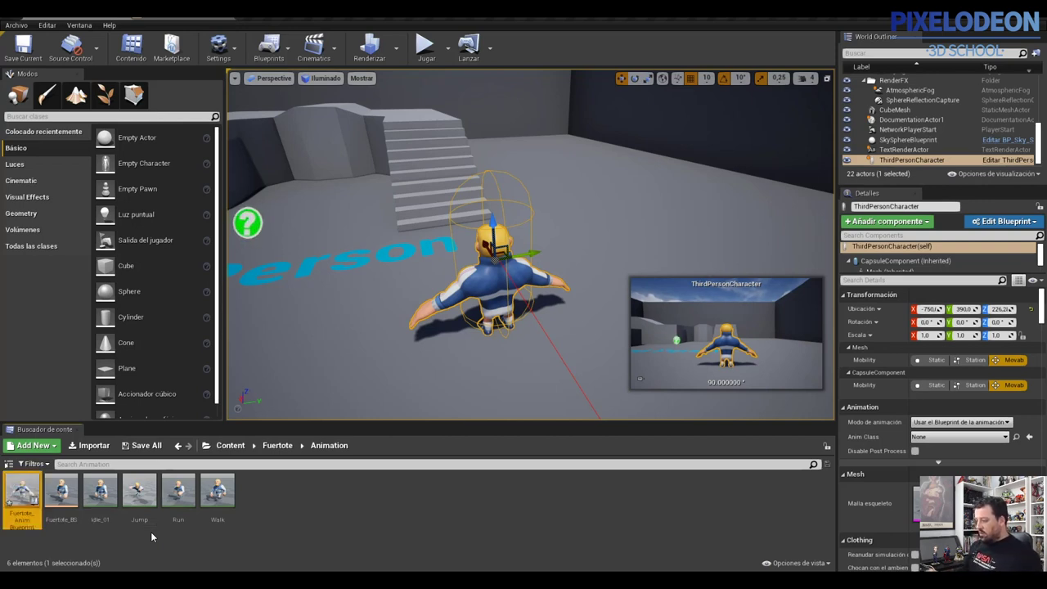
click(23, 49)
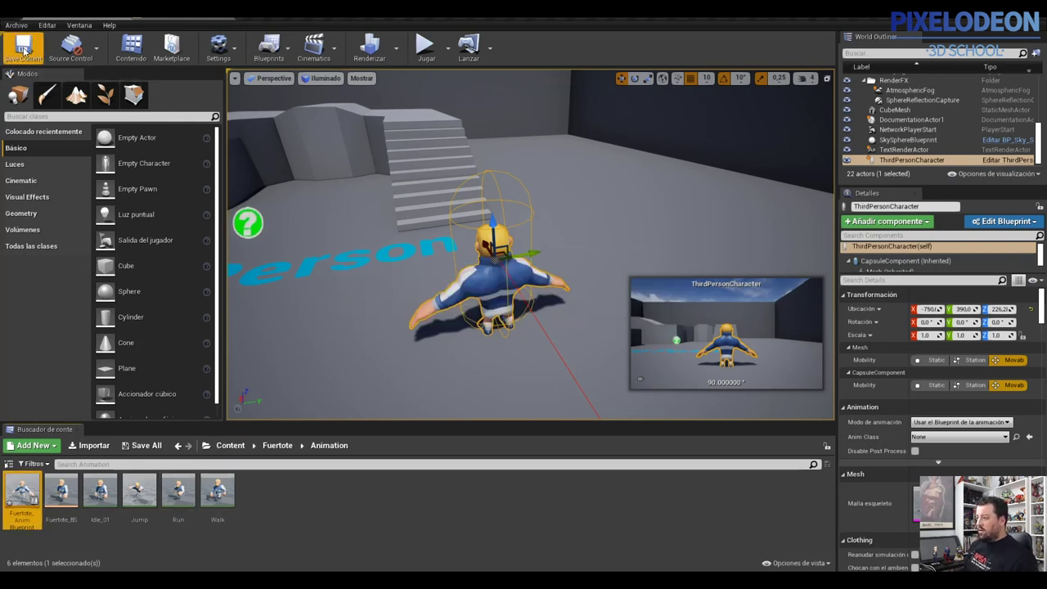
Step: Run File > Save All, then open Fuertote_AnimBlueprint in the Anim Blueprint editor
click(17, 25)
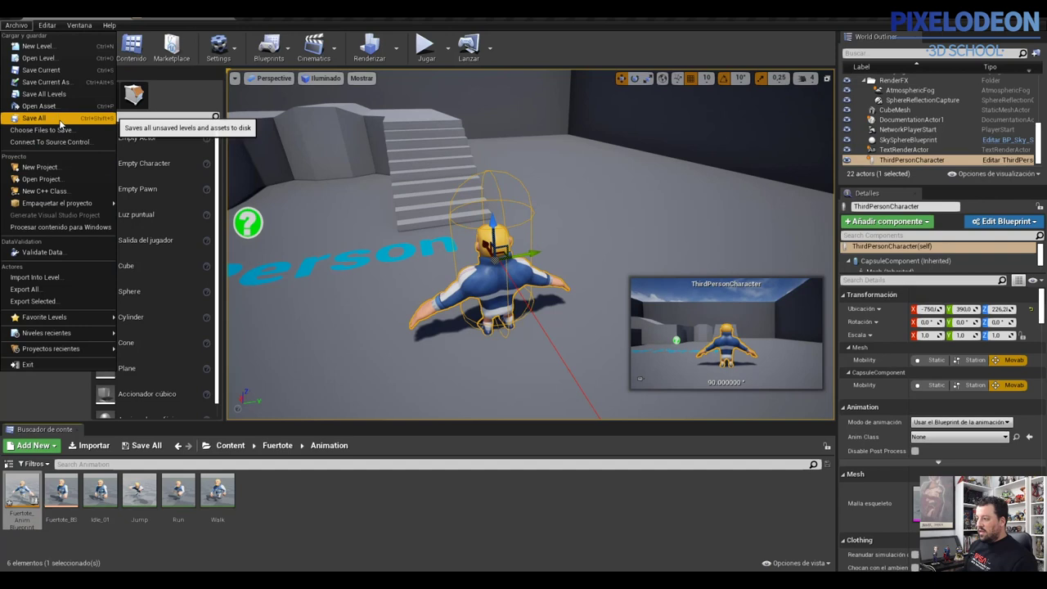
click(101, 121)
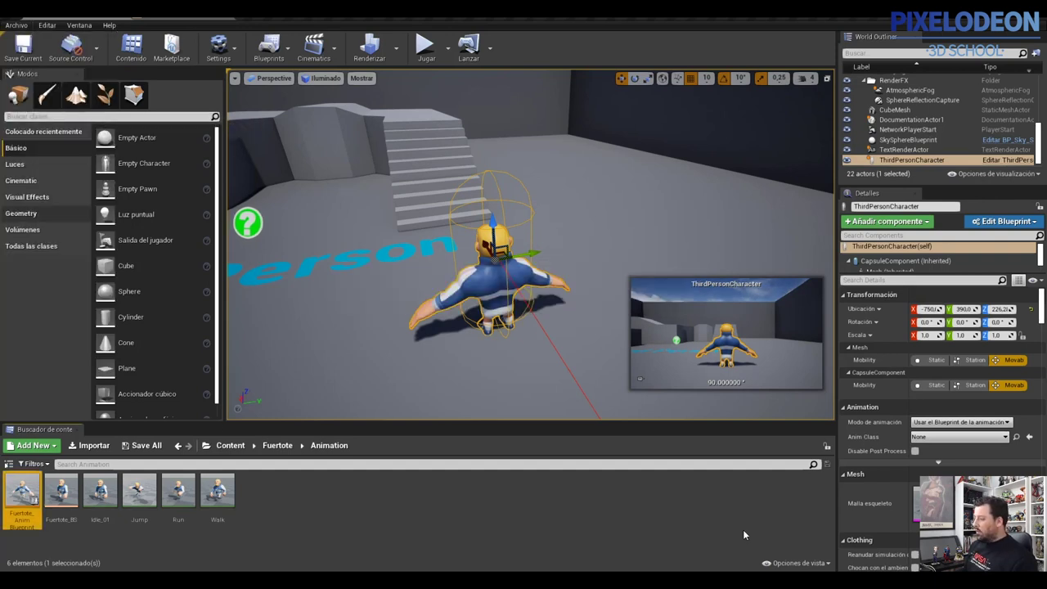
double_click(31, 490)
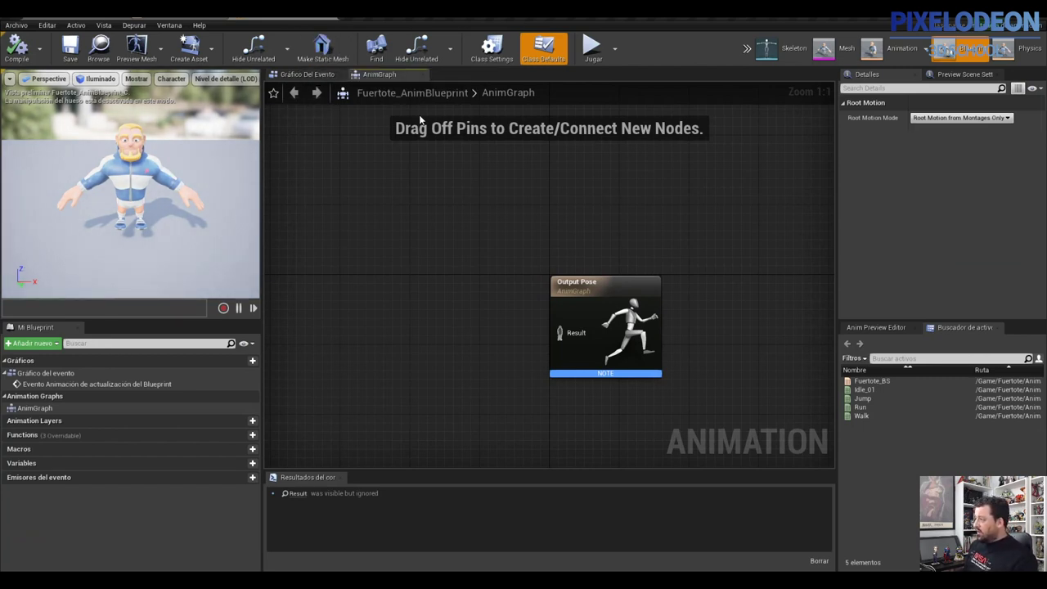
Step: Flip between the new blueprint's event graph and AnimGraph, then go back to ThirdPersonExampleMap
click(307, 76)
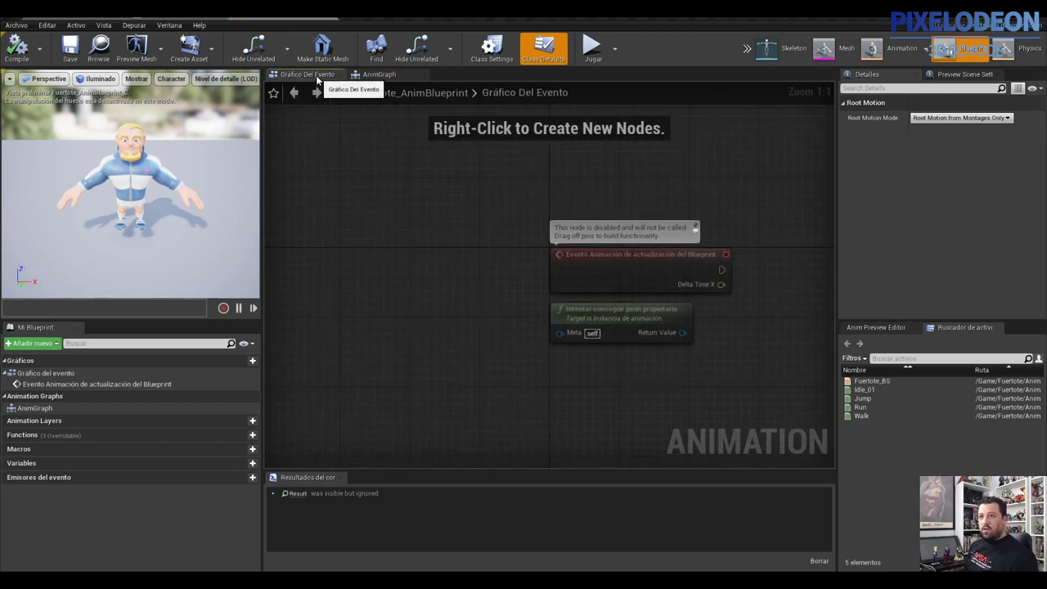
click(382, 77)
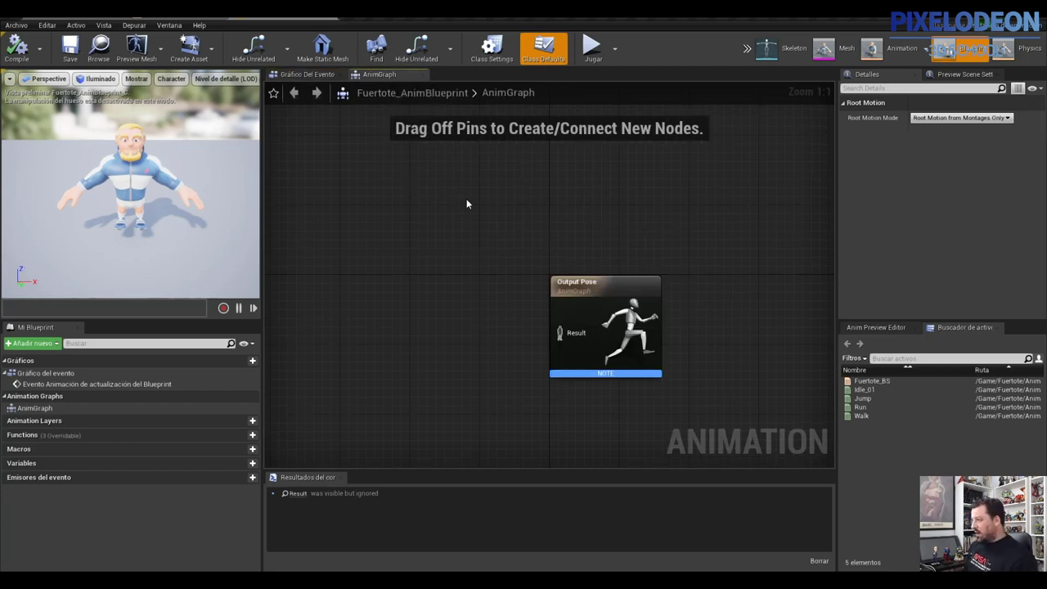
click(291, 76)
click(397, 72)
click(323, 75)
click(378, 75)
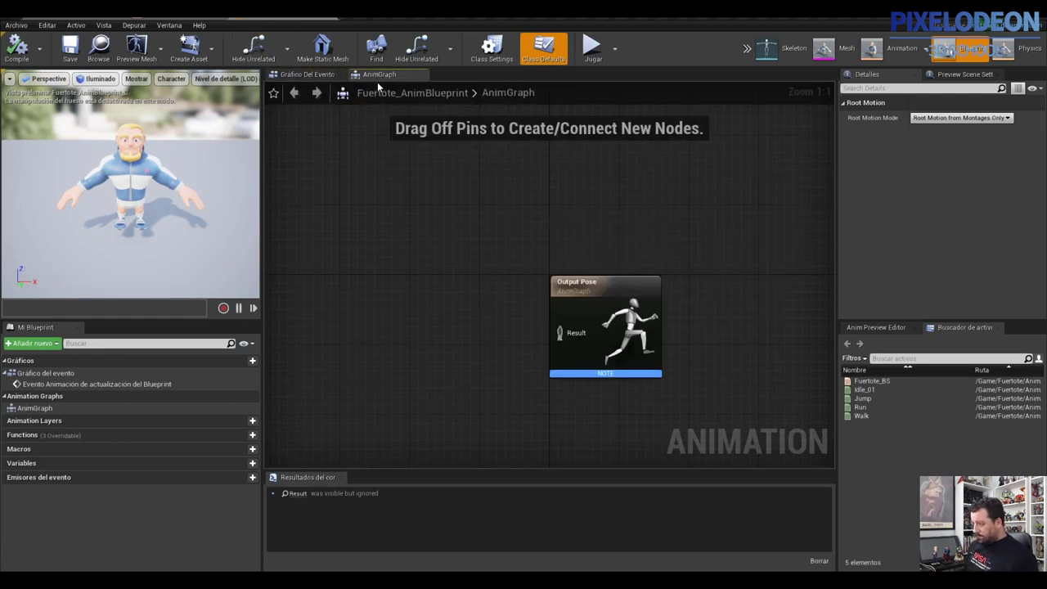
click(305, 75)
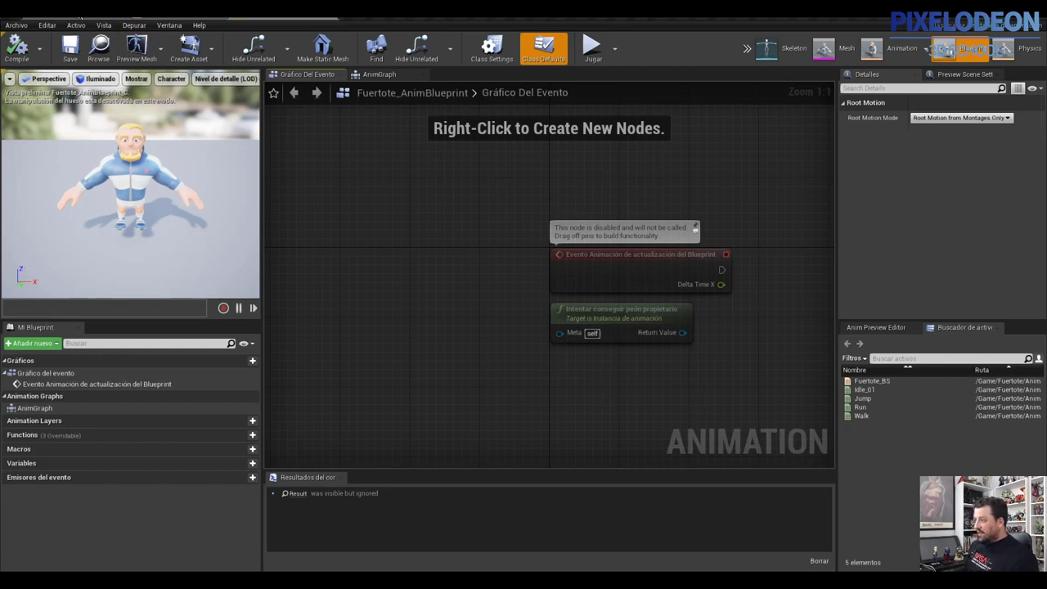
click(123, 10)
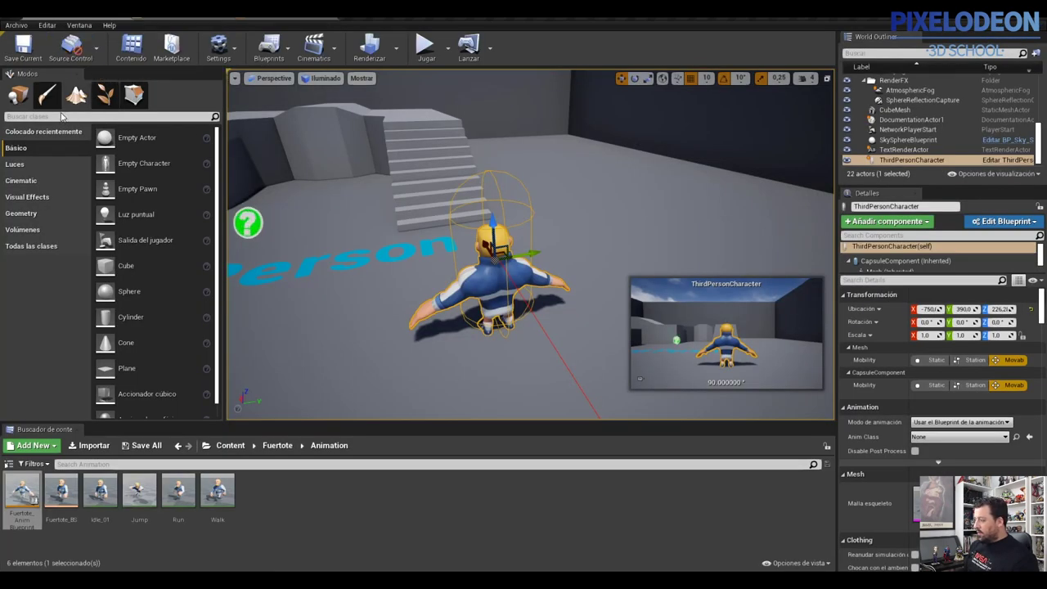
Step: Glance at the ThirdPersonCharacter blueprint's viewport and event graph, then return to the level editor
click(1006, 160)
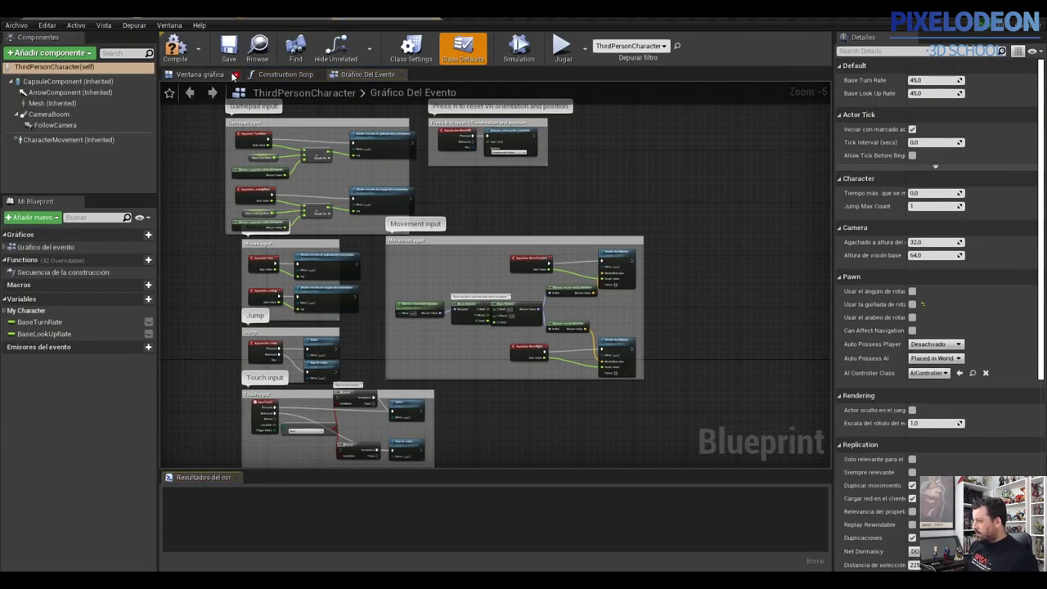
click(234, 75)
click(360, 74)
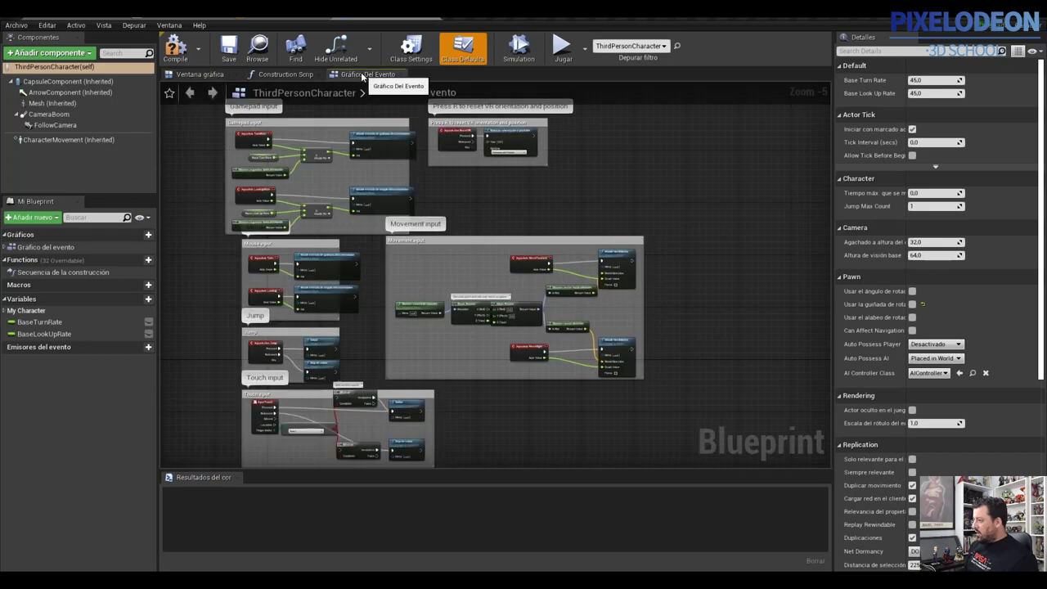
click(53, 16)
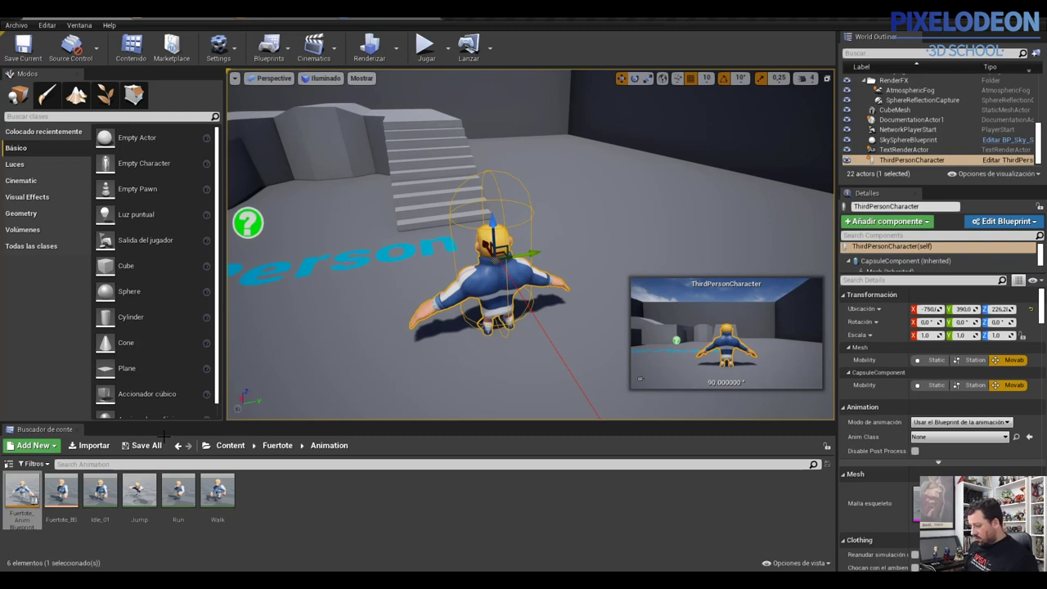
Step: Browse Content > Mannequin > Animations and open ThirdPerson_AnimBP's event graph
click(230, 445)
click(102, 489)
double_click(102, 489)
double_click(23, 491)
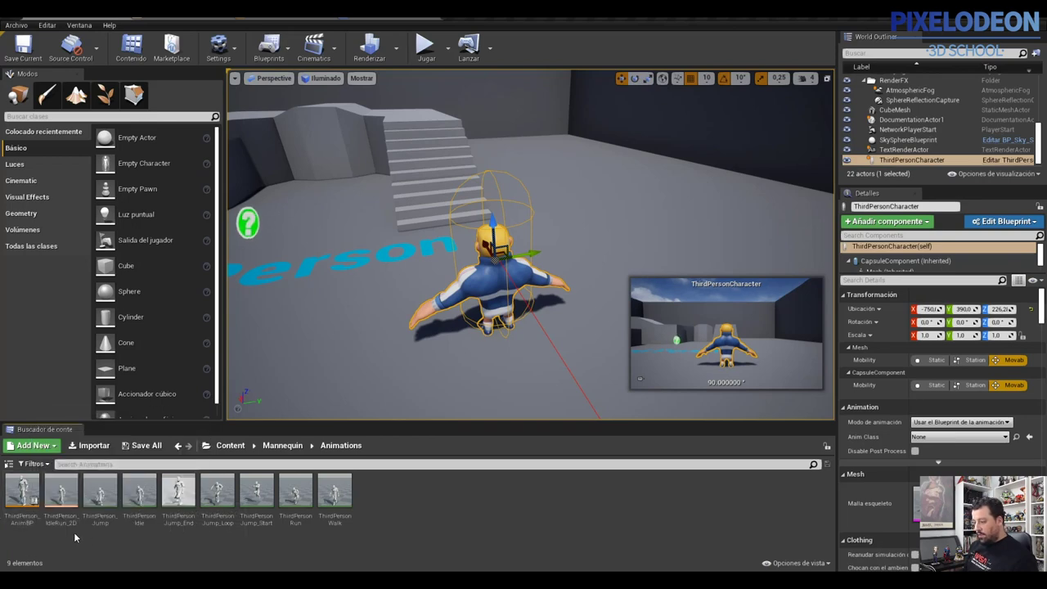
double_click(24, 494)
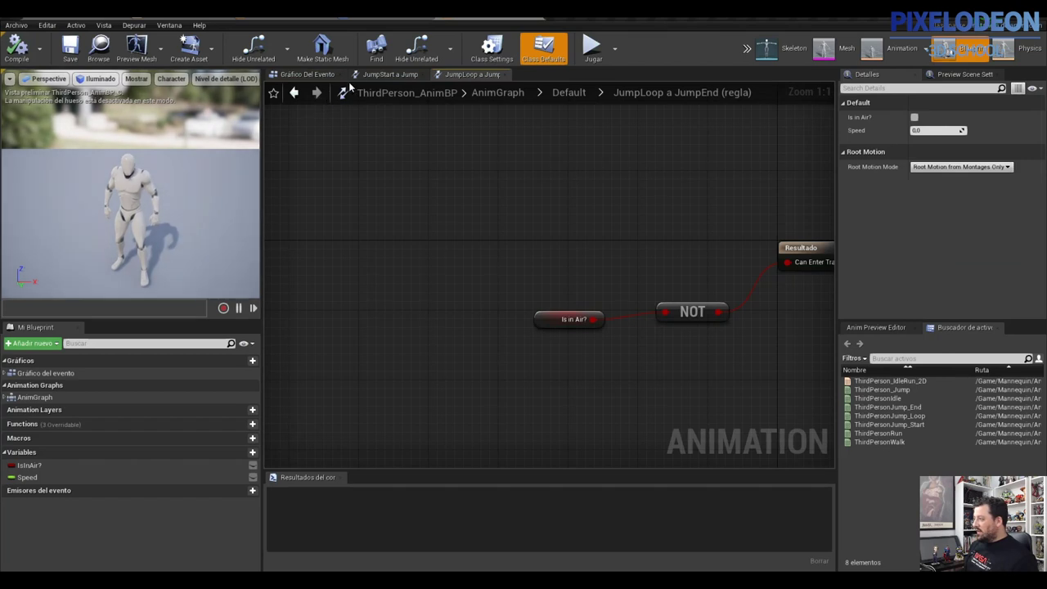
click(305, 75)
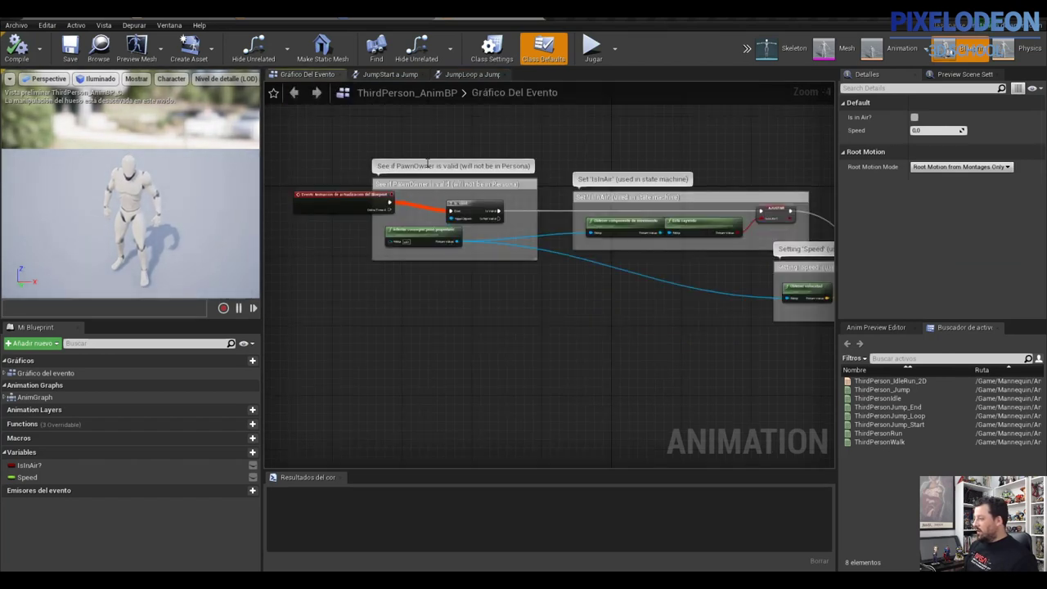
Step: Zoom and pan around Fuertote_AnimBlueprint's event graph and box-select its default nodes
scroll(549, 272, down, 1)
scroll(549, 271, up, 1)
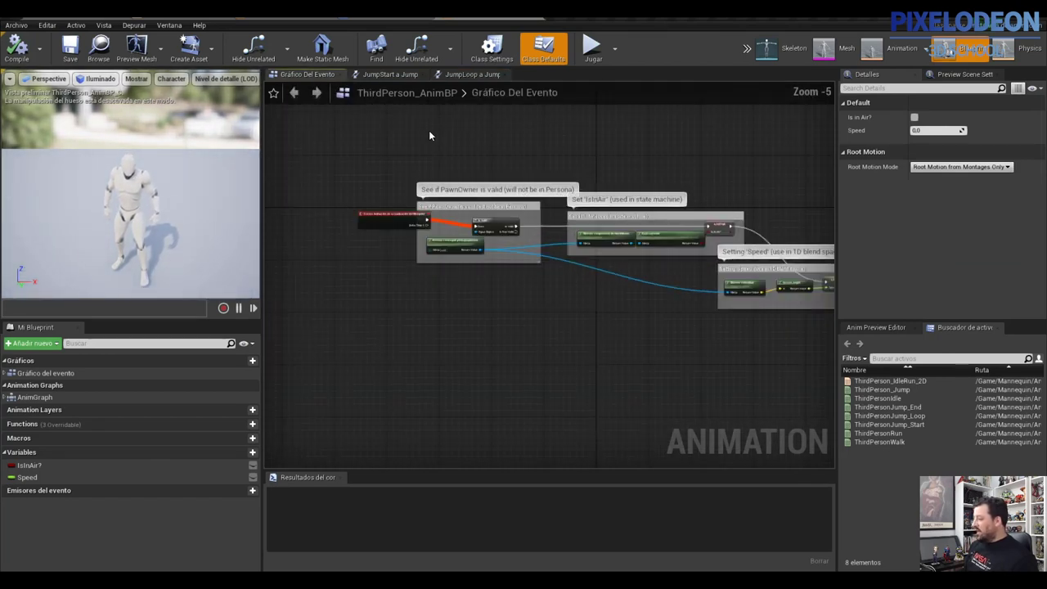
scroll(453, 206, up, 3)
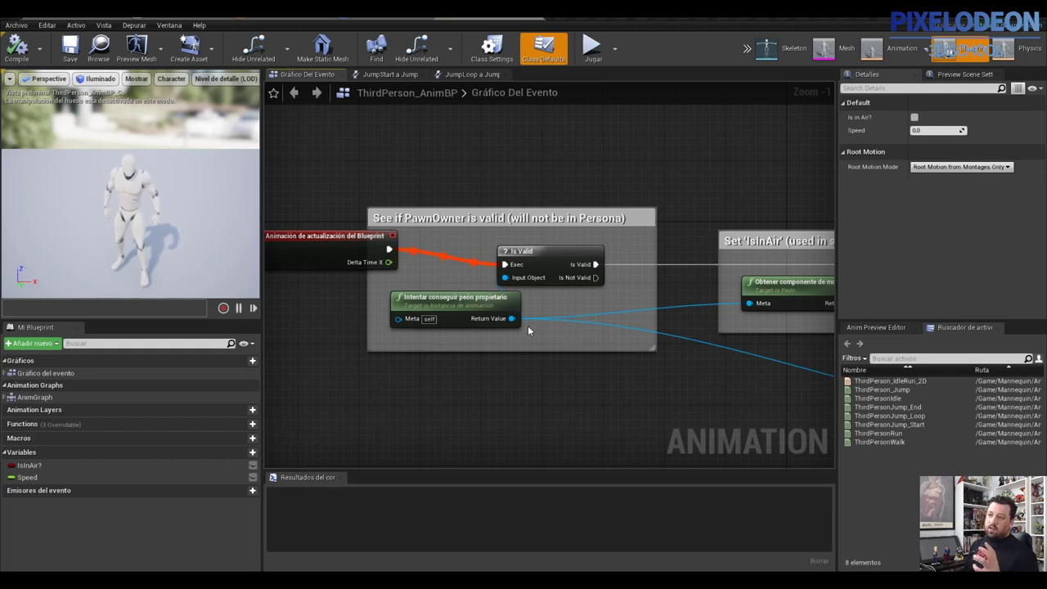
scroll(528, 326, down, 1)
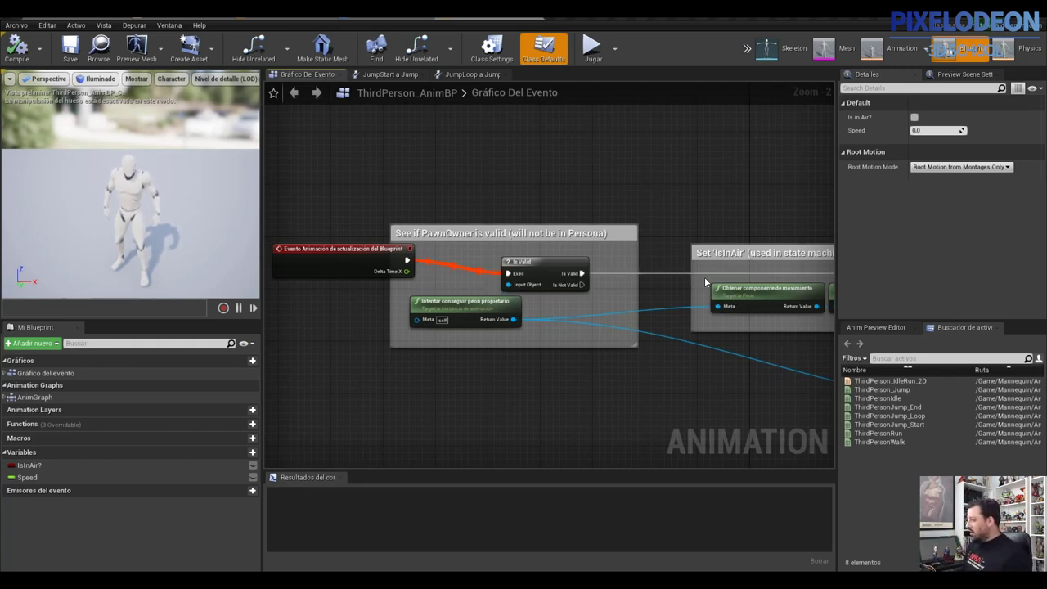
scroll(539, 288, down, 3)
scroll(539, 288, down, 1)
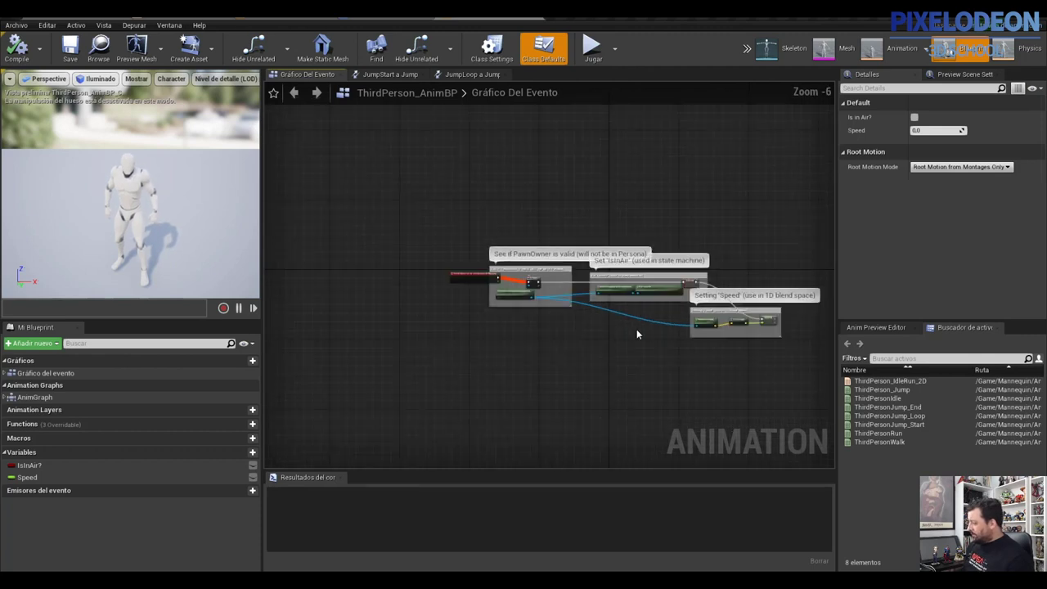
right_drag(620, 332, 501, 335)
drag(312, 239, 720, 388)
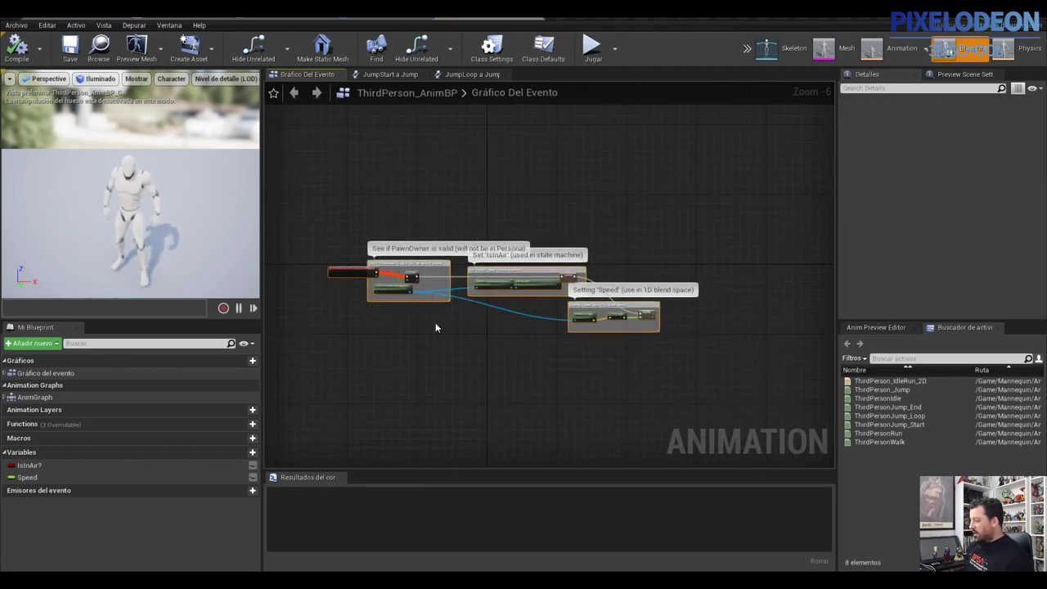
Step: Zoom in and out to examine the default update-animation and pawn-owner nodes
scroll(436, 325, up, 1)
scroll(533, 306, down, 1)
scroll(527, 299, up, 1)
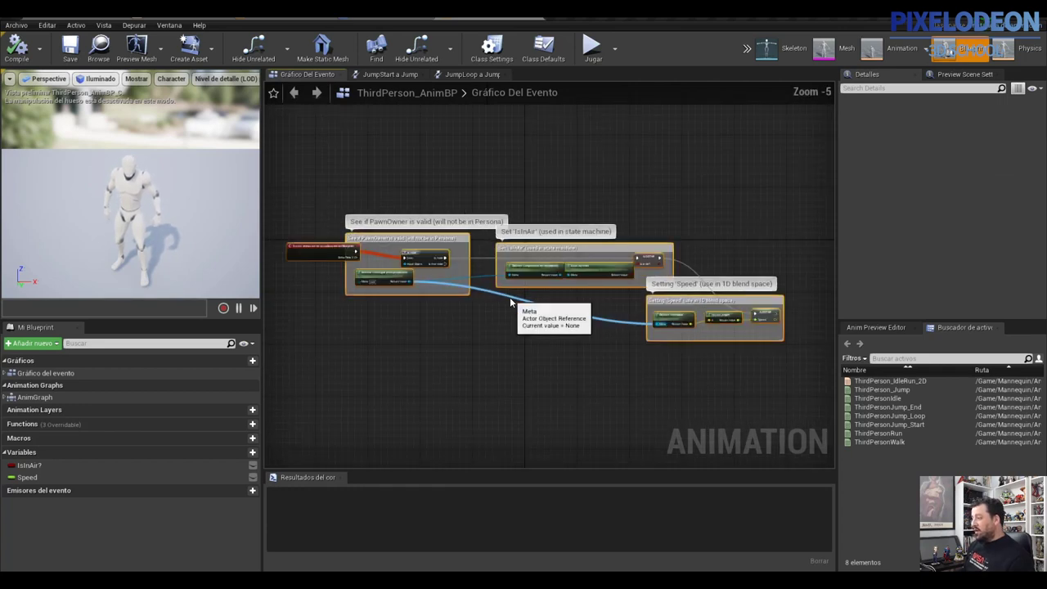
scroll(540, 245, up, 2)
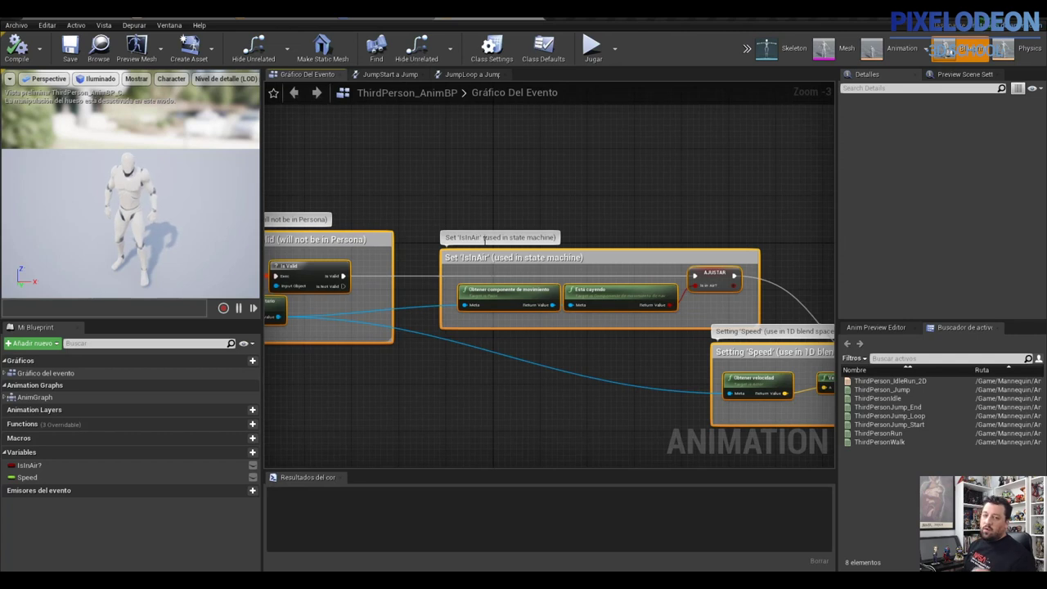
scroll(491, 250, down, 2)
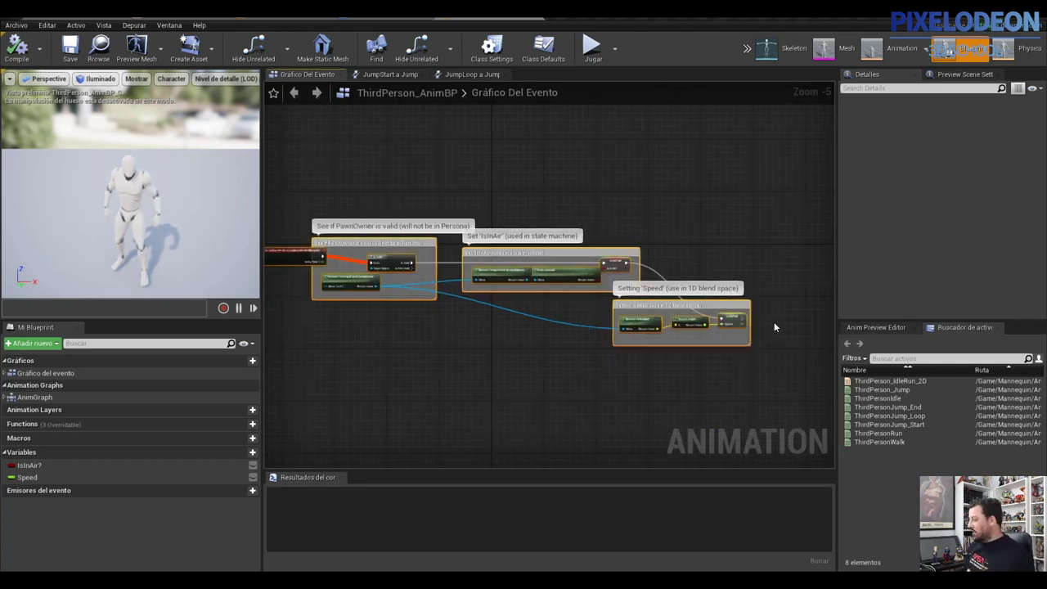
scroll(810, 322, up, 2)
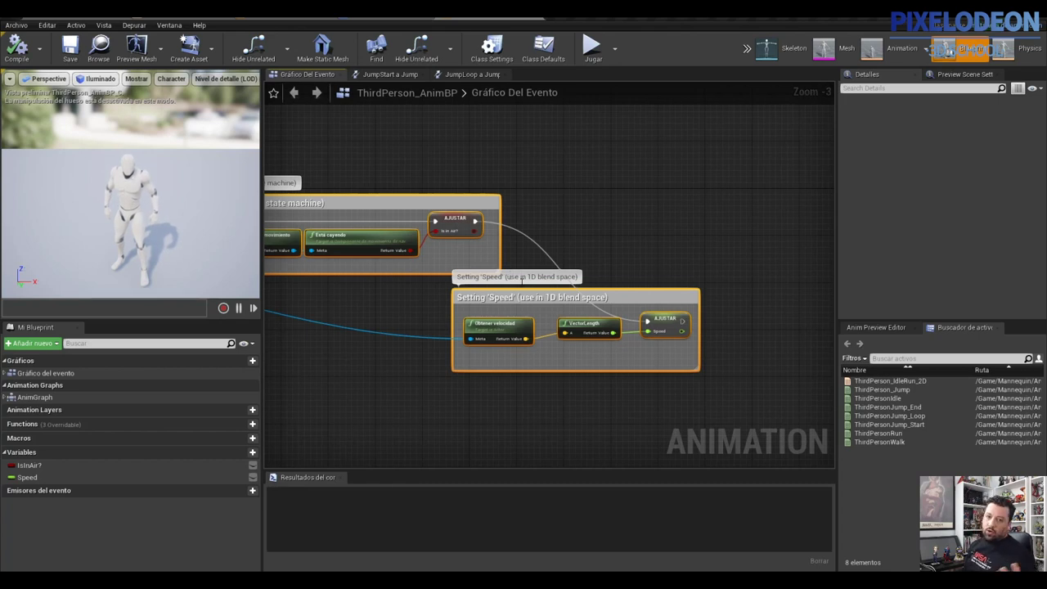
scroll(523, 287, down, 4)
scroll(409, 307, up, 2)
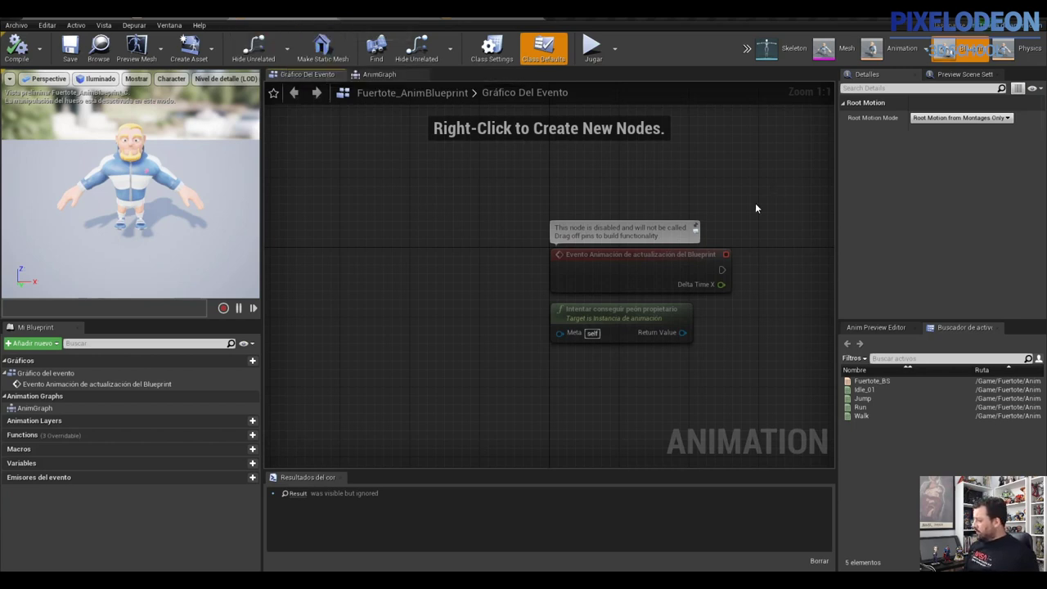
Step: Delete the two default event graph nodes and paste in the copied IsInAir and Speed nodes
drag(773, 196, 485, 378)
key(Delete)
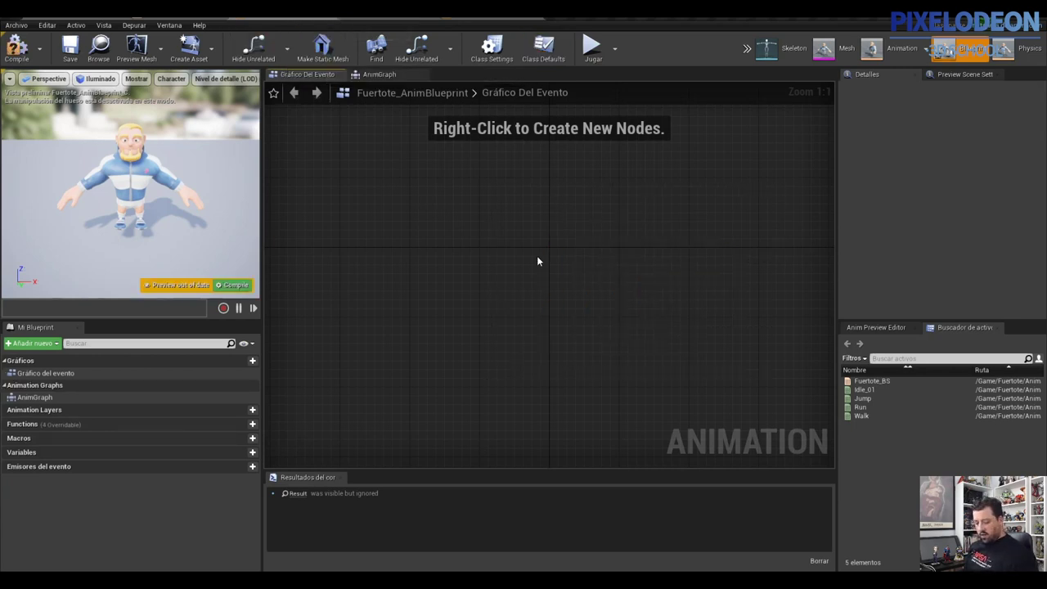
key(ctrl+z)
scroll(547, 261, down, 6)
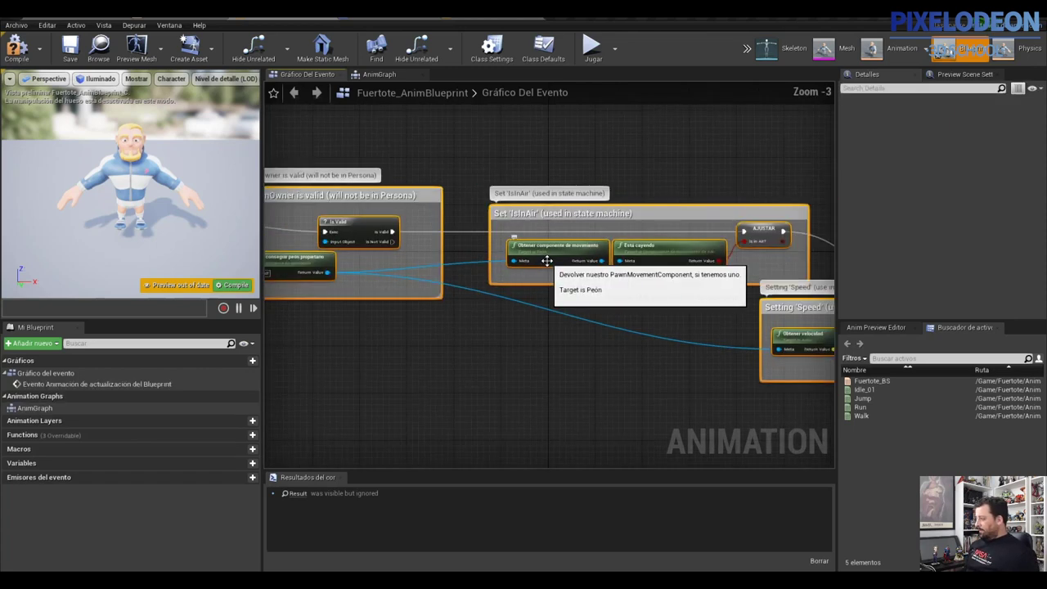
scroll(547, 260, up, 1)
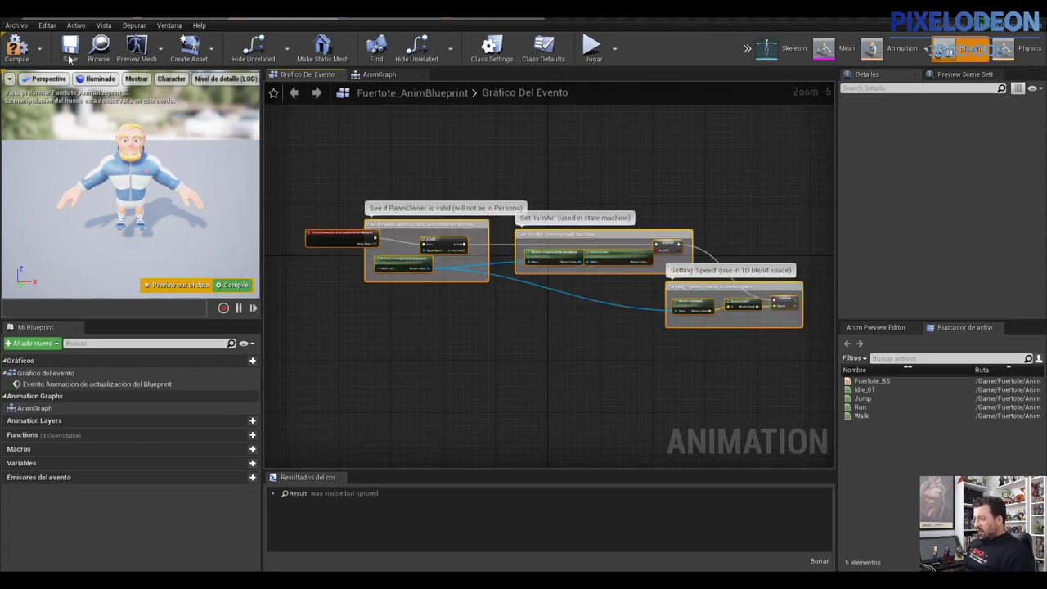
Step: Compile Fuertote_AnimBlueprint with the pasted nodes
click(20, 49)
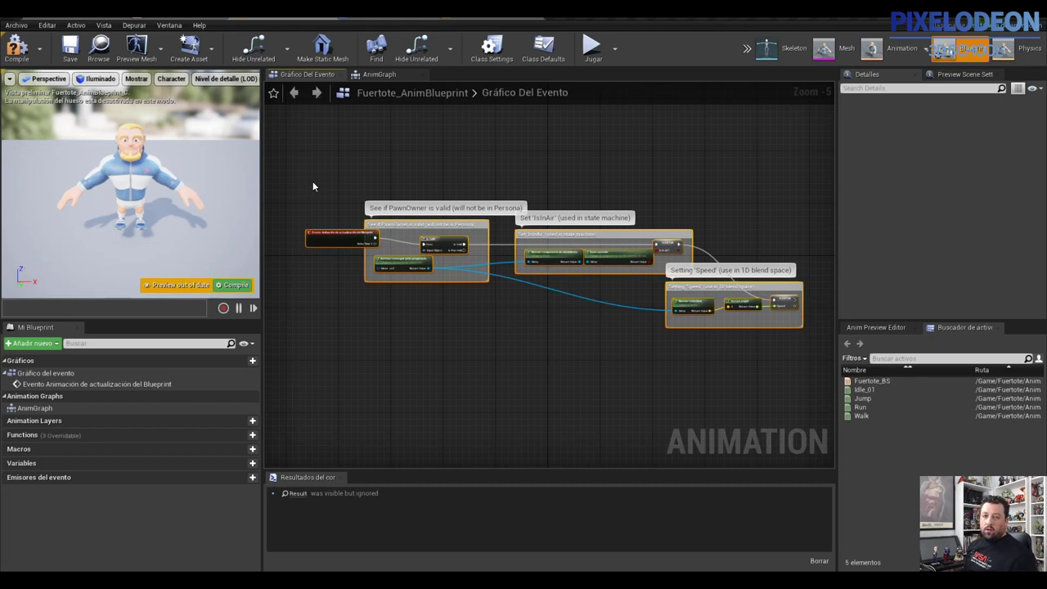
click(12, 50)
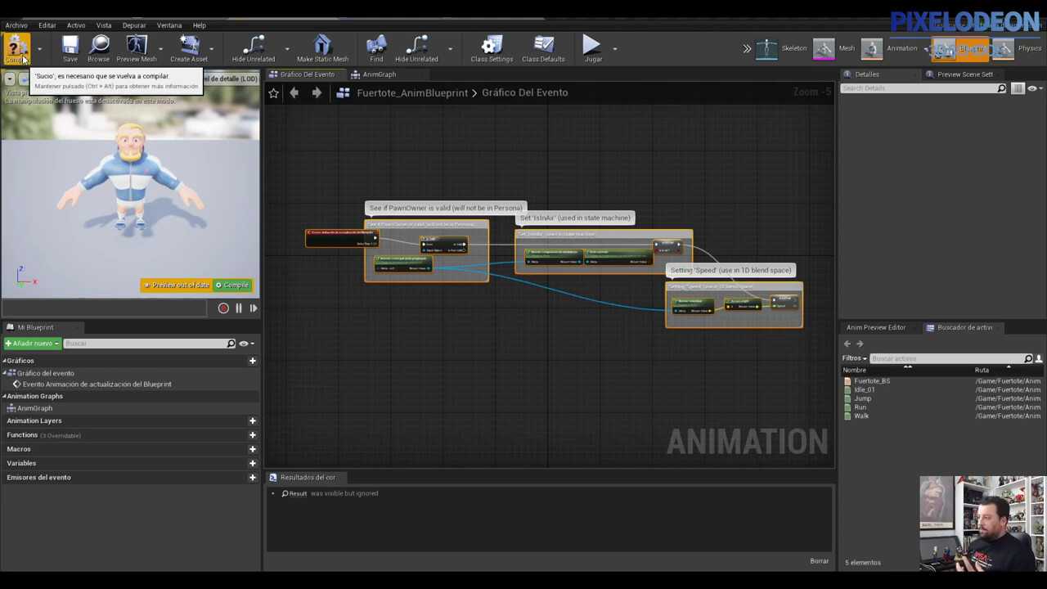
click(23, 58)
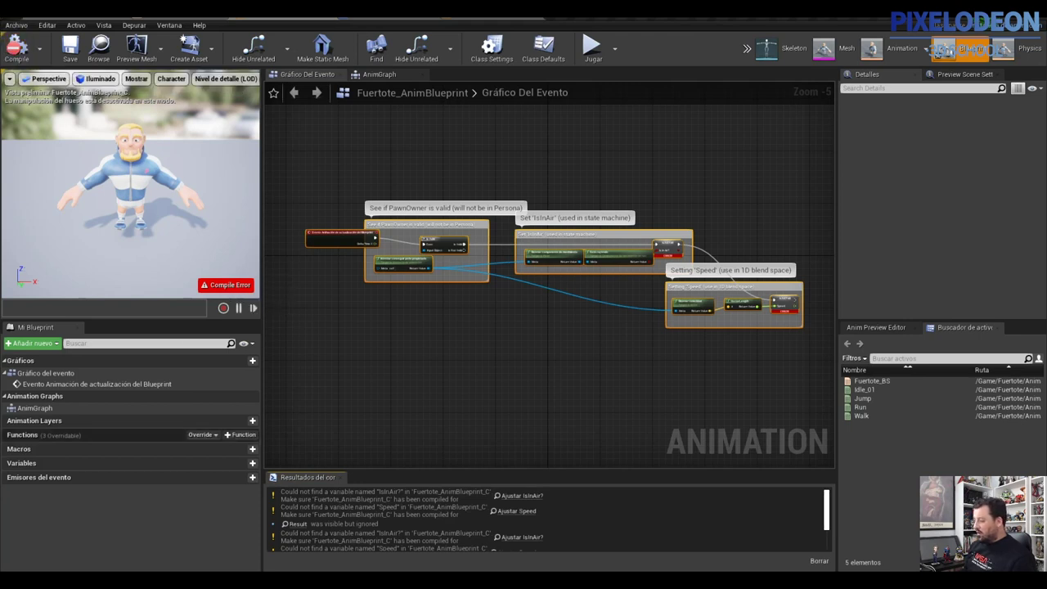
Step: Review the compiler errors, bring the IsInAir and Speed setter nodes into view, and select IsInAir
scroll(480, 508, down, 3)
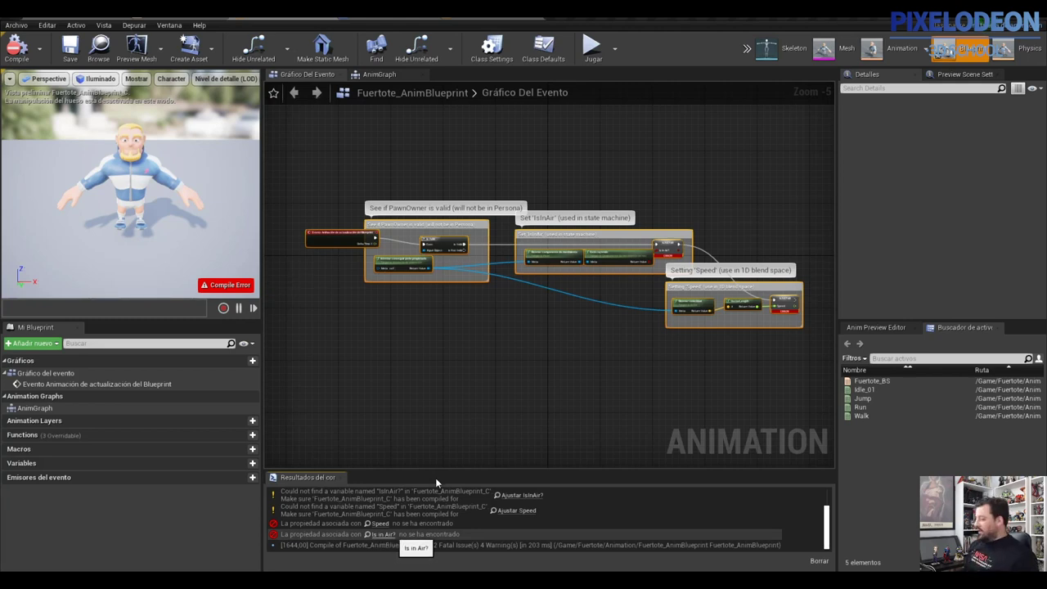
click(387, 524)
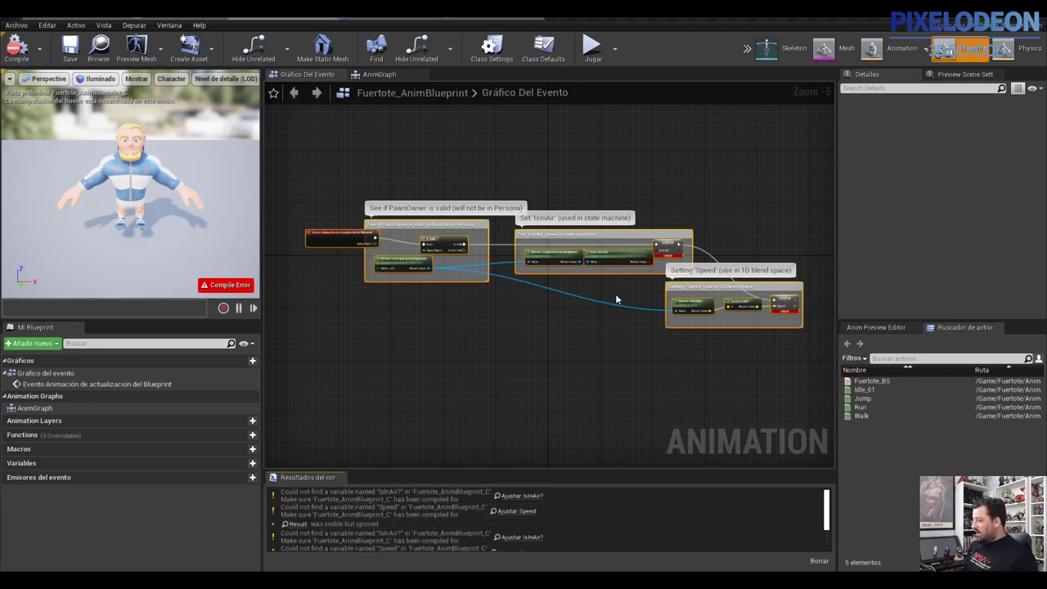
right_drag(616, 300, 418, 257)
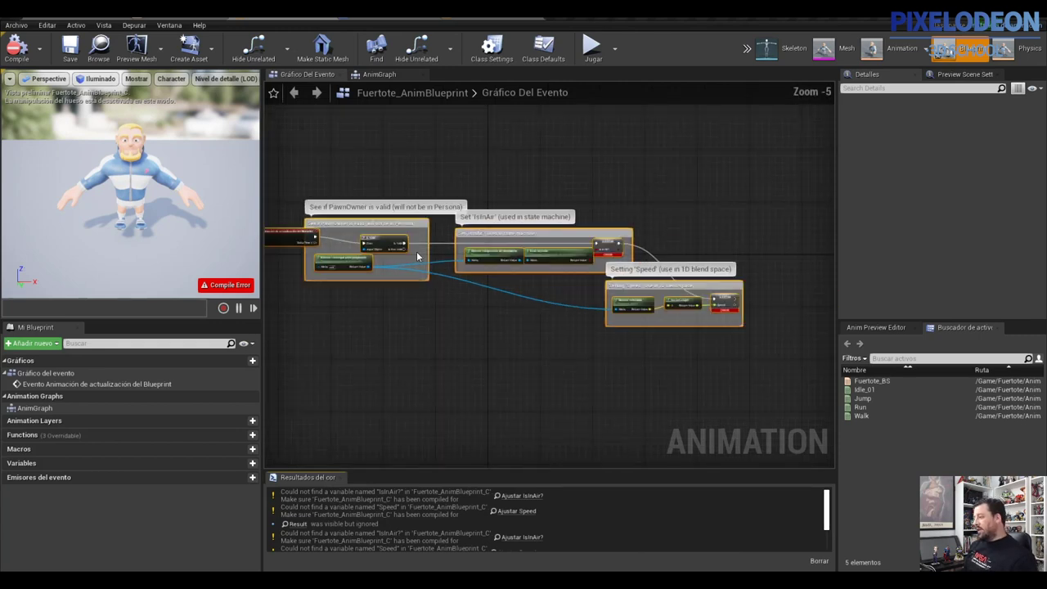
scroll(646, 253, up, 2)
scroll(645, 283, up, 1)
scroll(663, 266, down, 1)
mouse_move(678, 248)
right_down()
mouse_move(639, 230)
mouse_move(617, 235)
right_up()
scroll(617, 235, up, 1)
click(477, 223)
Step: Create the IsInAir and Speed variables from their setter nodes and recompile without errors
right_click(478, 224)
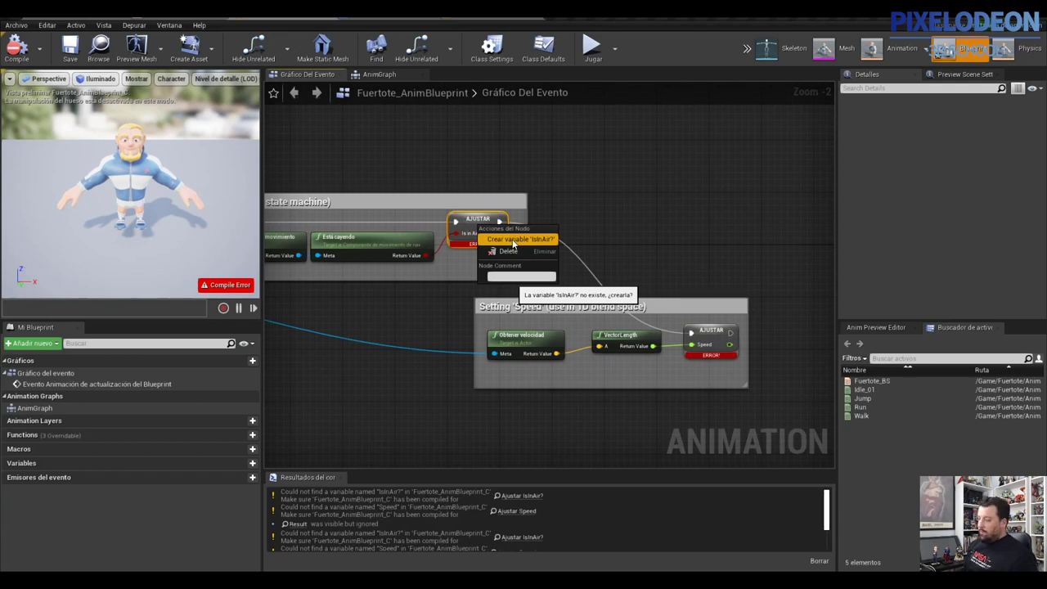
click(513, 243)
right_click(710, 336)
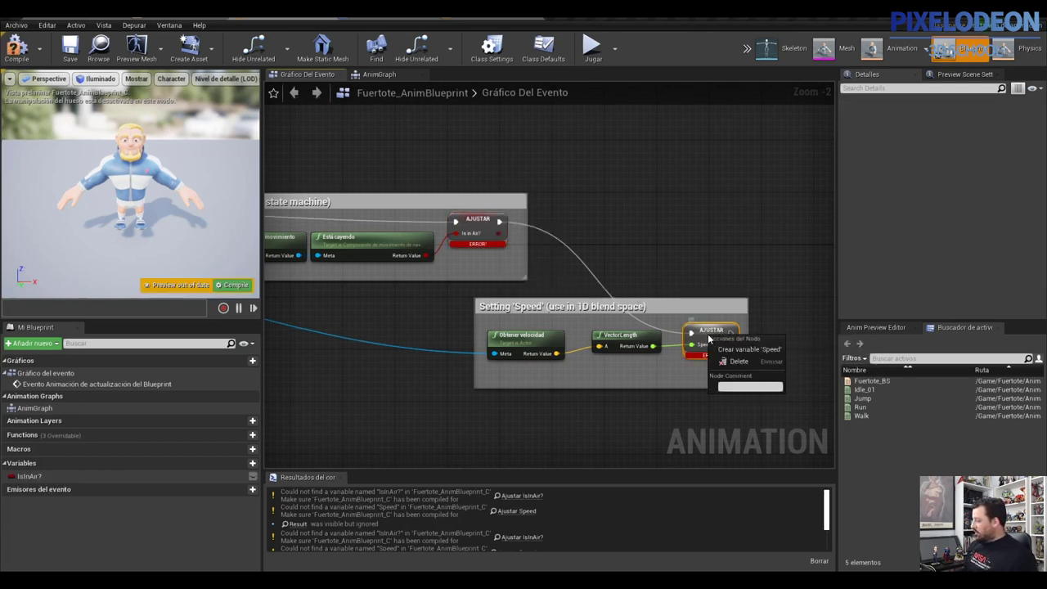
click(744, 349)
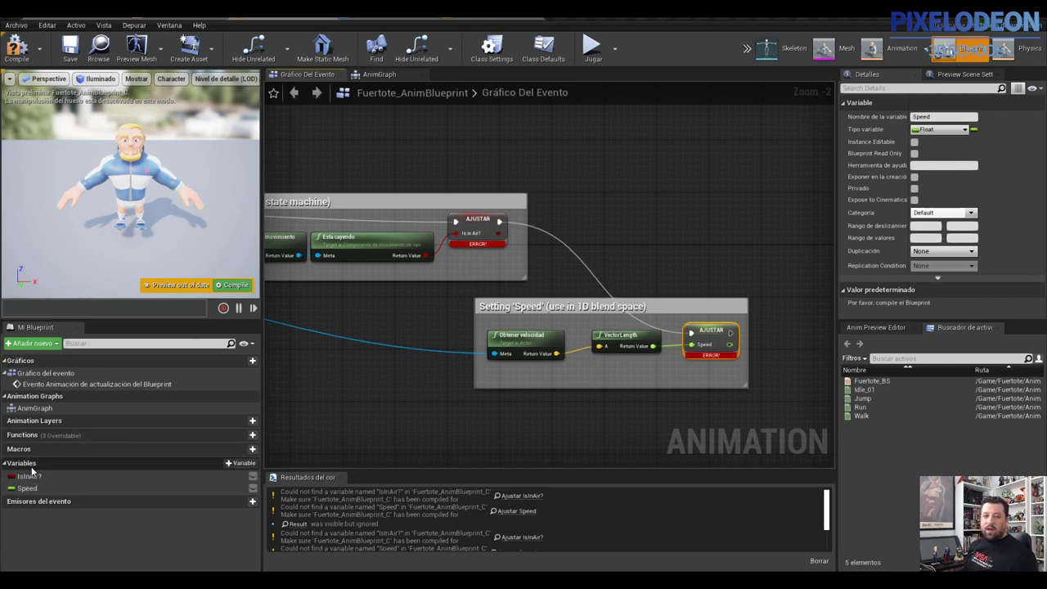
click(17, 48)
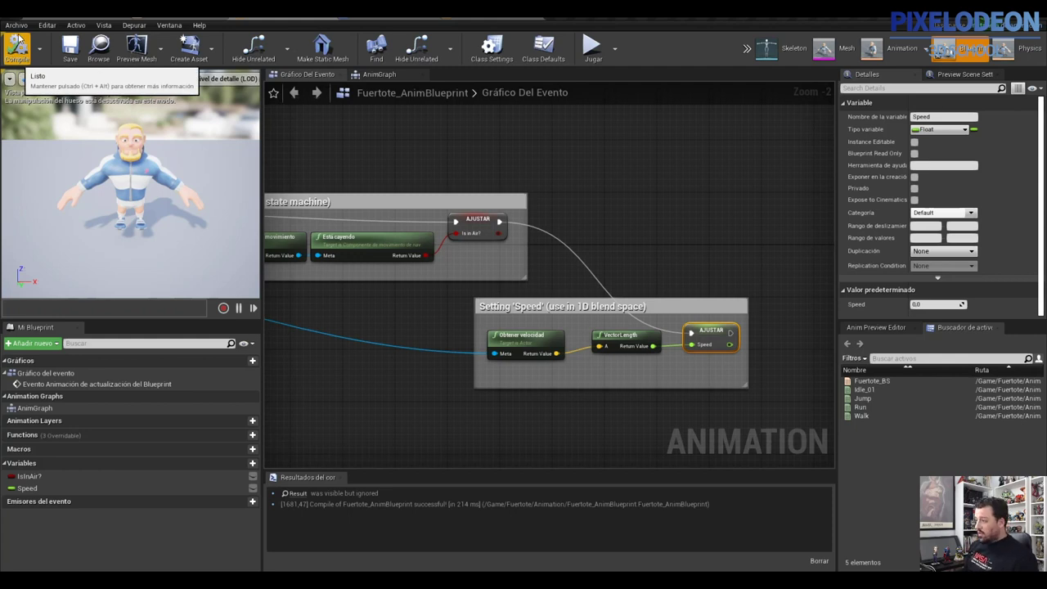
scroll(524, 278, down, 2)
Step: In the AnimGraph, drag the Output Pose node up and to the right
scroll(524, 279, down, 1)
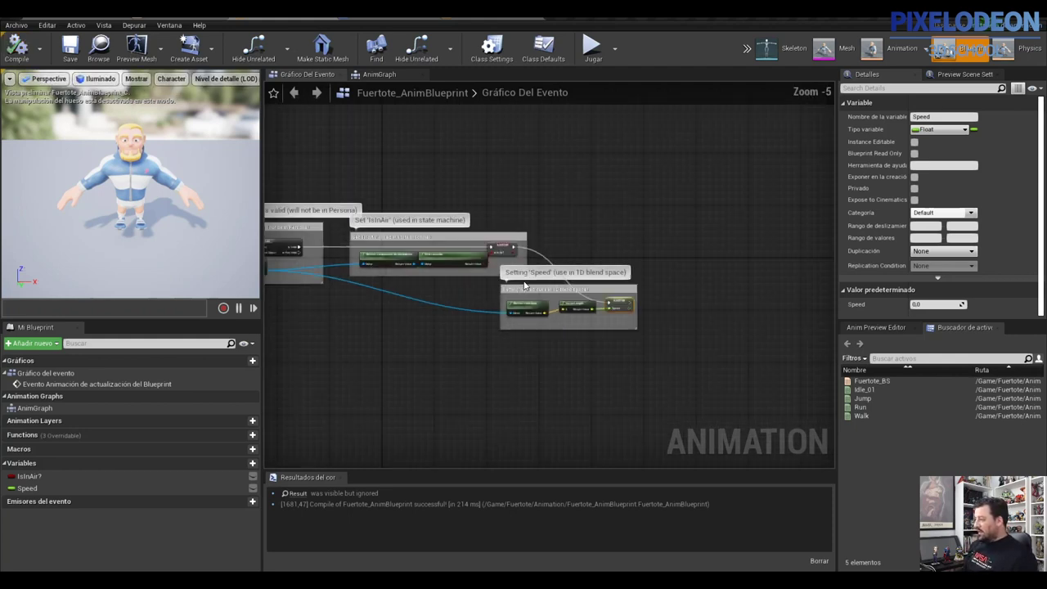
scroll(524, 278, down, 1)
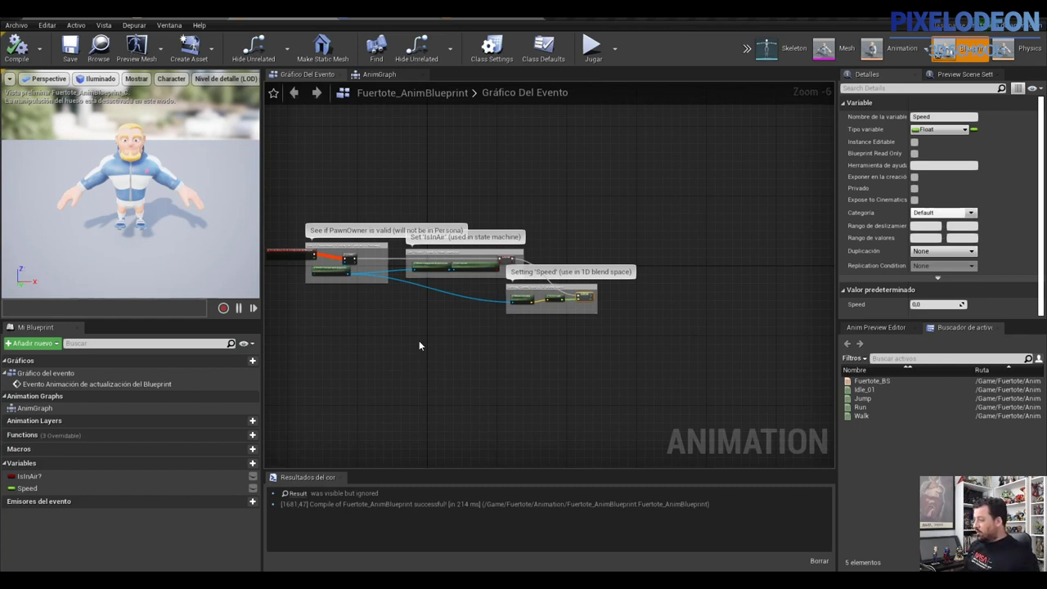
scroll(443, 305, up, 2)
scroll(434, 295, down, 2)
scroll(435, 296, up, 1)
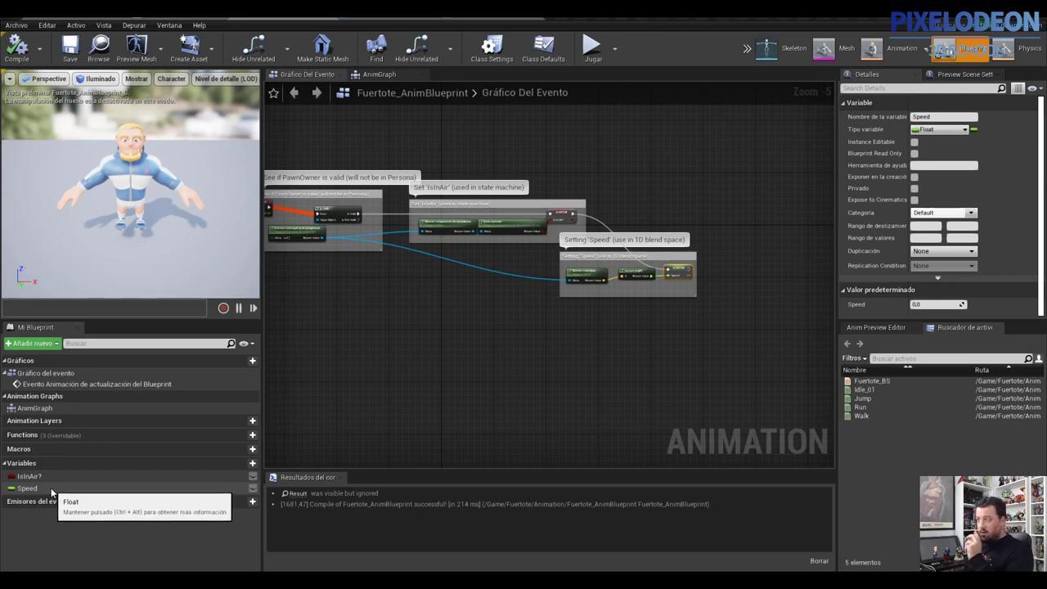
click(380, 76)
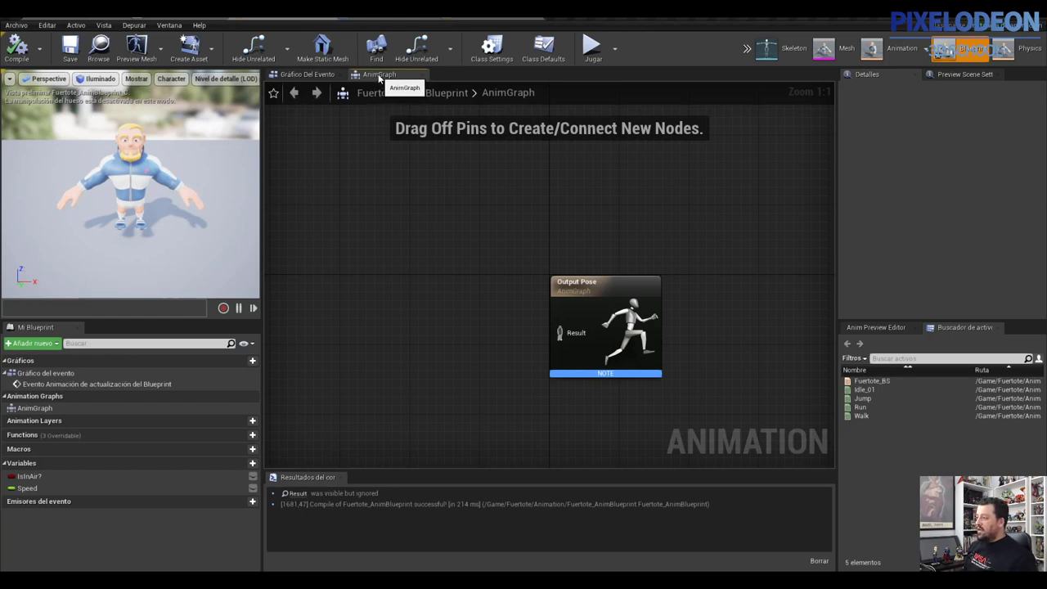
drag(614, 301, 665, 256)
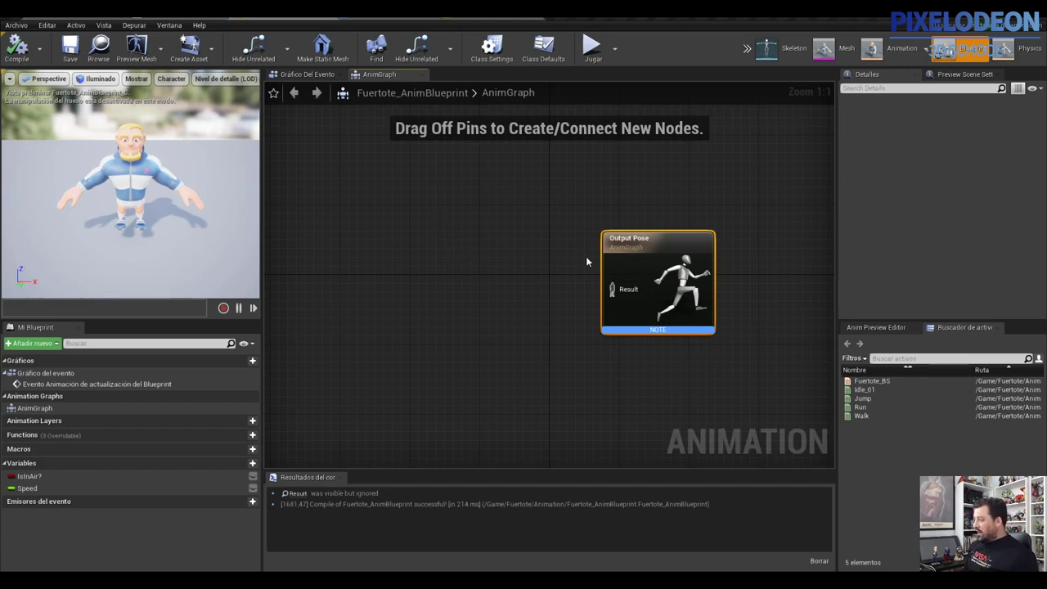
Step: Search the AnimGraph actions for 'state' and add a new state machine node
right_click(459, 263)
text(creat)
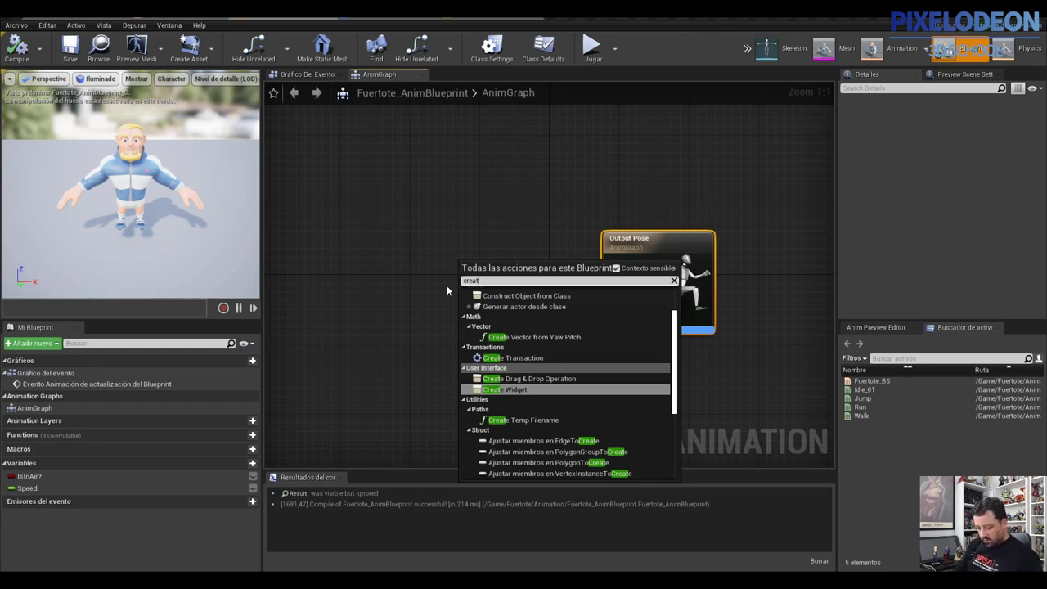
text(e )
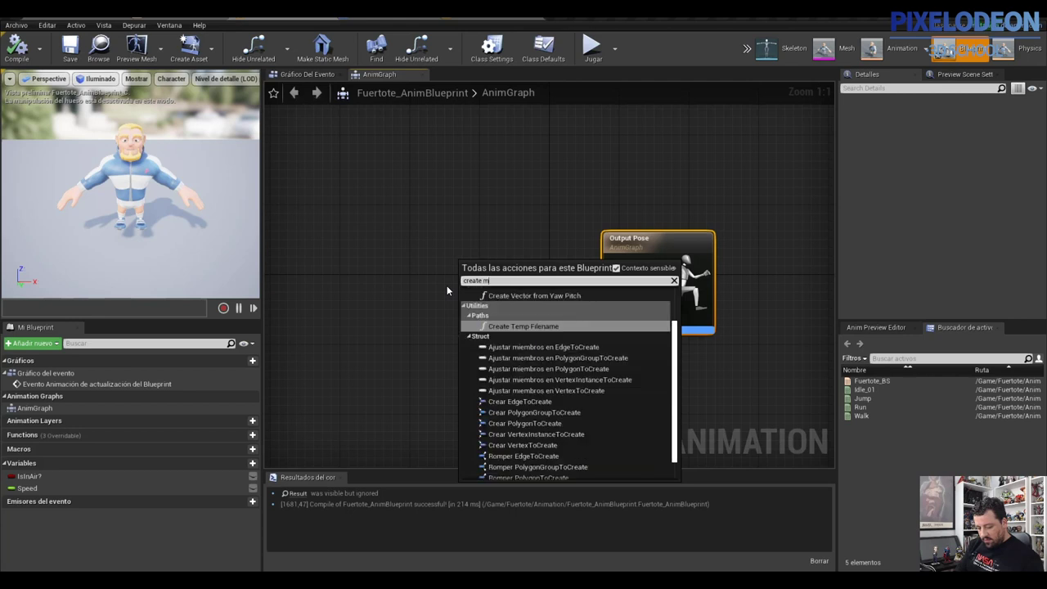
text(m)
key(BackSpace)
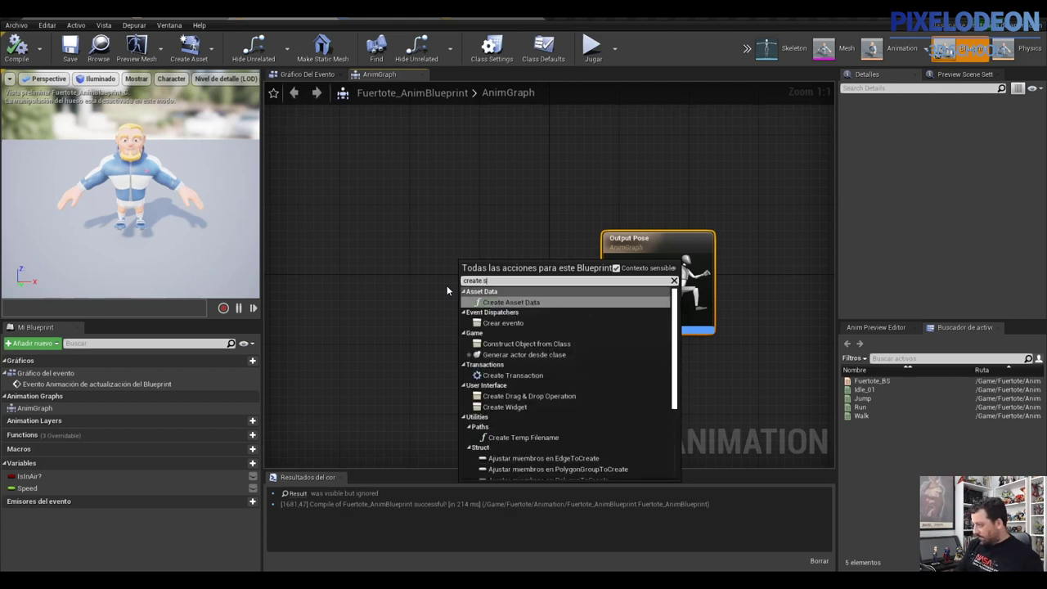
text(sta)
key(BackSpace)
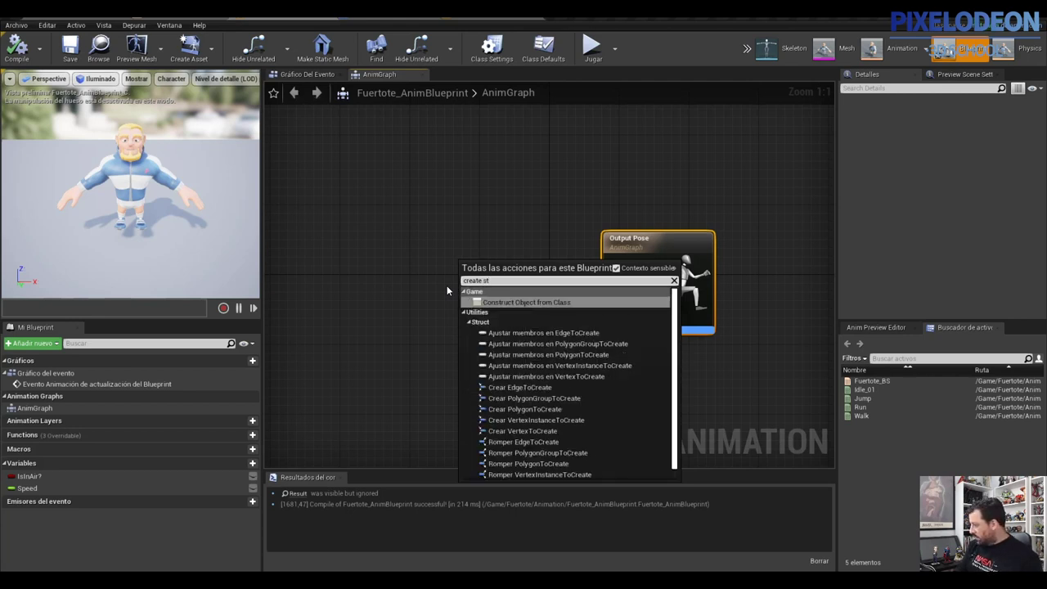
key(BackSpace)
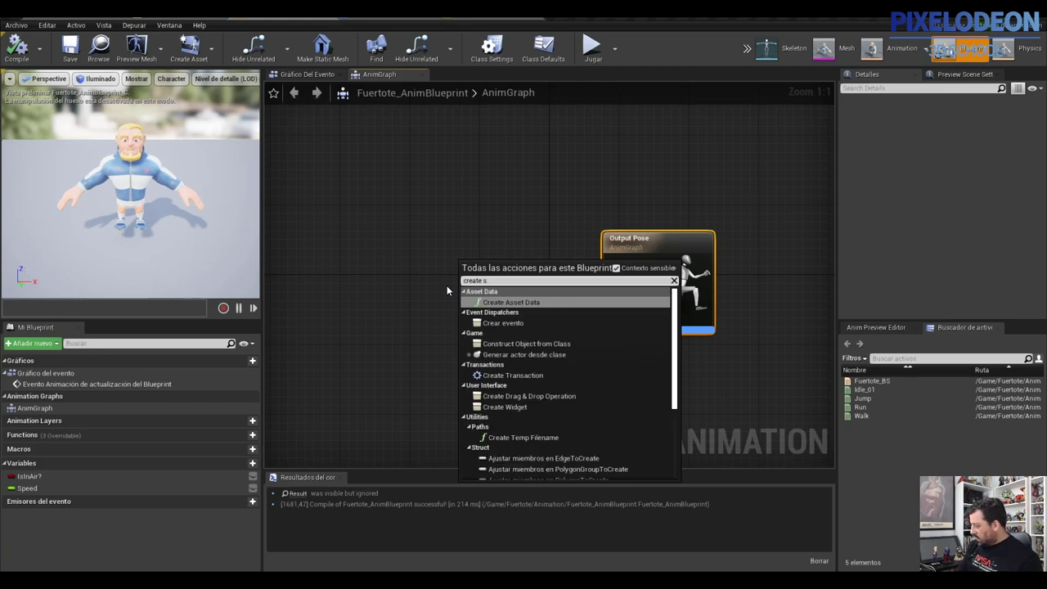
key(Down)
key(Down)
key(Down)
key(Down)
key(Down)
key(Down)
key(Down)
key(Down)
key(Down)
key(Down)
key(Down)
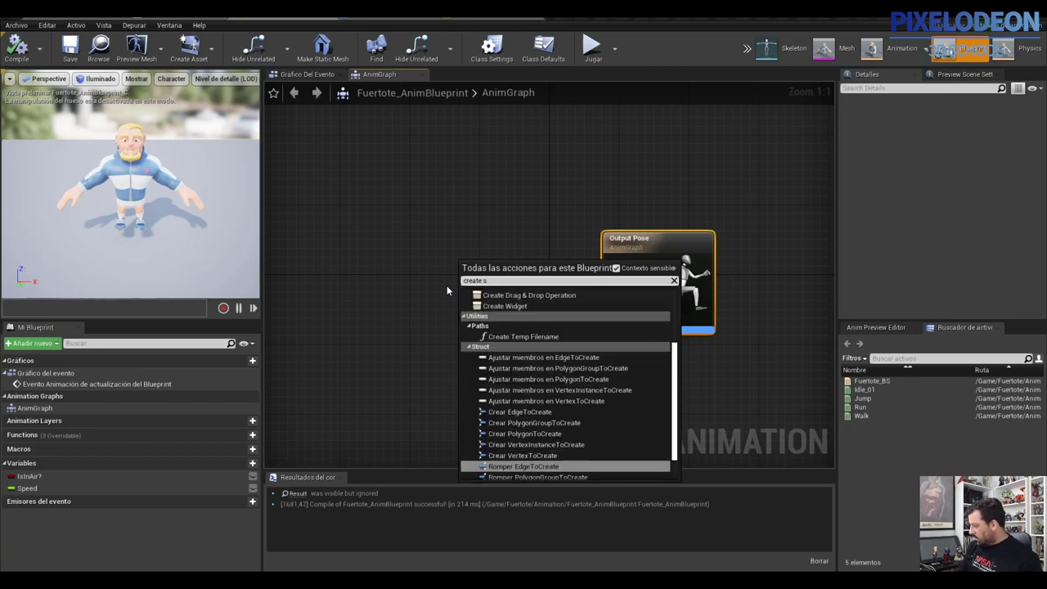
key(Down)
key(Down)
key(Down)
key(Up)
key(Up)
key(Up)
key(Up)
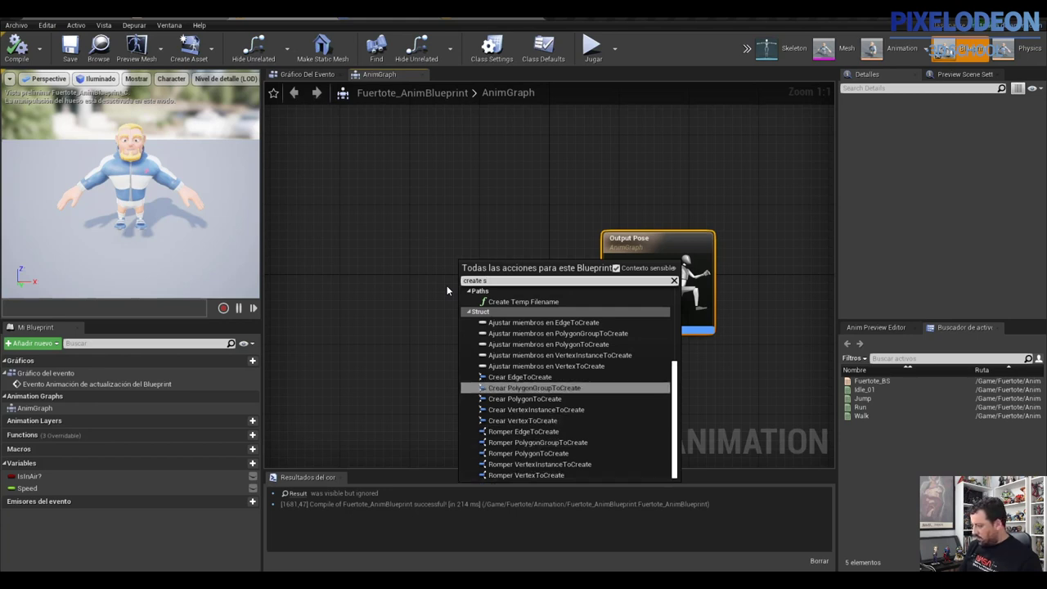
key(Up)
key(Up)
key(Up)
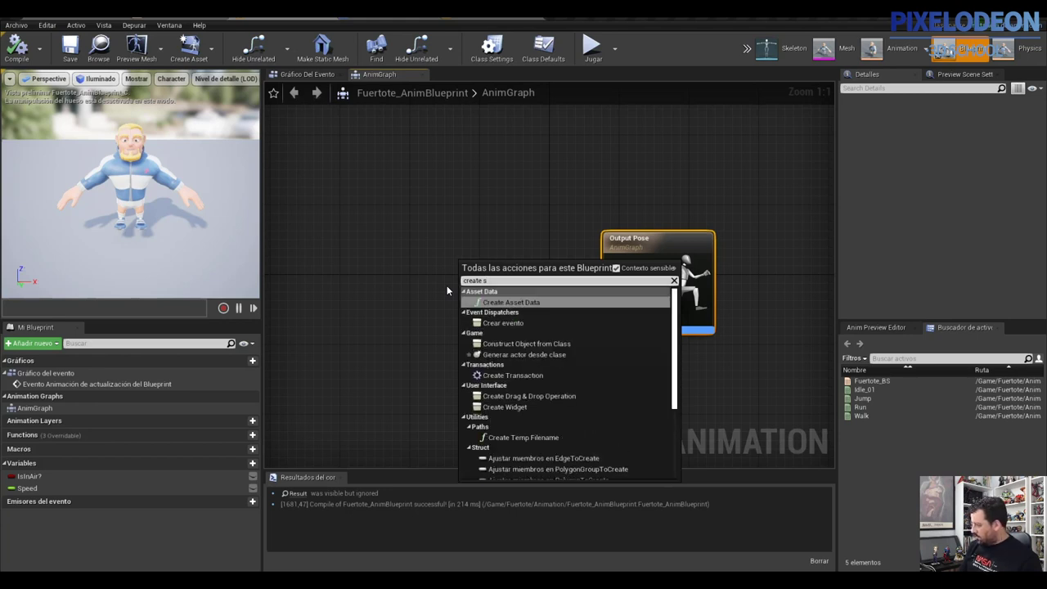
key(BackSpace)
key(BackSpace)
key(BackSpace)
key(BackSpace)
key(BackSpace)
key(BackSpace)
key(BackSpace)
key(BackSpace)
text(state)
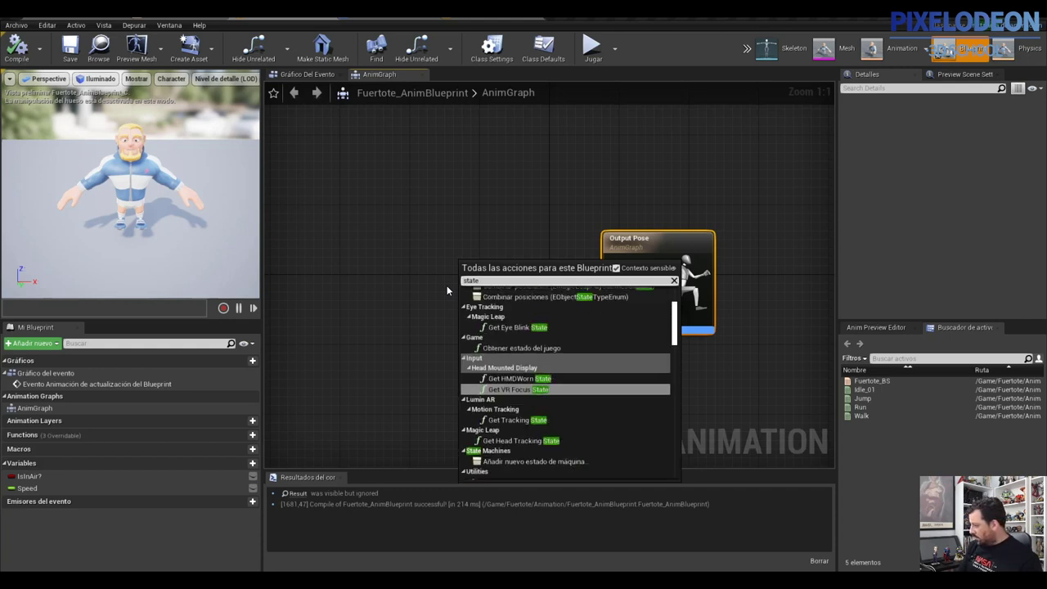
key(Down)
key(Down)
key(Down)
key(Down)
key(Down)
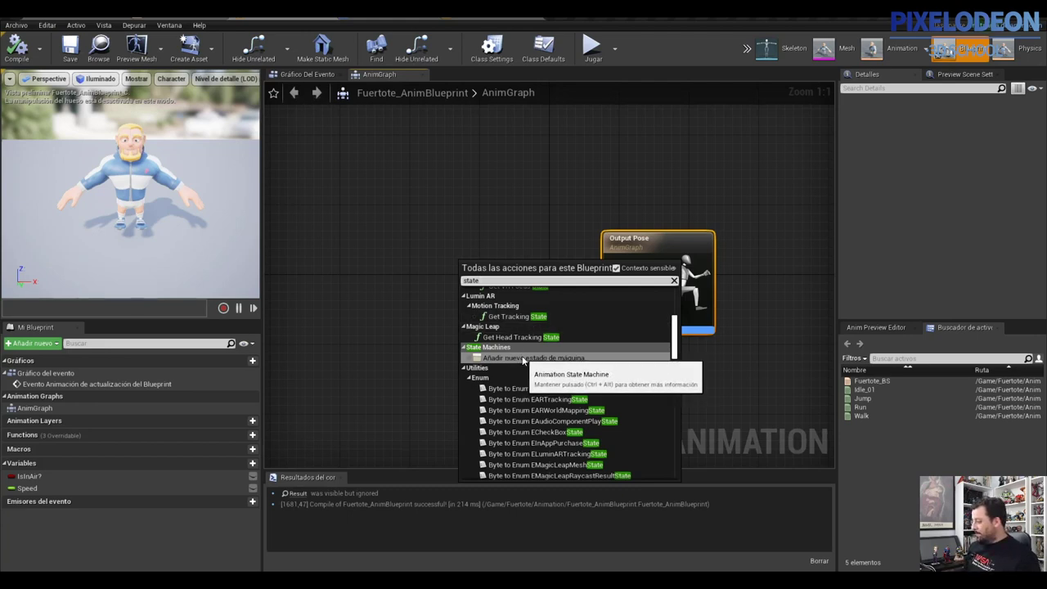
click(524, 358)
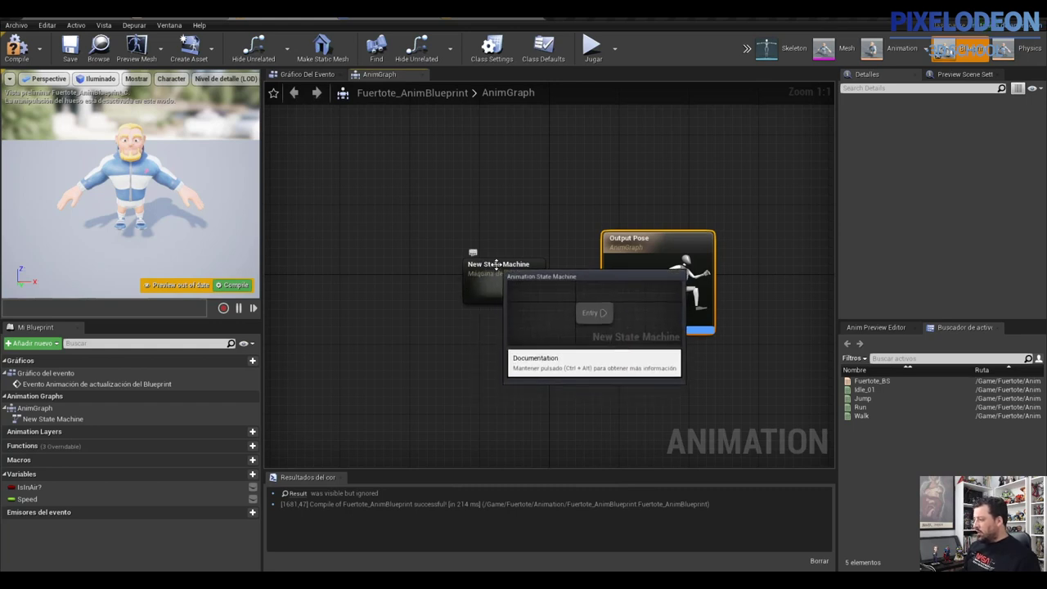
Step: Name the new state machine Movimiento and start dragging a wire from its pose output
click(490, 265)
click(491, 265)
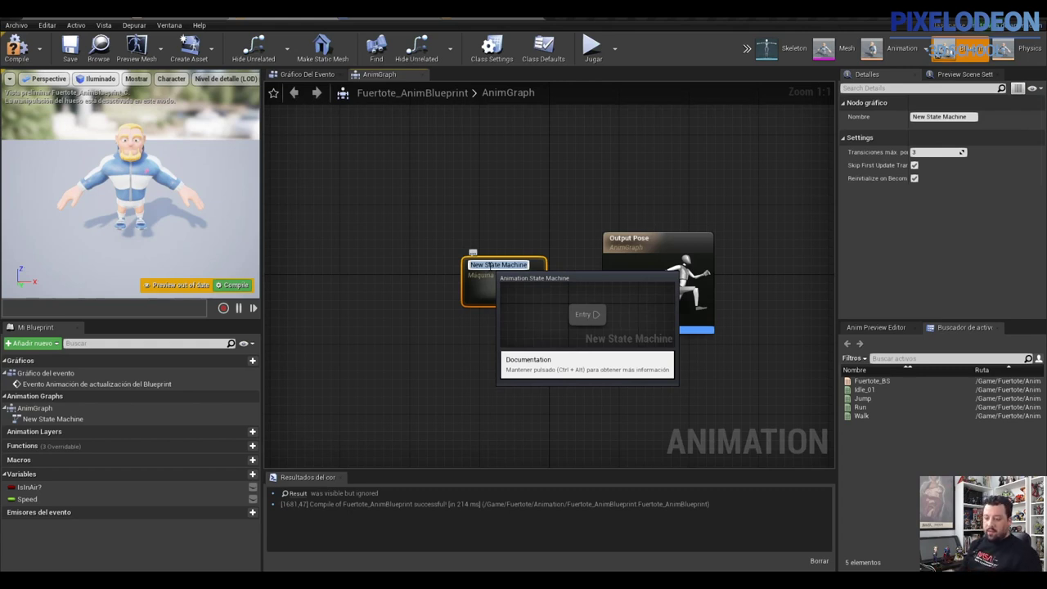
text(Movimiento)
key(Return)
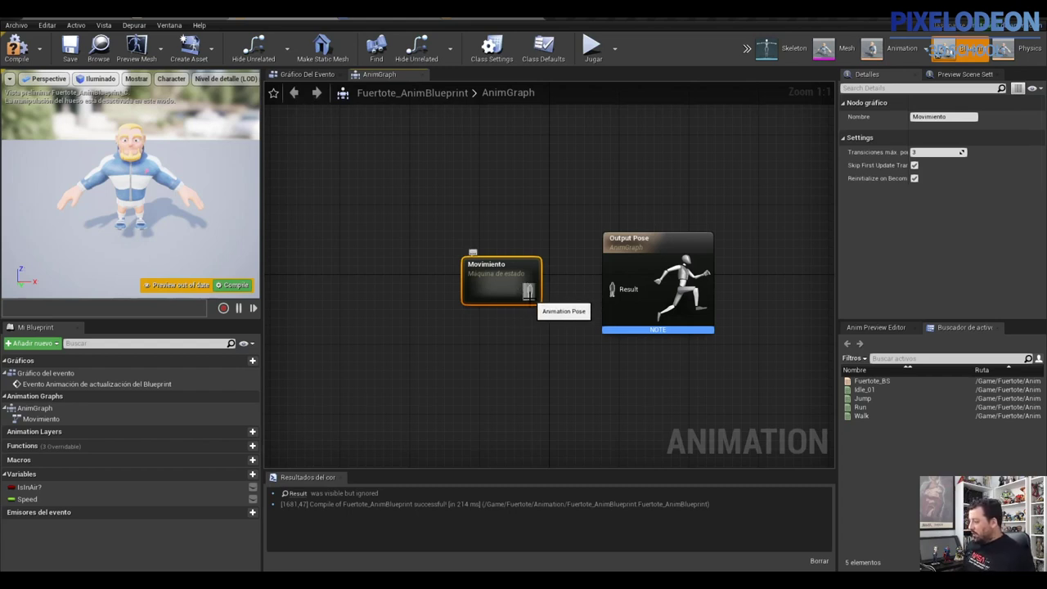
drag(528, 291, 556, 294)
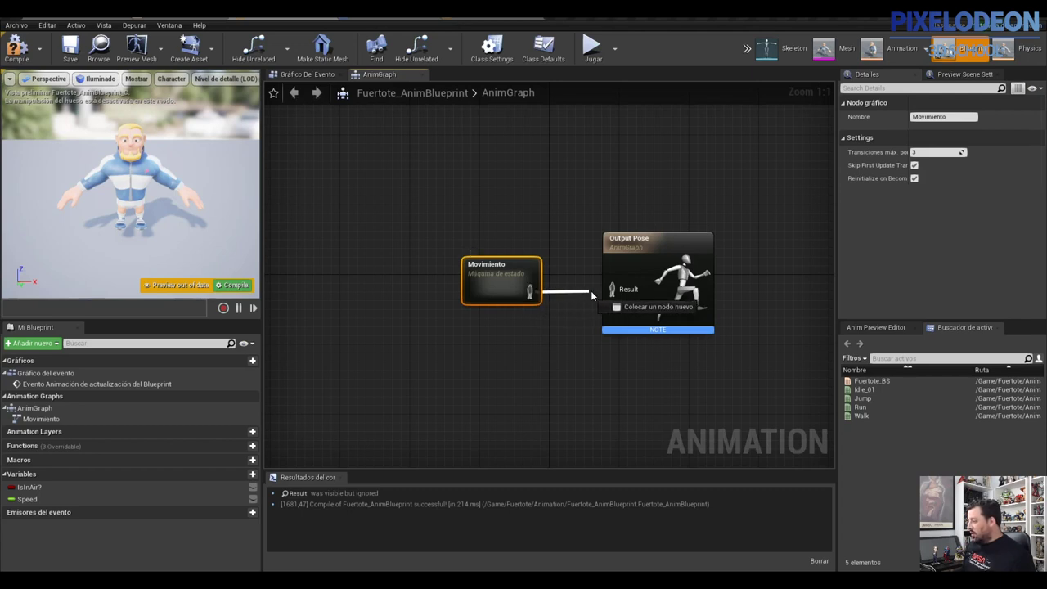
Step: Wire Movimiento's pose into Output Pose's Result, recompile, and open the Movimiento state machine
drag(556, 295, 611, 296)
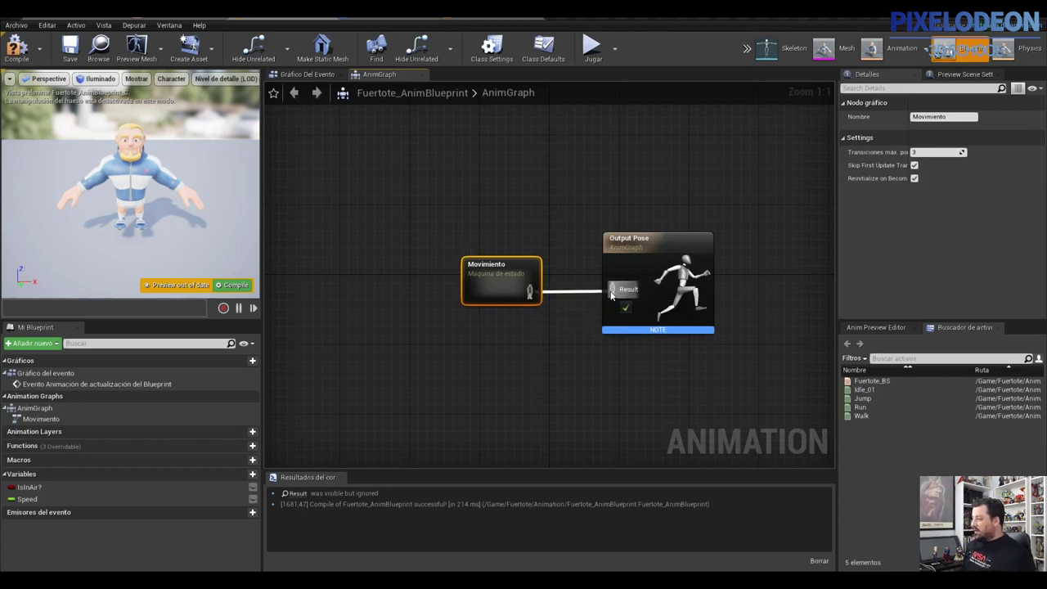
drag(610, 296, 610, 296)
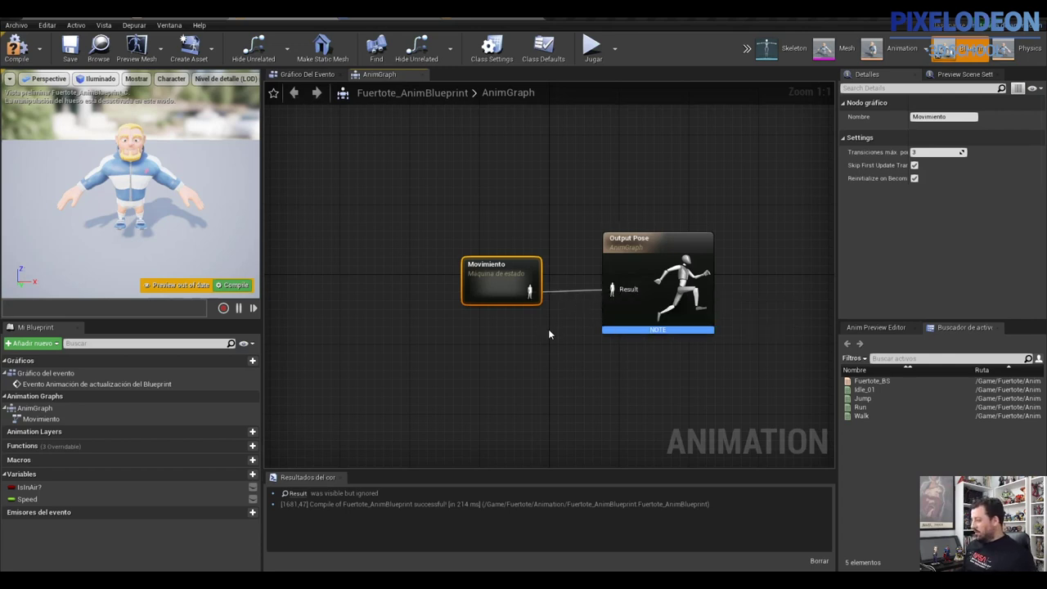
click(17, 48)
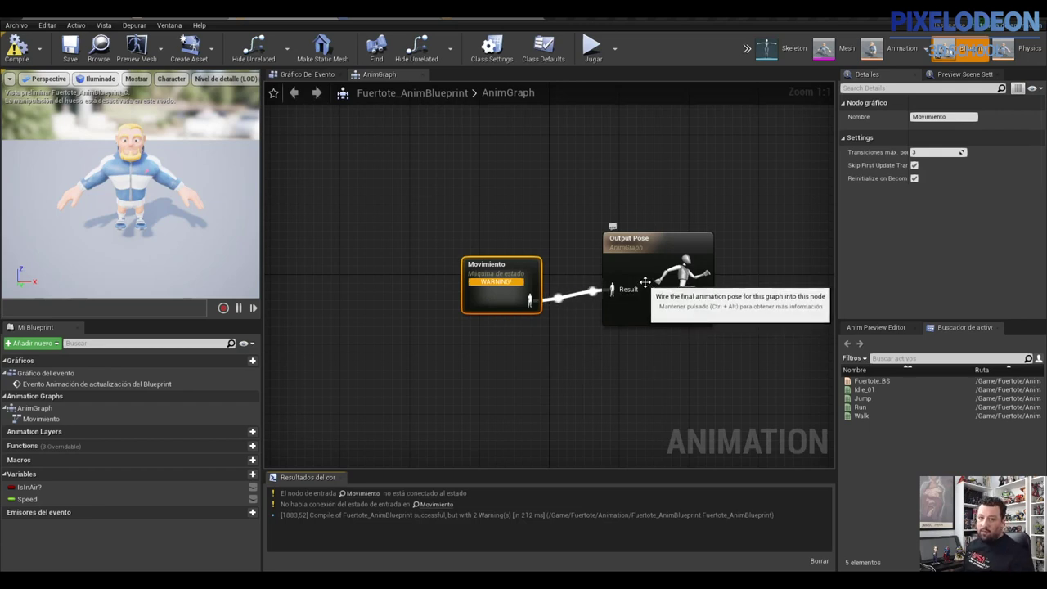
mouse_move(508, 280)
double_click(508, 301)
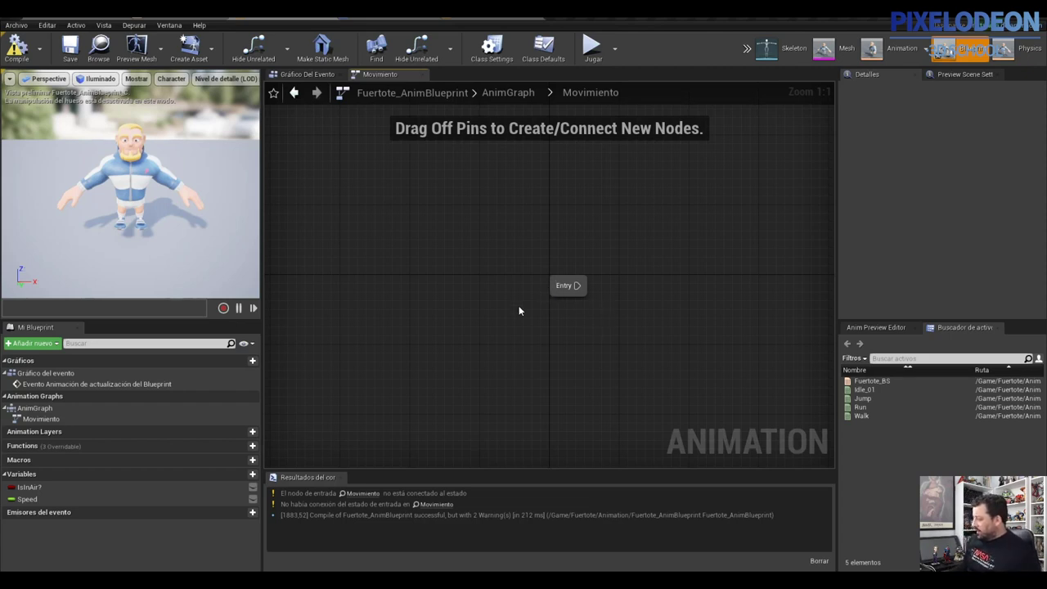
Step: Pan the Movimiento graph to its Entry node and drag a connection from Entry's output pin
right_drag(593, 312, 506, 307)
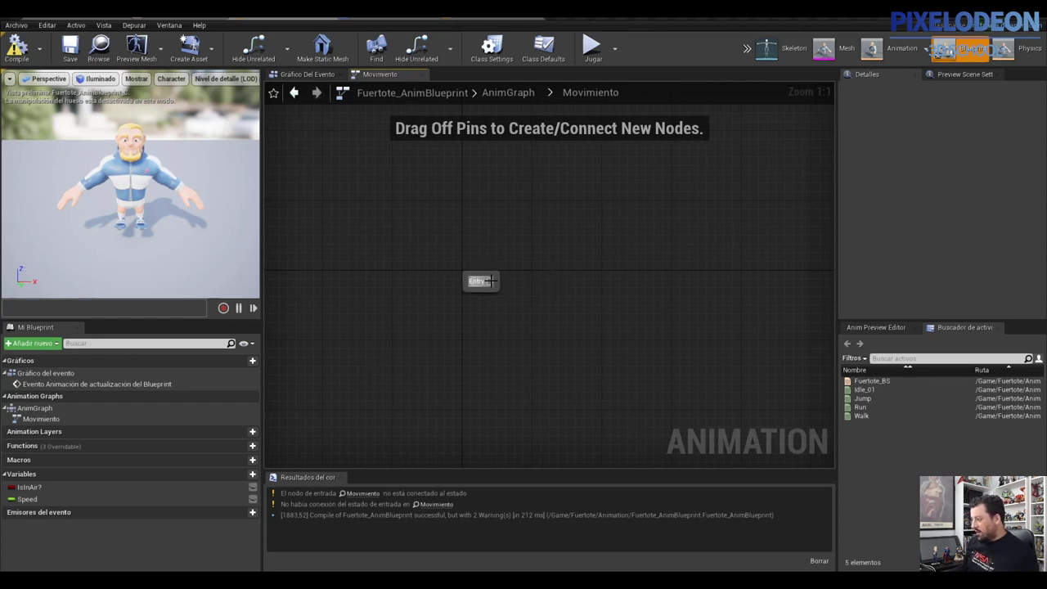
drag(490, 280, 525, 283)
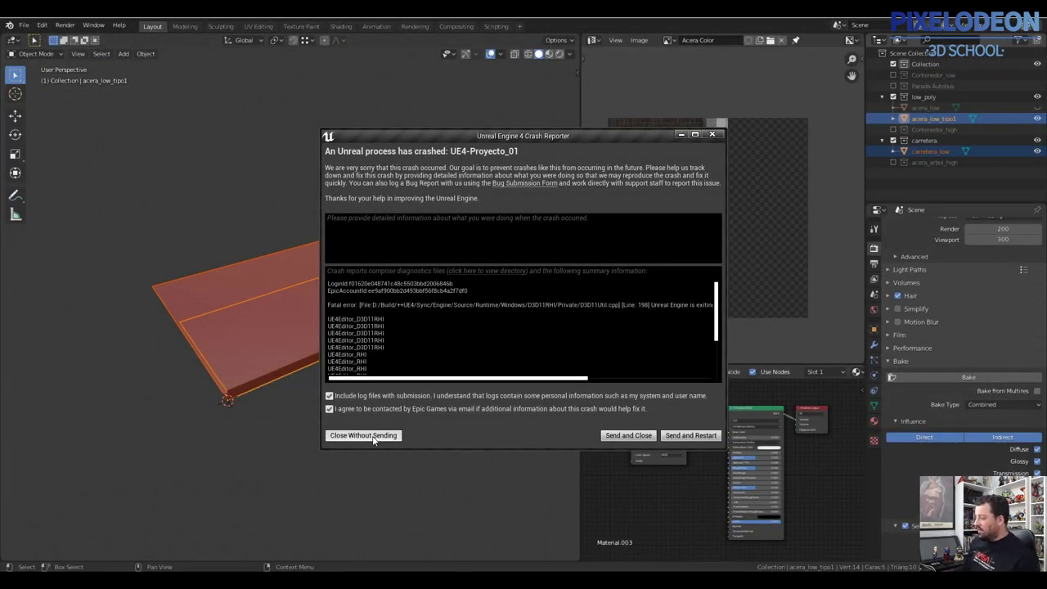
Step: Close the crash report without sending, relaunch Unreal Engine 4.24.3 and reopen Proyecto_01
click(377, 438)
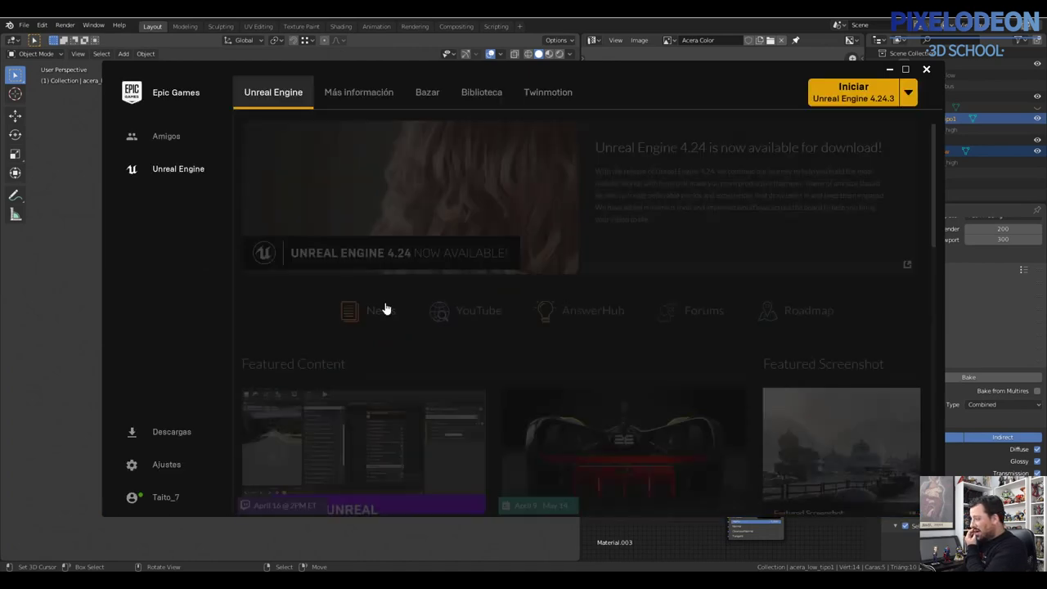
click(847, 96)
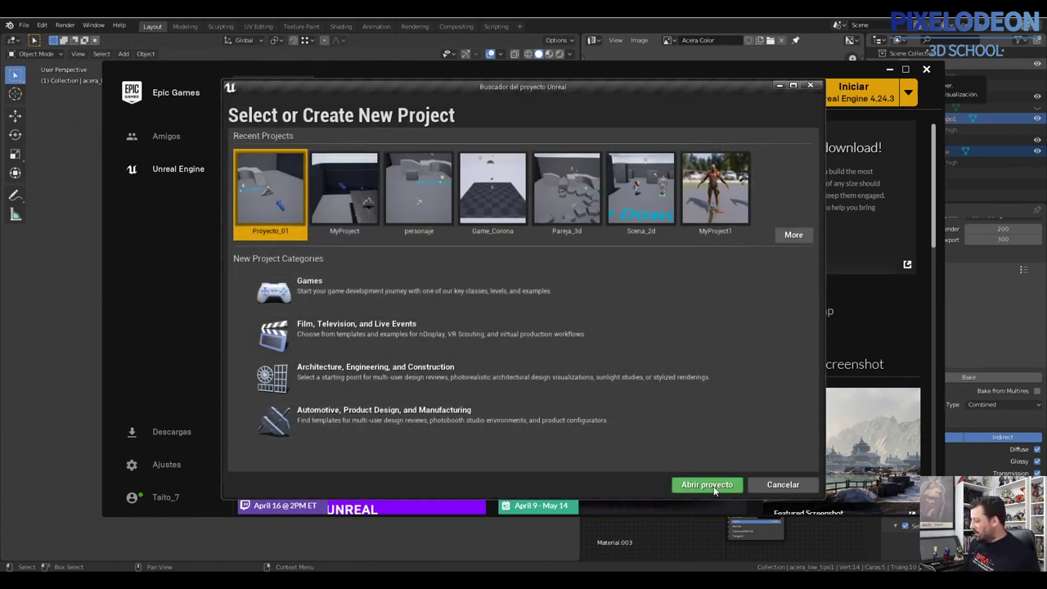
click(714, 490)
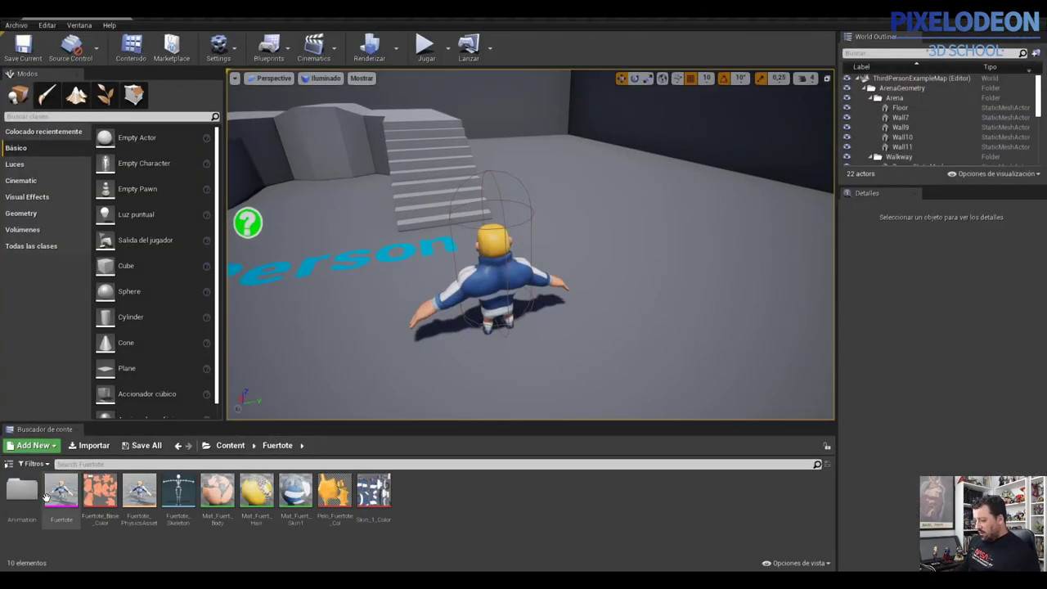
Step: Reopen the Fuertote animation assets and preview the Fuertote_BS blend at a lower walking speed
double_click(84, 498)
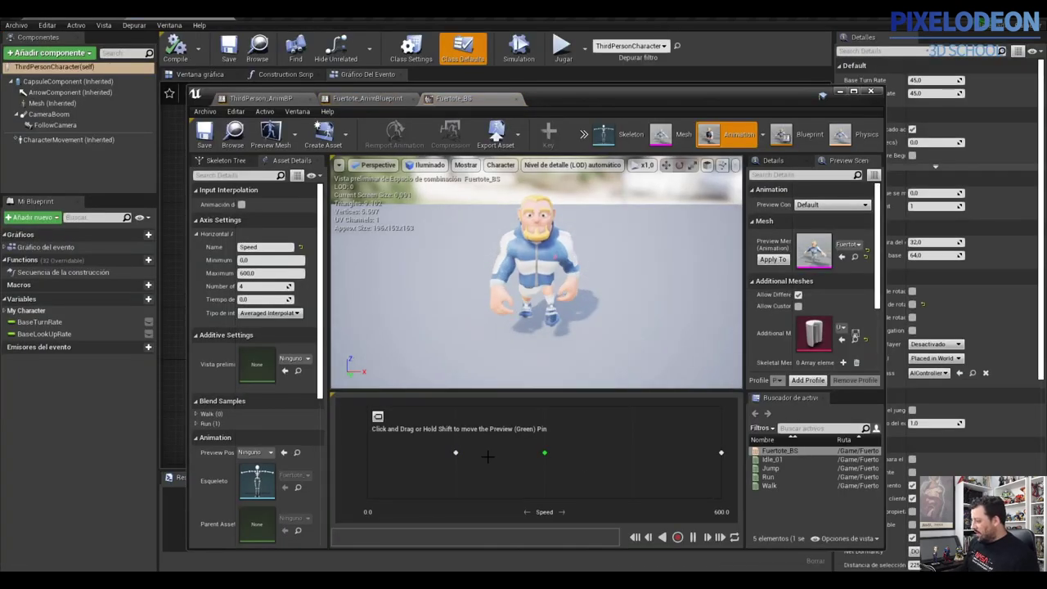
drag(554, 456, 431, 452)
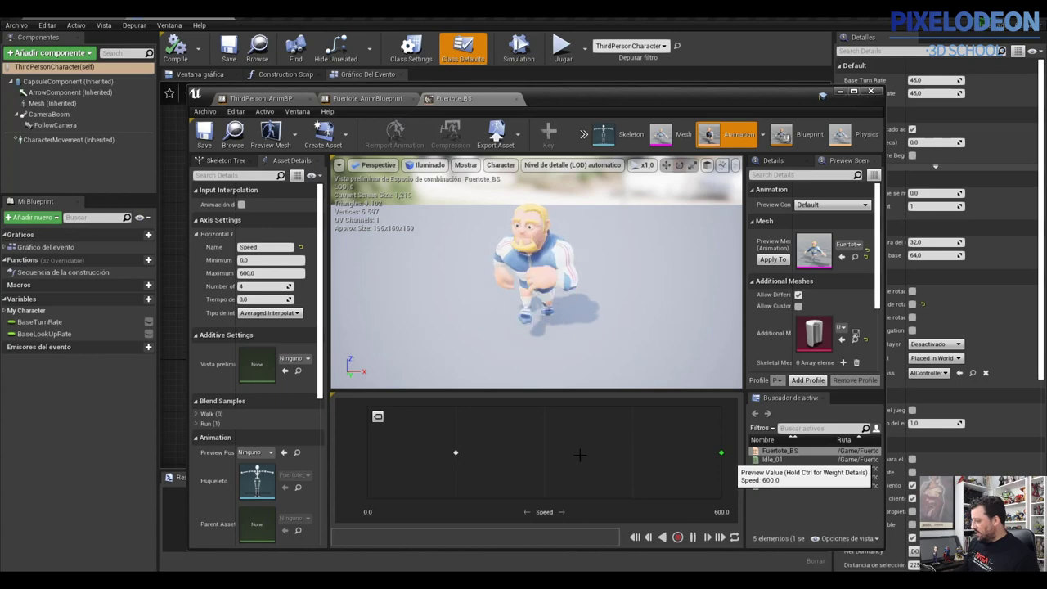
click(360, 98)
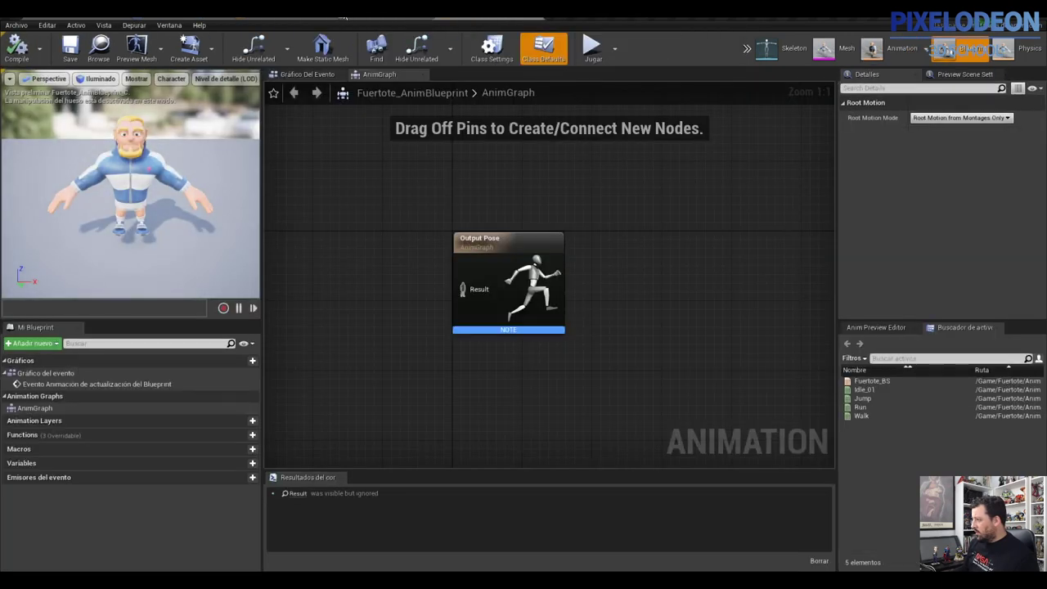
click(391, 18)
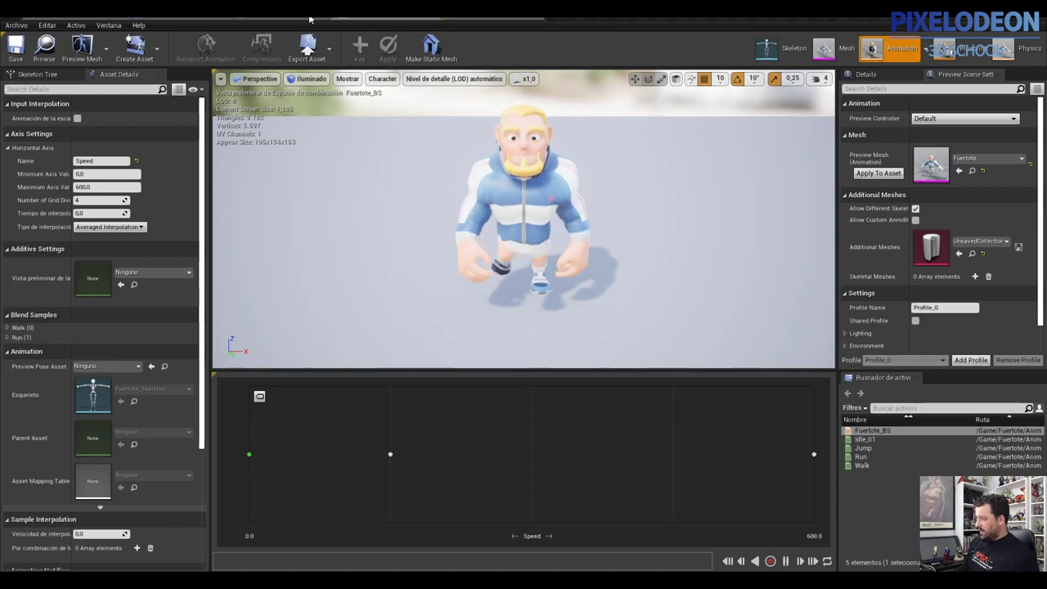
Step: Check ThirdPerson_AnimBP's event graph, close that editor, and return to Fuertote_AnimBlueprint's AnimGraph
click(337, 20)
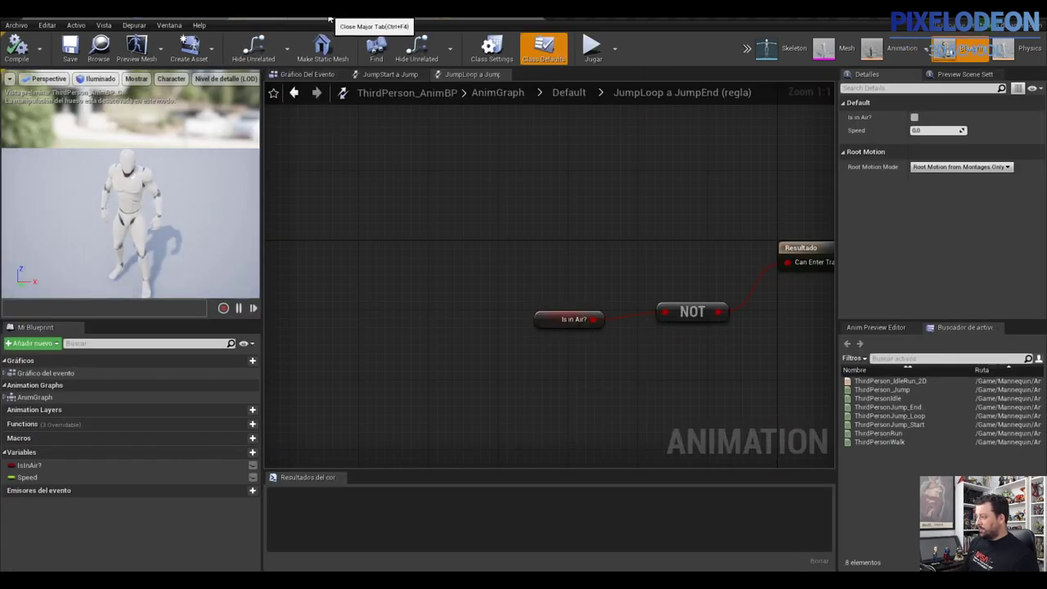
click(308, 74)
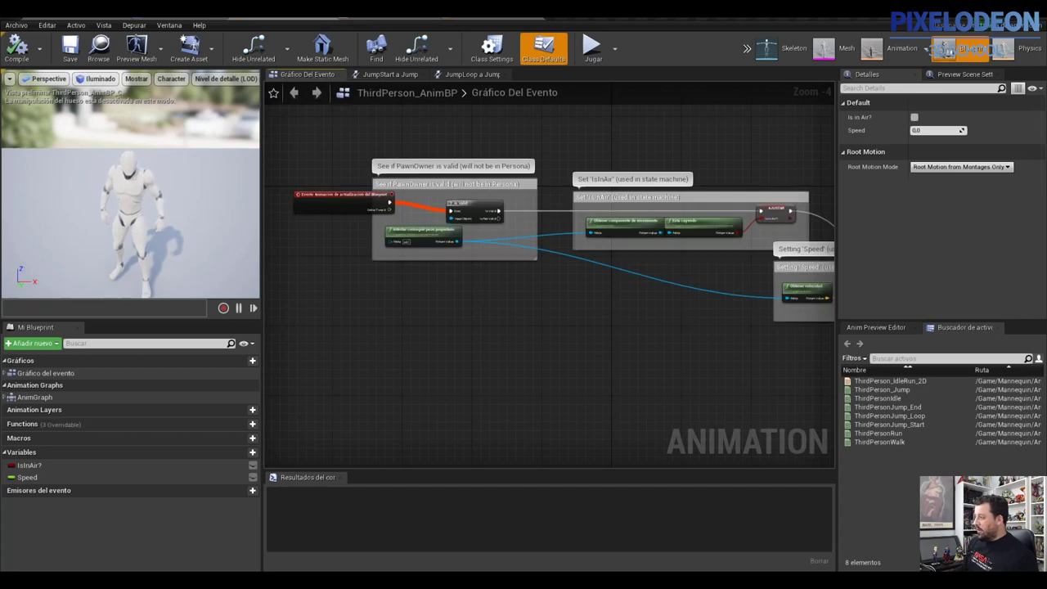
click(331, 18)
click(380, 22)
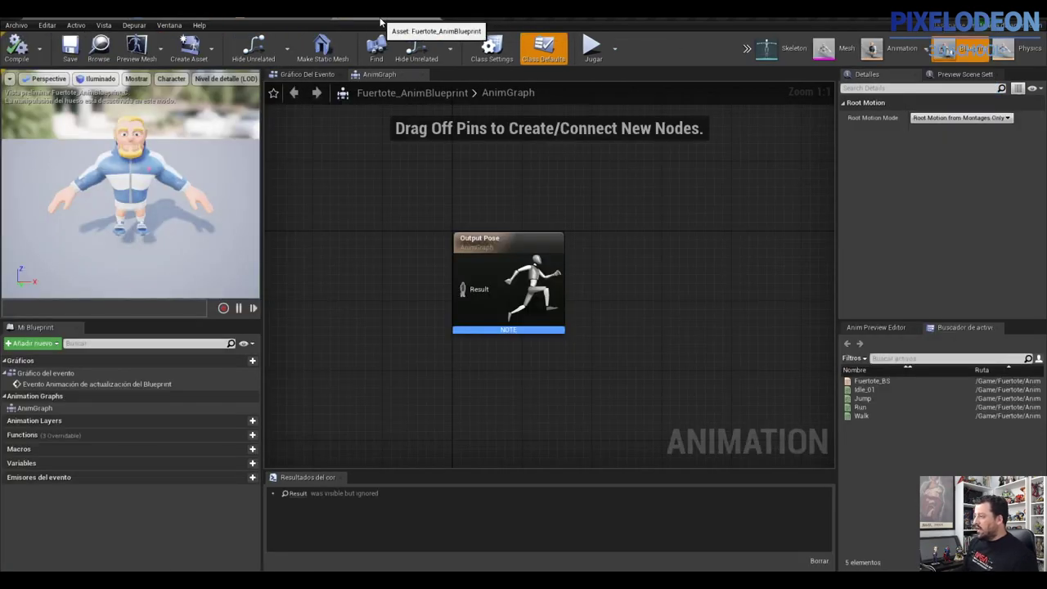
Step: Check Fuertote_AnimBlueprint's event graph, then browse to Content > Mannequin > Animations
click(314, 74)
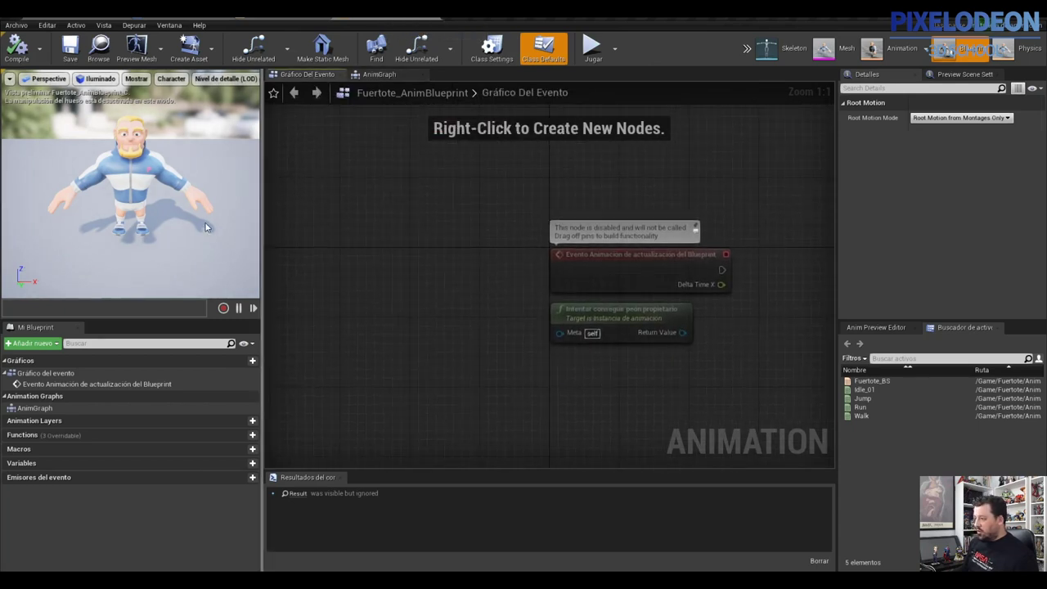
click(63, 17)
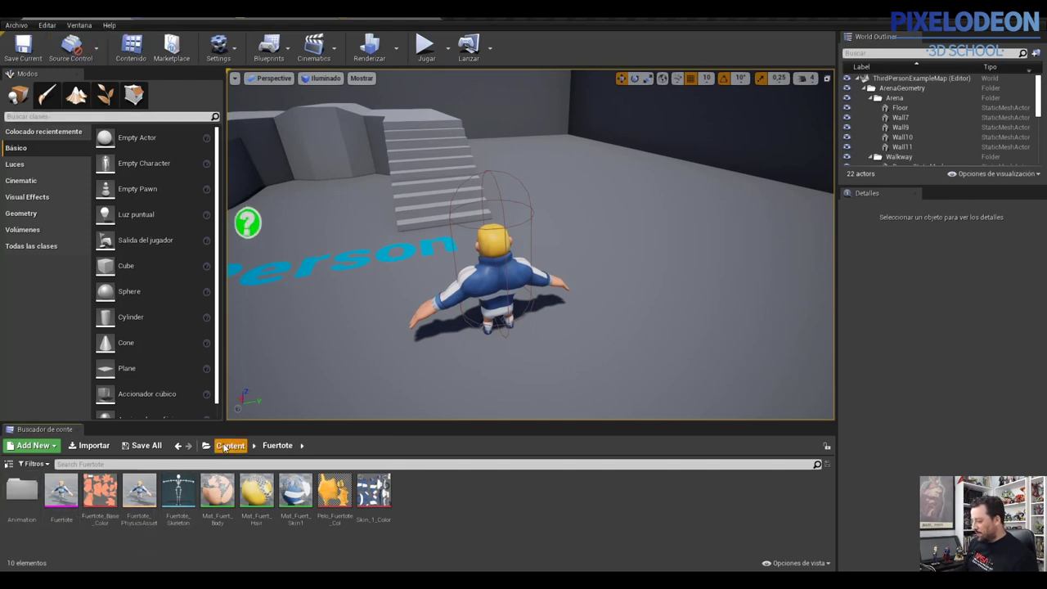
click(230, 445)
double_click(98, 490)
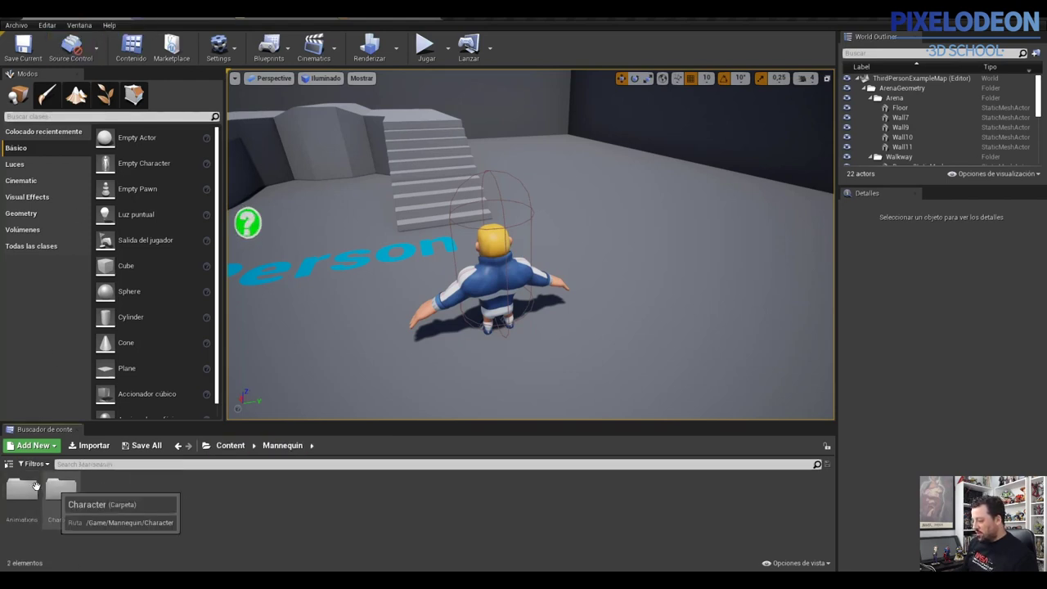
double_click(22, 489)
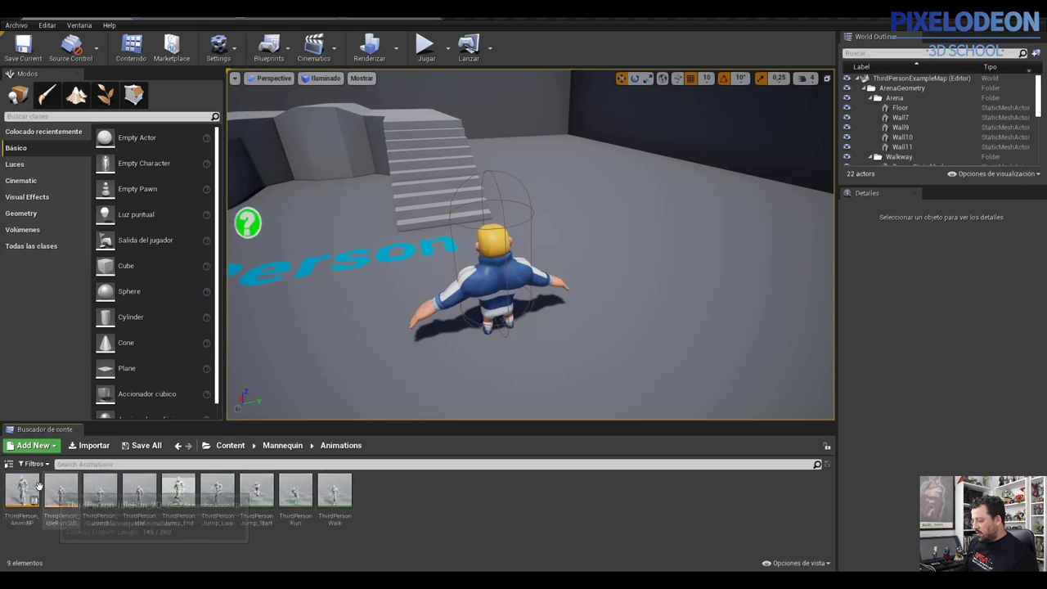
Step: Open ThirdPerson_AnimBP and select all the nodes in its event graph
double_click(22, 489)
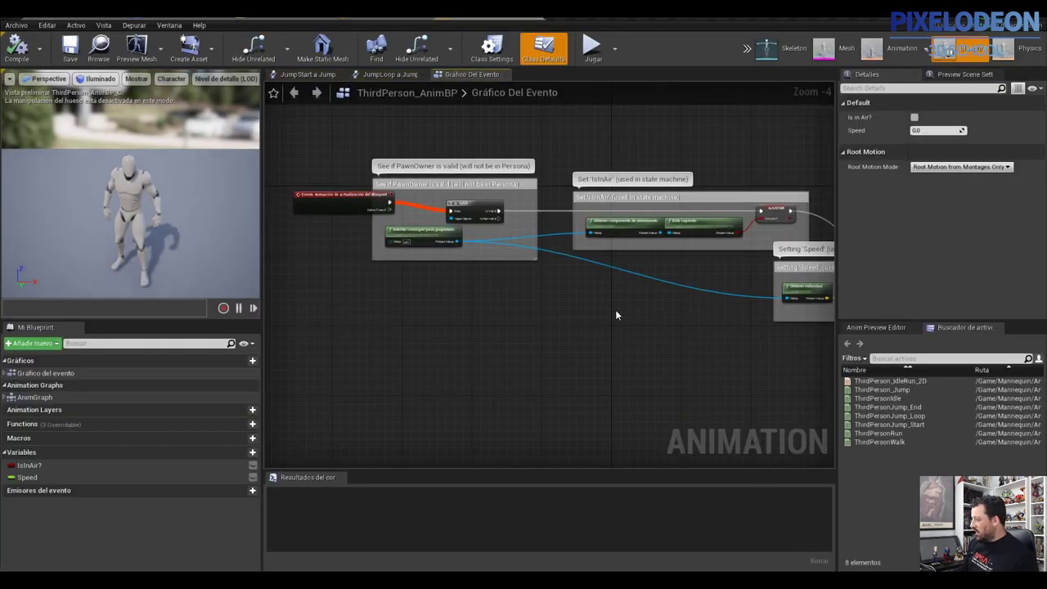
scroll(615, 309, down, 2)
drag(390, 166, 811, 394)
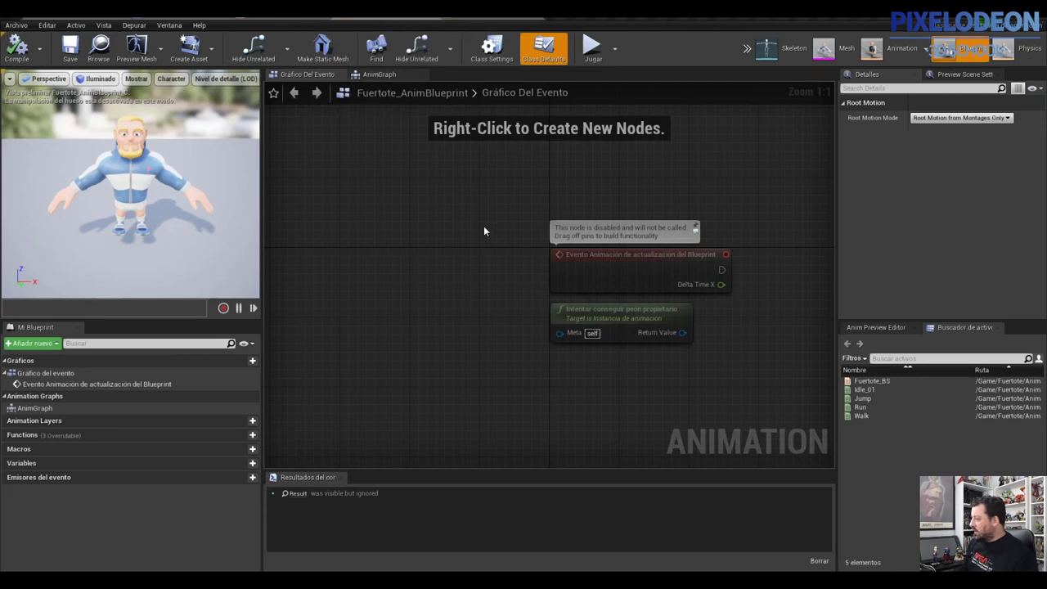
key(ctrl+a)
Step: Replace the default event nodes with the ThirdPerson logic, creating IsInAir? and Speed variables
key(Delete)
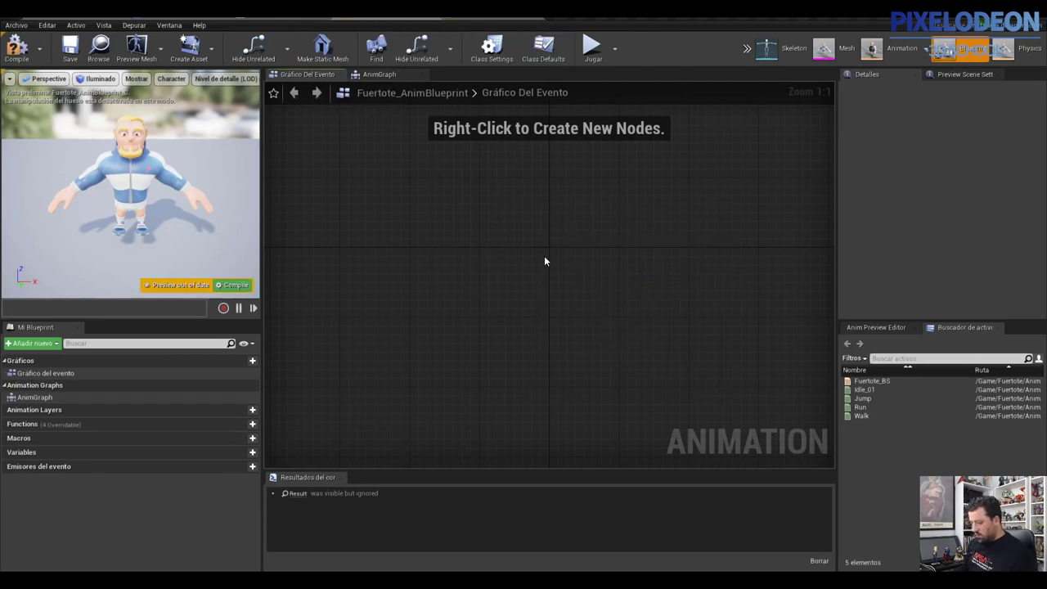
key(ctrl+z)
scroll(546, 258, down, 4)
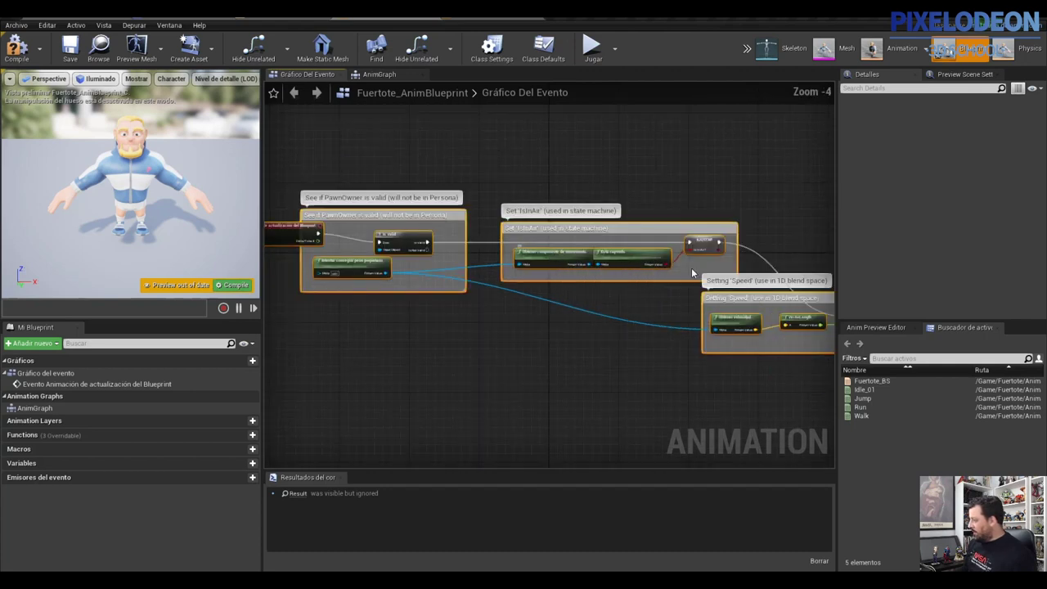
right_click(709, 245)
click(742, 262)
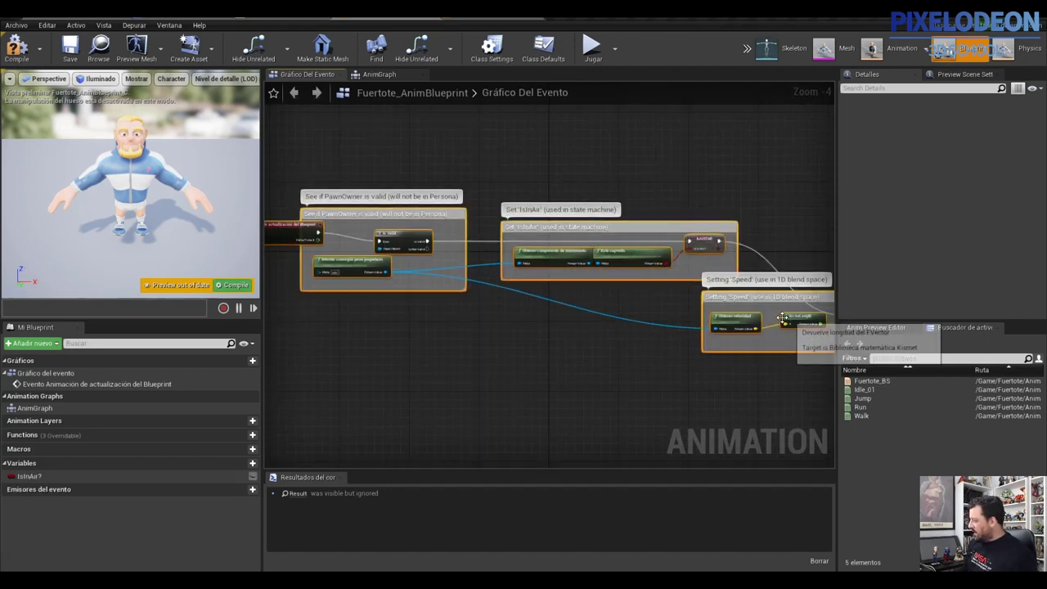
right_drag(582, 357, 324, 328)
right_click(604, 287)
click(625, 303)
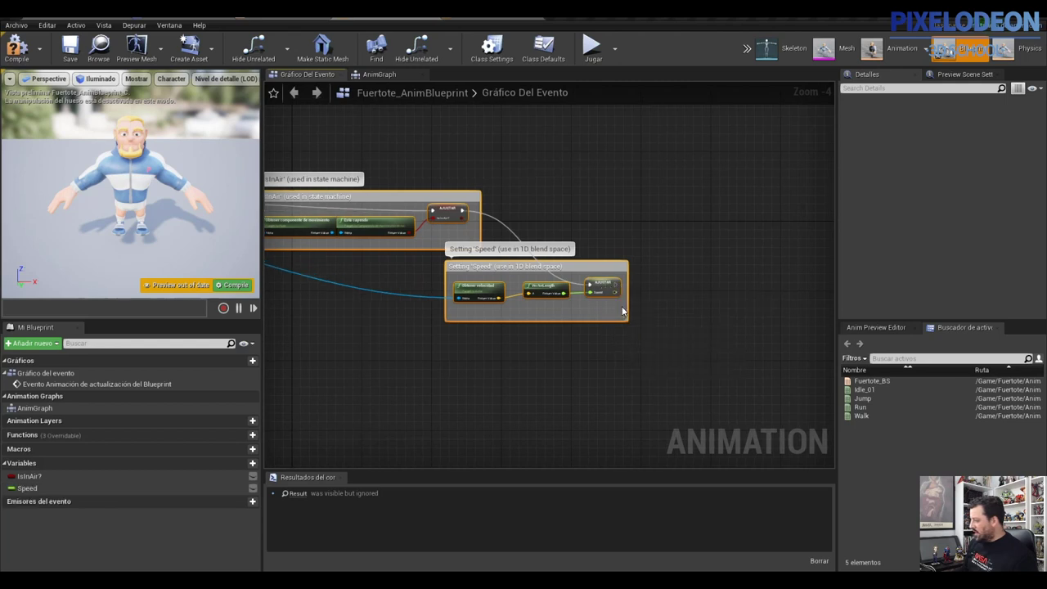
right_click(376, 333)
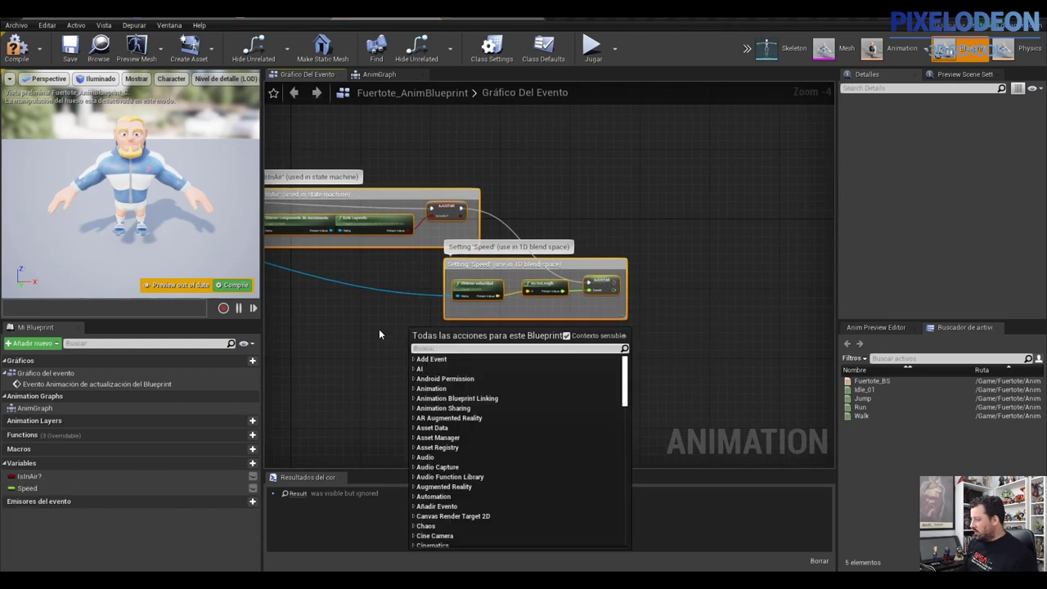
click(337, 314)
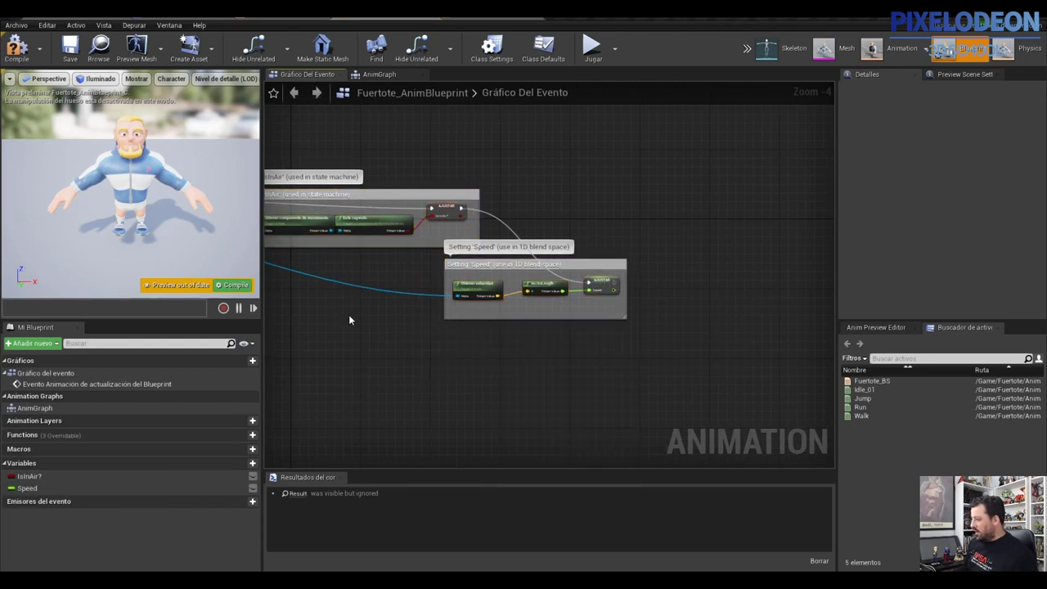
Step: Compile the animation blueprint and save all modified assets
click(14, 49)
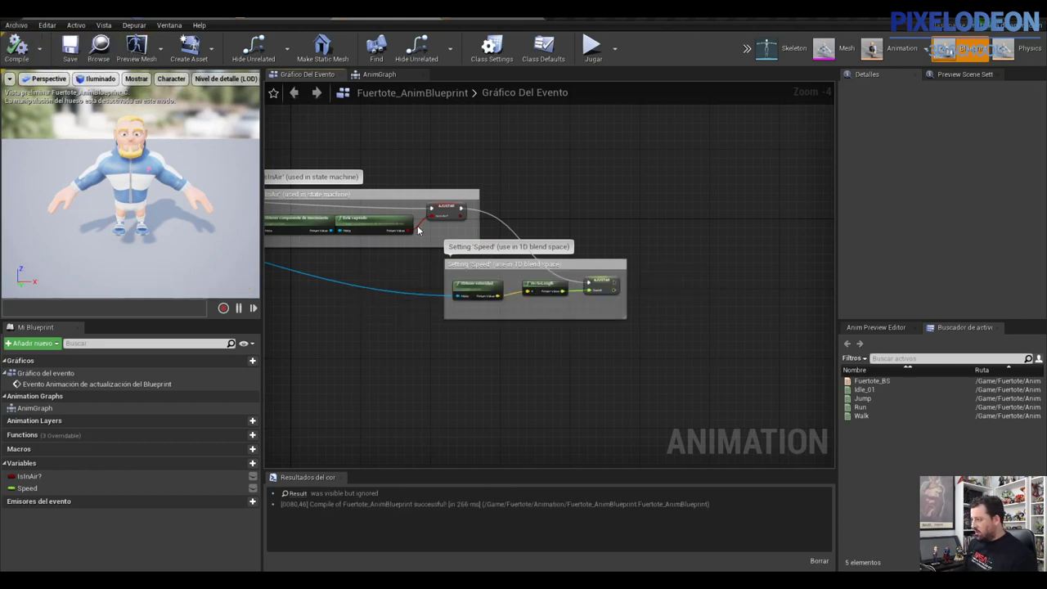
click(17, 25)
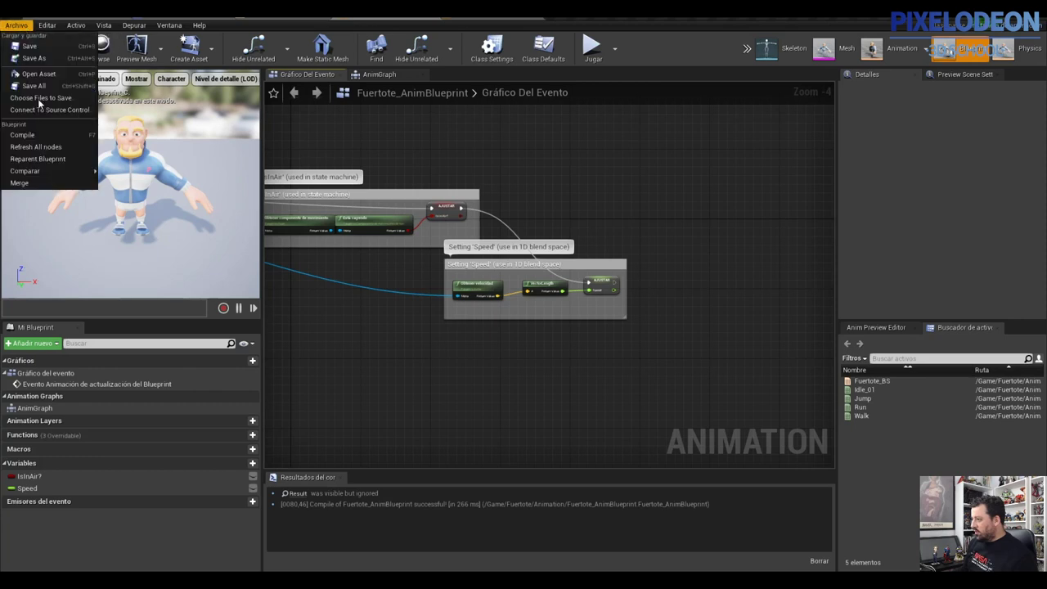
click(40, 87)
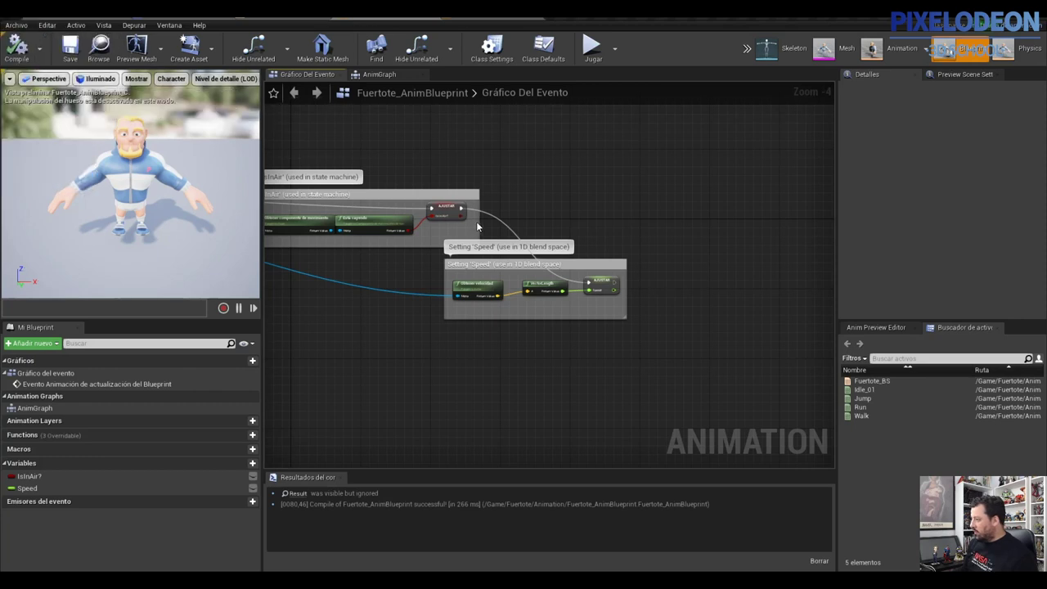
Step: Compare against ThirdPerson_AnimBP, then open Fuertote_AnimBlueprint's AnimGraph
click(524, 18)
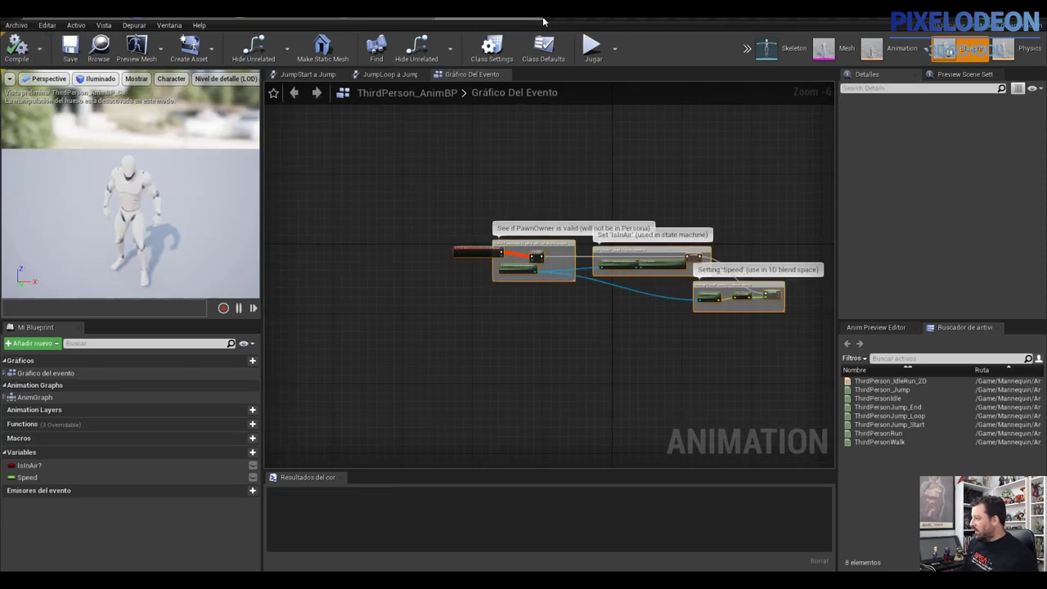
click(540, 18)
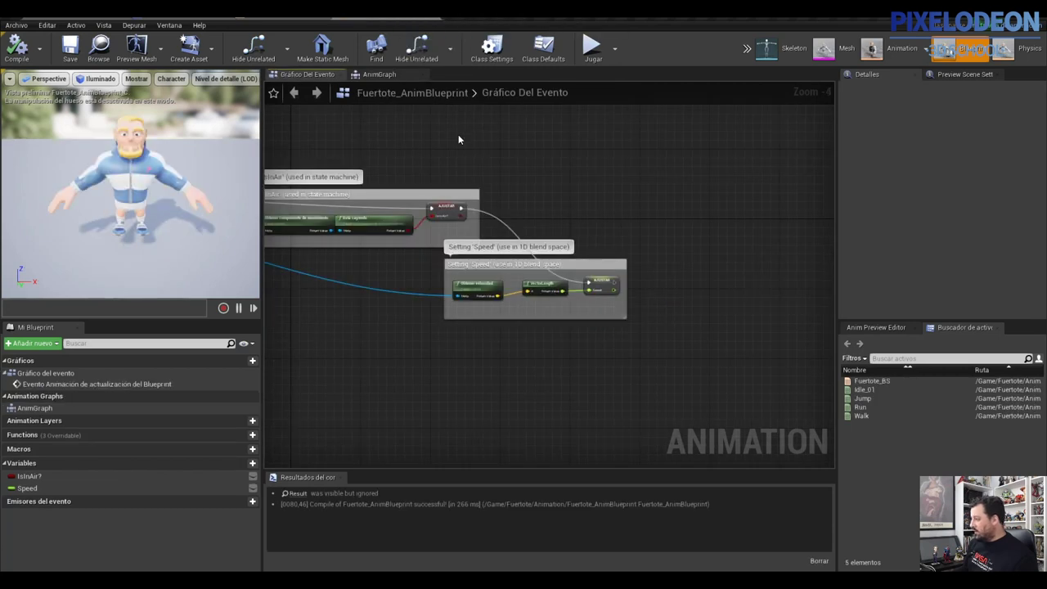
click(372, 75)
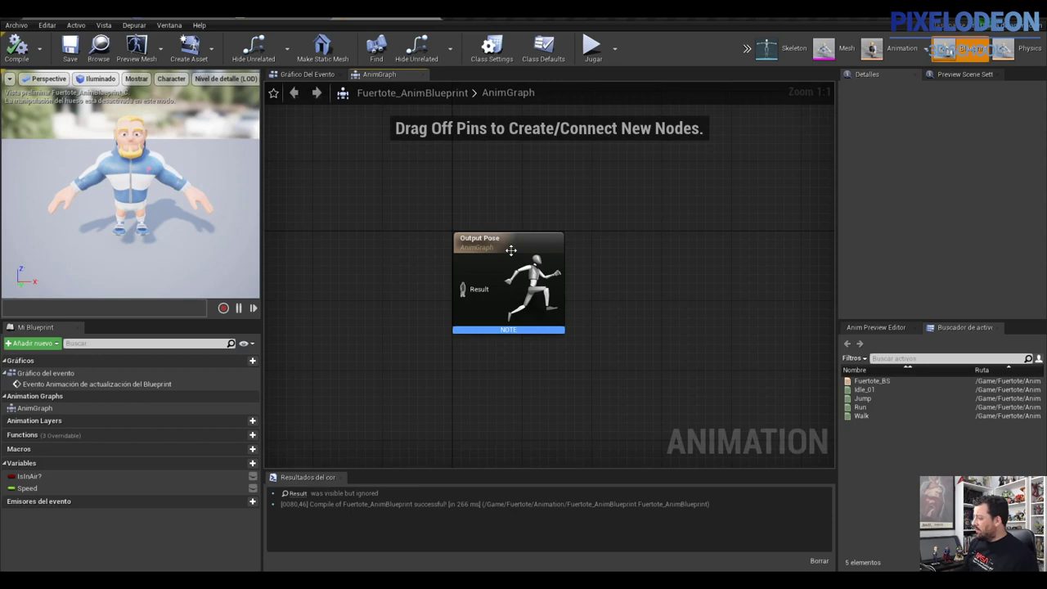
Step: Add a state machine named Movimiento from the Añadir actions, wire it to Output Pose's Result, and compile
drag(508, 245, 674, 228)
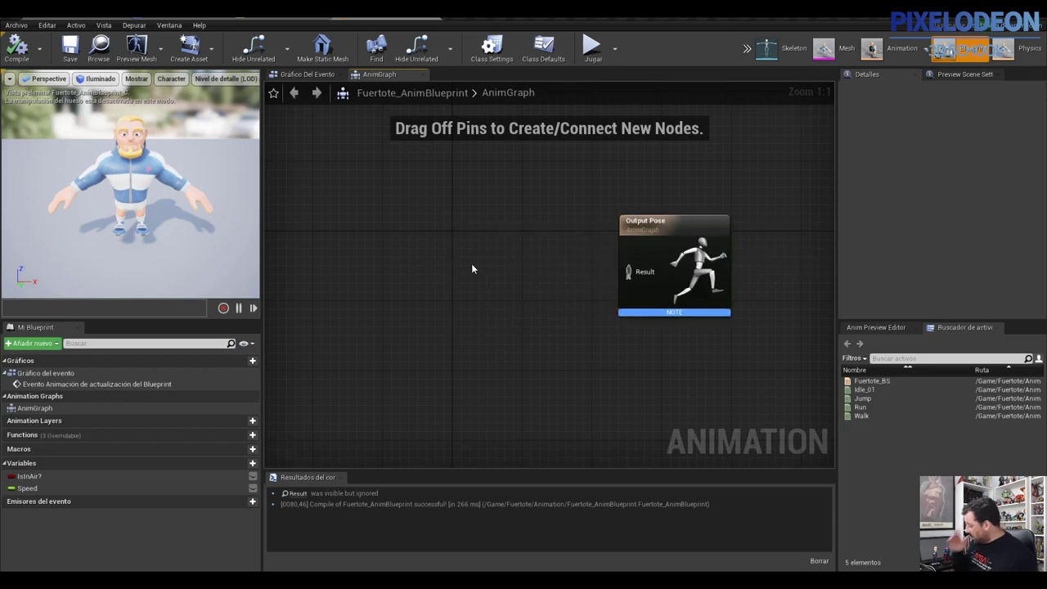
right_click(463, 263)
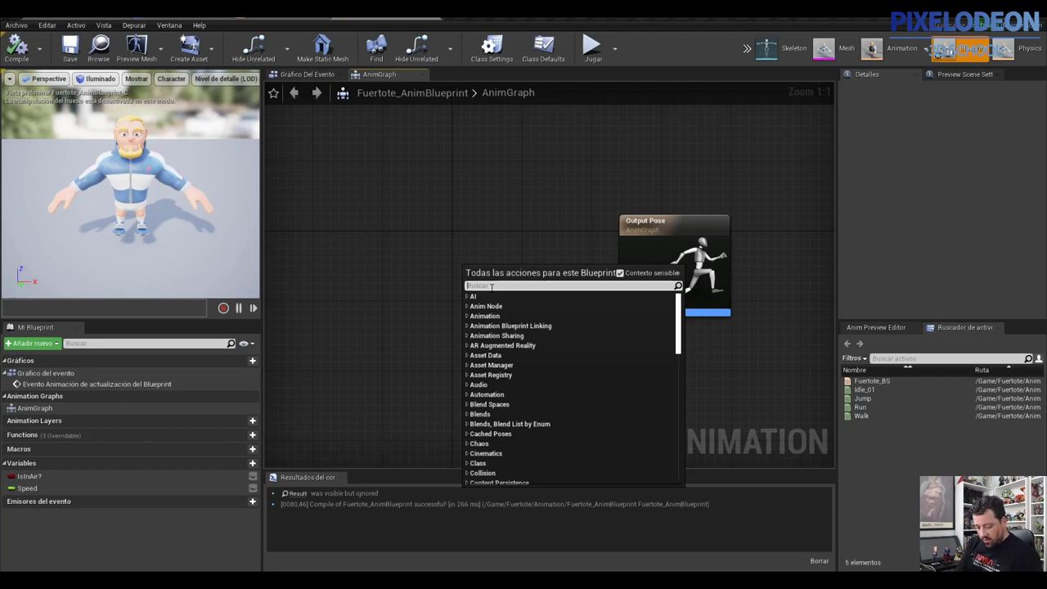
text(an)
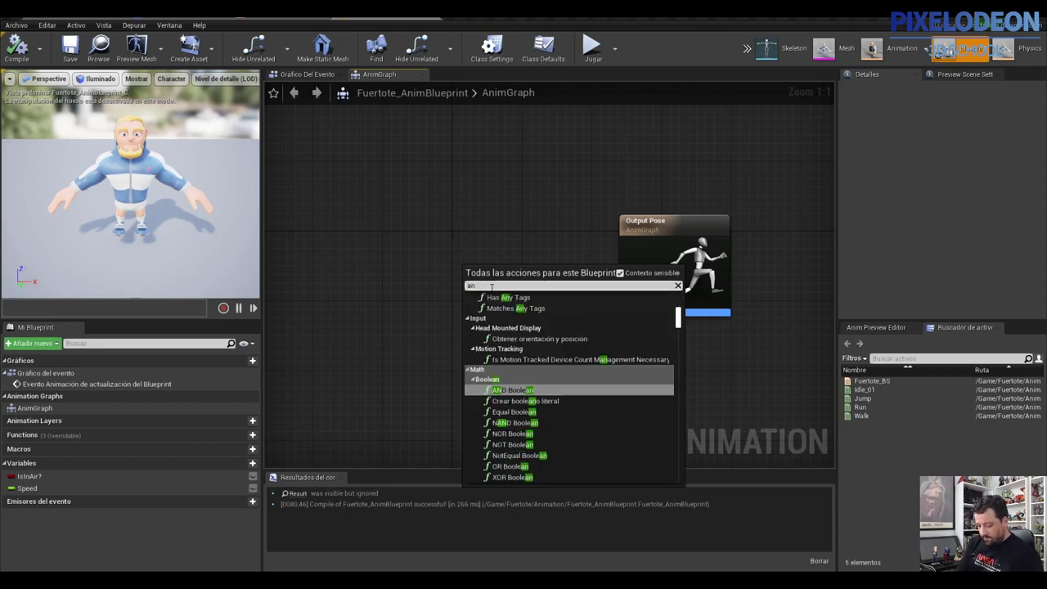
key(BackSpace)
text(ña)
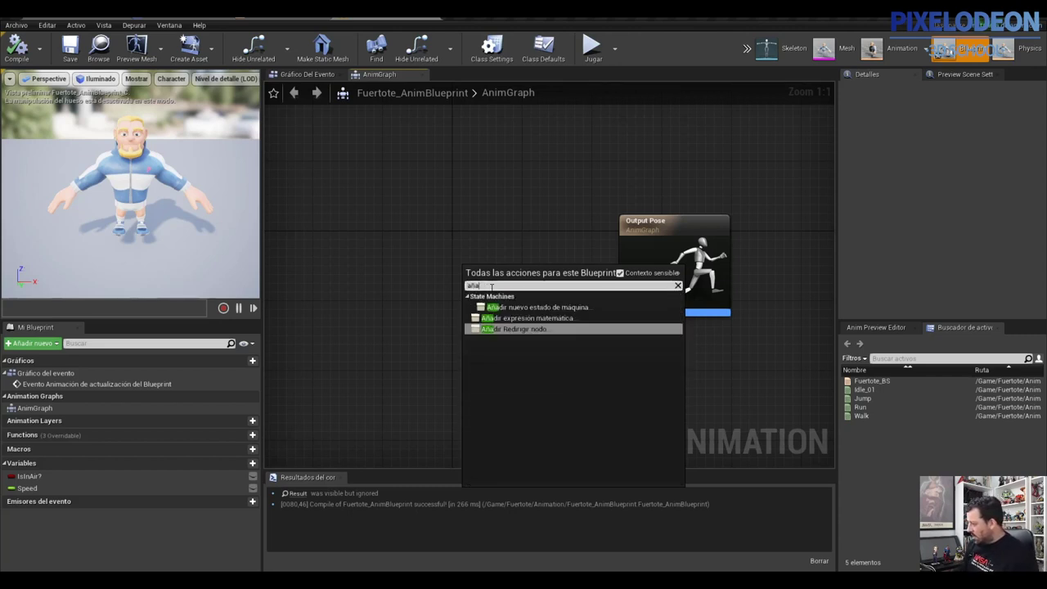
click(536, 307)
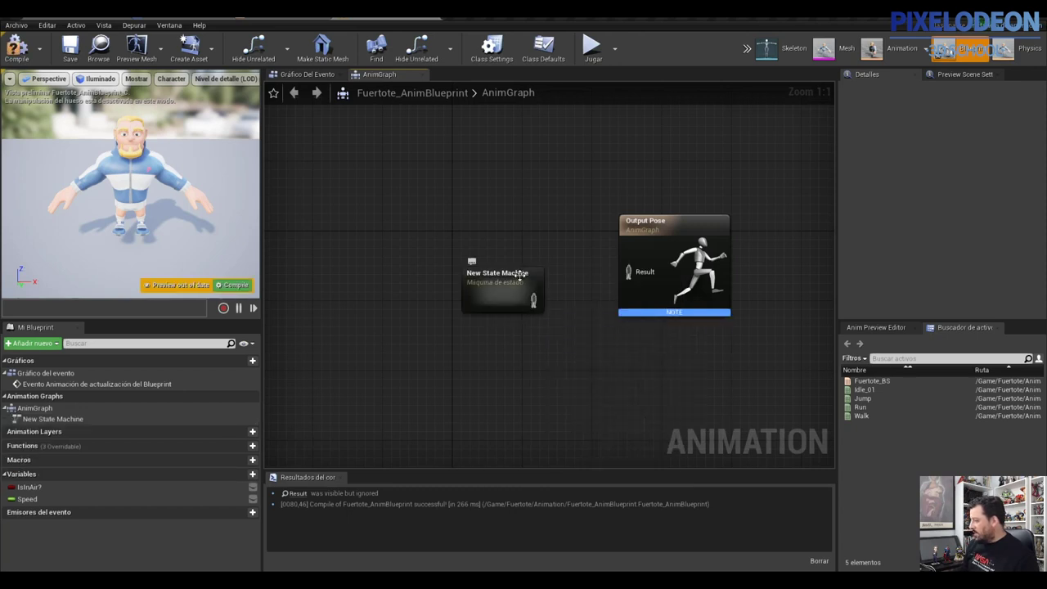
text(Movimiento)
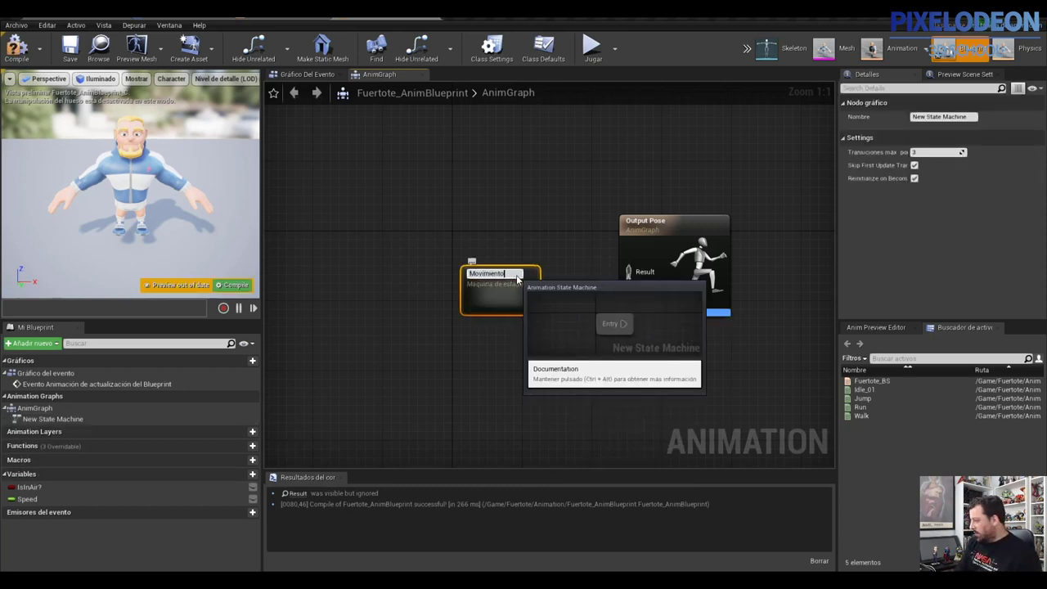
key(Return)
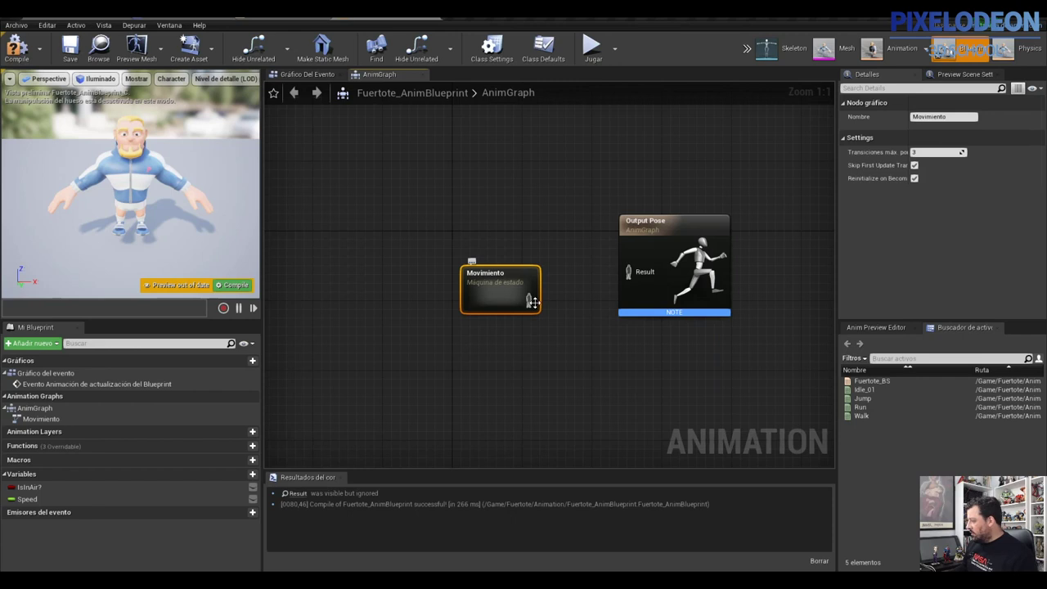
drag(528, 300, 656, 267)
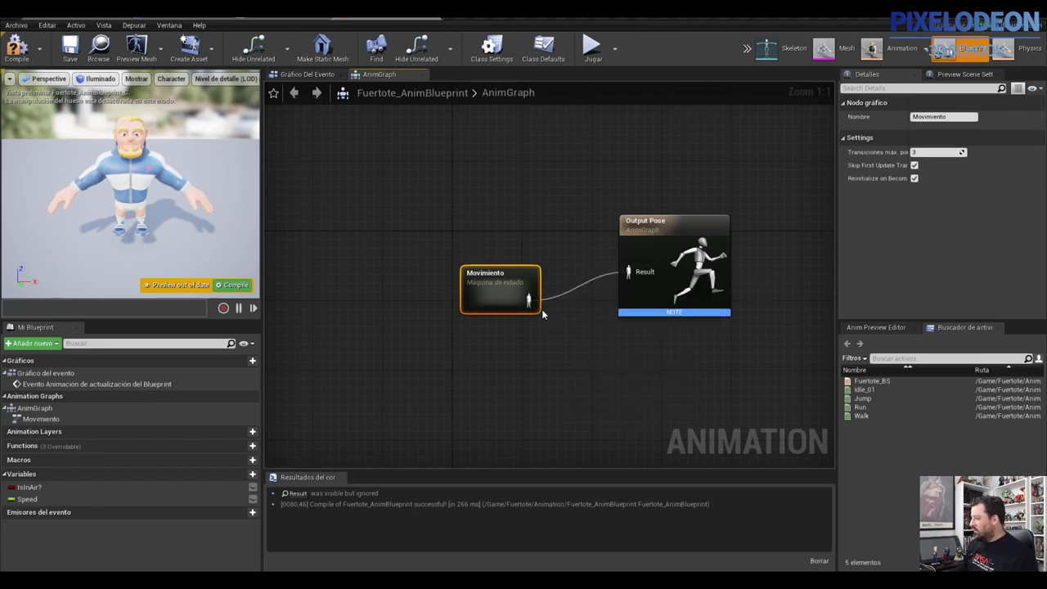
click(16, 47)
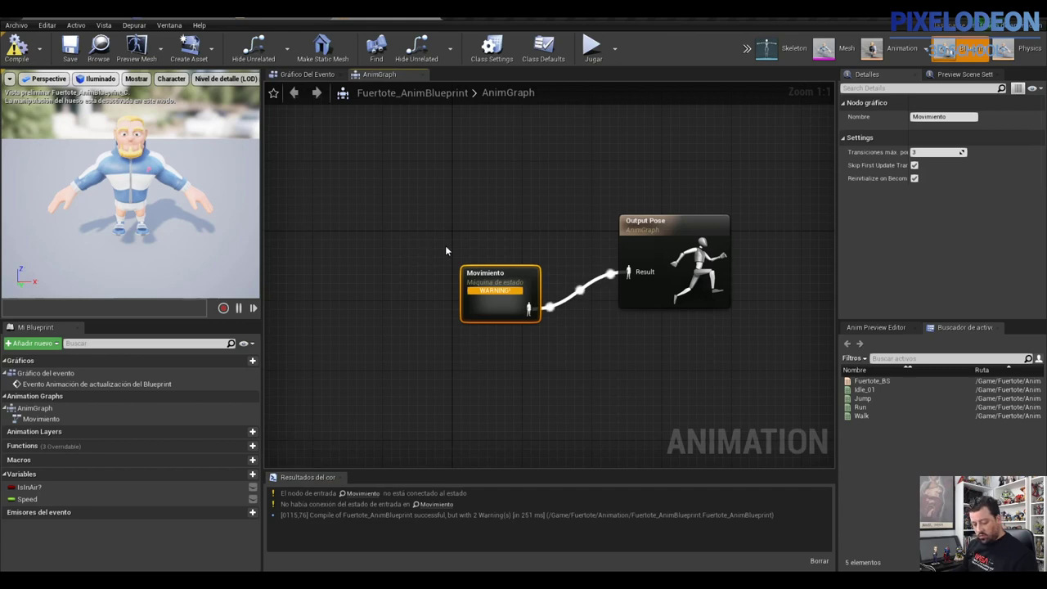
Step: Open the Movimiento state machine and move its Entry node further left
double_click(490, 277)
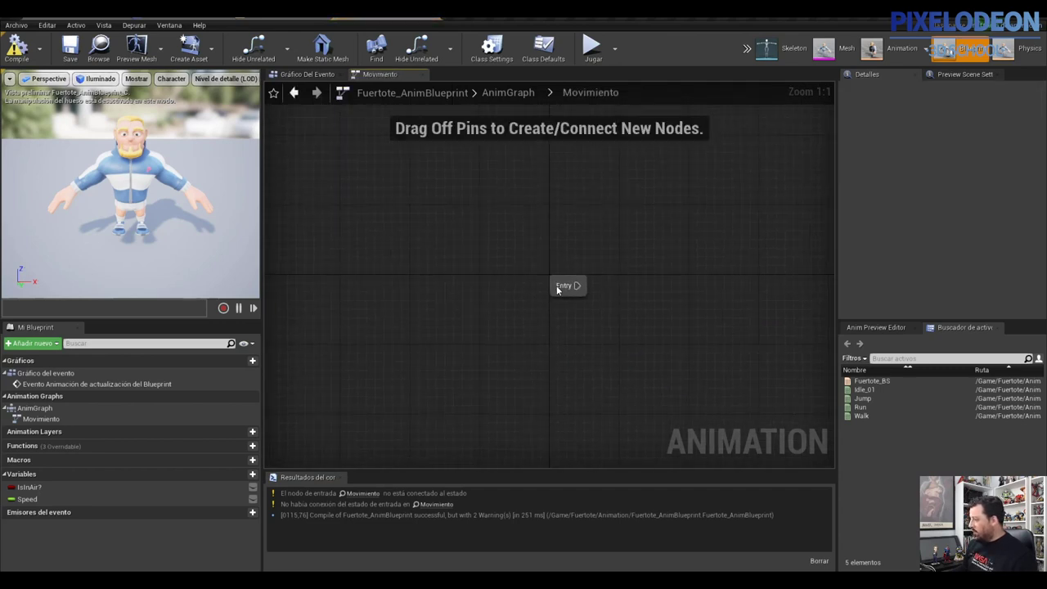
mouse_move(576, 285)
mouse_down()
mouse_move(423, 270)
mouse_move(520, 270)
mouse_up()
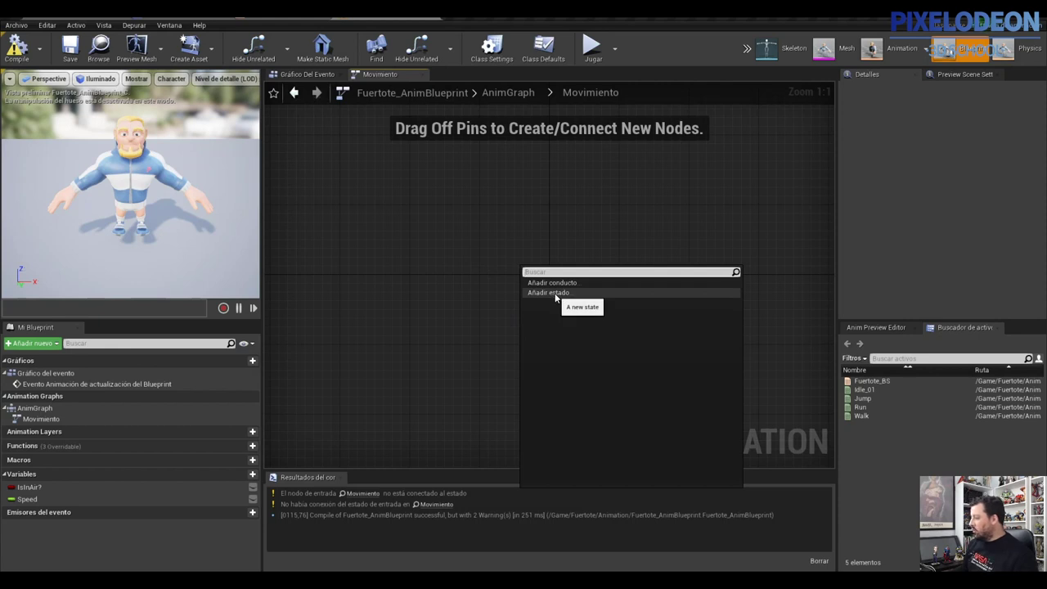
key(Escape)
drag(561, 293, 468, 296)
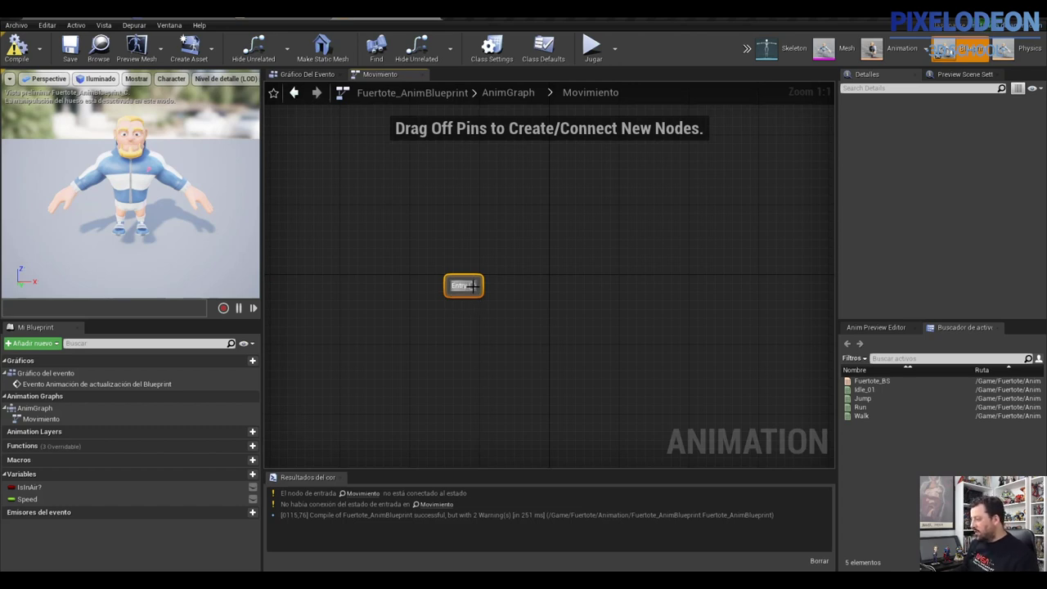
Step: Drag from Entry to add a new connected state named Idle
drag(473, 285, 547, 285)
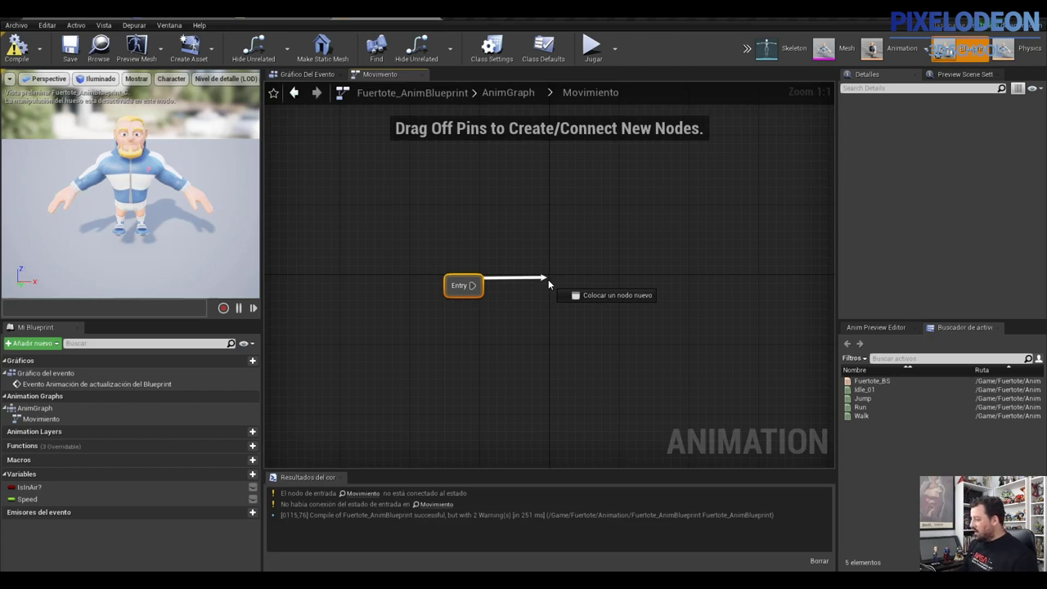
drag(547, 285, 548, 280)
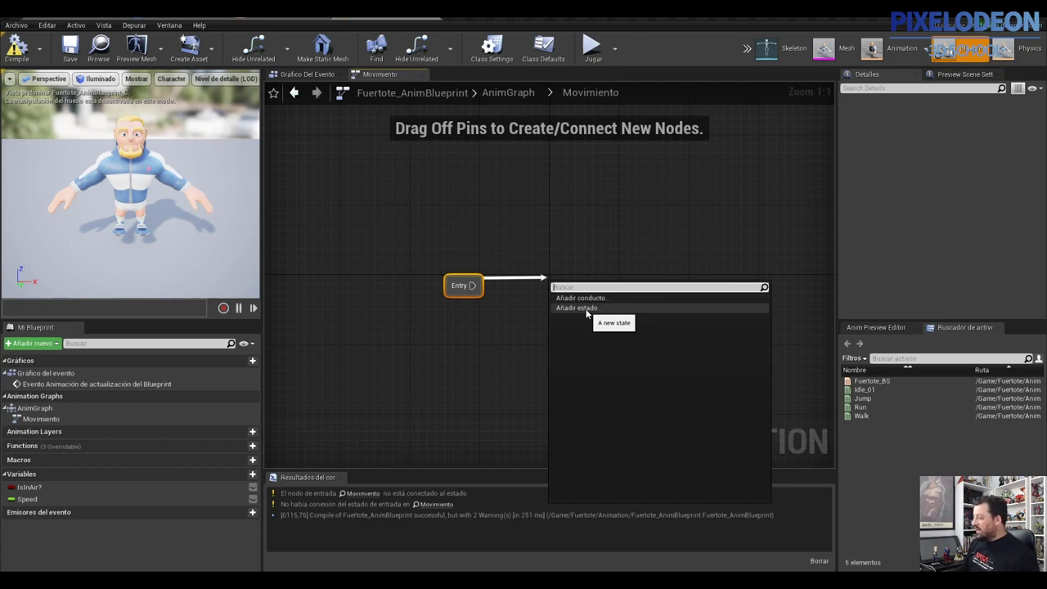
click(586, 309)
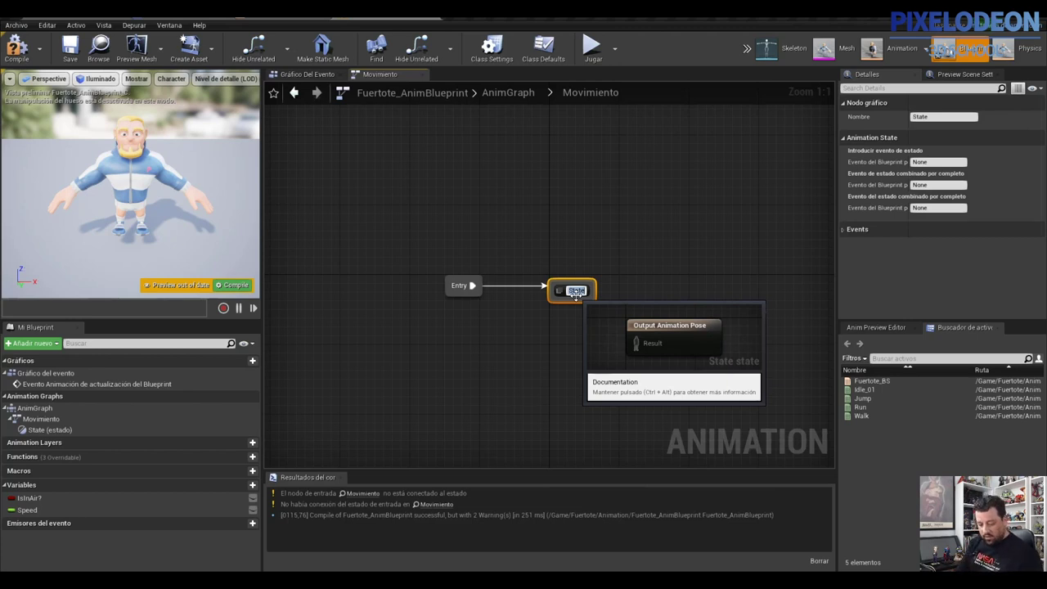
text(Idle)
key(Return)
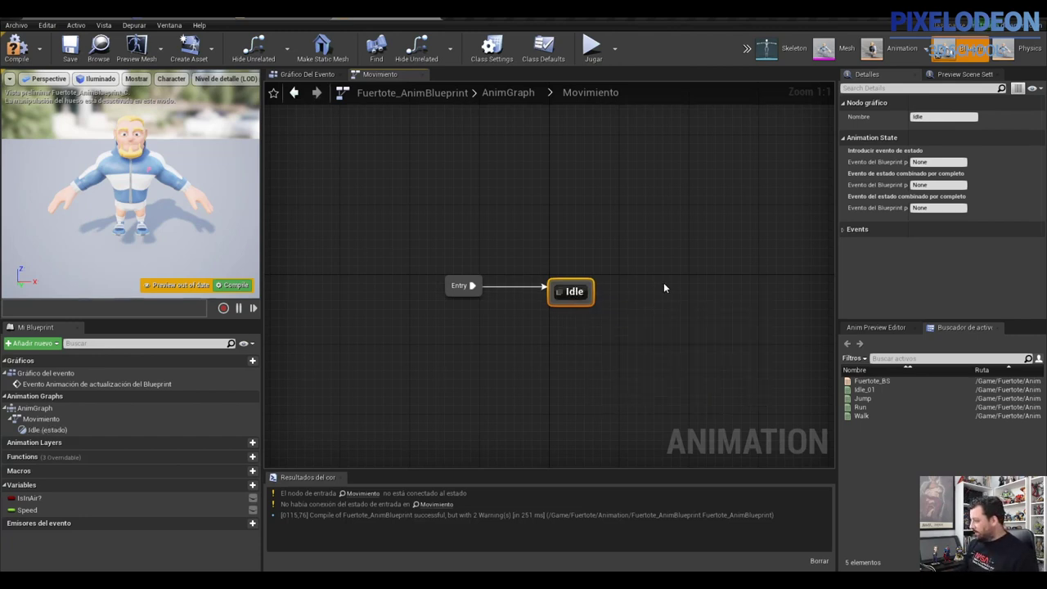
click(661, 283)
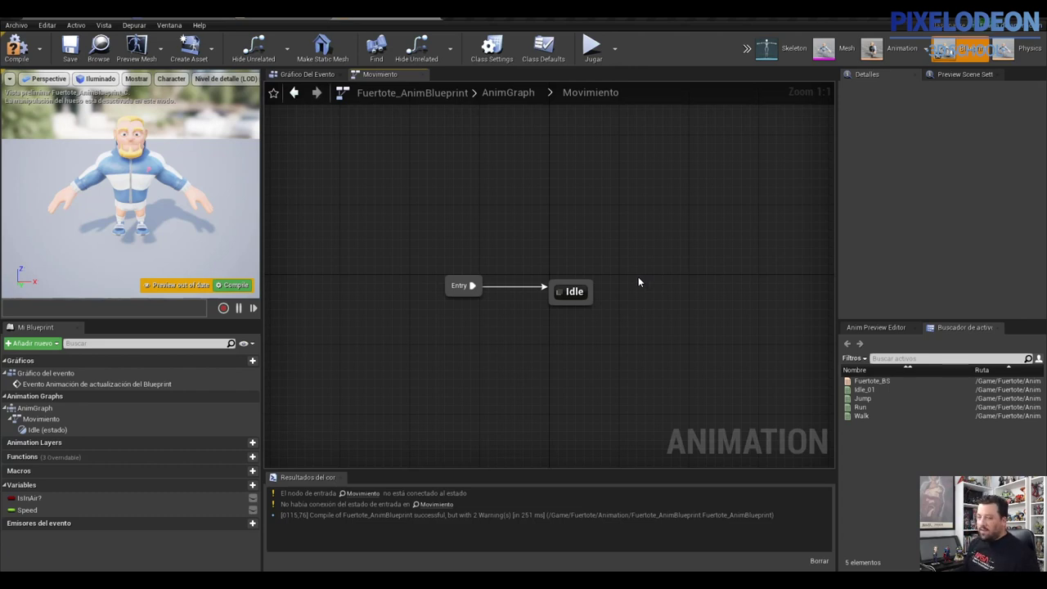
Step: Add a Walk/Run conduit right of Idle and create a transition from Idle into it
right_click(639, 283)
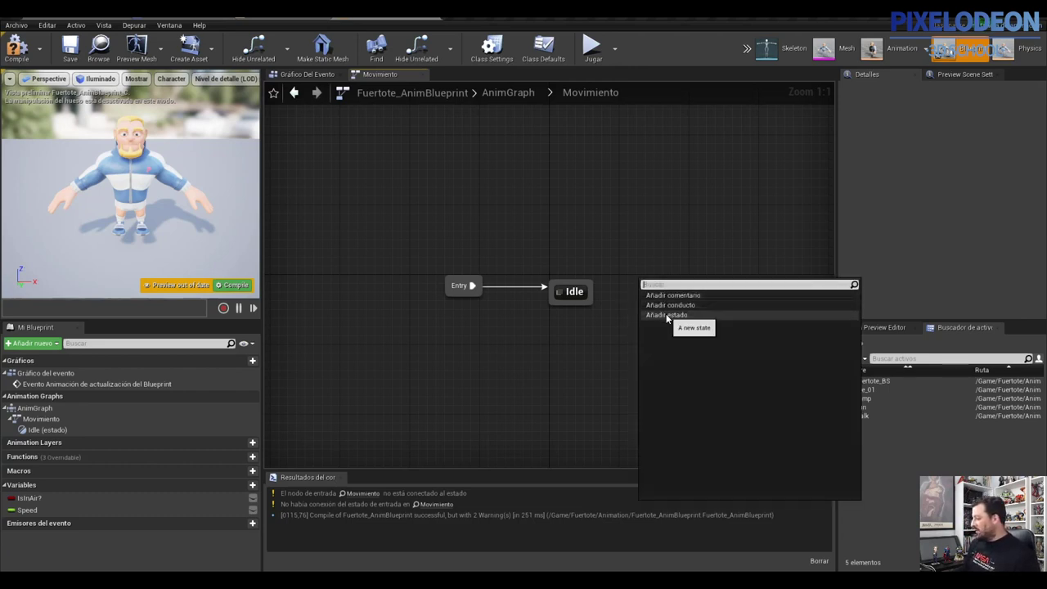
click(675, 305)
text(Walk/Run)
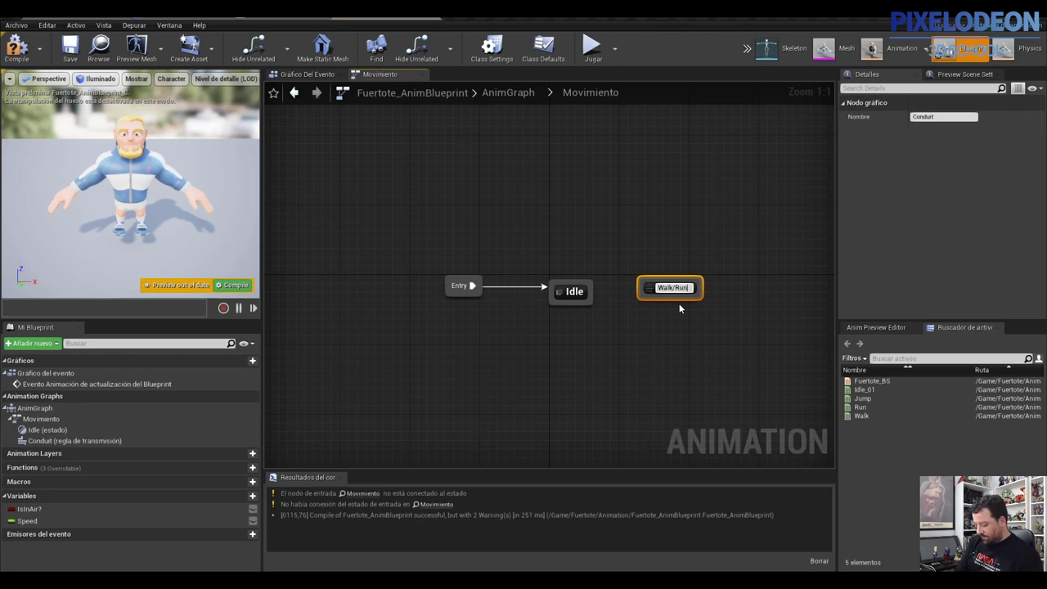
key(Return)
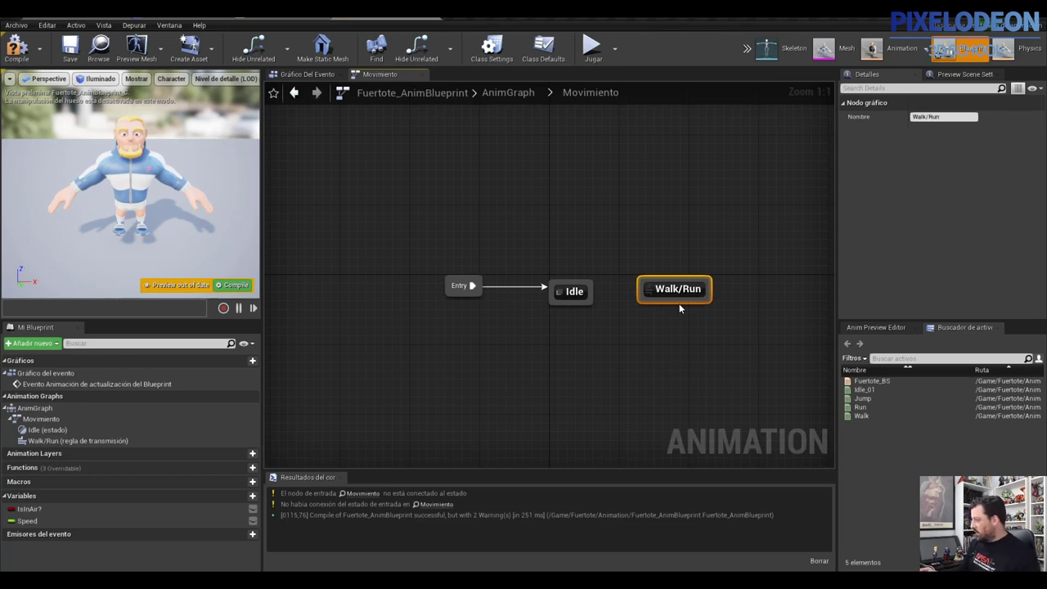
drag(595, 297, 648, 292)
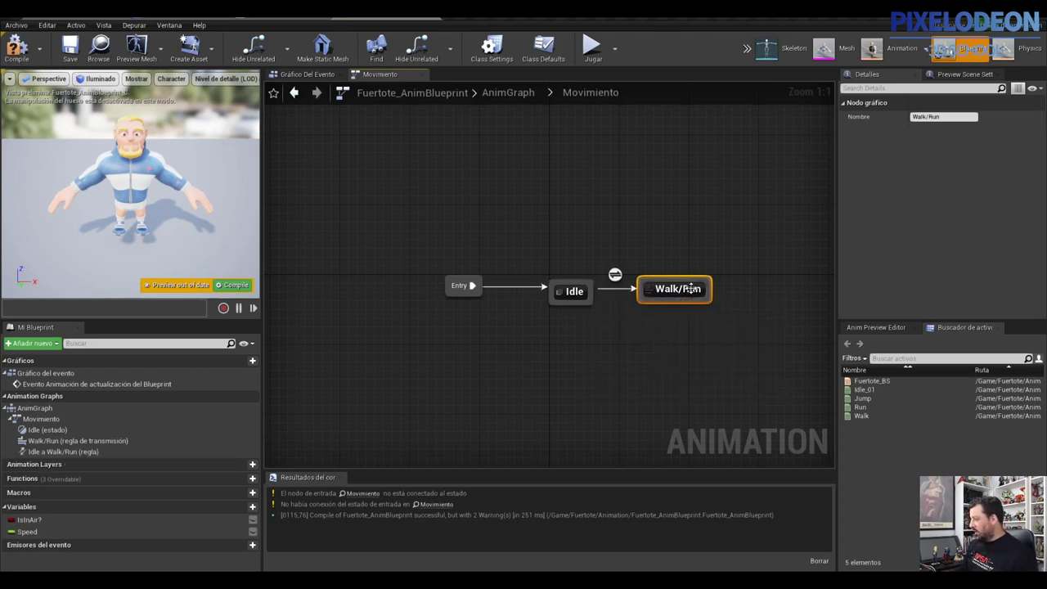
Step: Move Walk/Run further right, then open the Idle state's graph
right_click(724, 304)
click(688, 313)
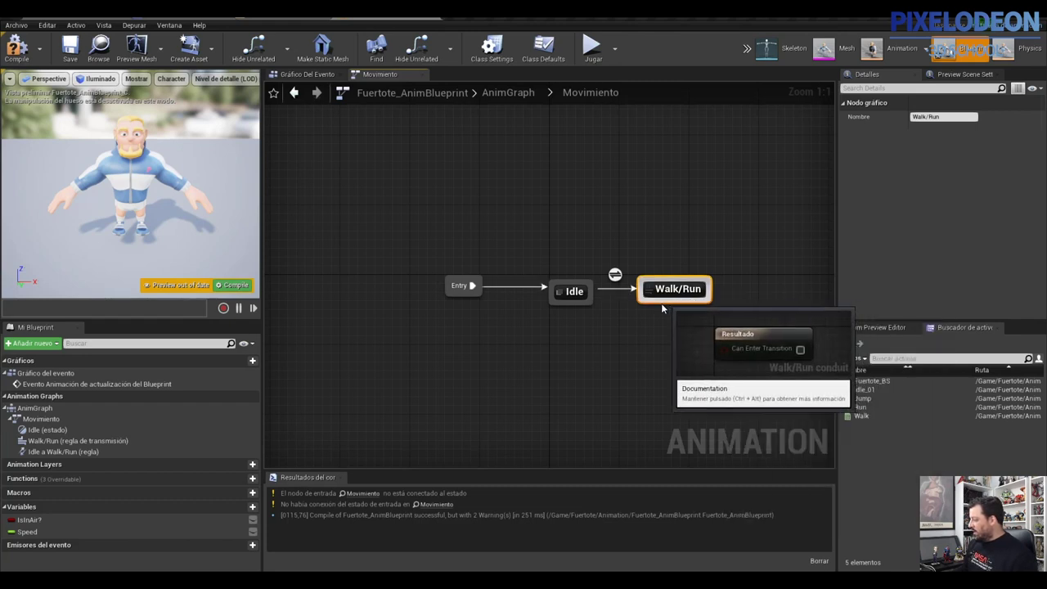
drag(673, 281, 727, 300)
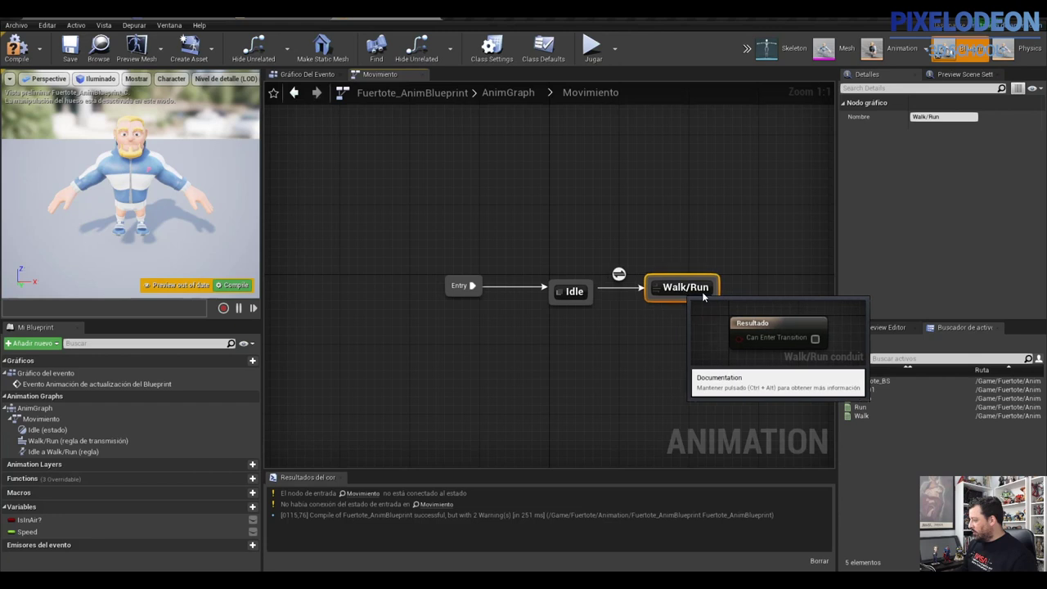
drag(727, 300, 736, 292)
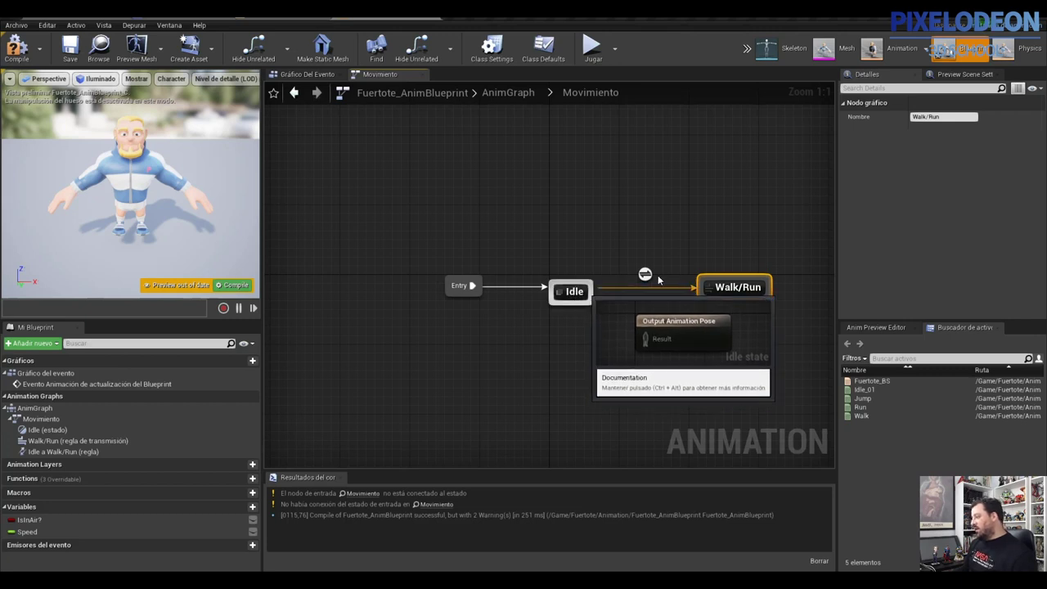
double_click(573, 291)
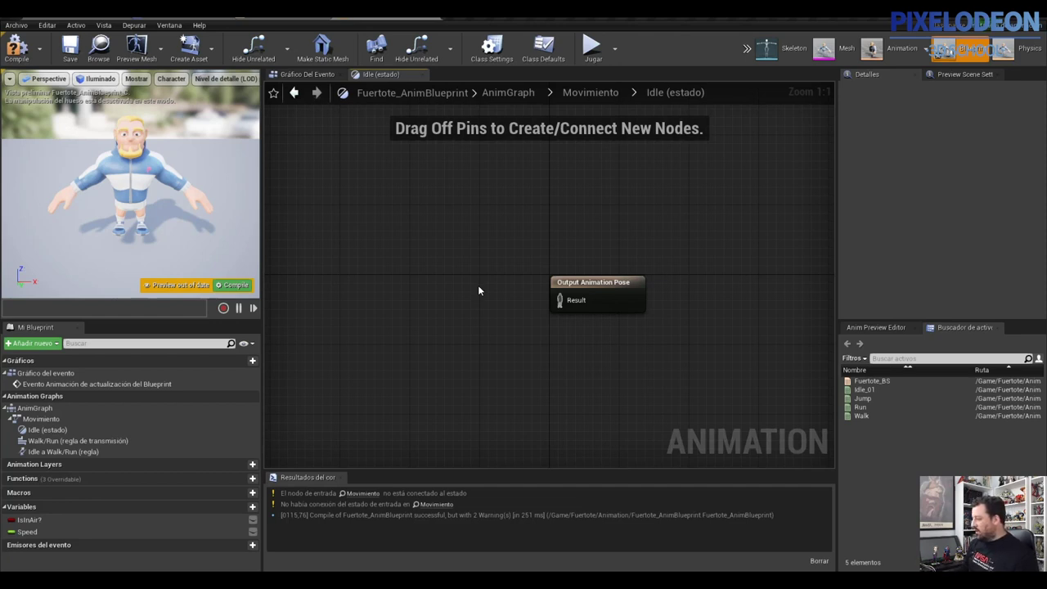
Step: Feed the Idle_01 animation into Idle's Output Animation Pose Result and recompile
drag(863, 389, 388, 266)
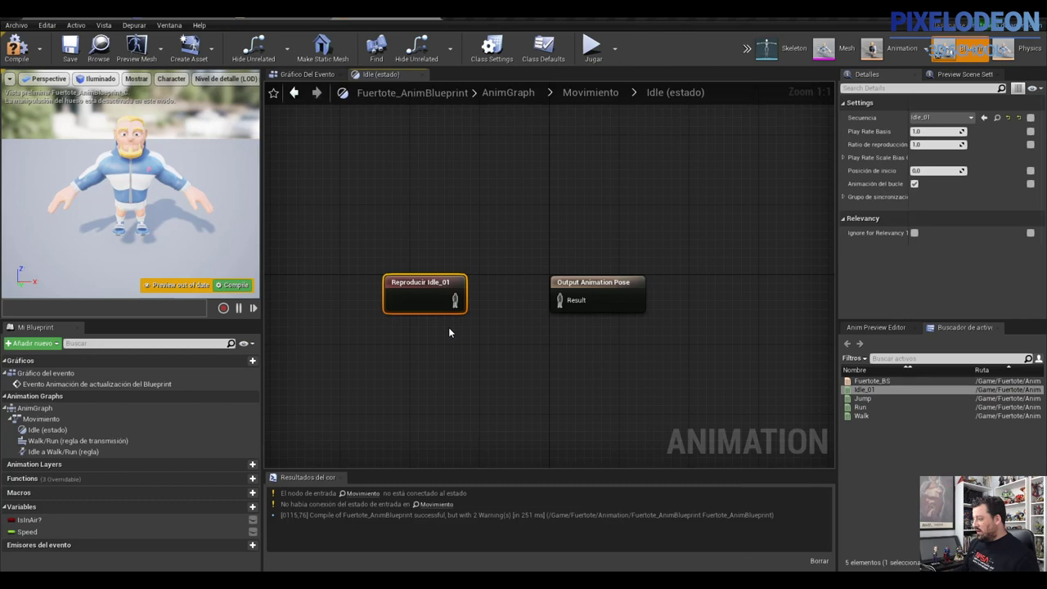
drag(453, 301, 560, 305)
click(17, 49)
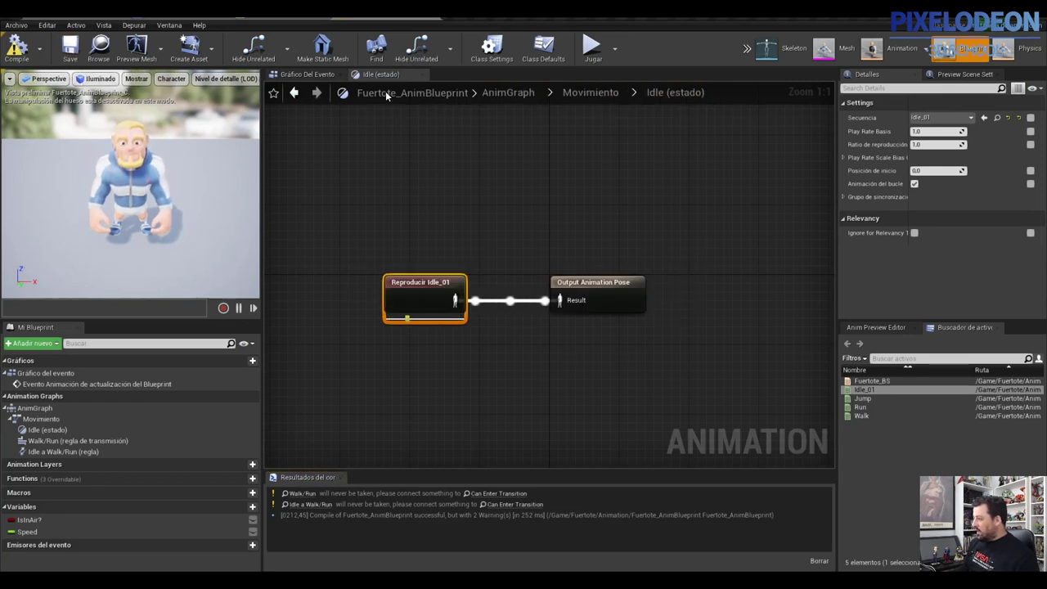
click(596, 92)
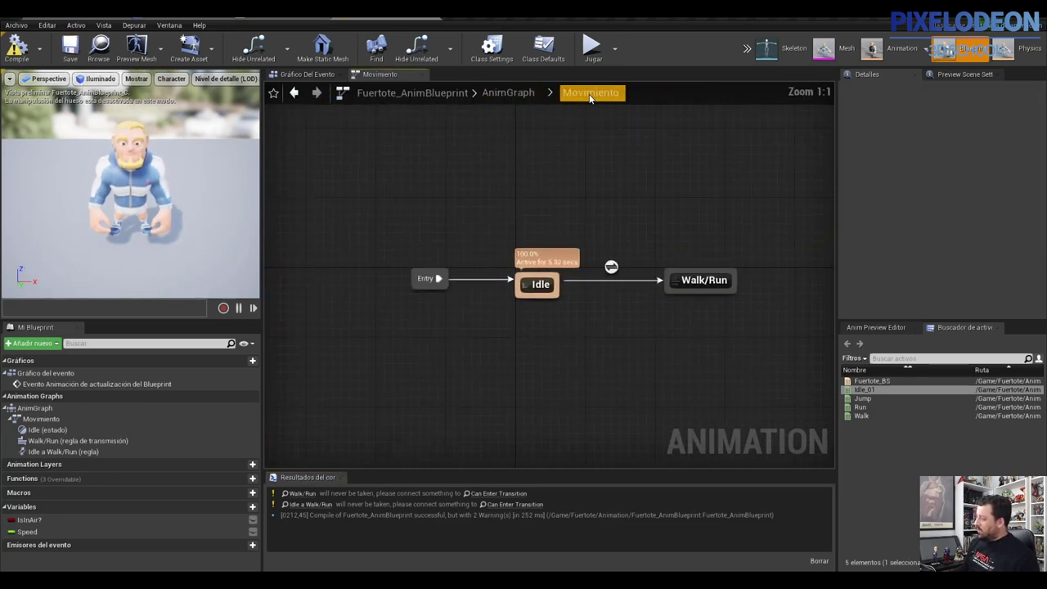
Step: Abandon placing Fuertote_BS in Walk/Run, then open the Idle-to-Walk/Run transition rule
double_click(708, 291)
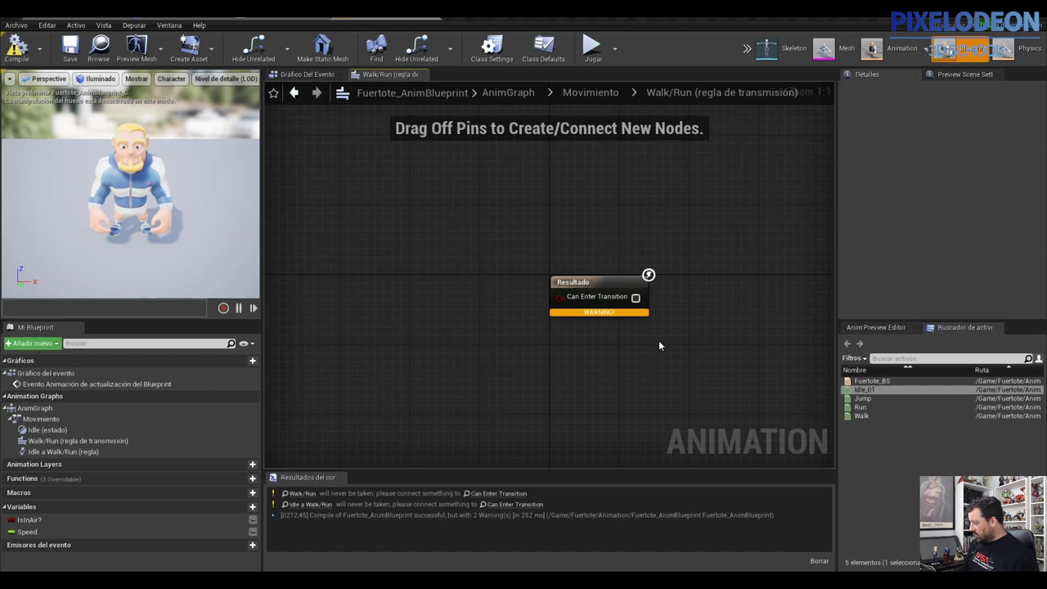
drag(872, 382, 382, 276)
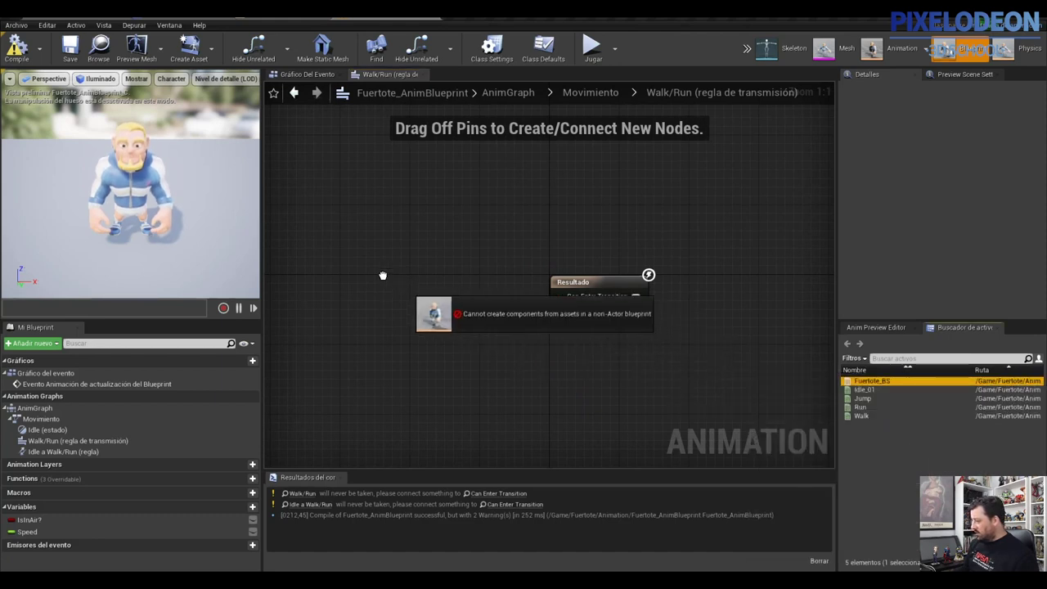
drag(382, 276, 882, 381)
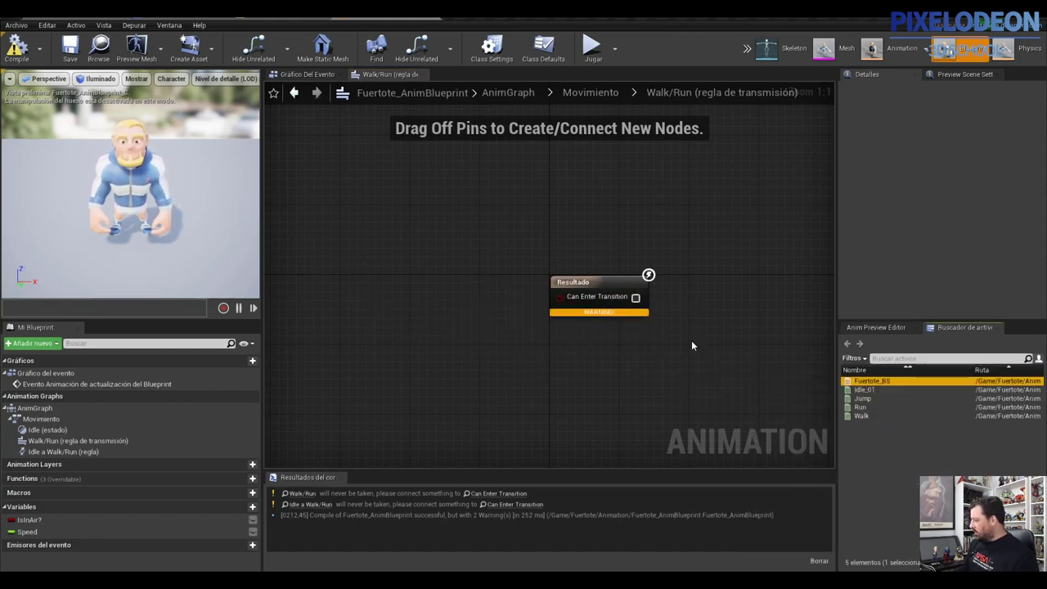
click(591, 93)
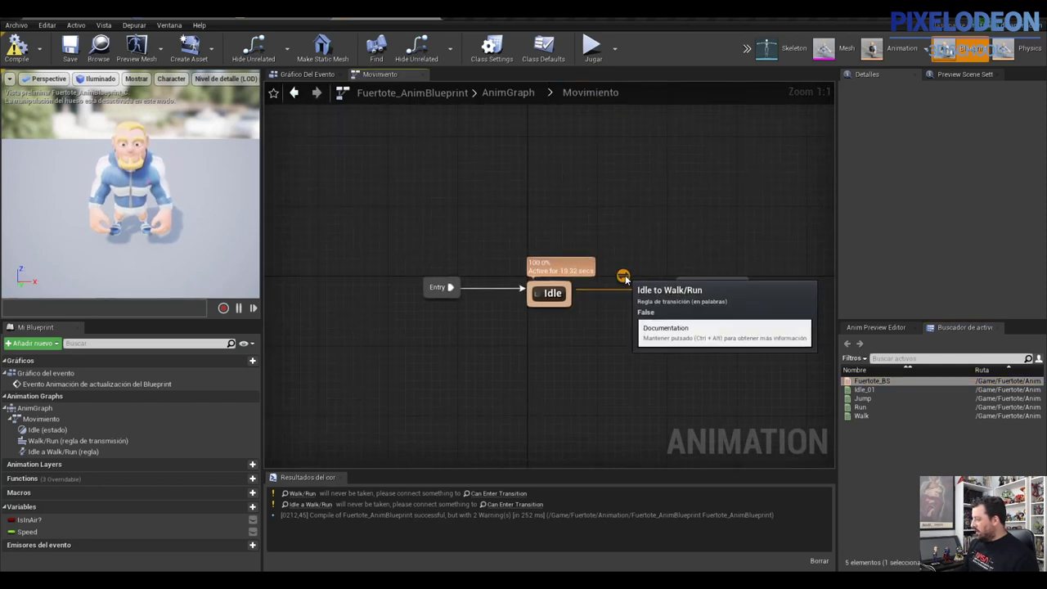
double_click(623, 277)
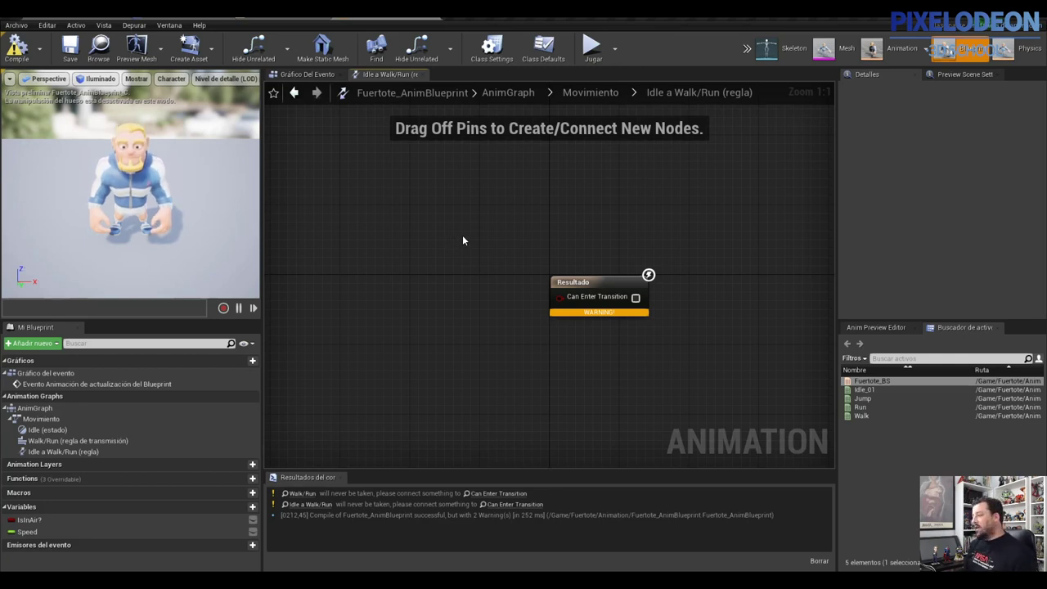
Step: Add a Speed getter feeding a float greater-than comparison with threshold 5.0
mouse_move(27, 531)
ctrl+mouse_down()
mouse_move(376, 399)
mouse_move(381, 282)
ctrl+mouse_up()
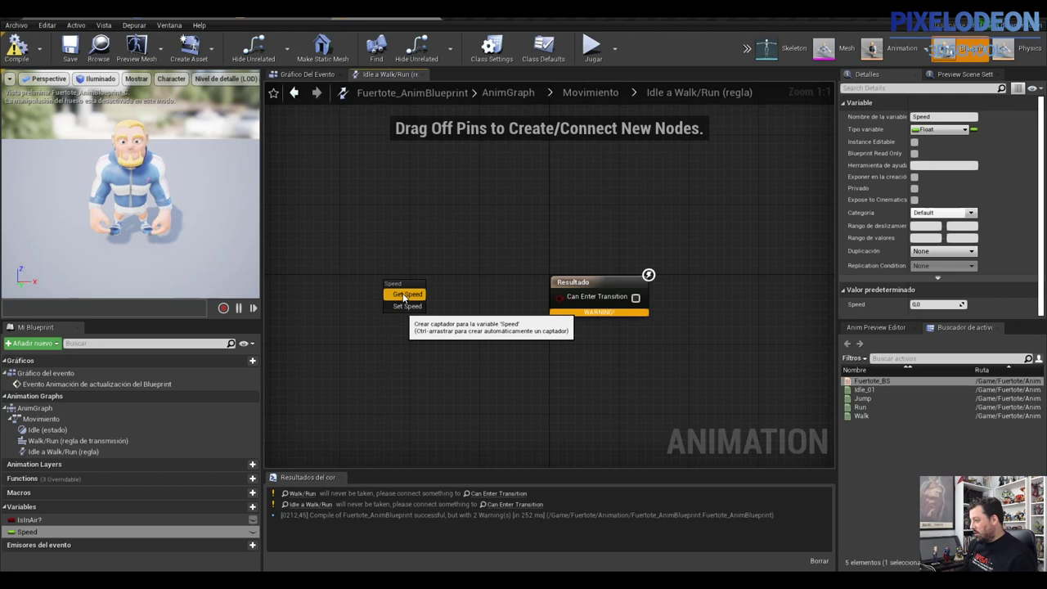
click(405, 295)
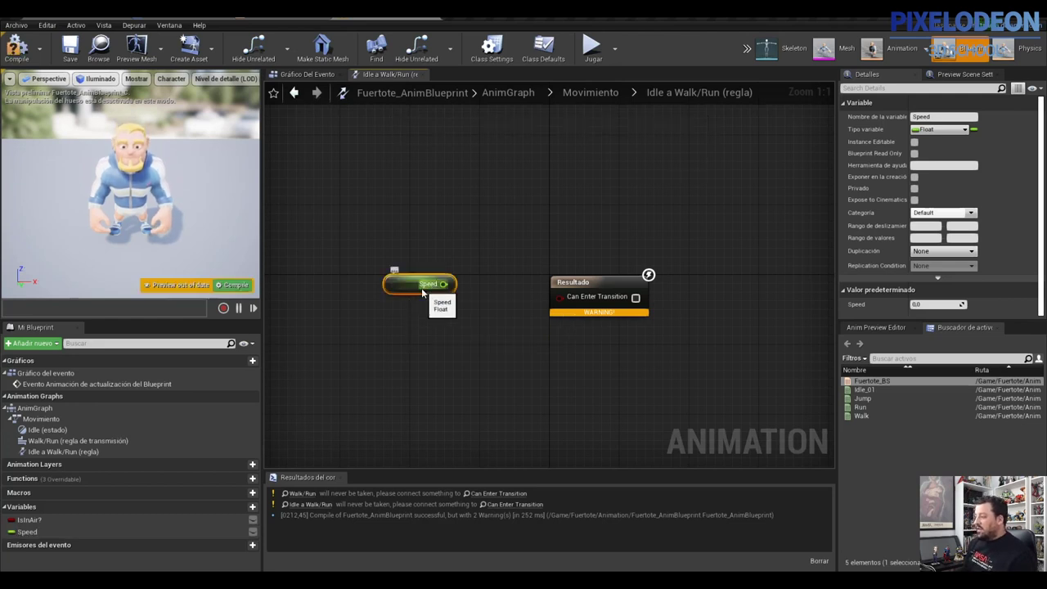
drag(444, 284, 490, 294)
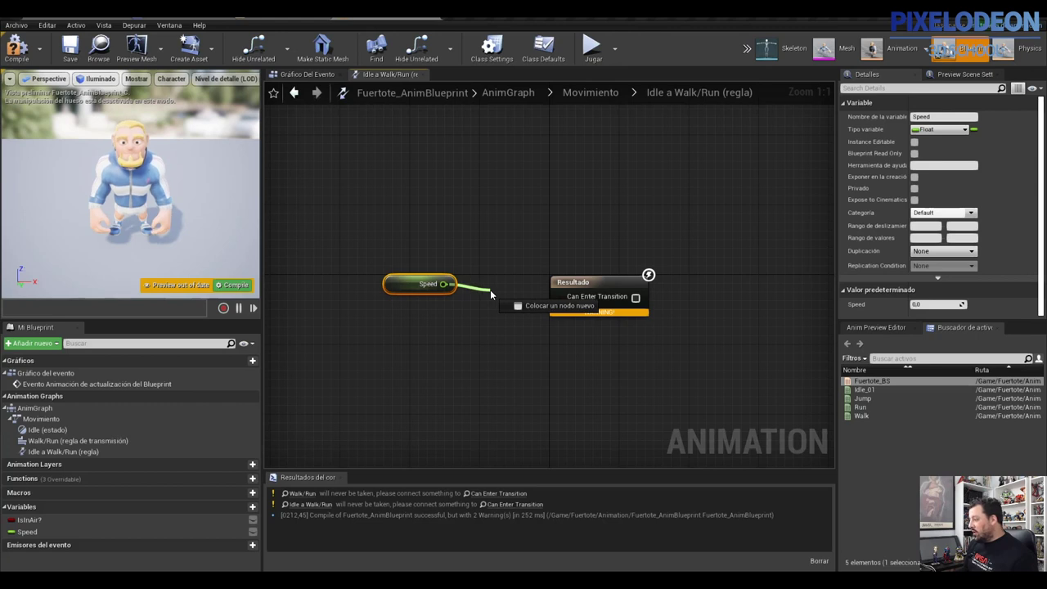
drag(491, 294, 492, 295)
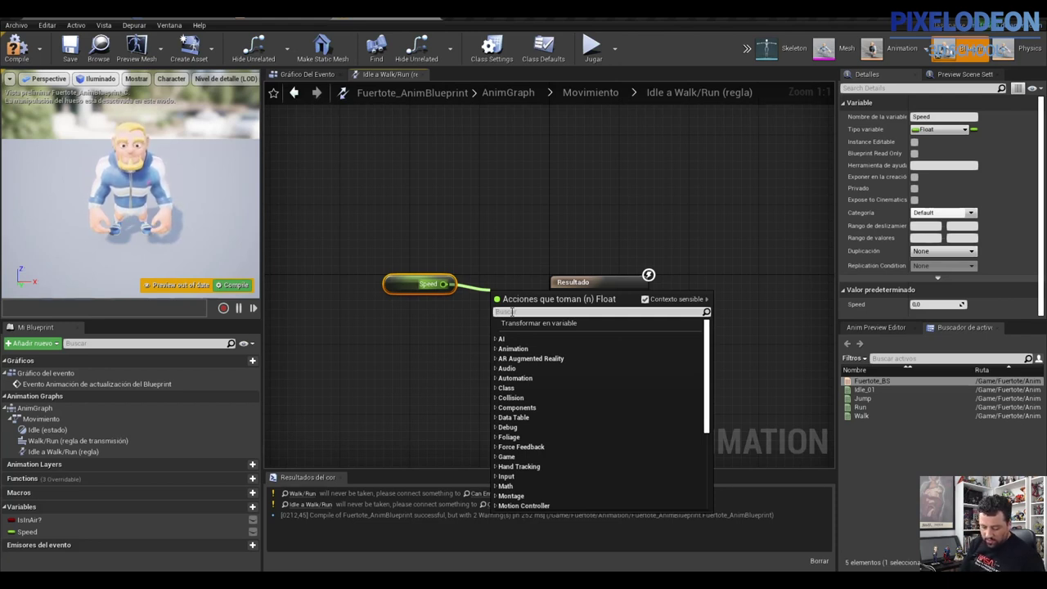
text(>)
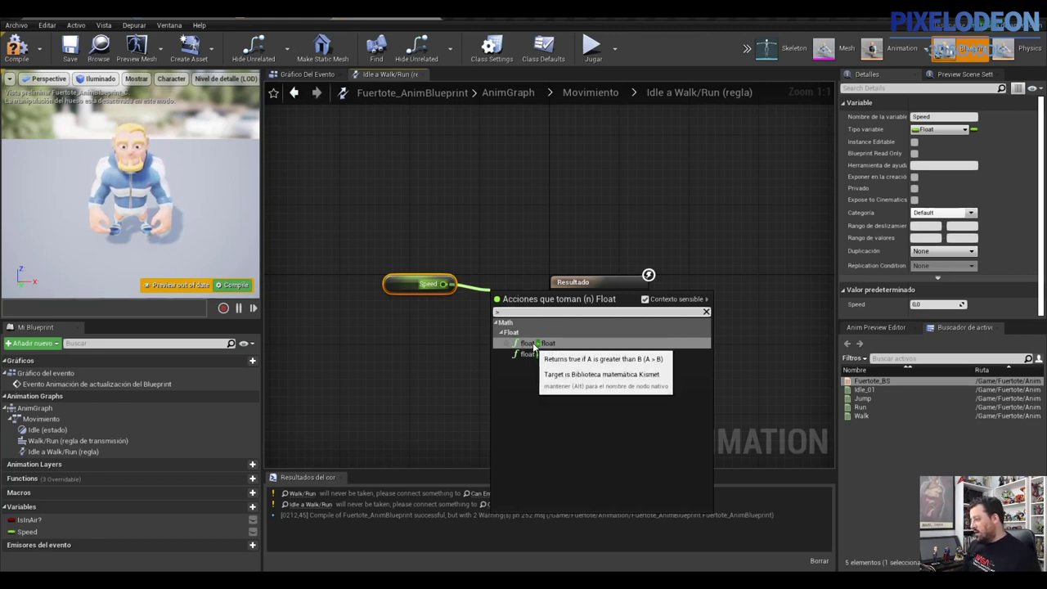
click(526, 343)
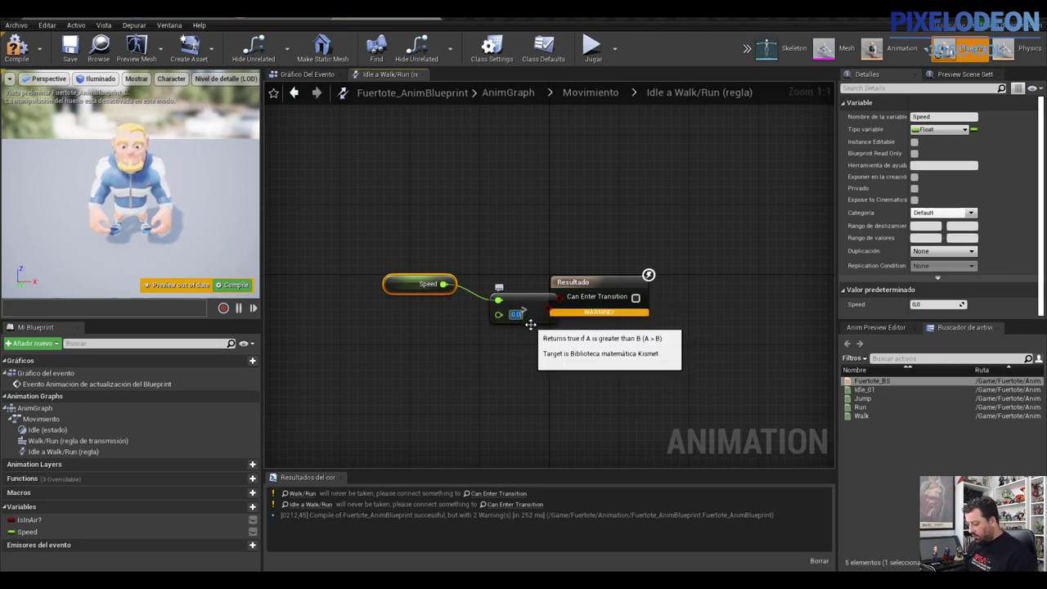
text(5)
key(Return)
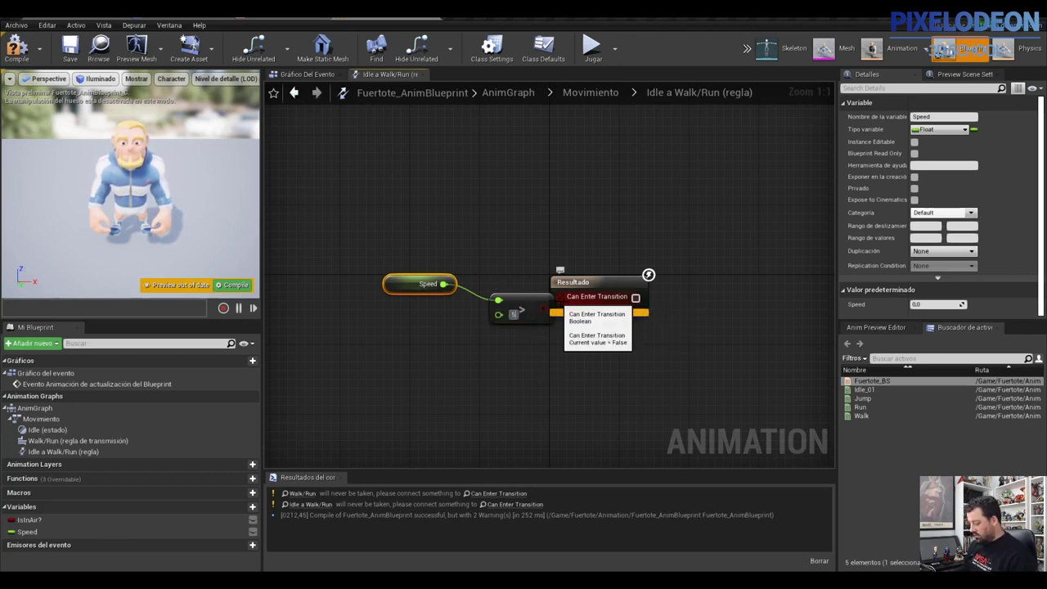
Step: Wire the Speed > 5.0 result into Can Enter Transition and compile the blueprint
drag(601, 282, 654, 265)
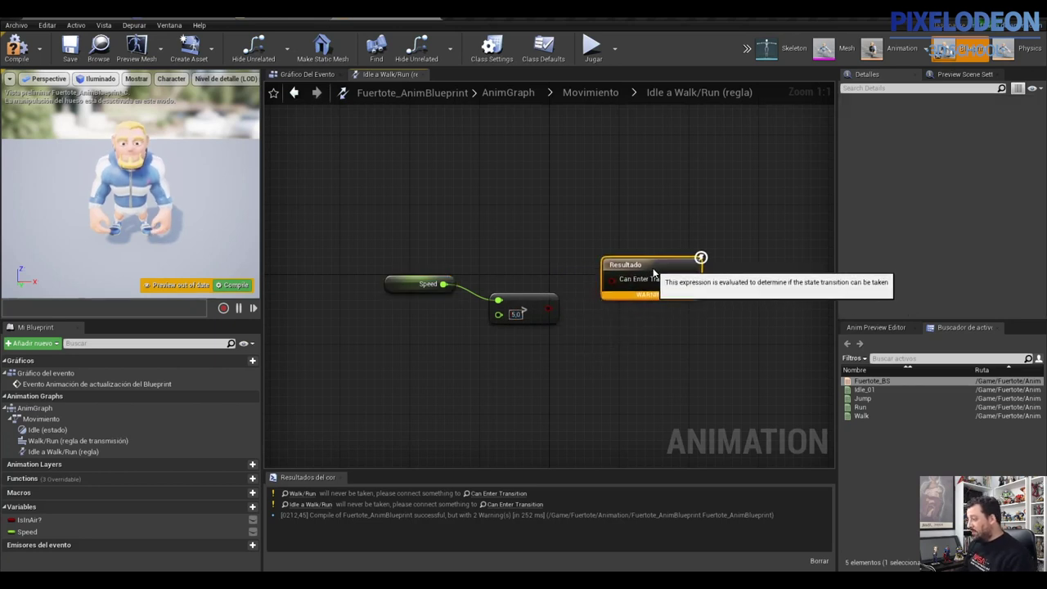
drag(548, 309, 611, 282)
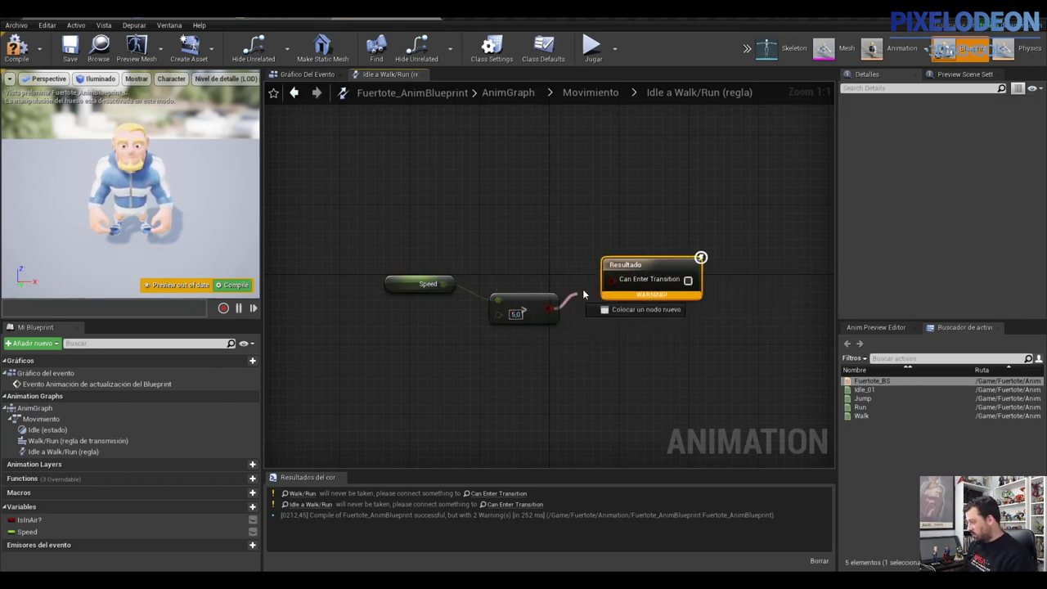
click(16, 47)
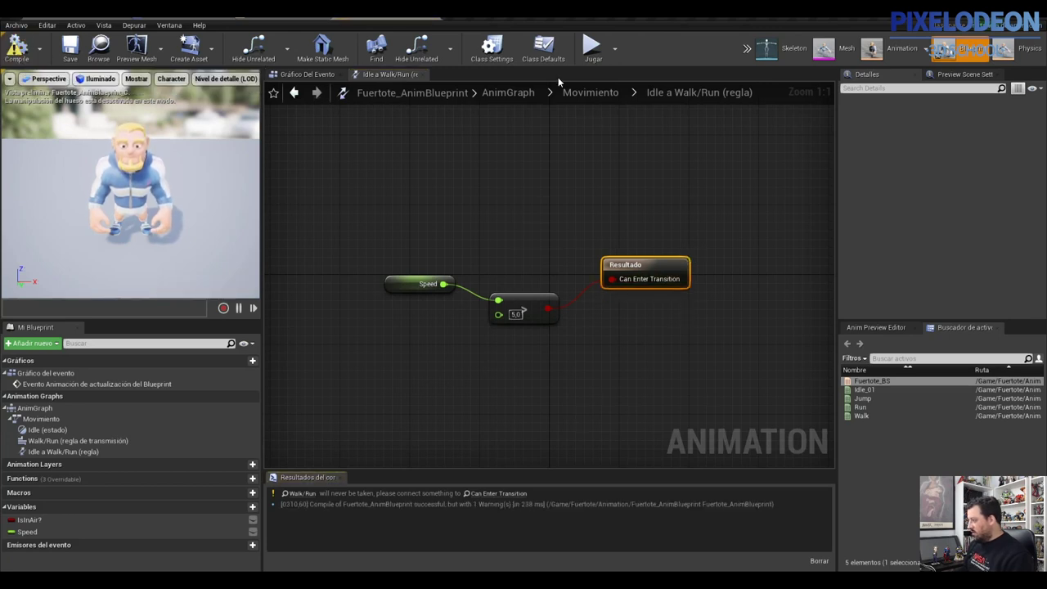
click(586, 95)
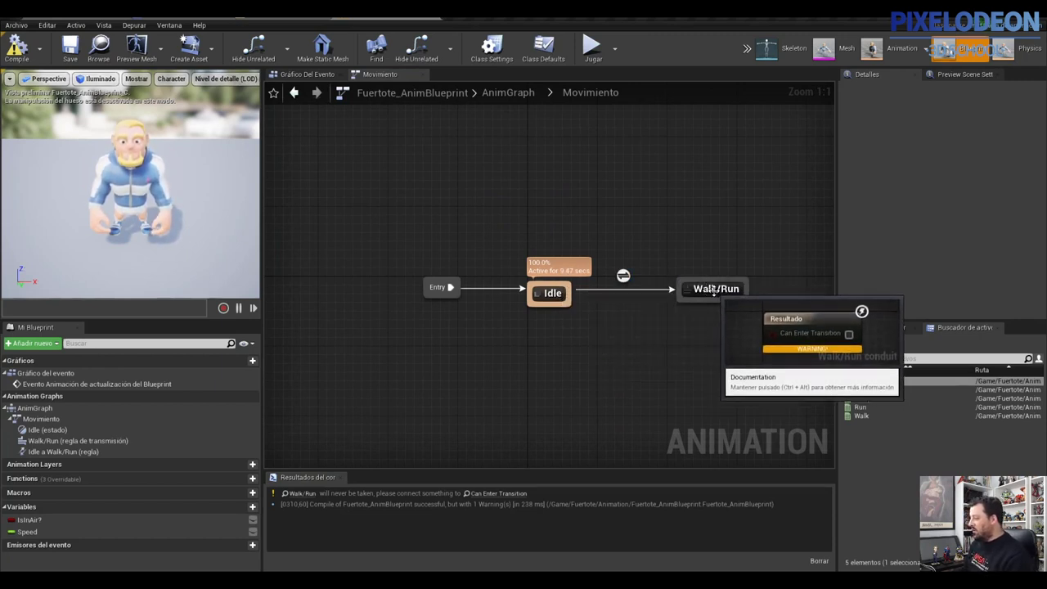
Step: Create a Walk/Run-to-Idle transition and add a Speed < 0.0 comparison to its rule
drag(679, 305, 570, 300)
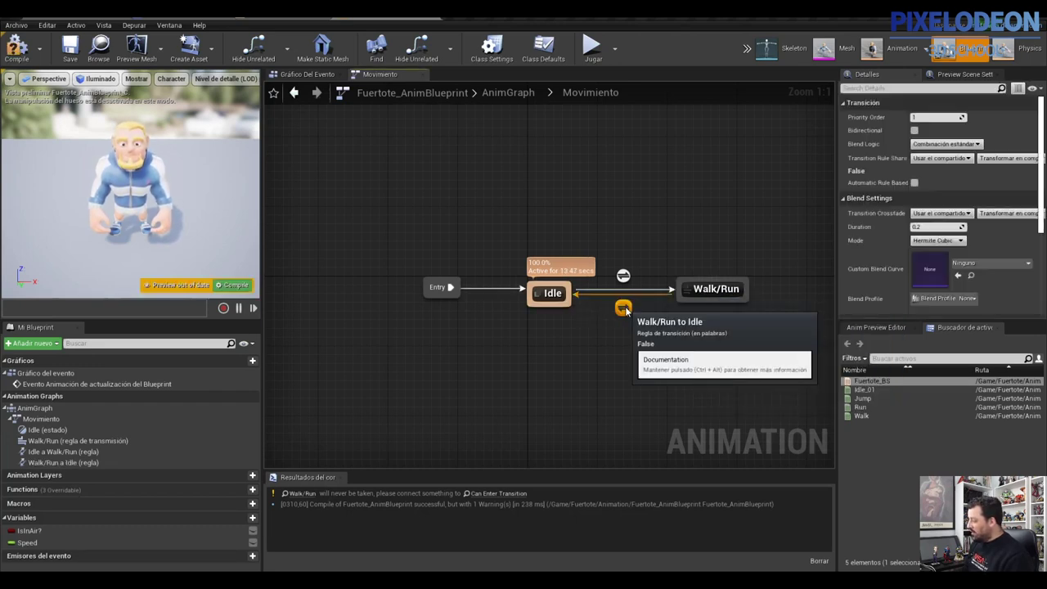
double_click(624, 305)
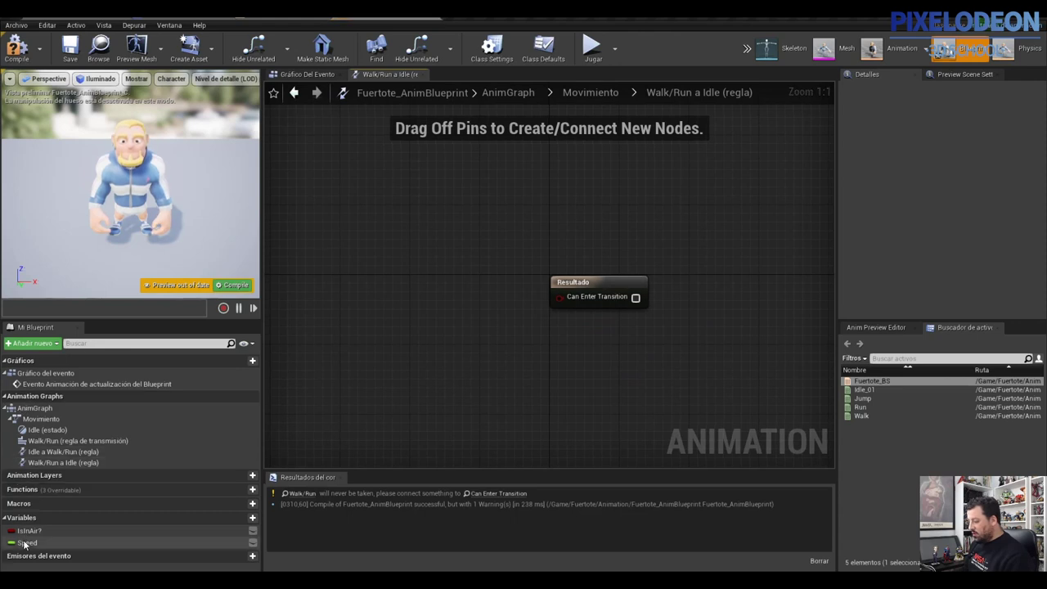
ctrl+drag(27, 543, 381, 289)
click(409, 296)
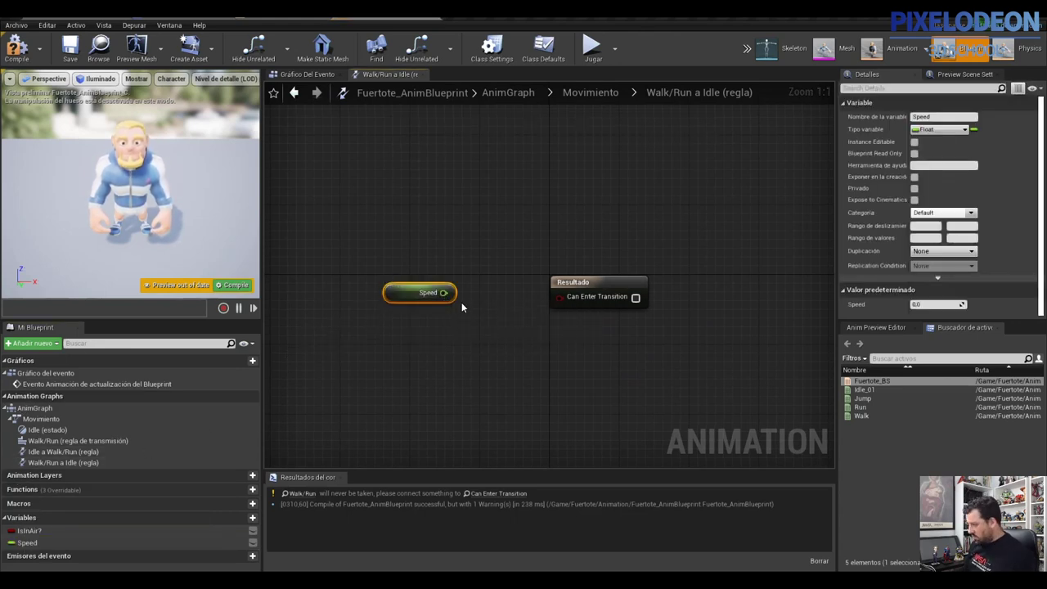
drag(443, 292, 490, 300)
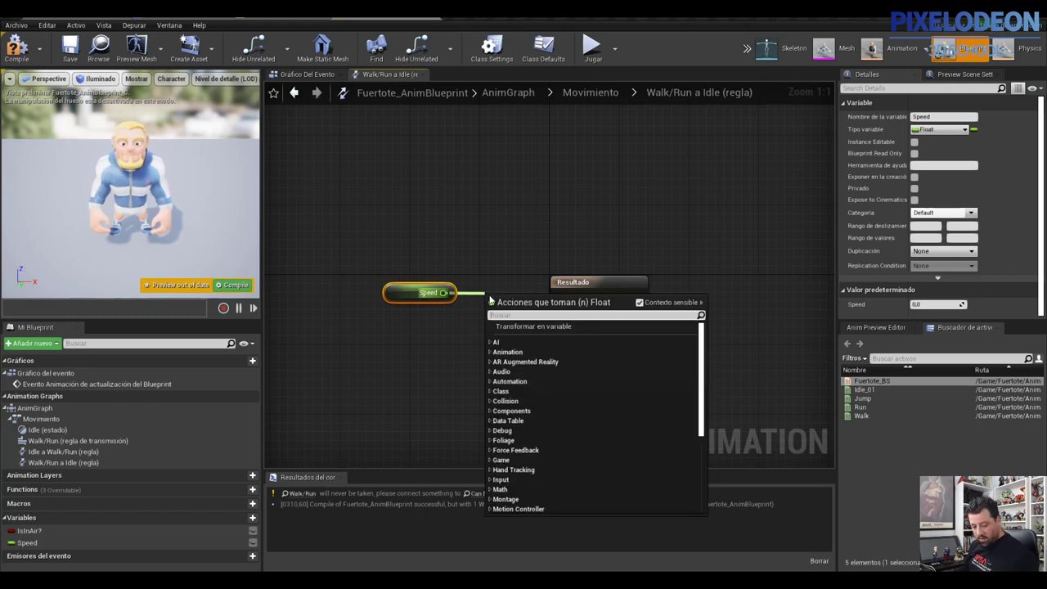
text(<)
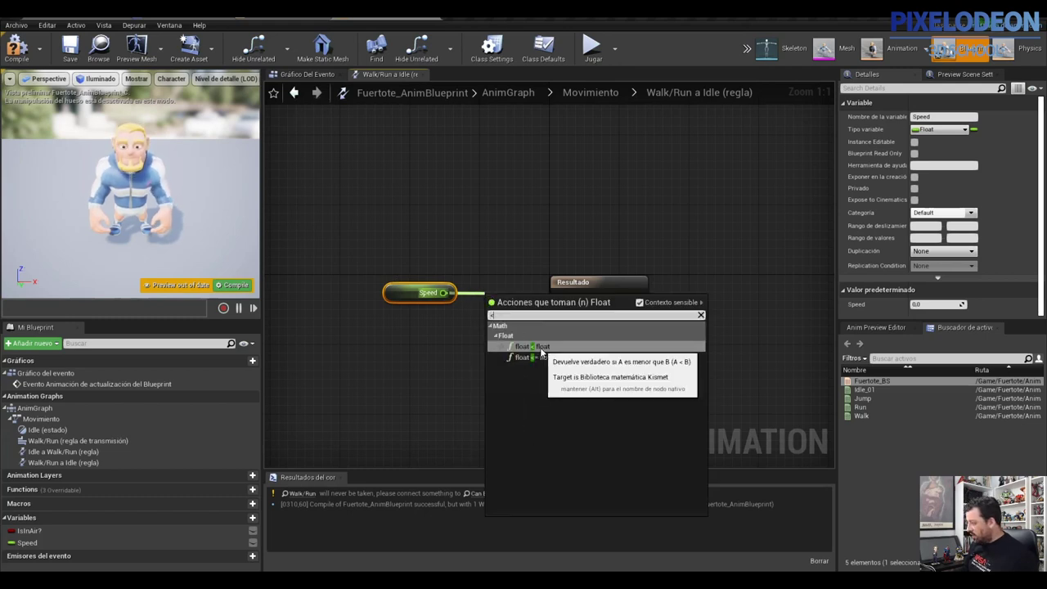
click(537, 358)
Step: Connect the less-than comparison to Can Enter Transition, then compile and save the blueprint
drag(605, 285, 667, 276)
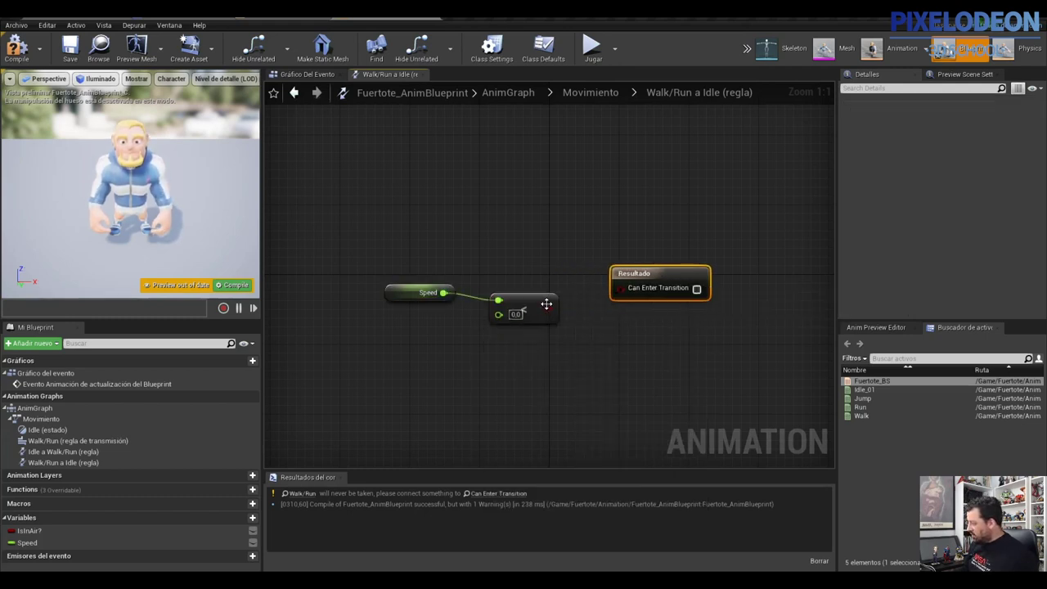
drag(549, 307, 620, 288)
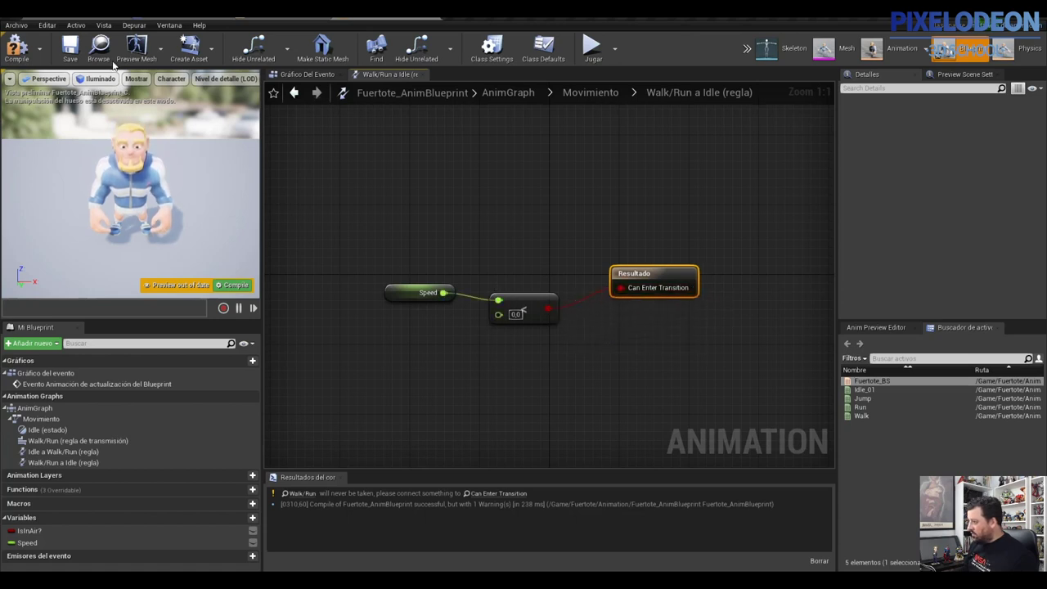
click(16, 49)
click(70, 49)
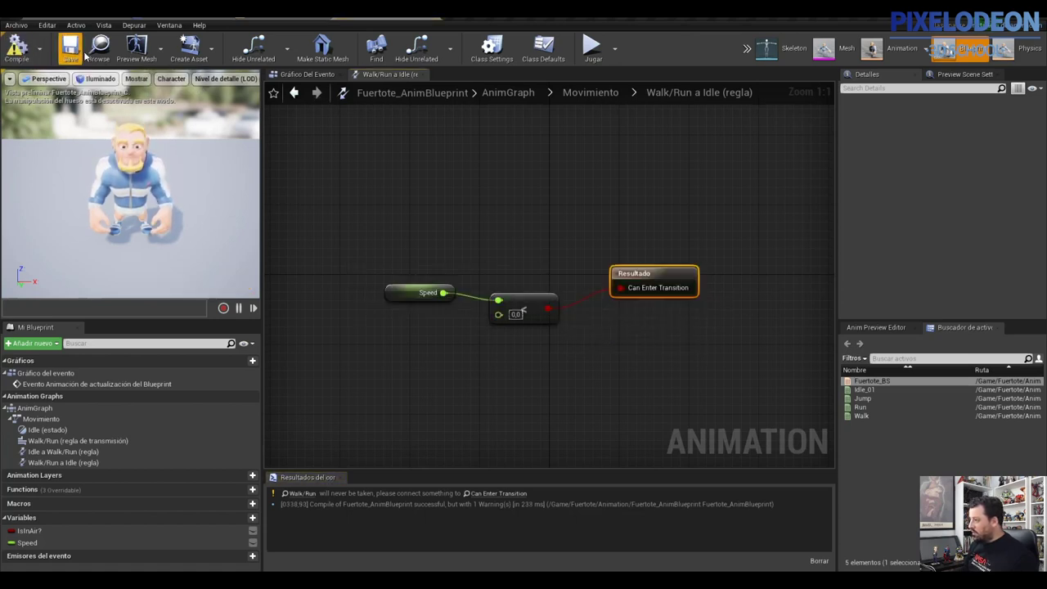
click(592, 92)
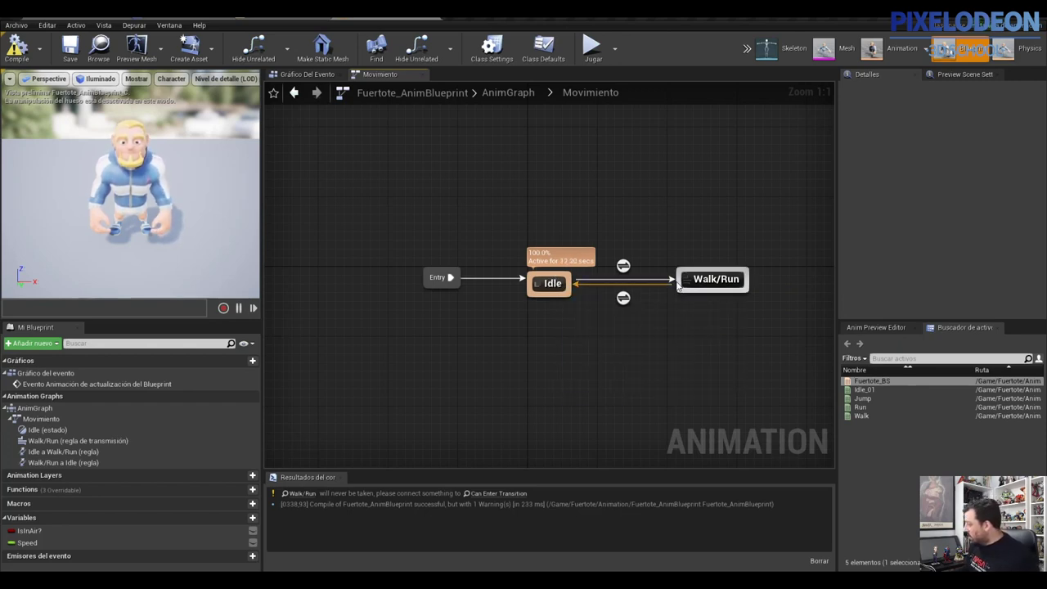
click(708, 282)
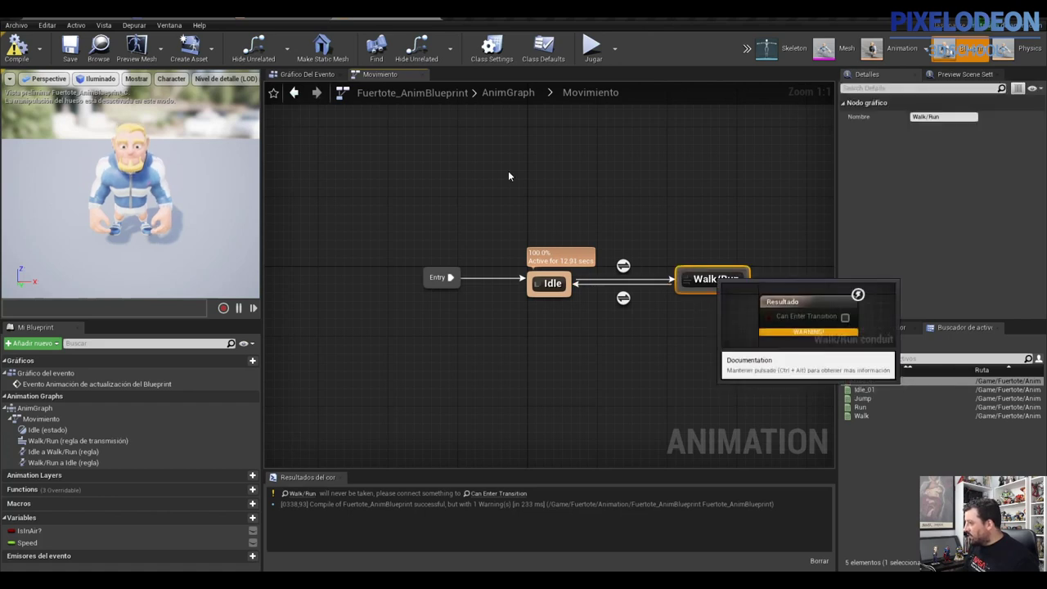
click(17, 25)
click(207, 140)
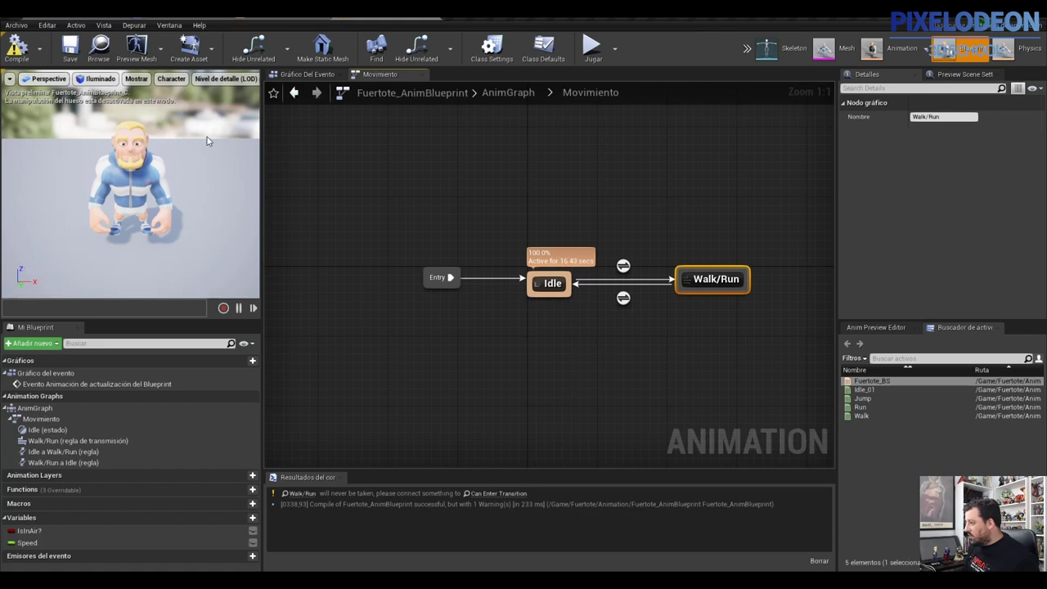
double_click(710, 280)
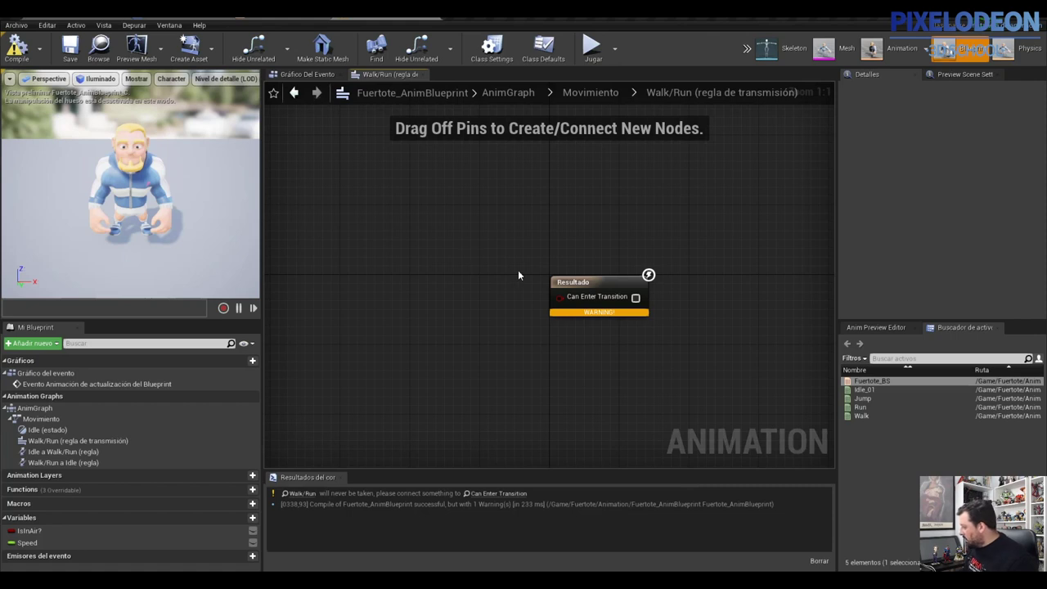
click(589, 291)
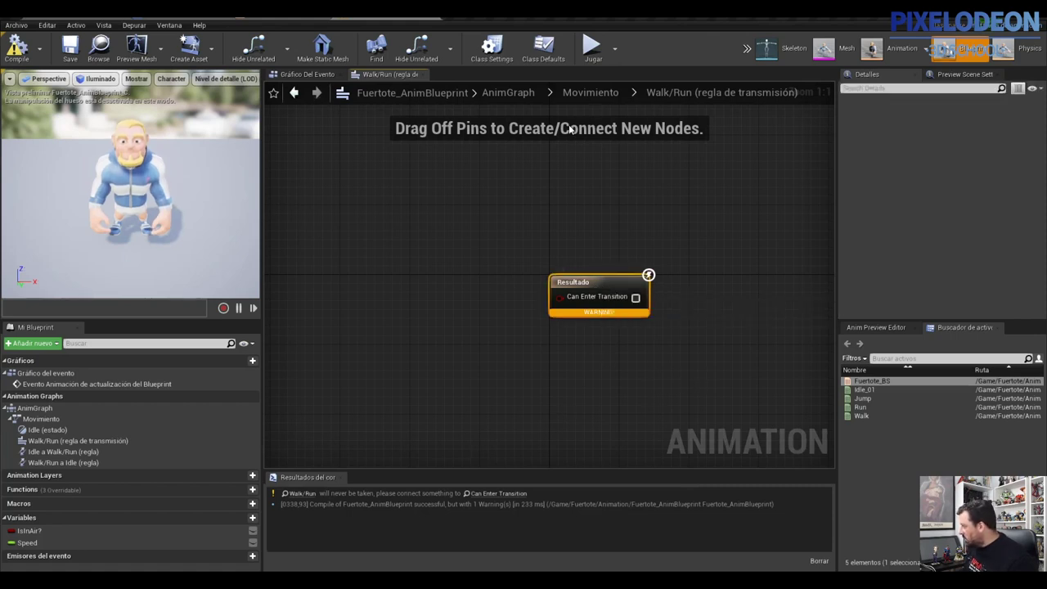
click(588, 94)
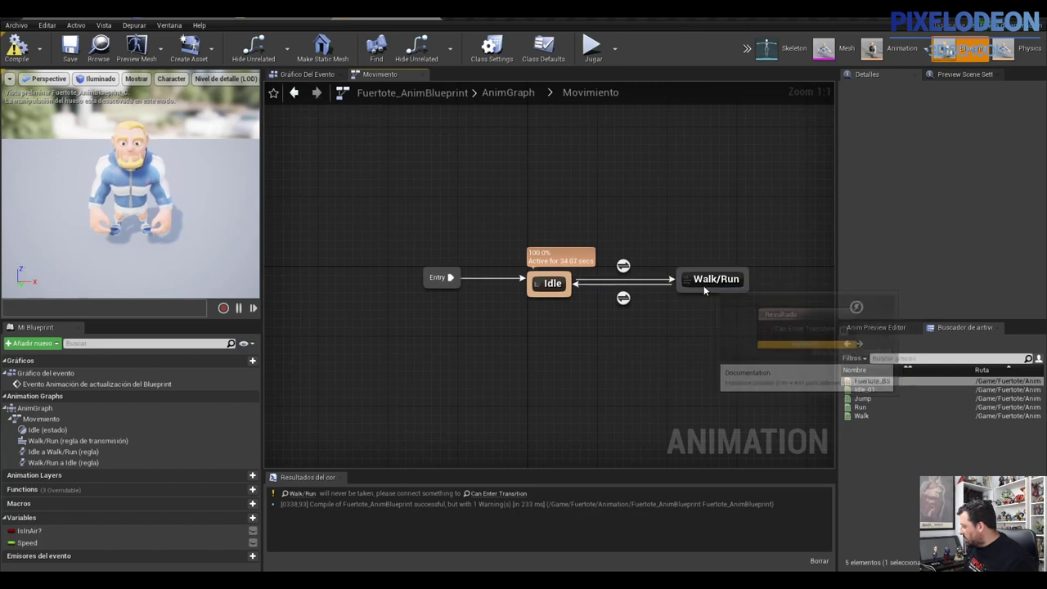
click(709, 282)
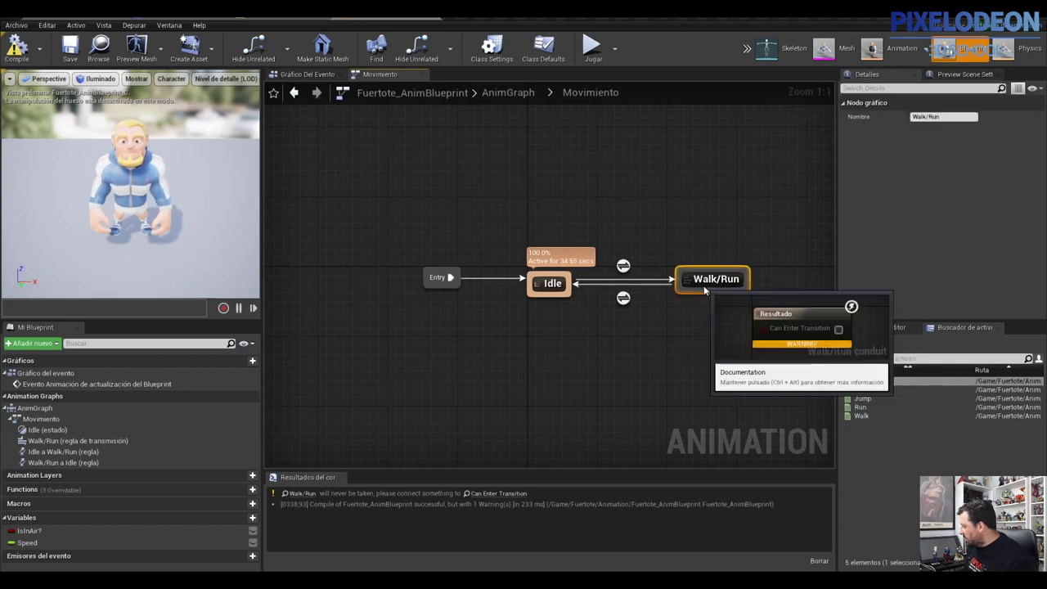
click(704, 236)
right_click(684, 242)
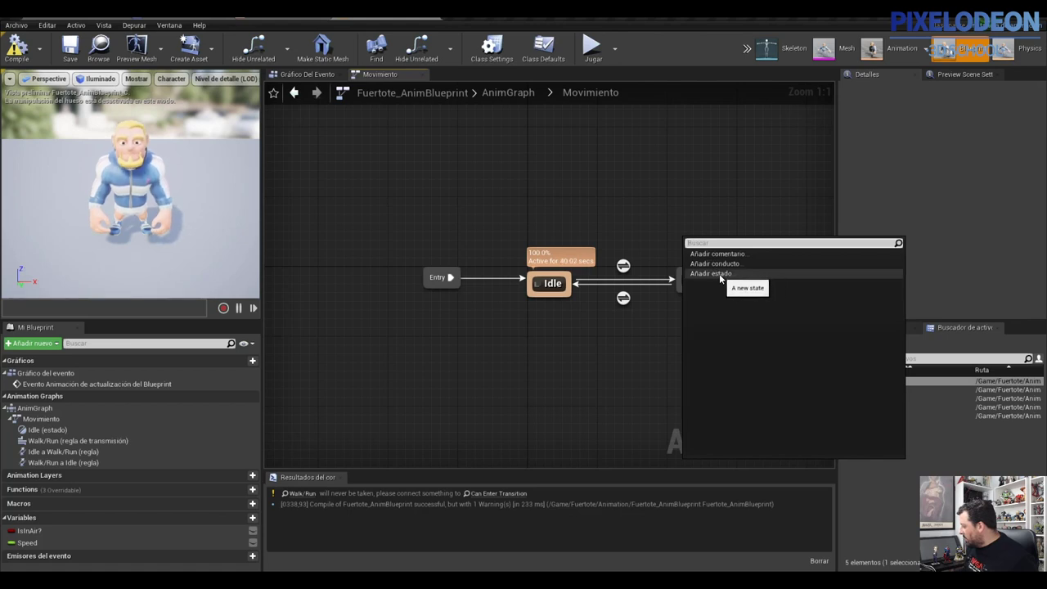
Step: Add a new state to Movimiento, cancelling the conflicting Walk/Run name
click(720, 277)
text(Walk)
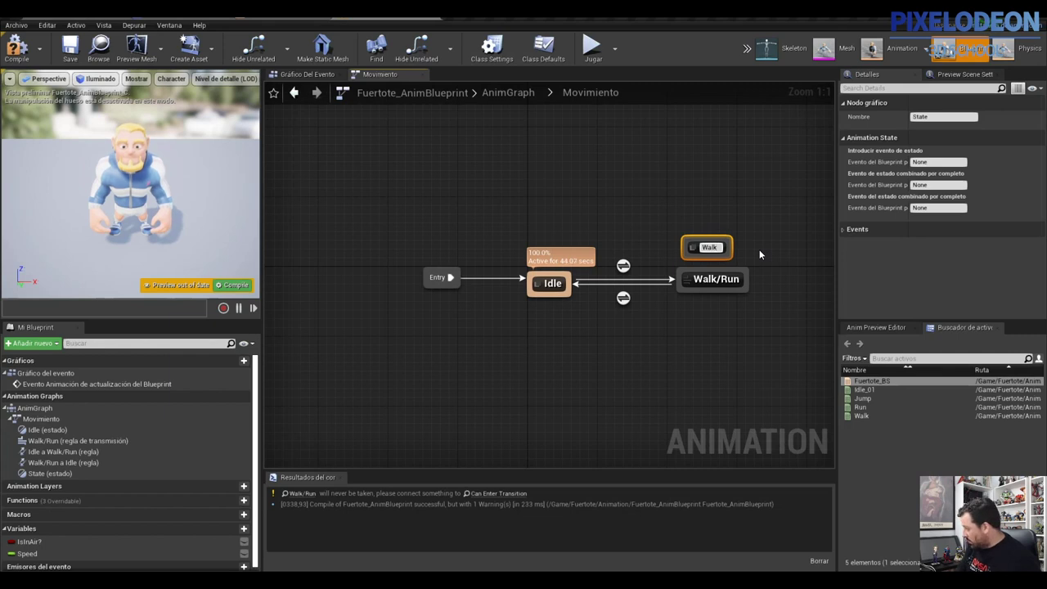
text(/Run)
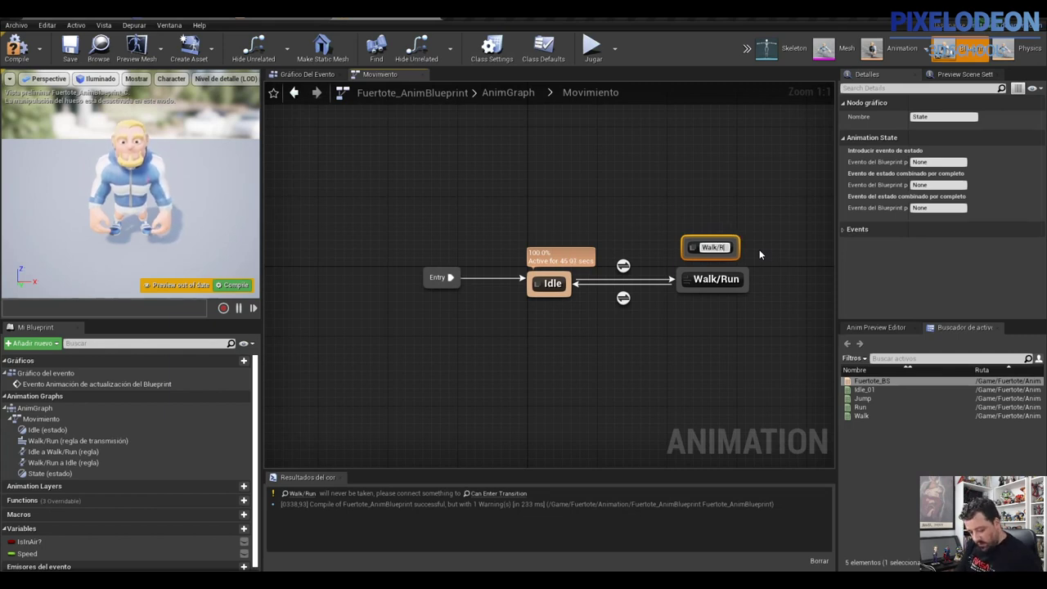
key(Escape)
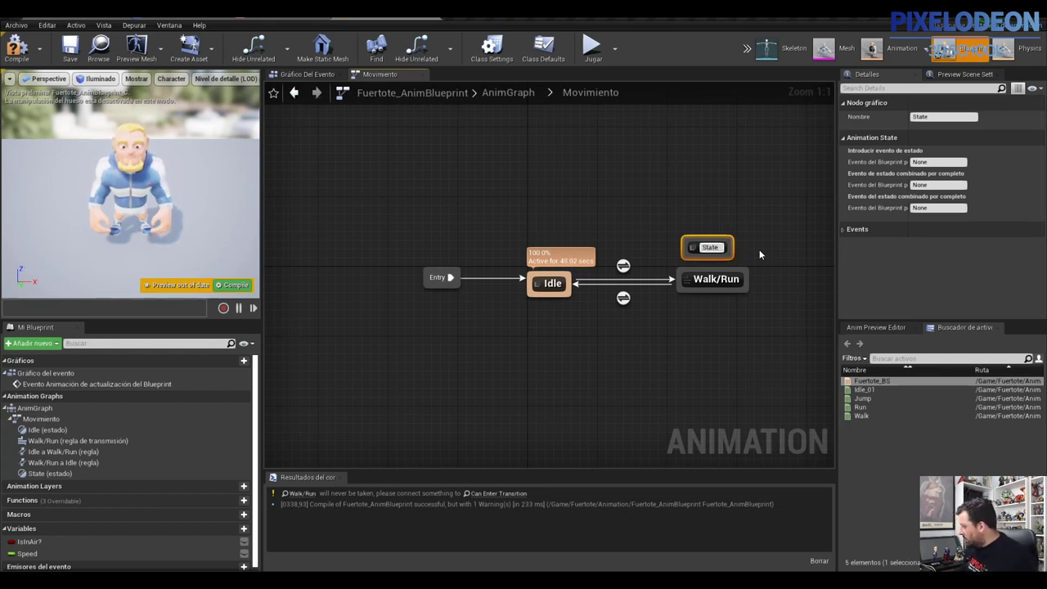
key(Escape)
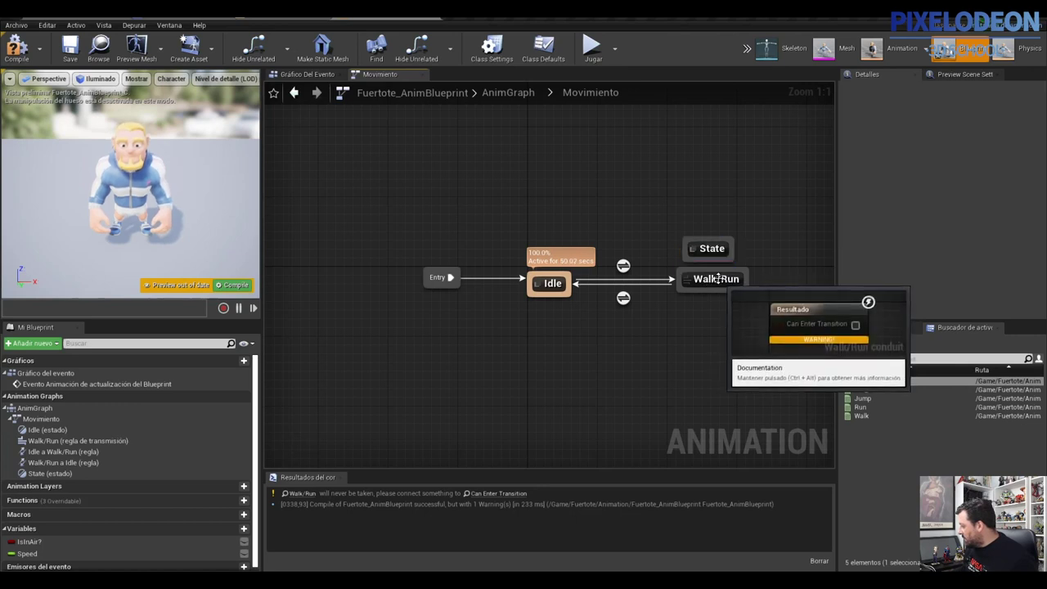
click(624, 264)
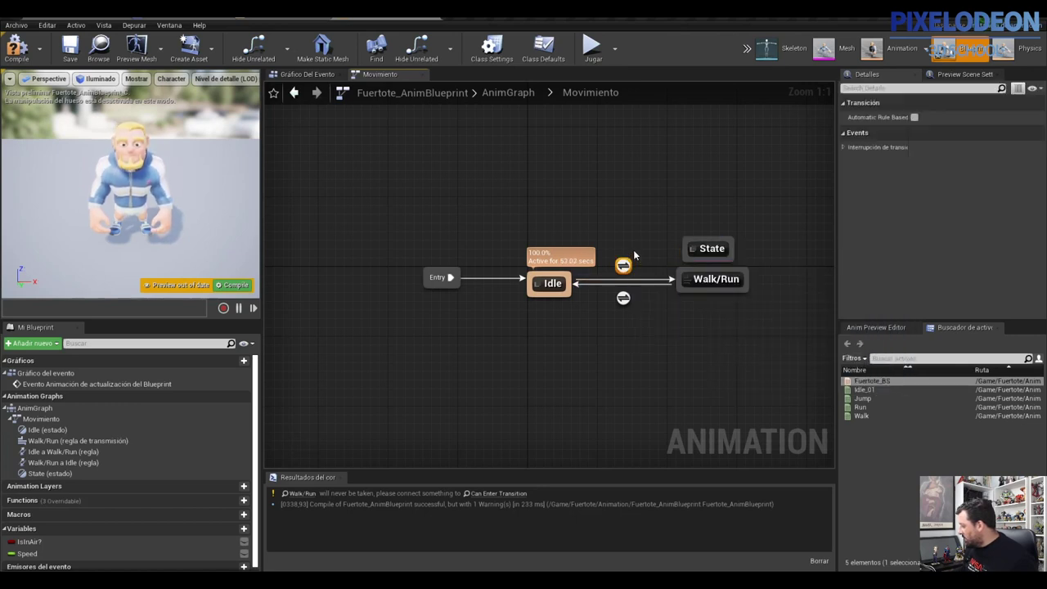
Step: Delete the old Walk/Run state along with its transitions
right_click(720, 280)
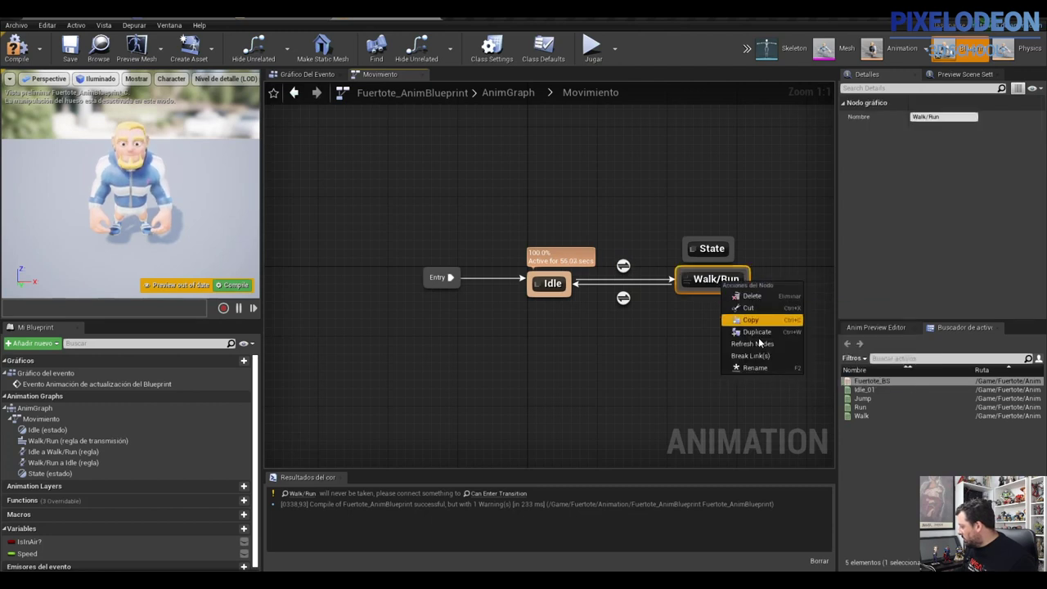
click(748, 369)
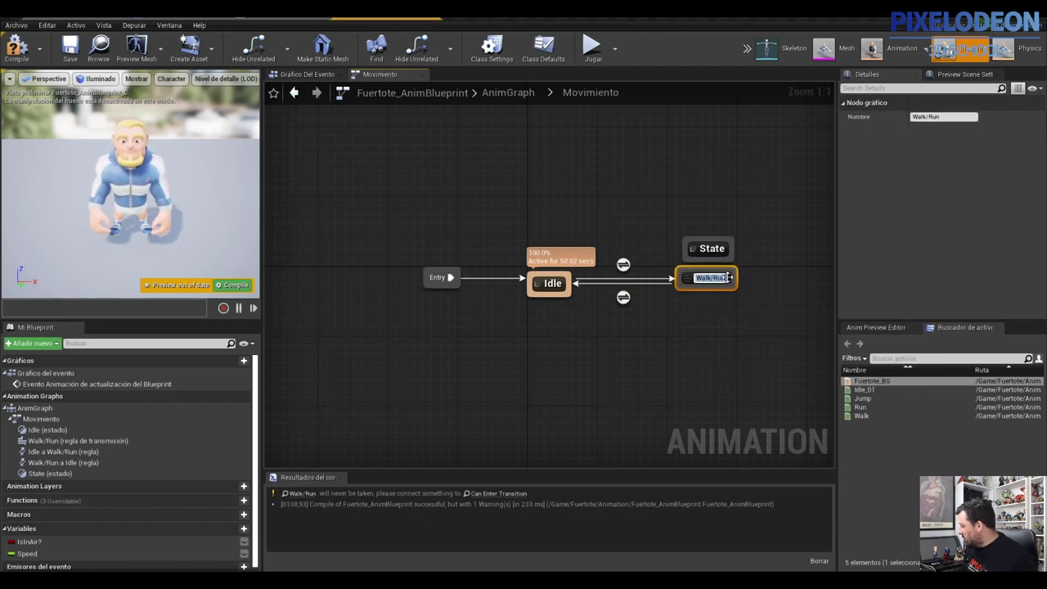
click(712, 304)
click(710, 281)
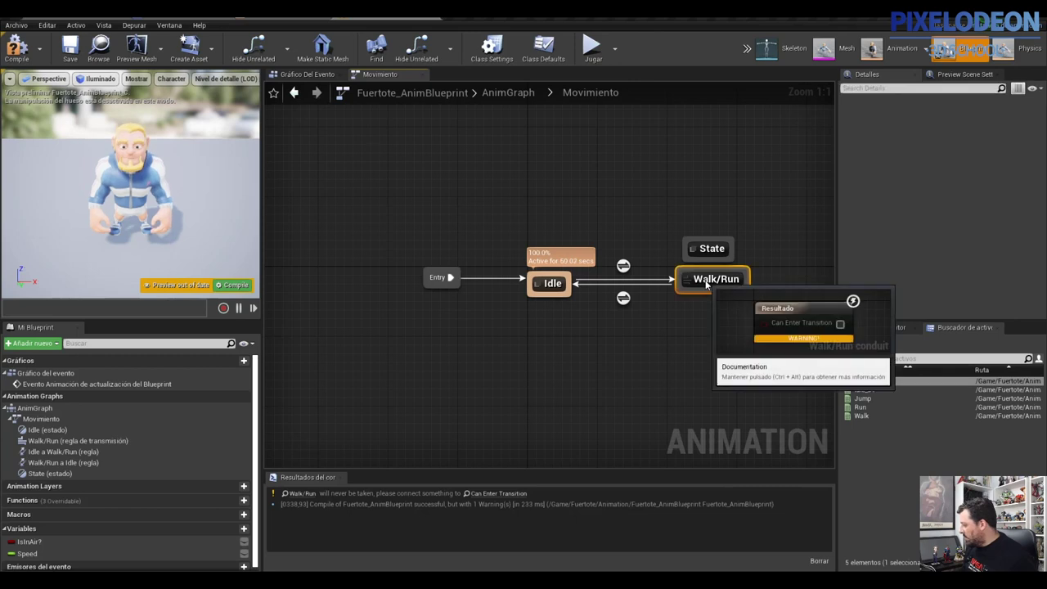
key(Delete)
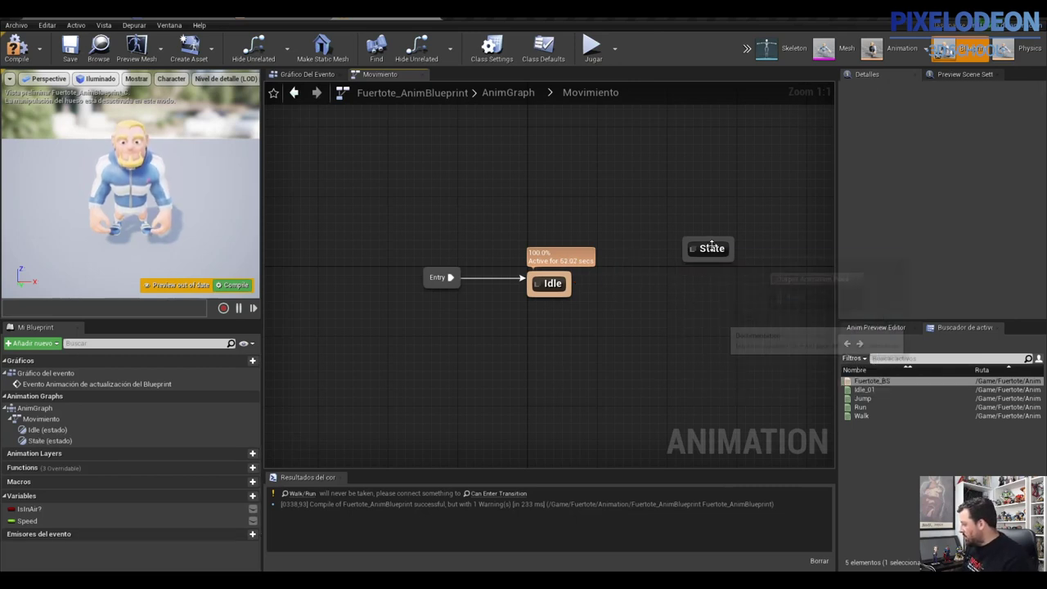
Step: Rename the new state to Walk/Run and check its inner graph
click(710, 248)
click(710, 248)
text(Walk/R)
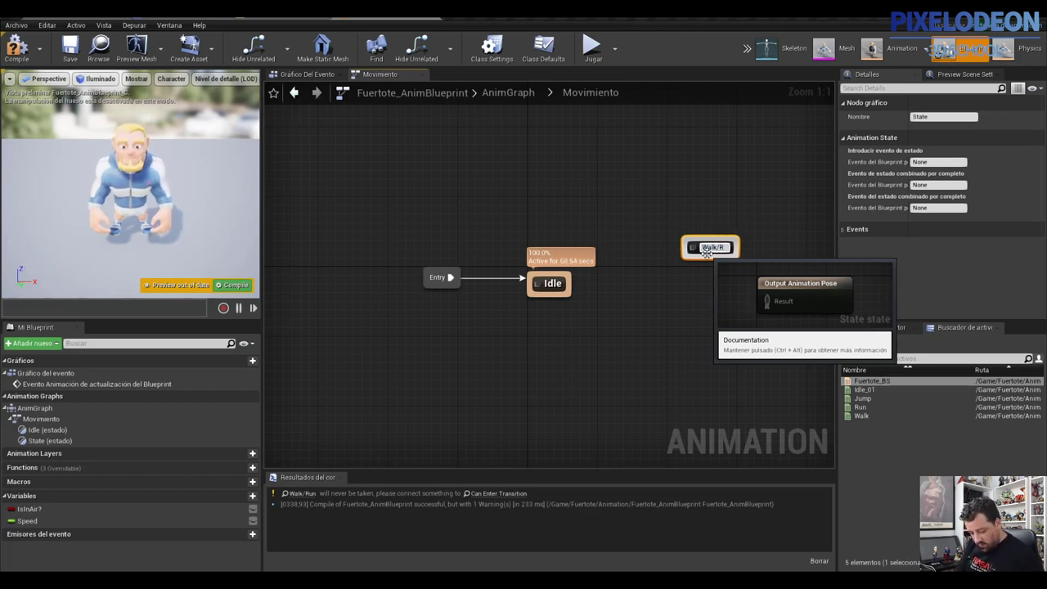
text(un)
key(Return)
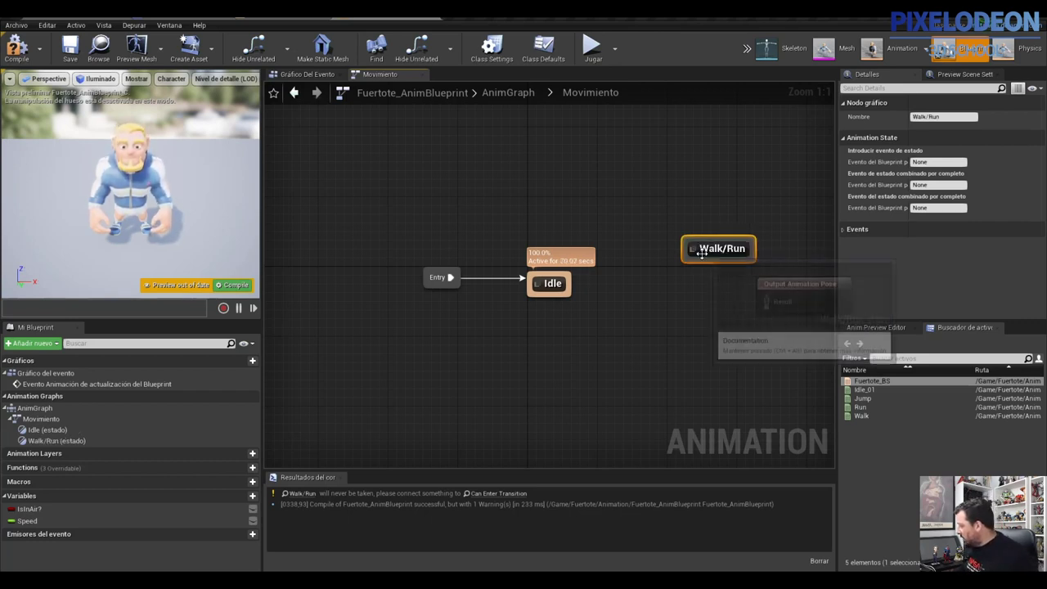
double_click(707, 253)
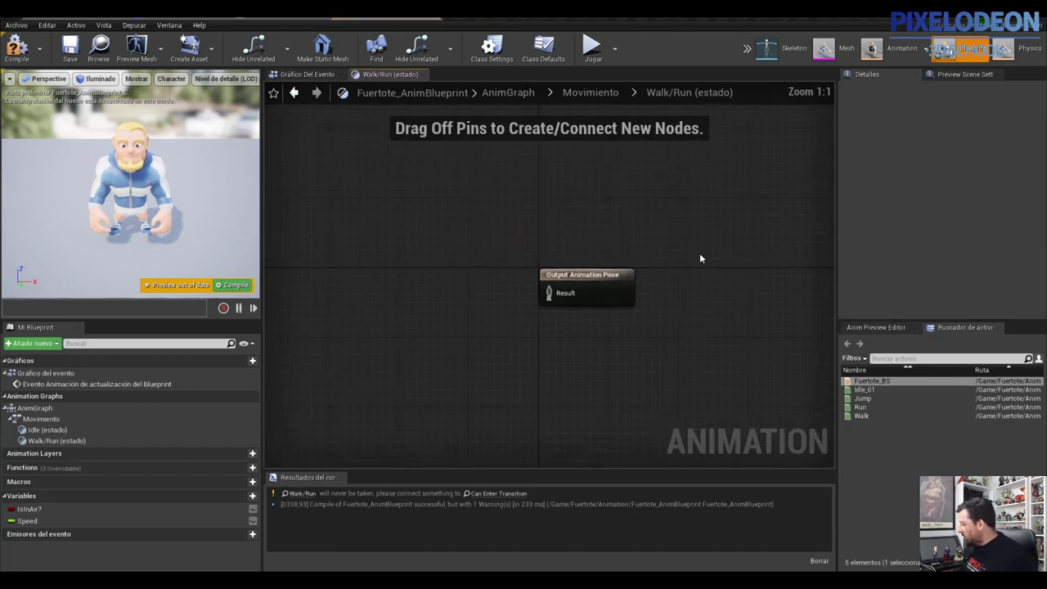
click(596, 94)
Step: Link Idle to the new Walk/Run state with a transition and open its rule
mouse_move(727, 280)
mouse_down()
mouse_move(723, 319)
mouse_move(731, 302)
mouse_up()
drag(565, 303, 705, 300)
click(620, 288)
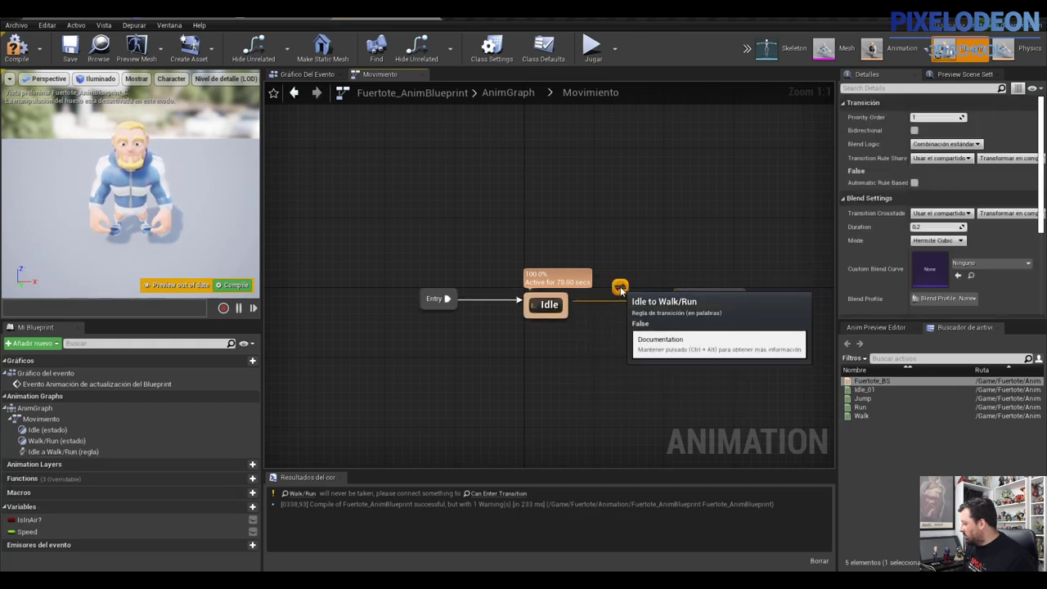
double_click(620, 289)
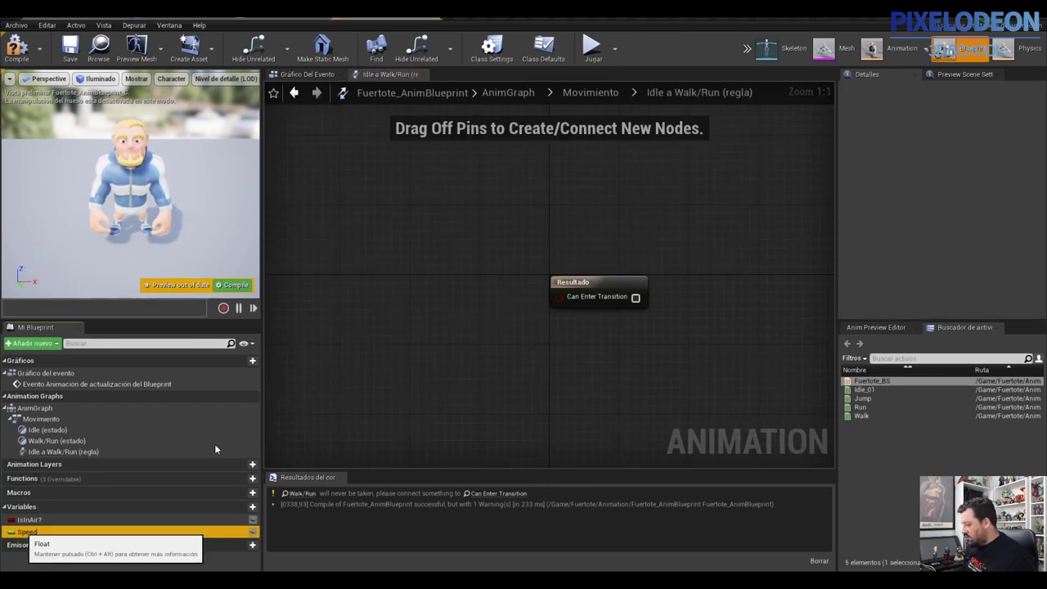
Step: Make the Idle-to-Walk/Run rule require Speed greater than 5
mouse_move(215, 448)
mouse_down()
mouse_move(402, 273)
mouse_move(488, 296)
mouse_up()
click(391, 283)
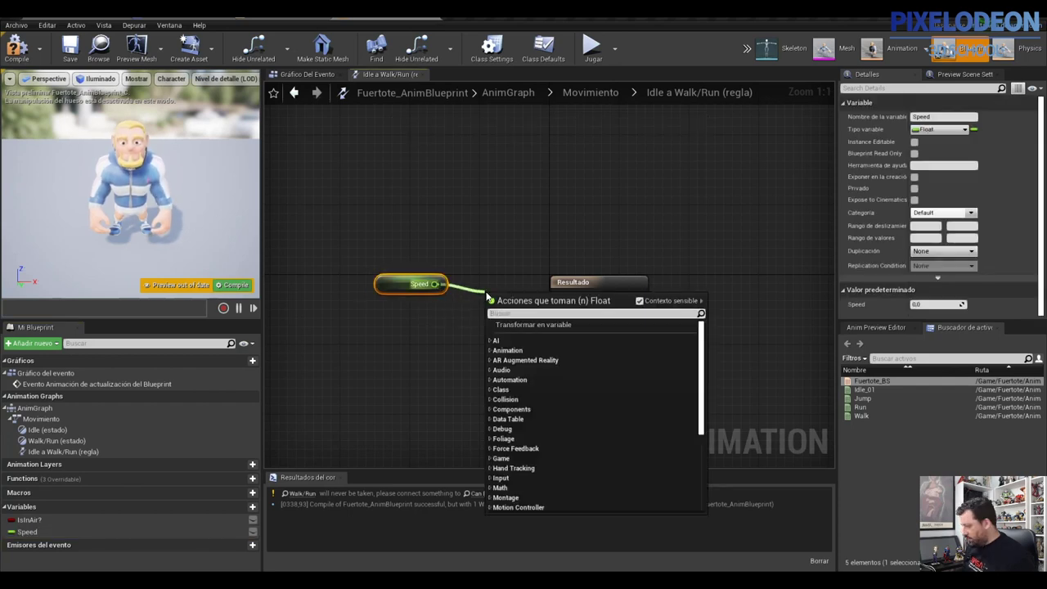
text(>)
click(525, 353)
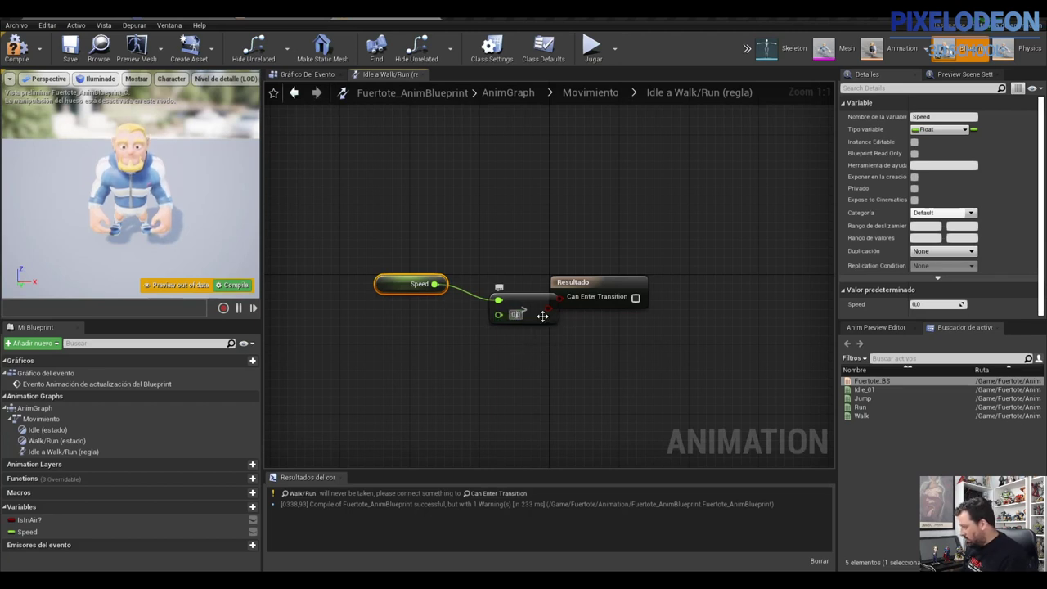
drag(616, 283, 649, 282)
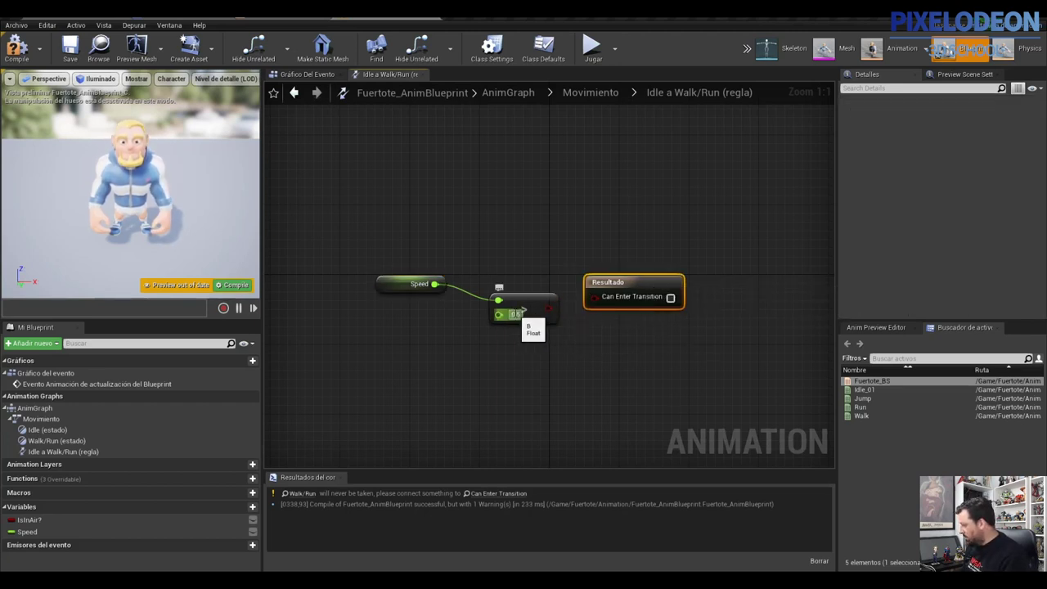
text(5)
drag(548, 308, 595, 296)
click(591, 92)
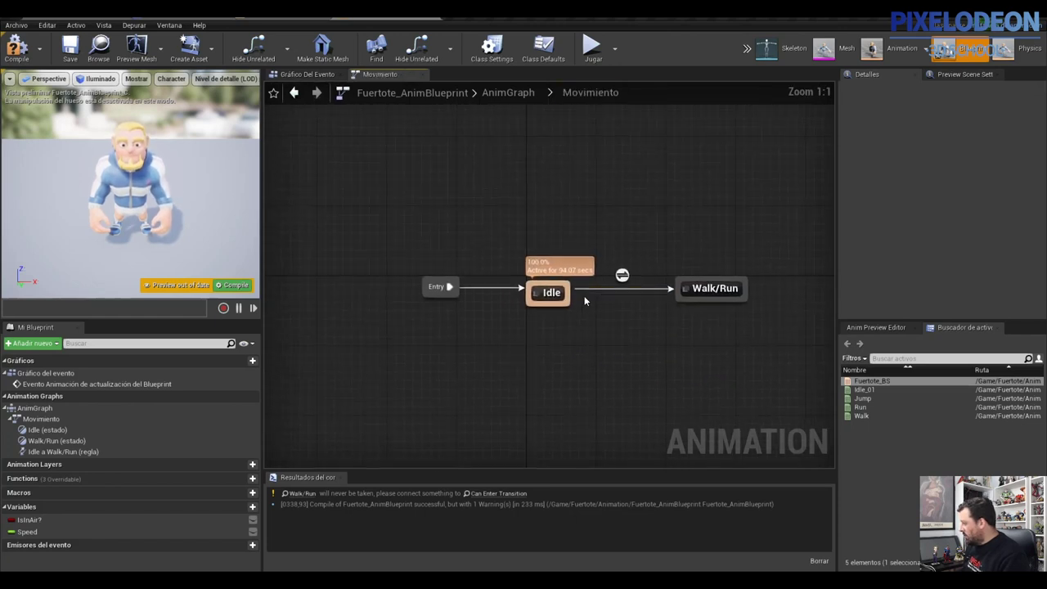
Step: Add a Walk/Run-to-Idle transition whose rule compares Speed less than 5.0
drag(683, 303, 552, 296)
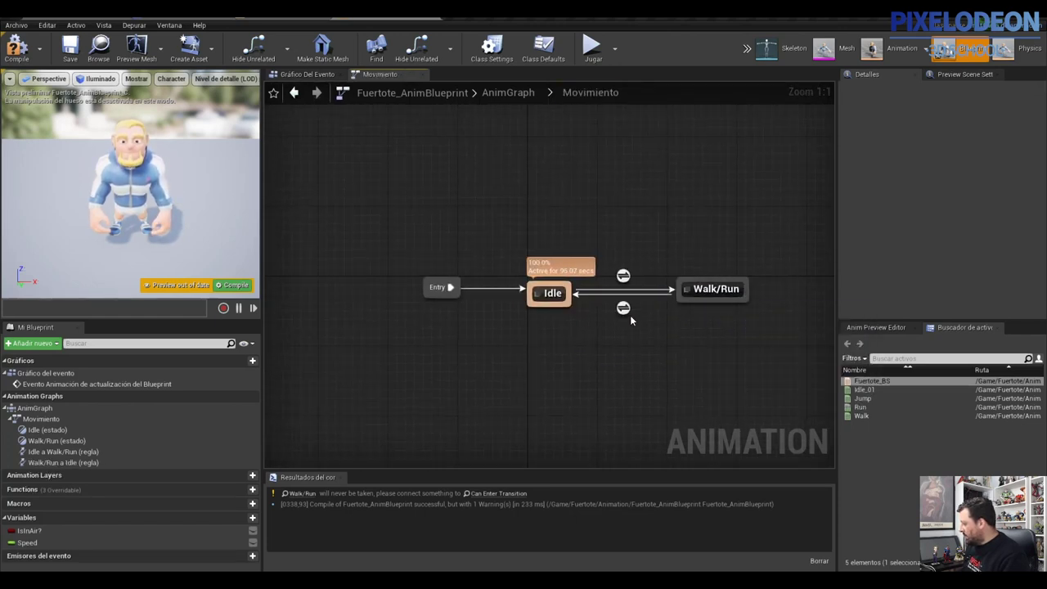
click(624, 308)
double_click(624, 308)
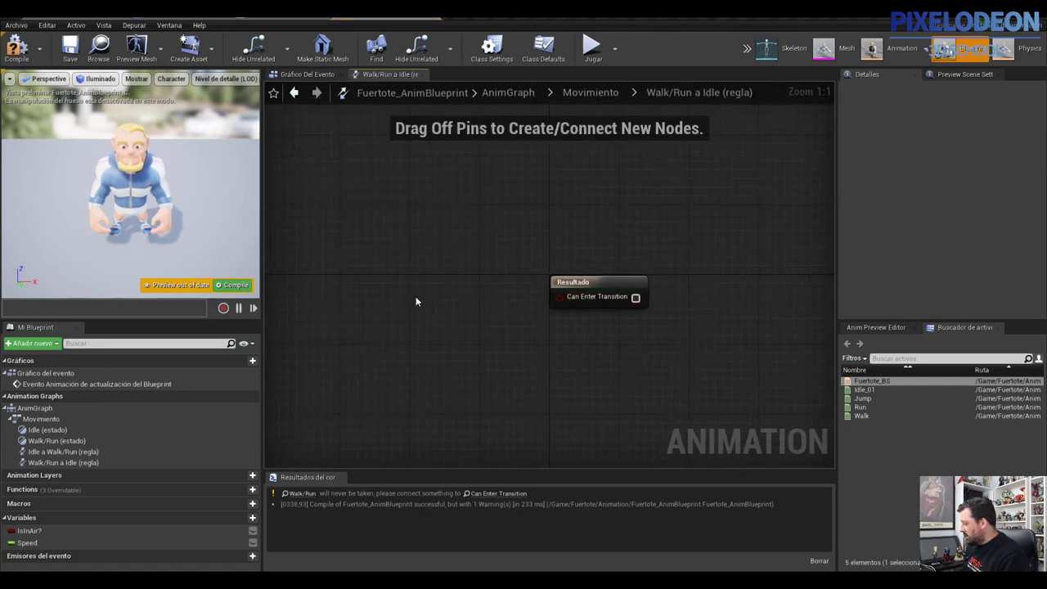
ctrl+drag(27, 543, 391, 290)
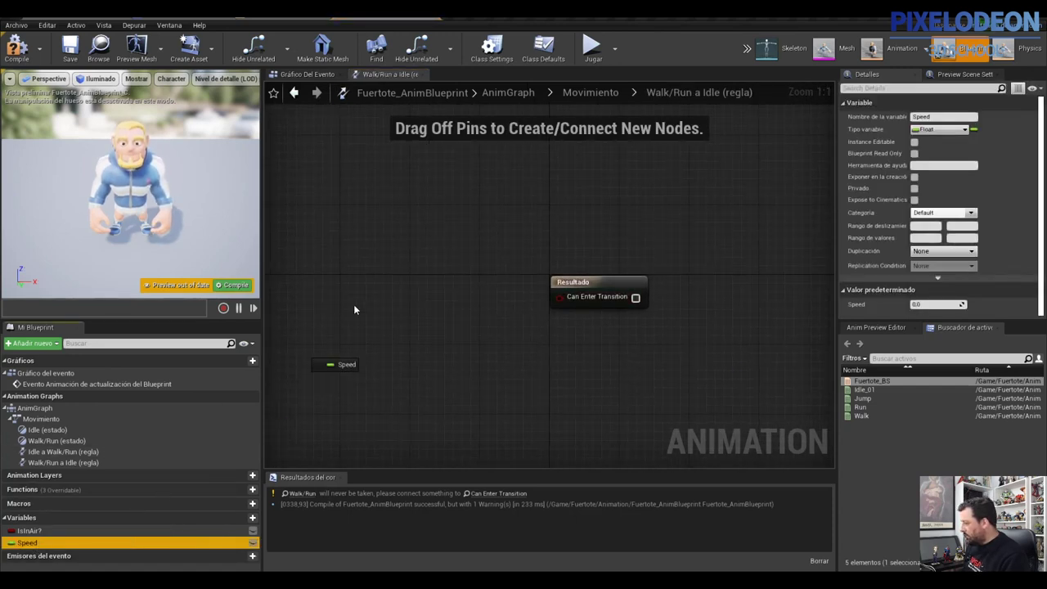
mouse_move(436, 284)
mouse_down()
mouse_move(497, 292)
mouse_move(495, 311)
mouse_up()
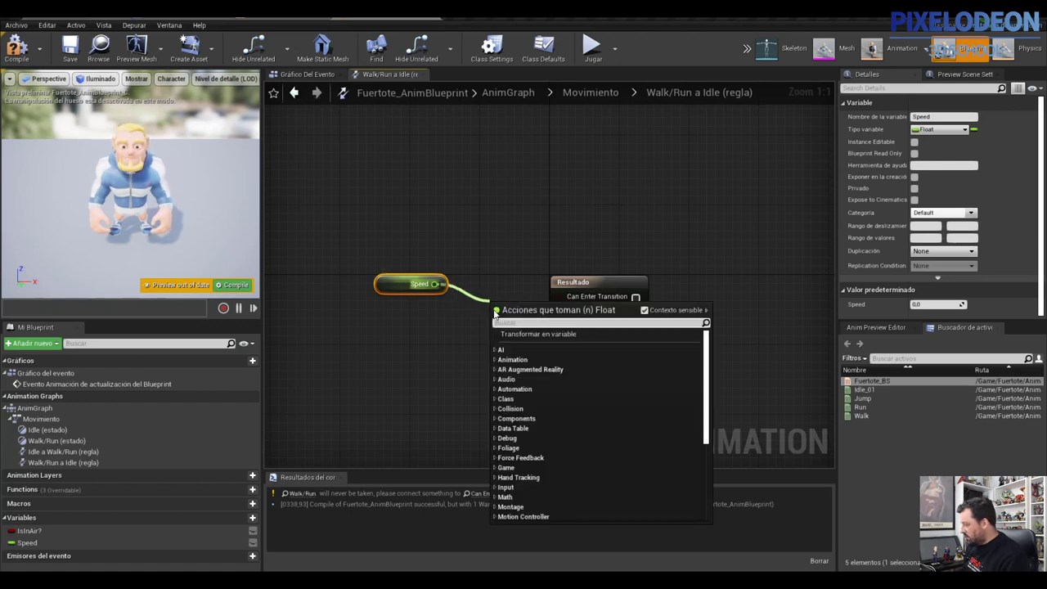
text(<)
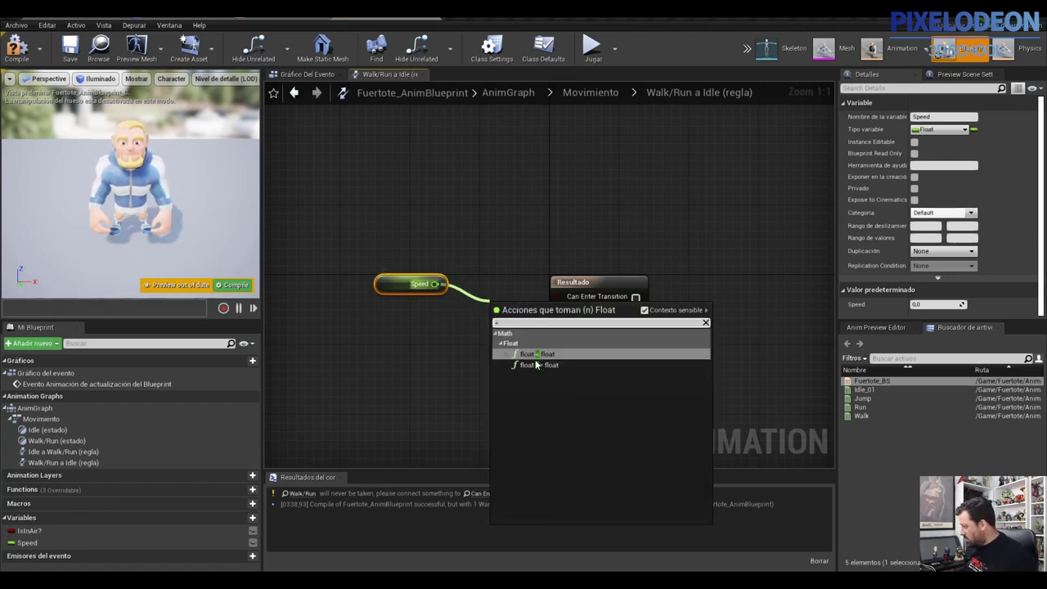
click(528, 357)
text(5)
key(Return)
drag(582, 289, 625, 289)
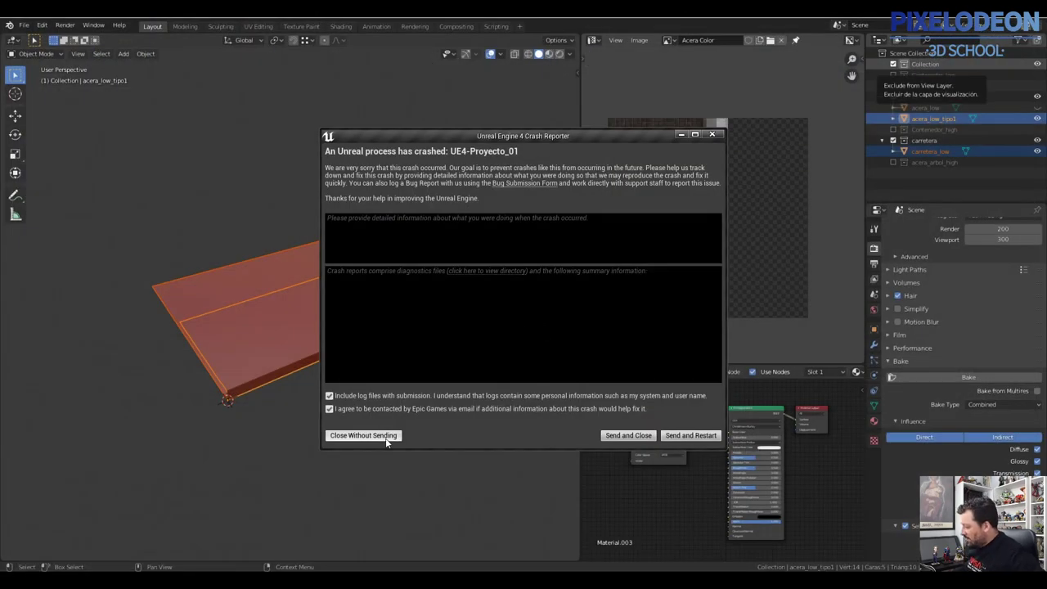
Step: Close the crash report without sending and relaunch Unreal Engine to reopen Proyecto_01
click(386, 438)
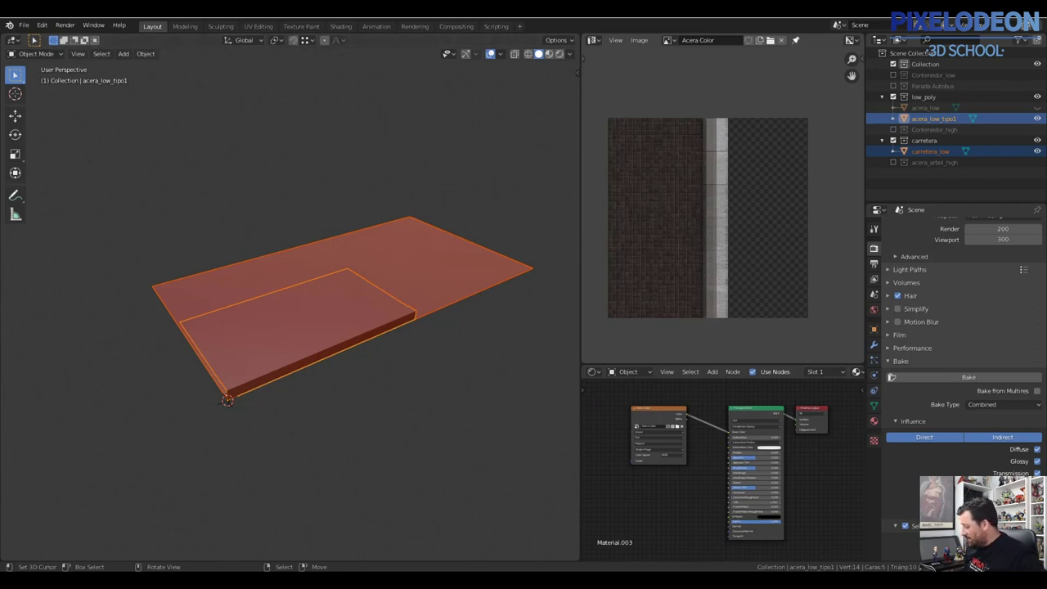
click(494, 535)
click(828, 97)
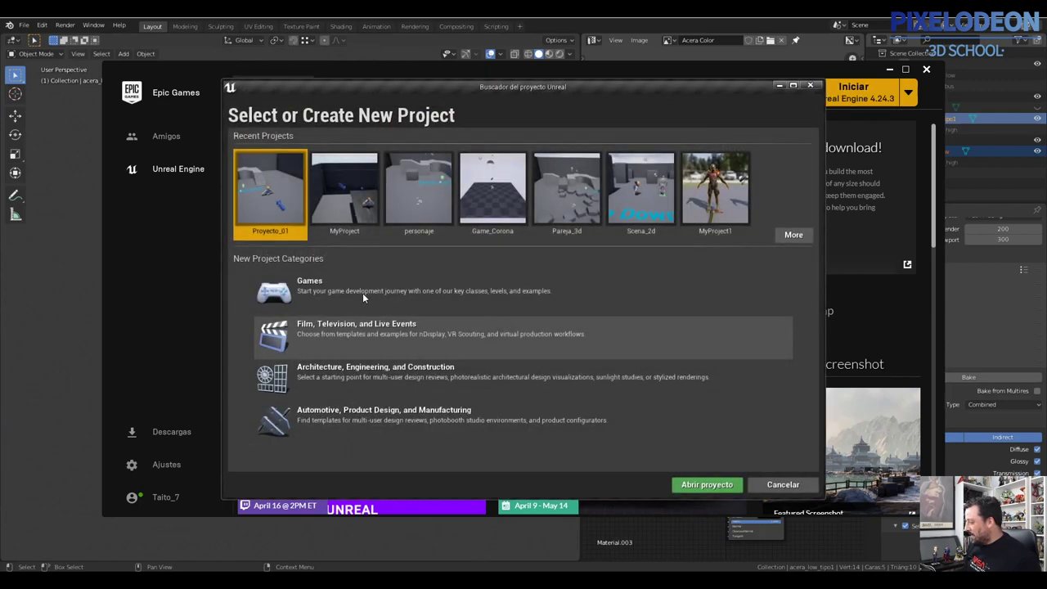
click(692, 488)
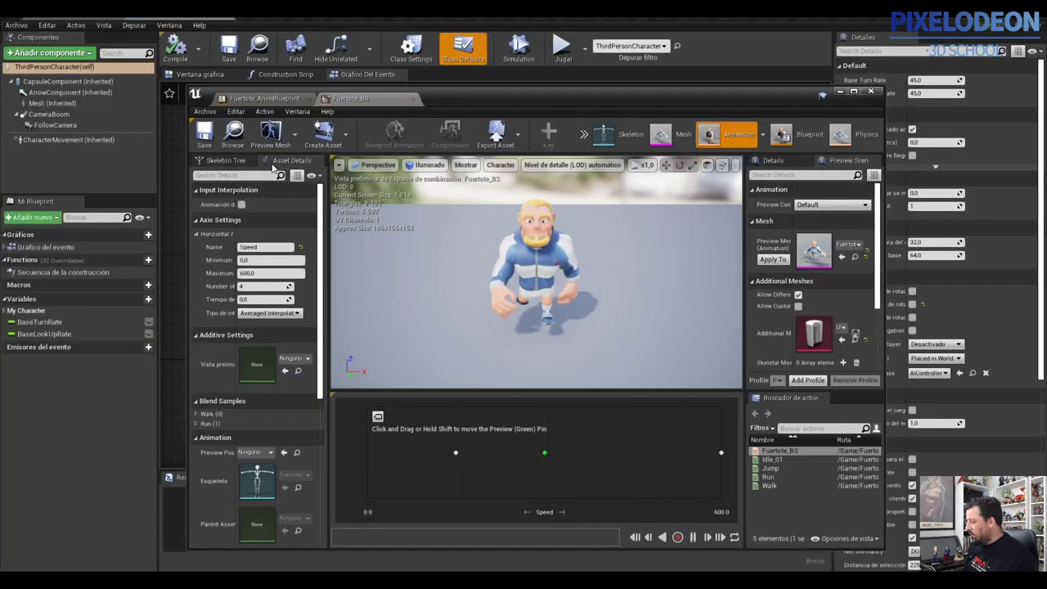
Step: Dock the Fuertote_AnimBlueprint editor into the main window and check the old Walk/Run transition
click(279, 100)
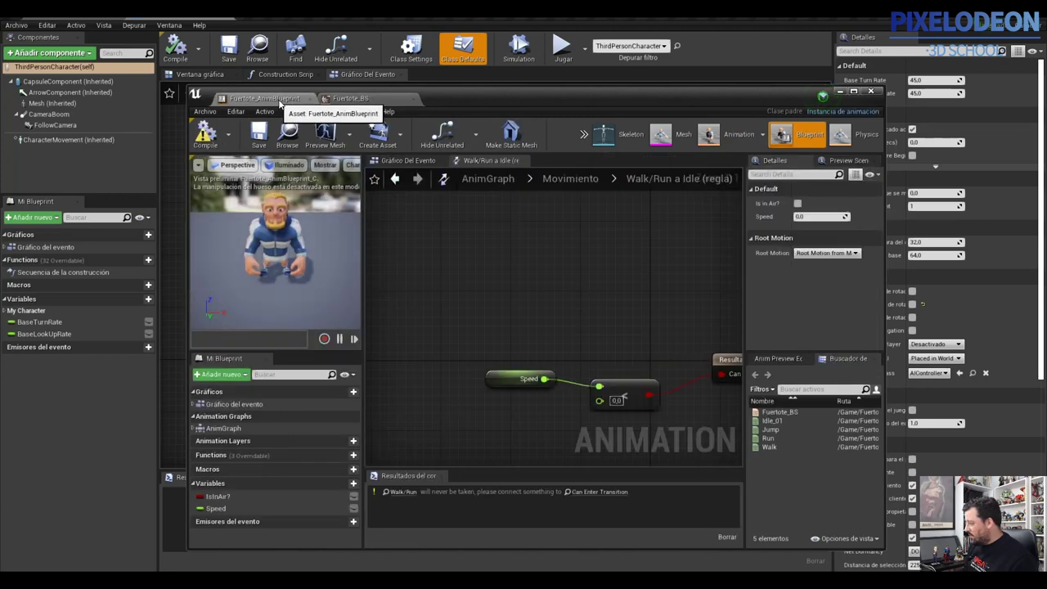
drag(280, 100, 263, 24)
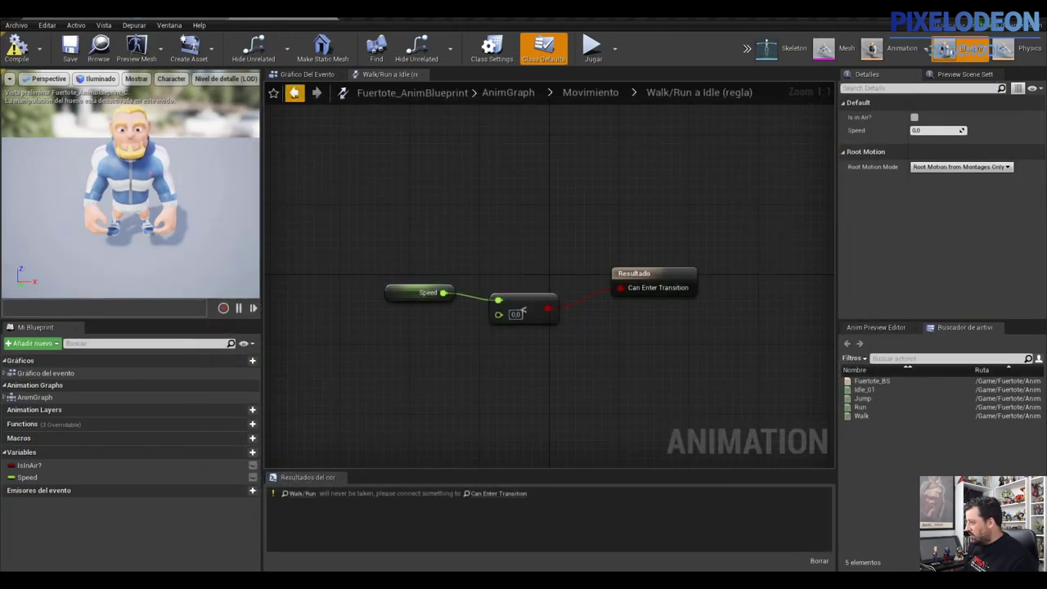
click(324, 27)
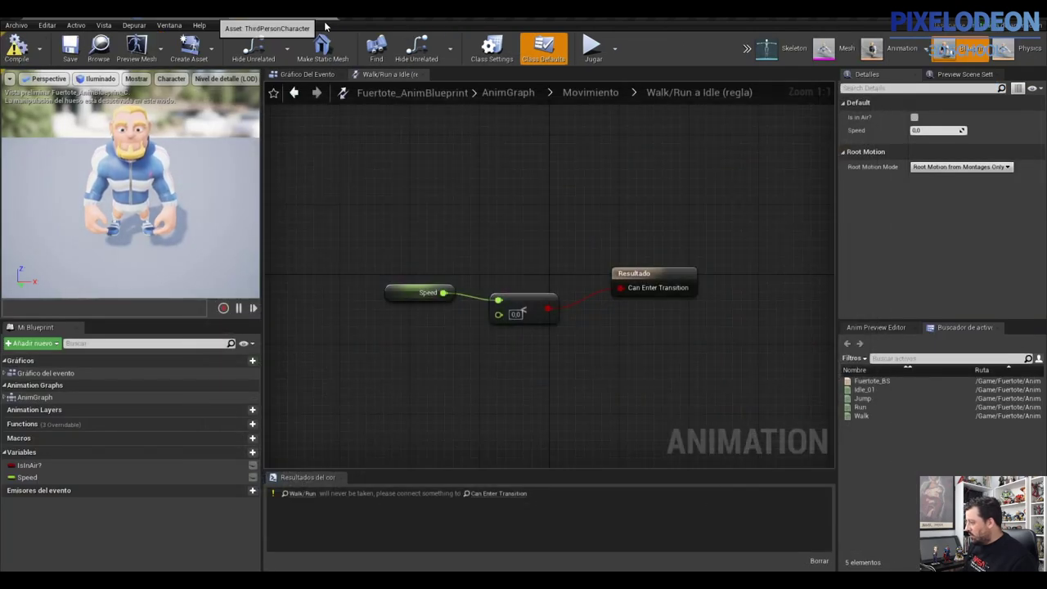
click(567, 92)
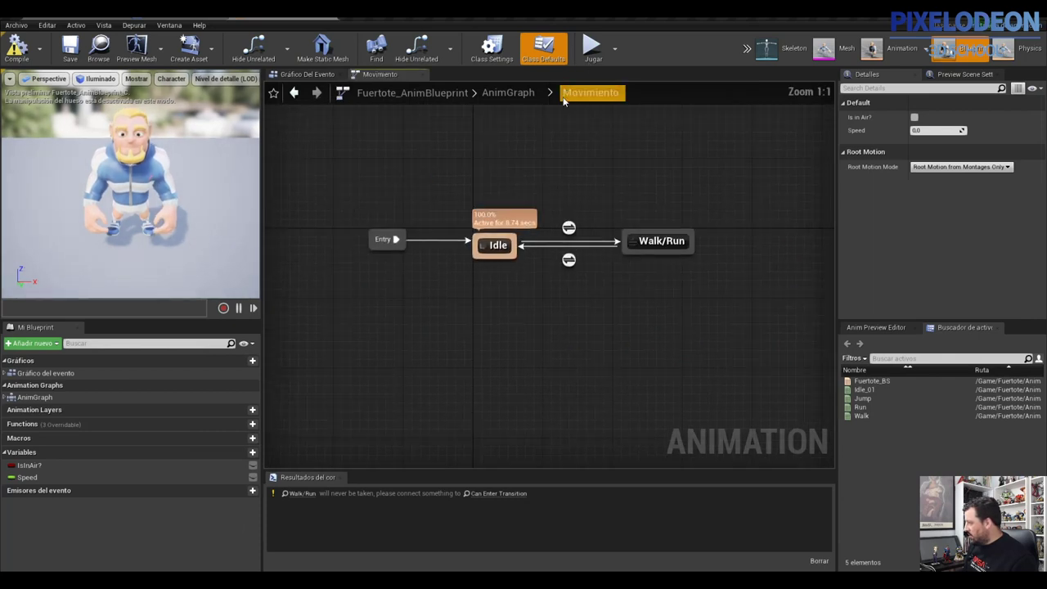
double_click(704, 286)
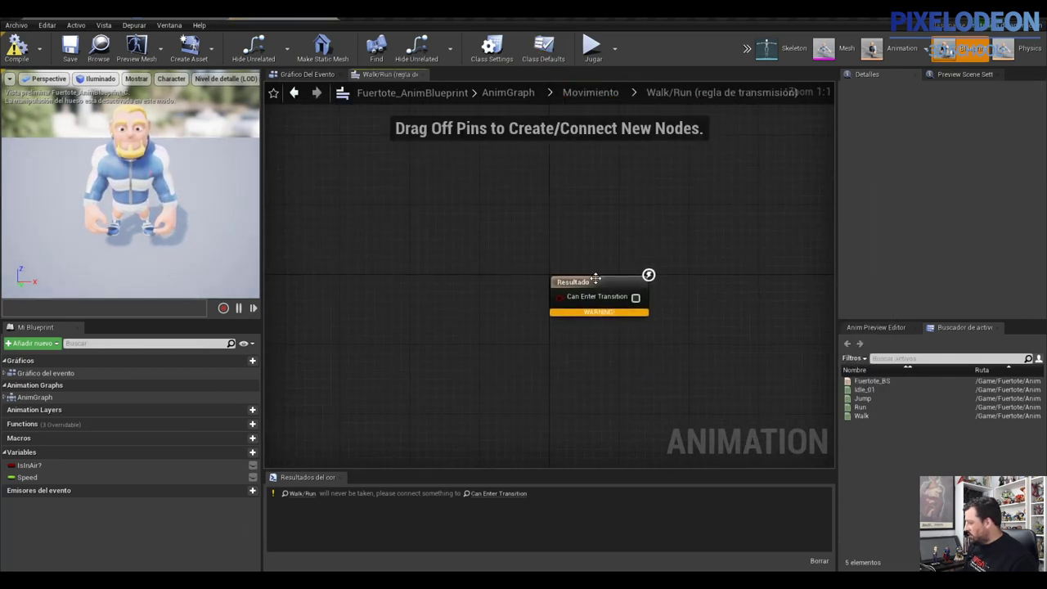
click(590, 93)
Step: Replace the old Walk/Run state with a freshly added state named Walk/Run
click(711, 282)
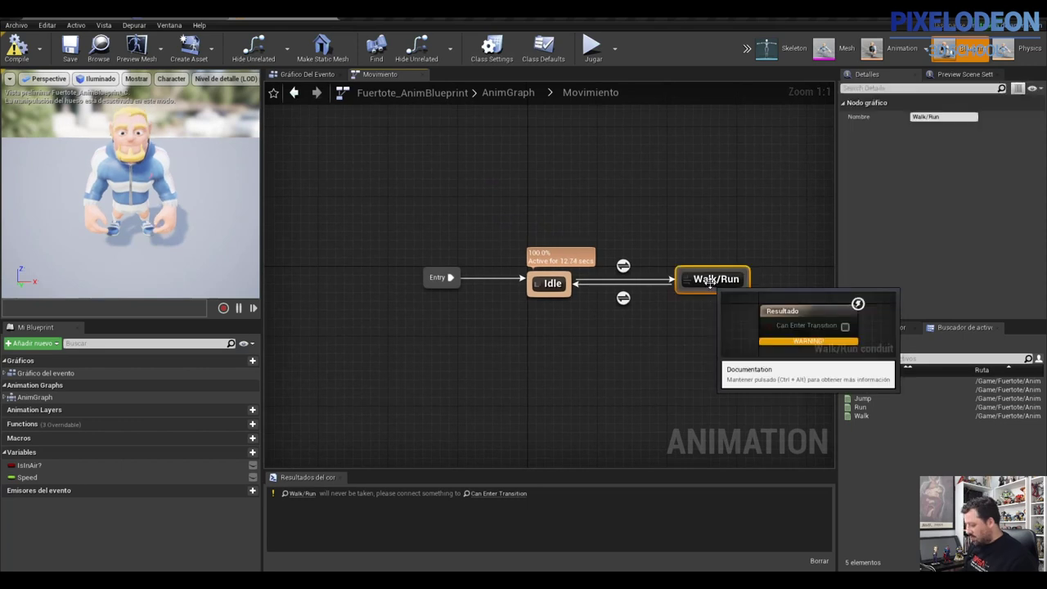
key(Delete)
right_click(649, 286)
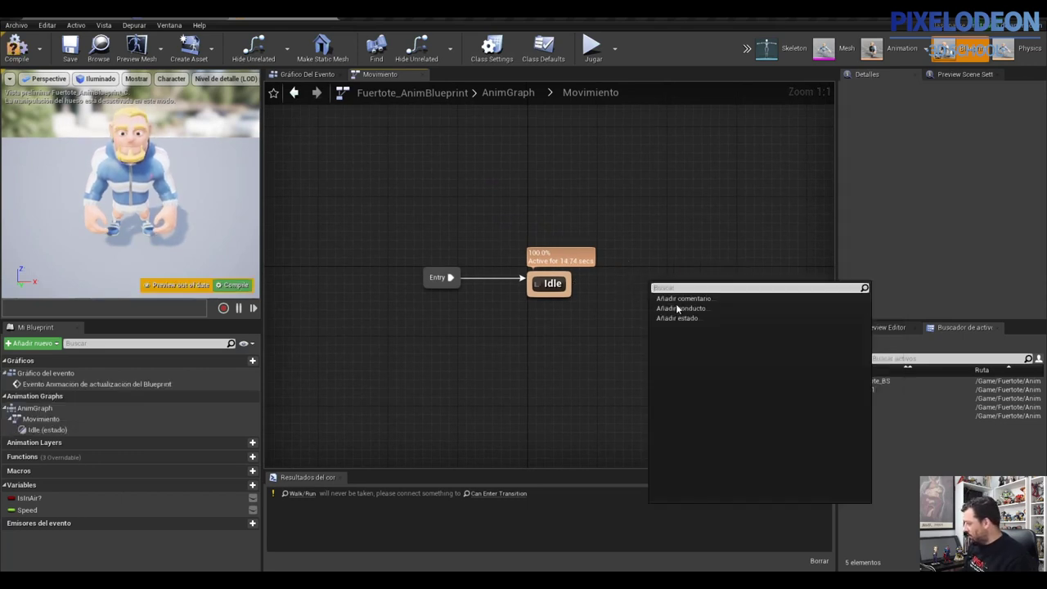
click(685, 319)
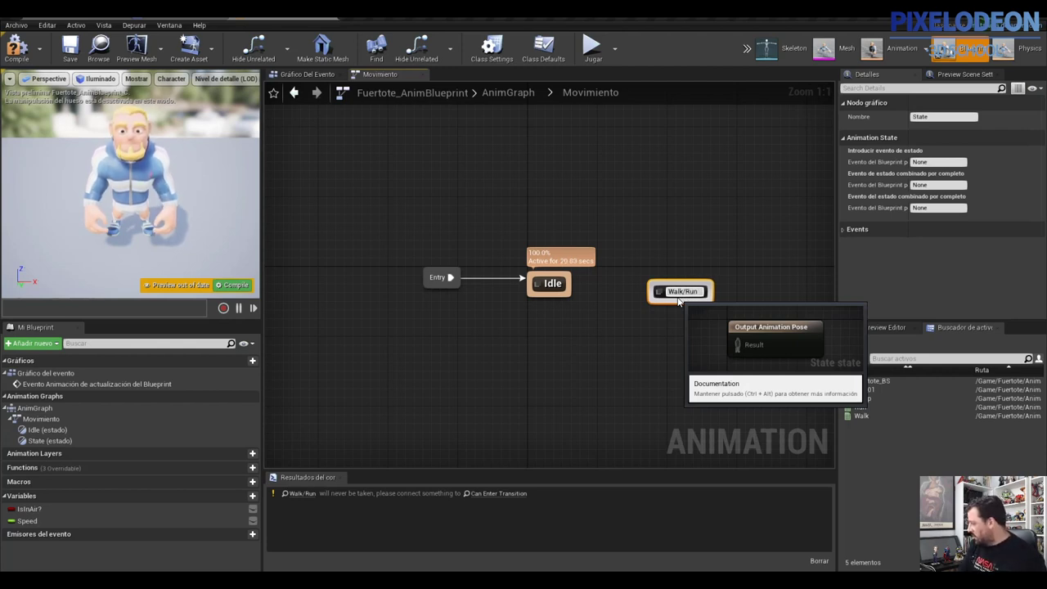
key(Return)
Step: Link Idle to Walk/Run and place a Speed getter in the transition rule
drag(566, 284, 654, 290)
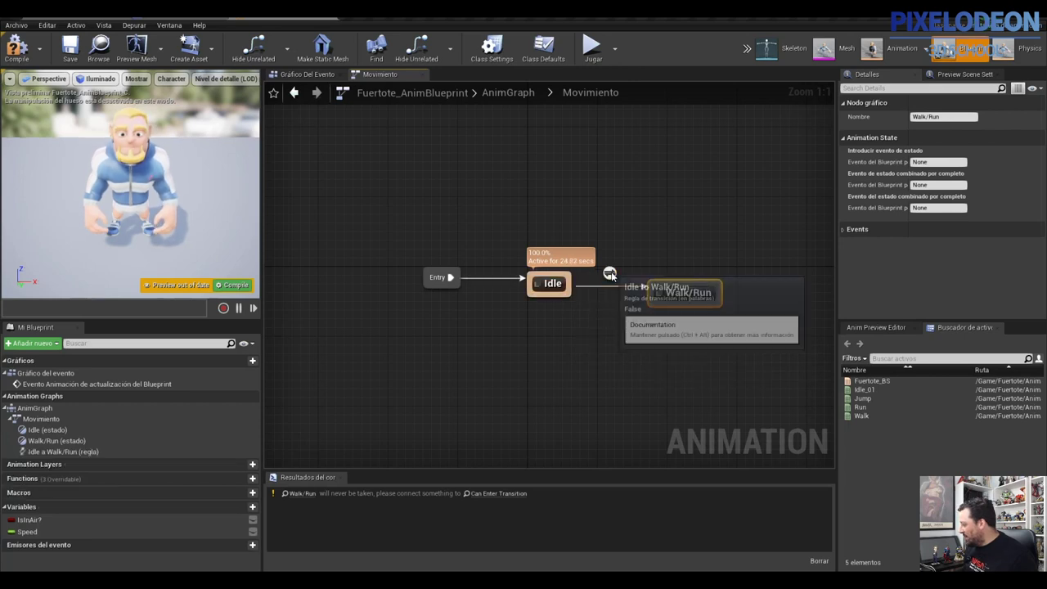
double_click(611, 276)
drag(32, 532, 406, 268)
click(442, 277)
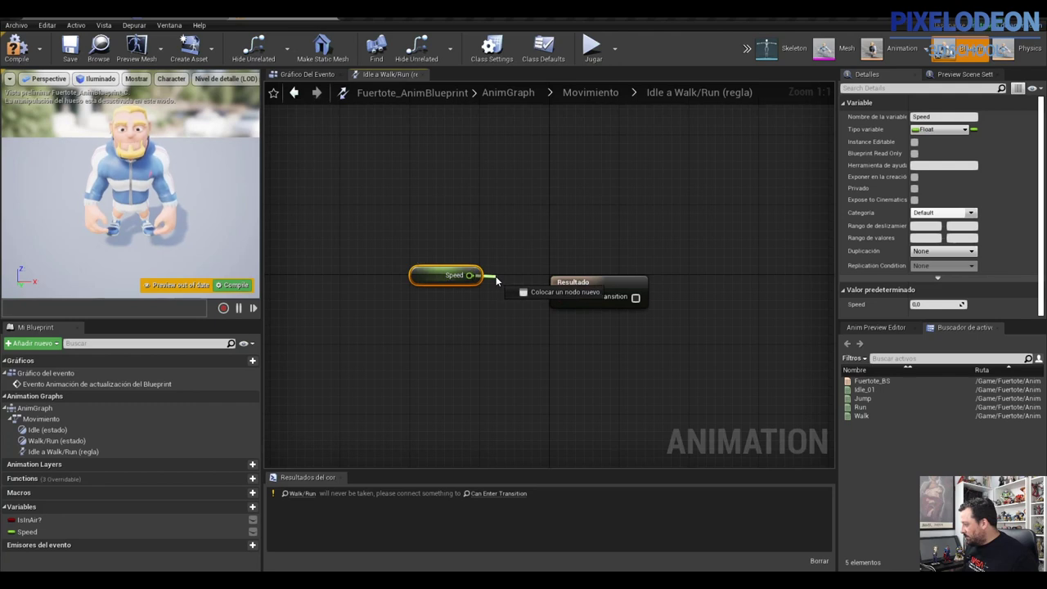
Step: Feed Speed into a float > 5.0 comparison wired to Can Enter Transition, then compile
drag(472, 276, 502, 287)
text(>)
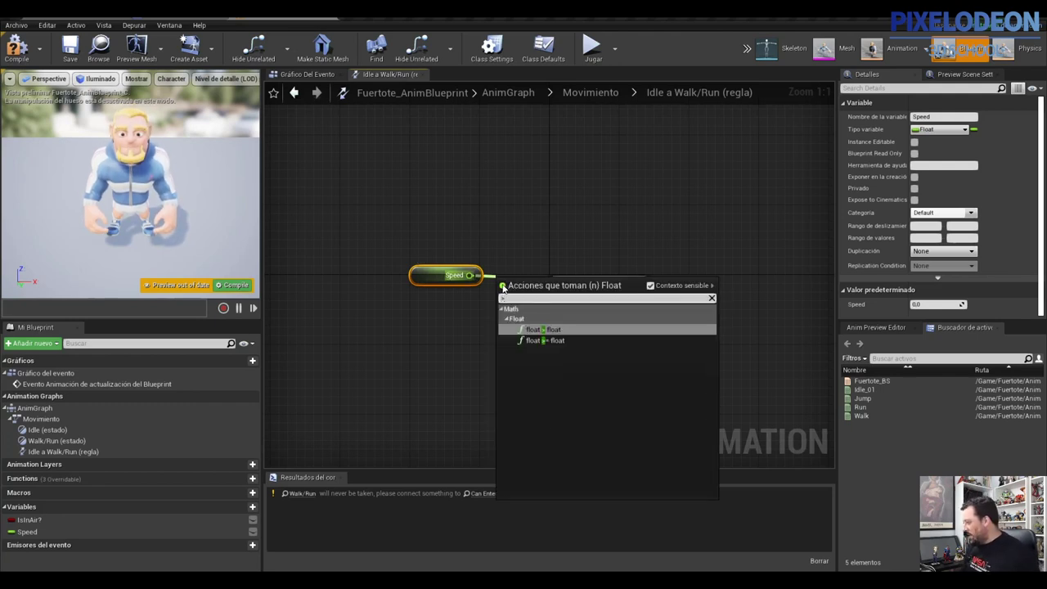
click(542, 329)
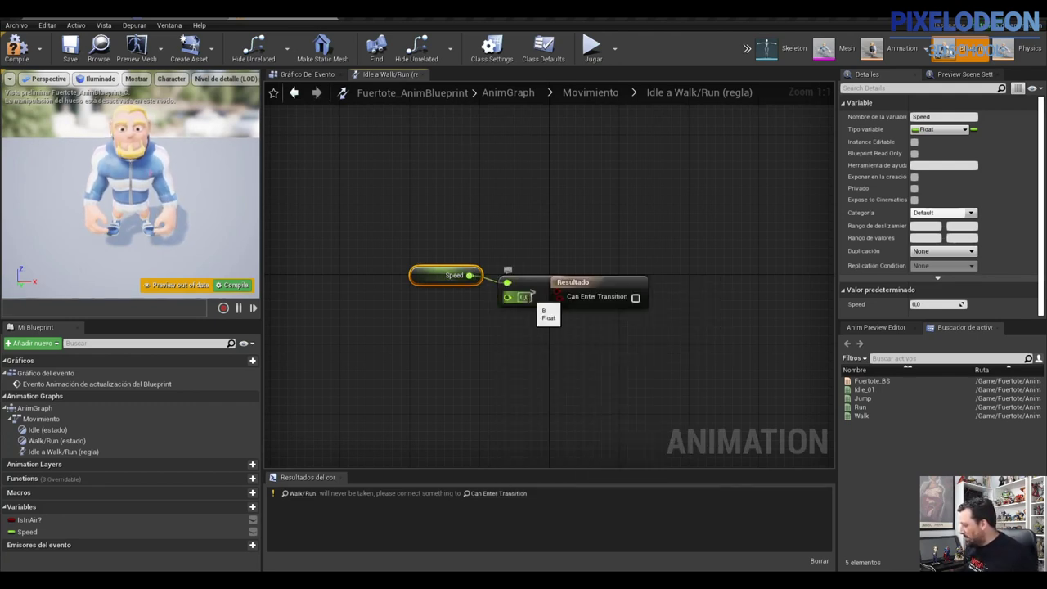
drag(639, 283, 732, 248)
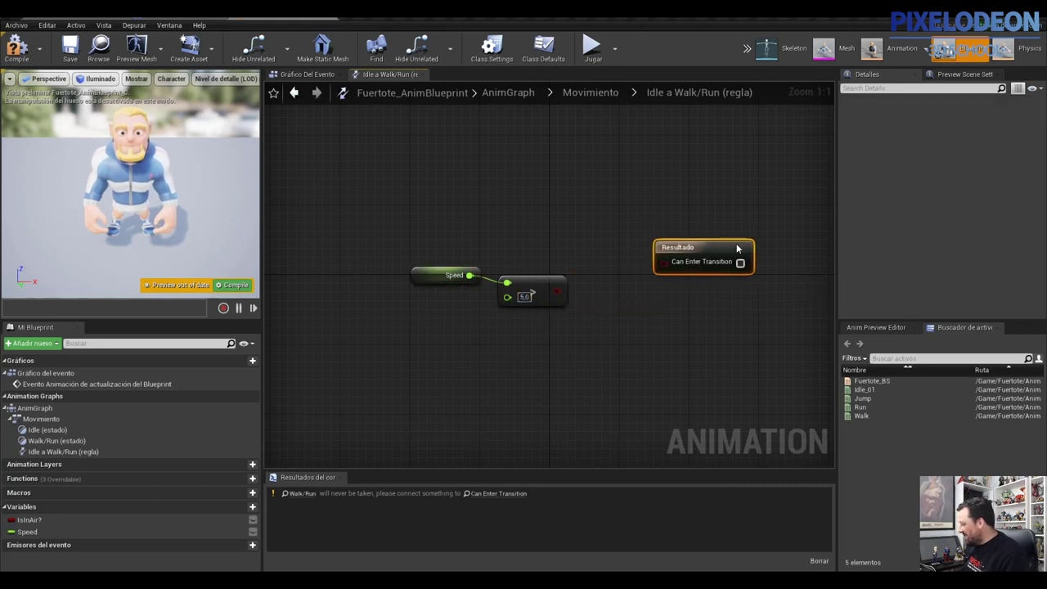
drag(556, 290, 654, 261)
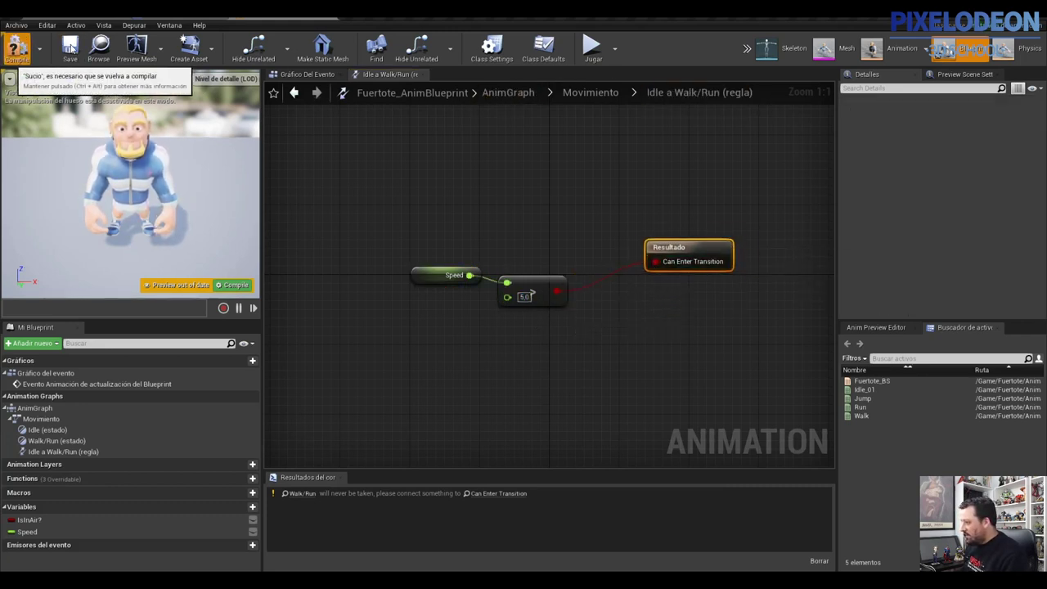
click(16, 47)
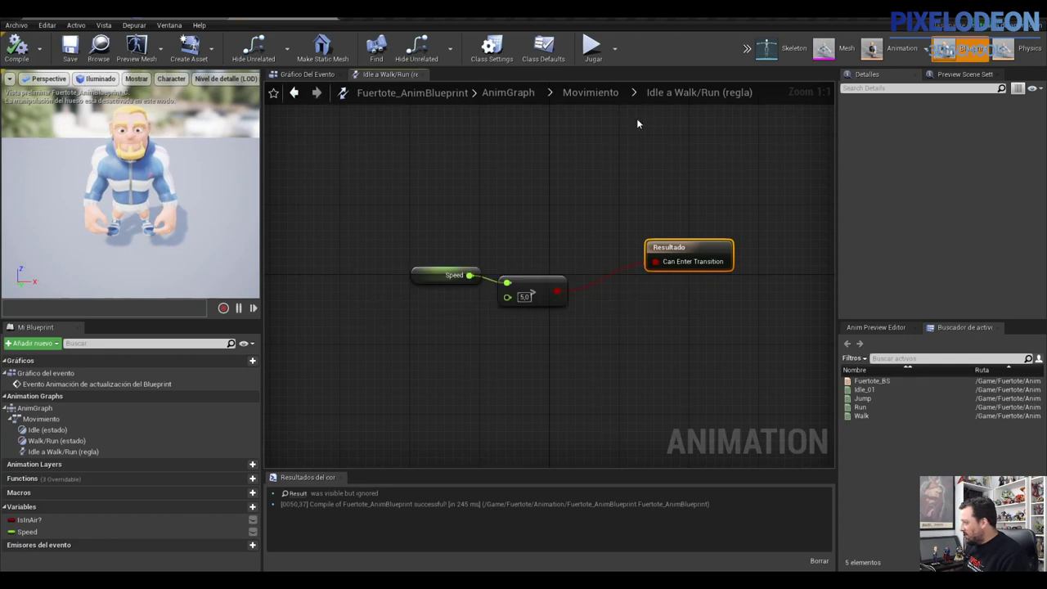
click(589, 92)
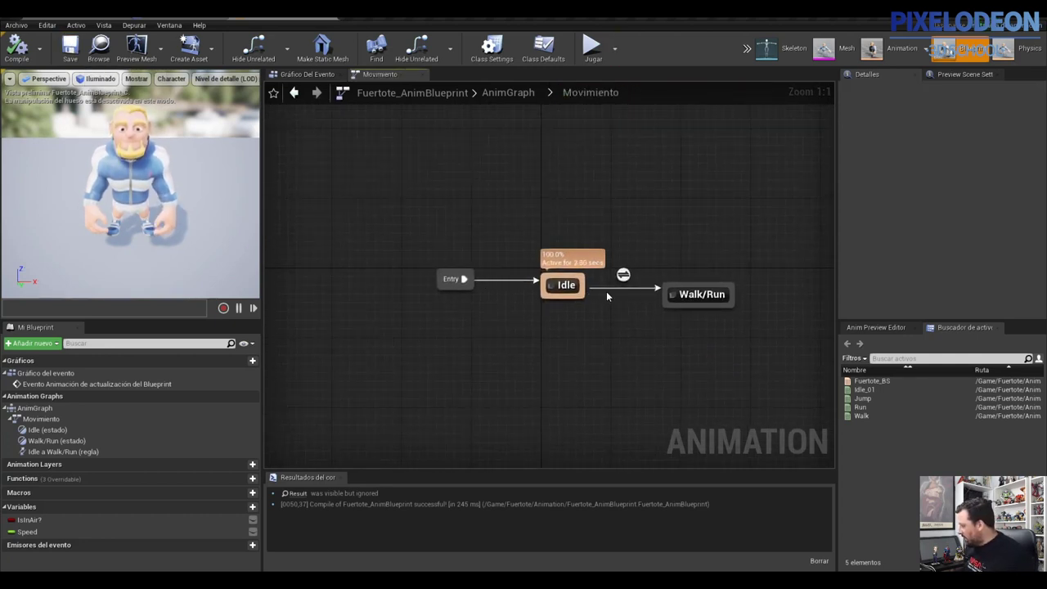
Step: Create a Walk/Run-to-Idle transition and add a Speed getter to its rule
drag(664, 299, 630, 293)
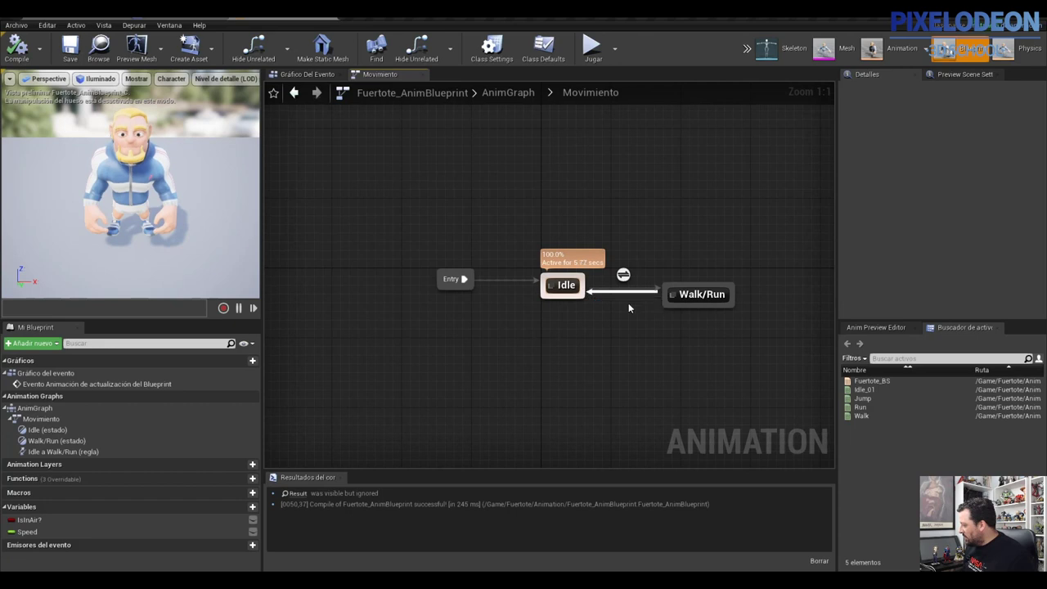
double_click(623, 305)
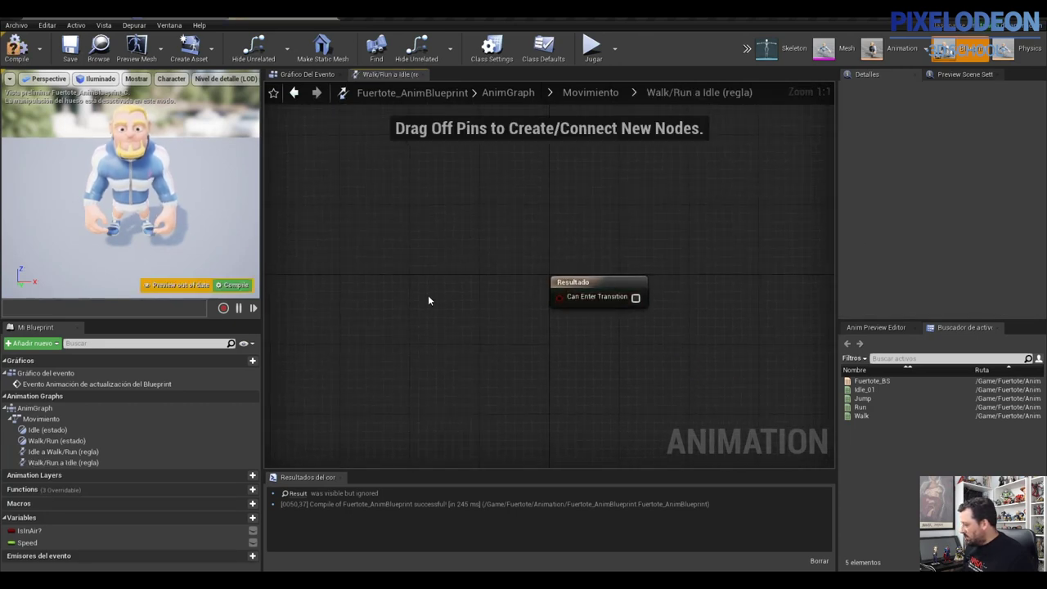
right_drag(383, 295, 384, 288)
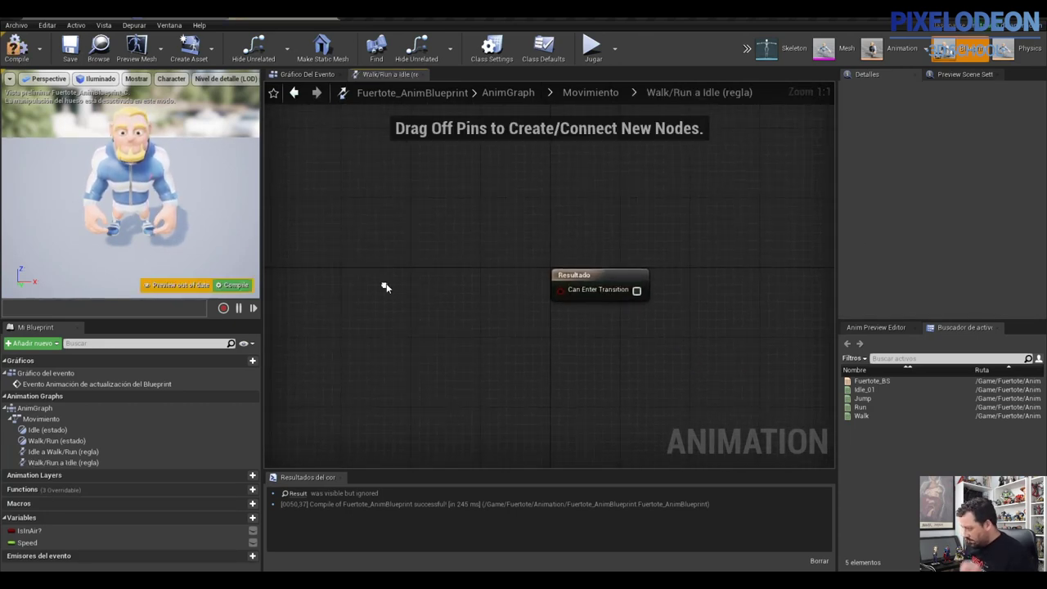
drag(64, 544, 391, 283)
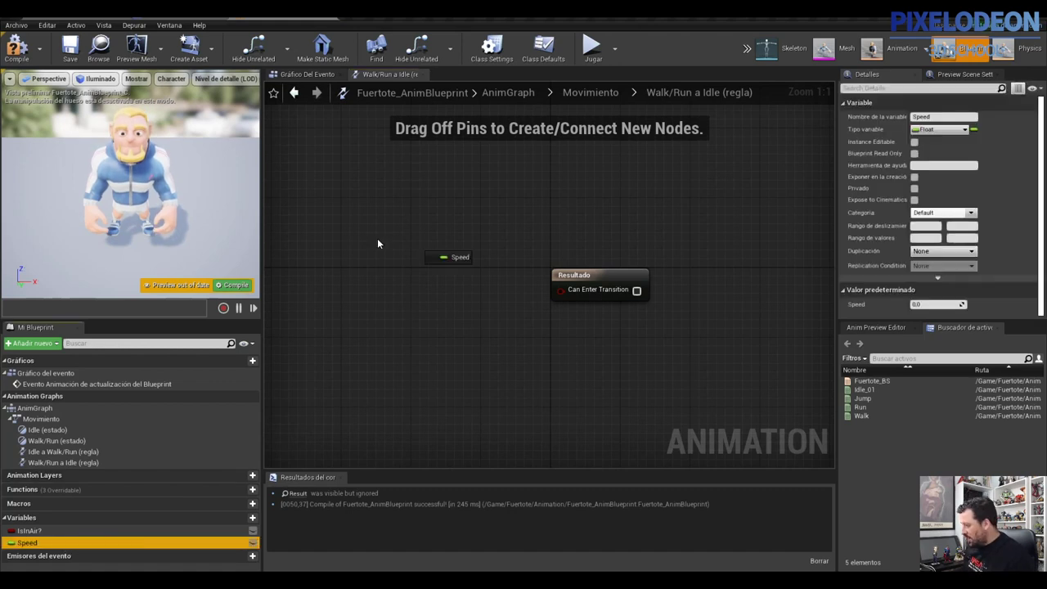
click(381, 288)
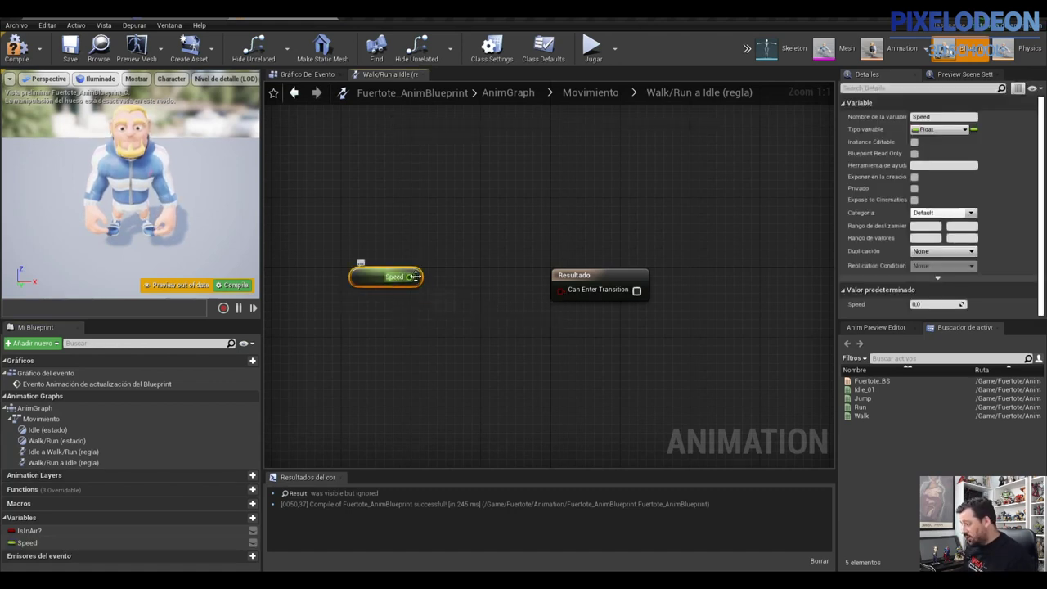
Step: Wire a Speed < 5.0 comparison into Can Enter Transition and recompile the blueprint
drag(462, 285, 476, 292)
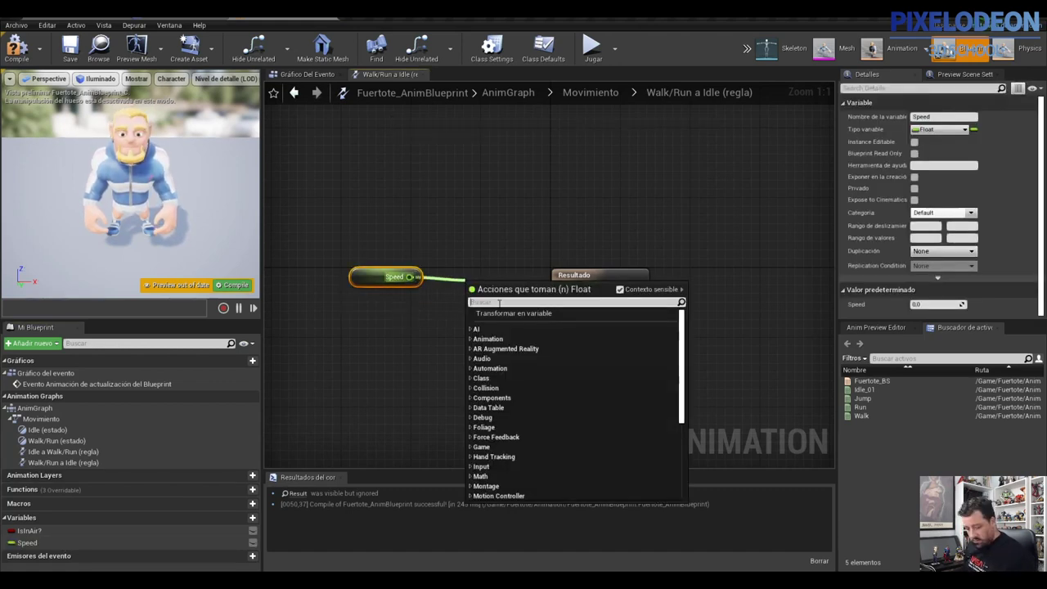
text(<)
click(514, 332)
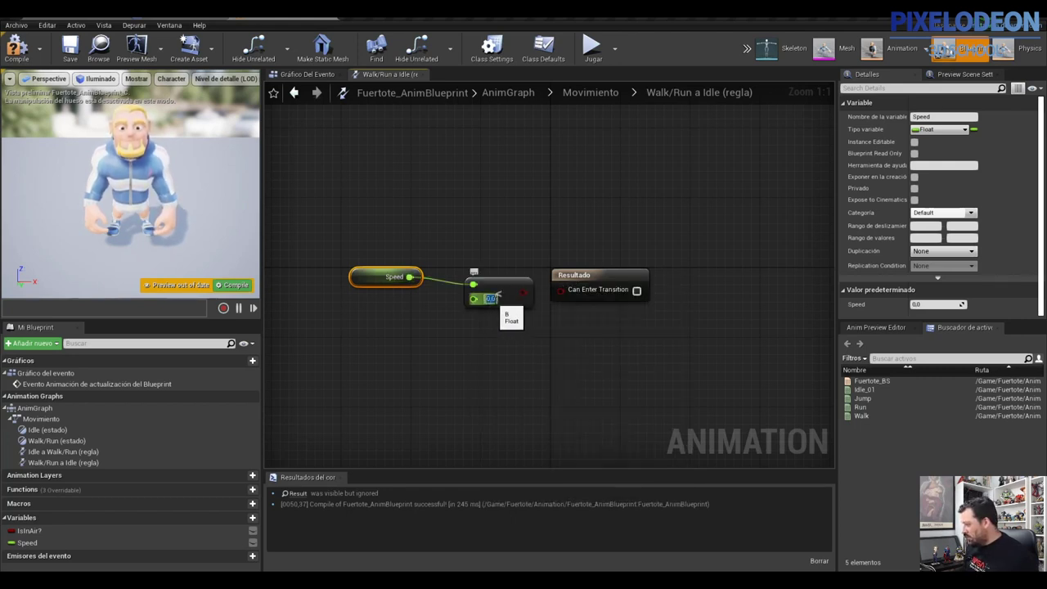
drag(572, 282, 616, 262)
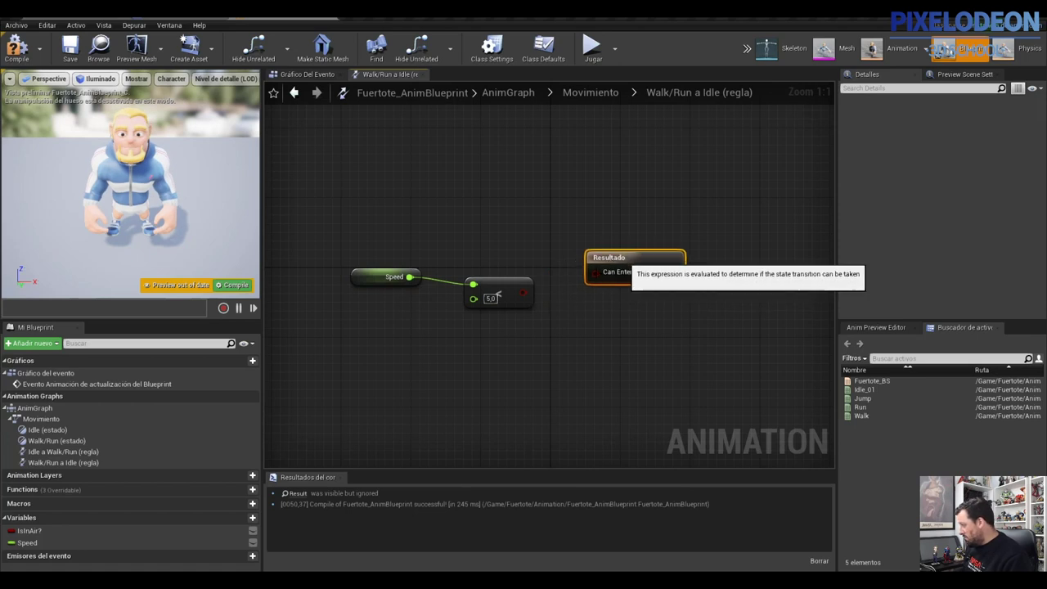
drag(523, 292, 603, 271)
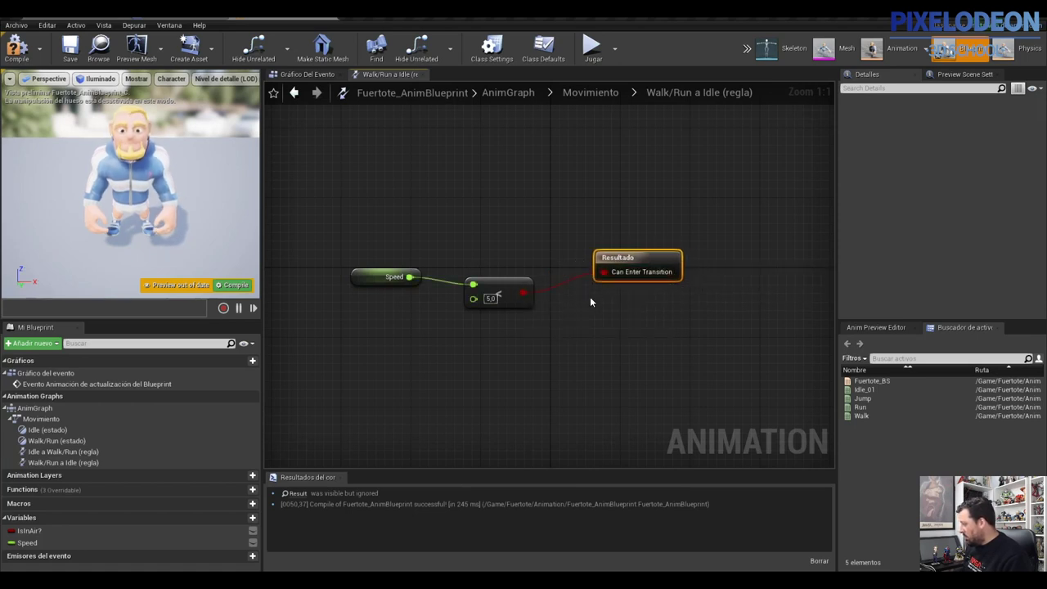
click(591, 93)
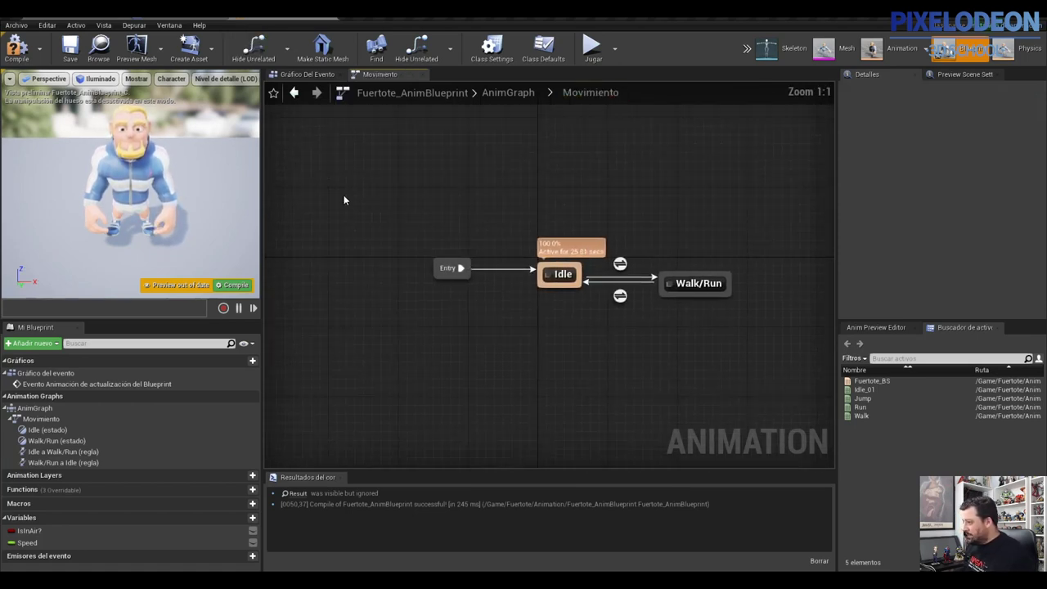
click(17, 47)
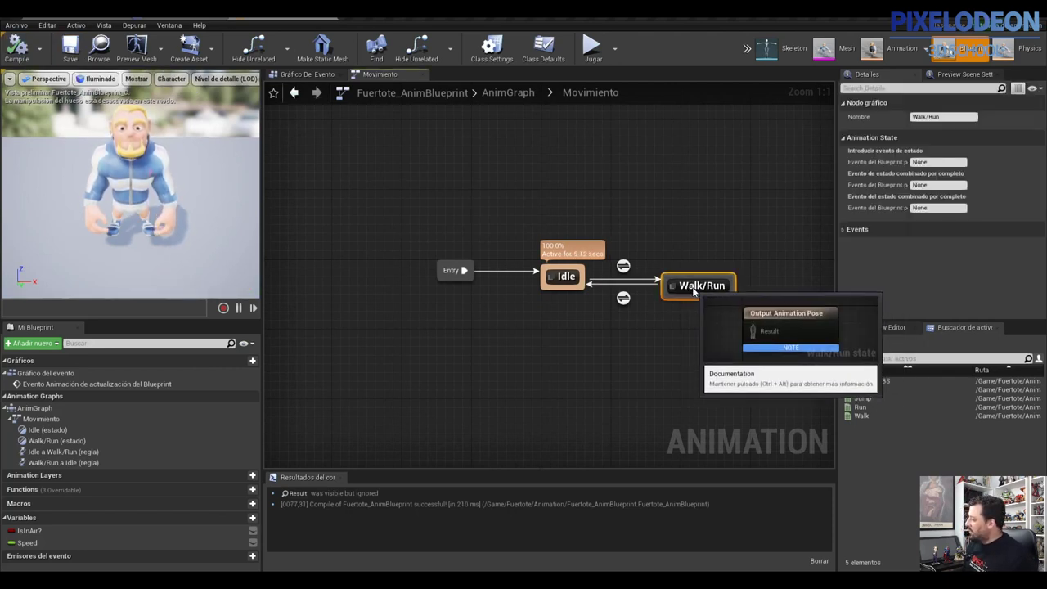
double_click(688, 291)
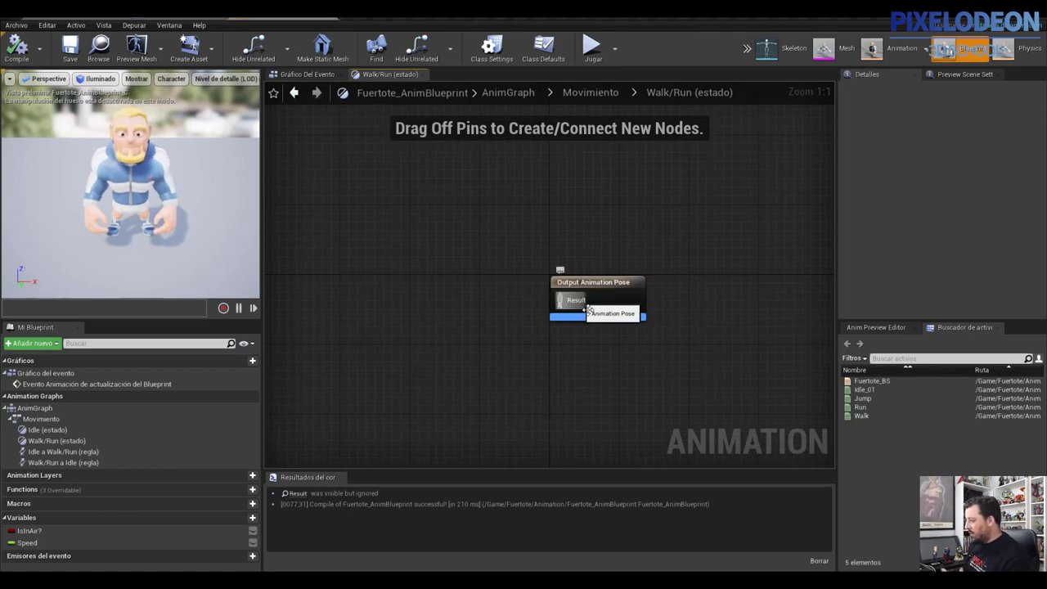
Step: Feed Fuertote_BS into Output Animation Pose with the Speed variable on its Speed pin, then compile
drag(872, 381, 409, 282)
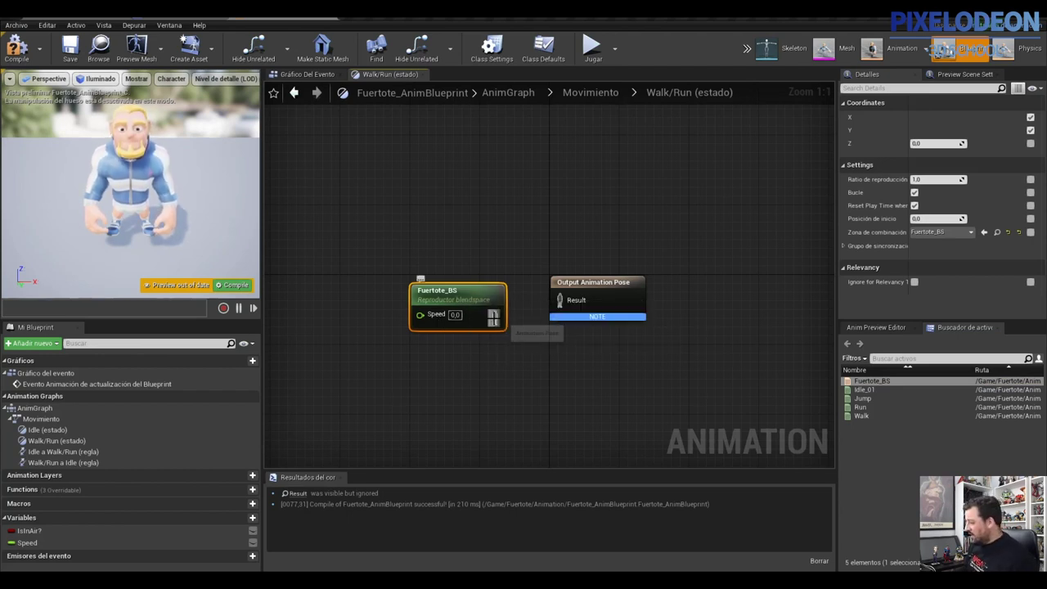
drag(493, 317, 557, 303)
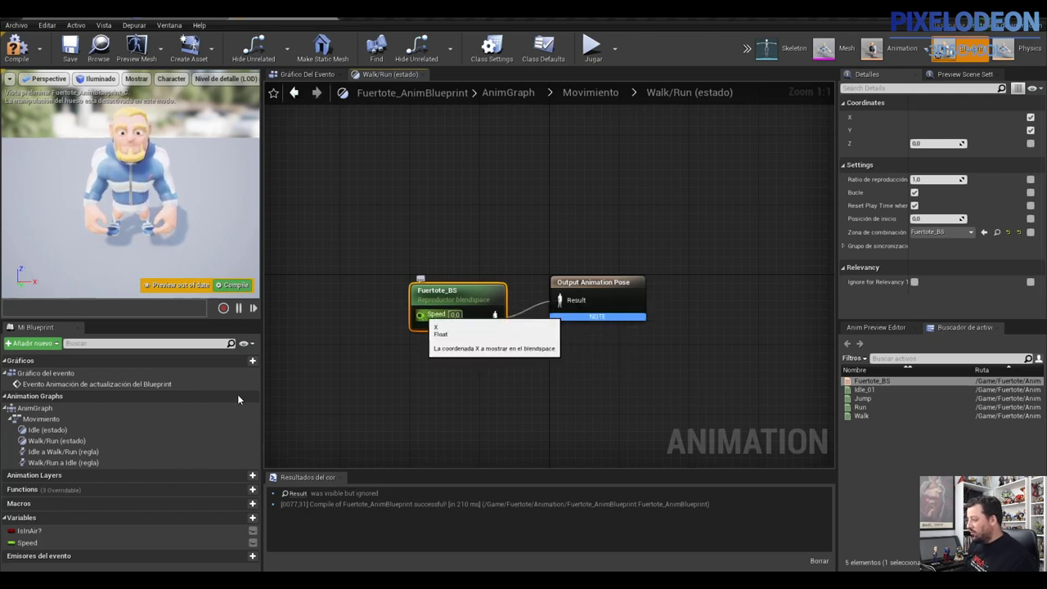
drag(25, 542, 309, 301)
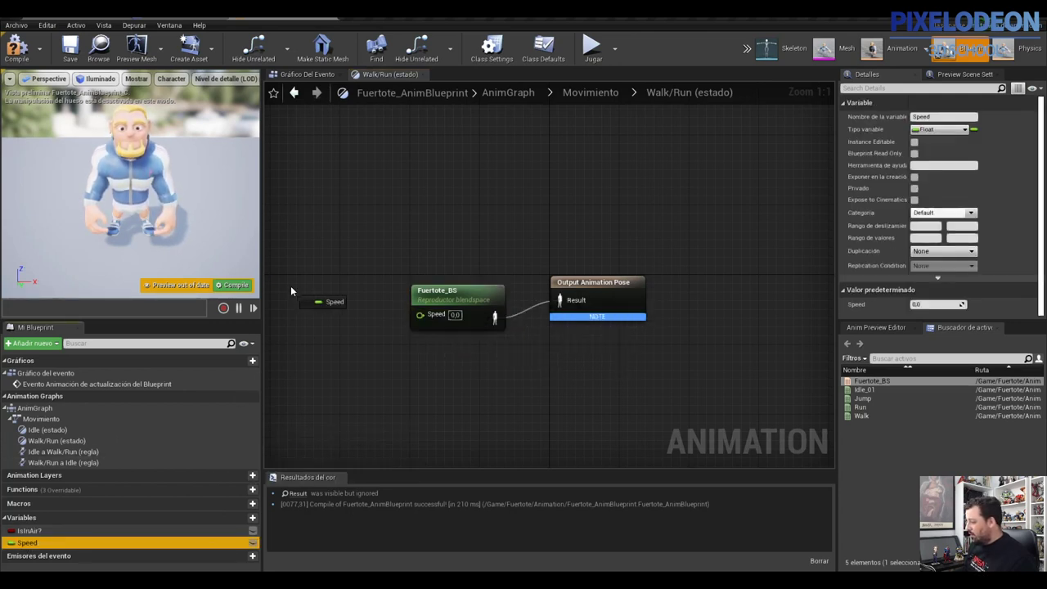
click(315, 301)
drag(353, 299, 419, 318)
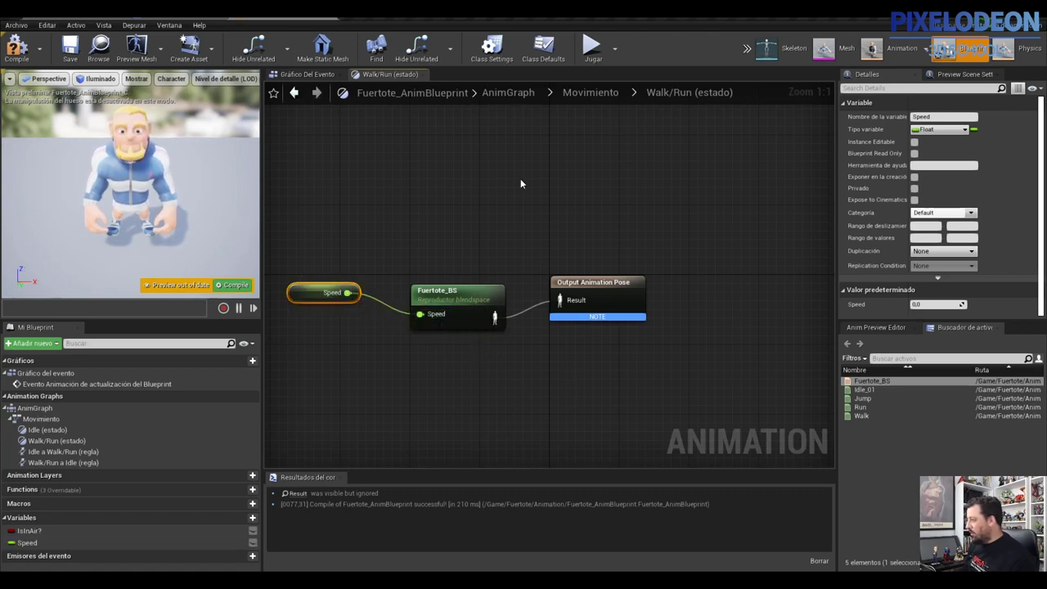
click(16, 47)
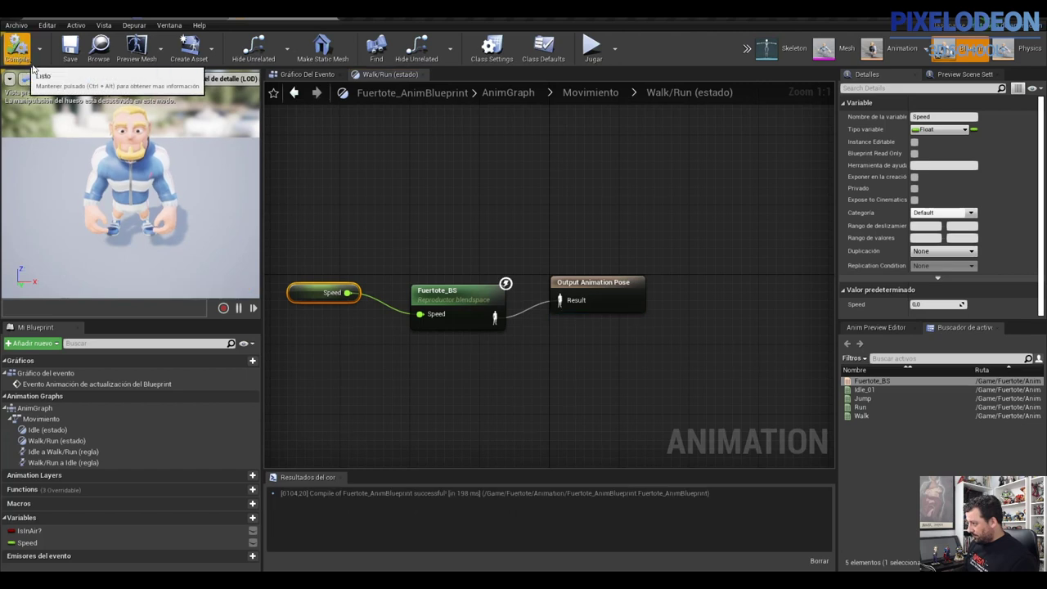
click(589, 92)
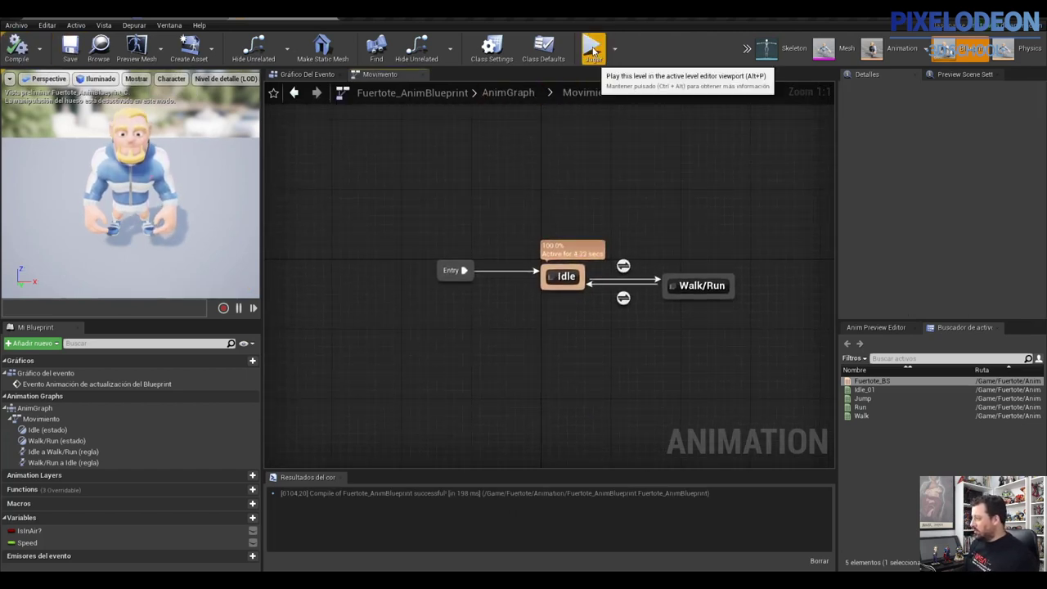
Step: Play-test the level standalone, walking the character forward with W
click(592, 50)
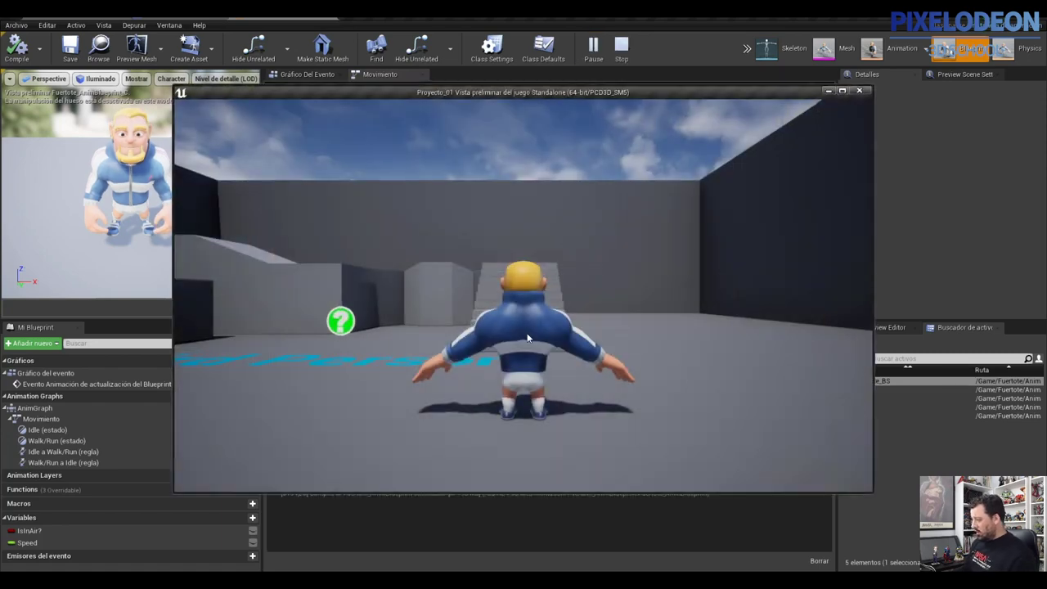
key(w)
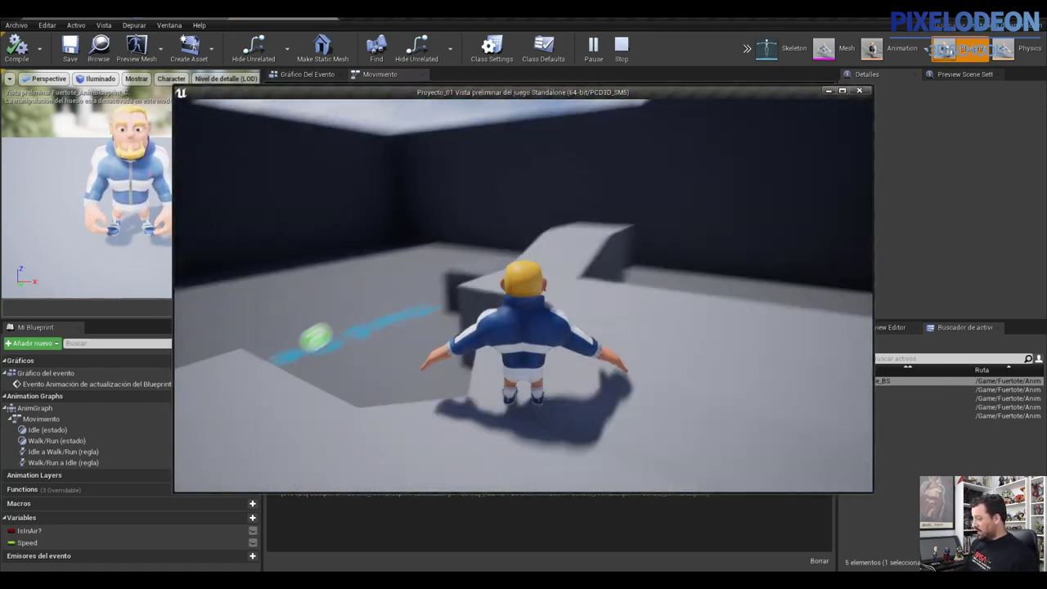
key(Escape)
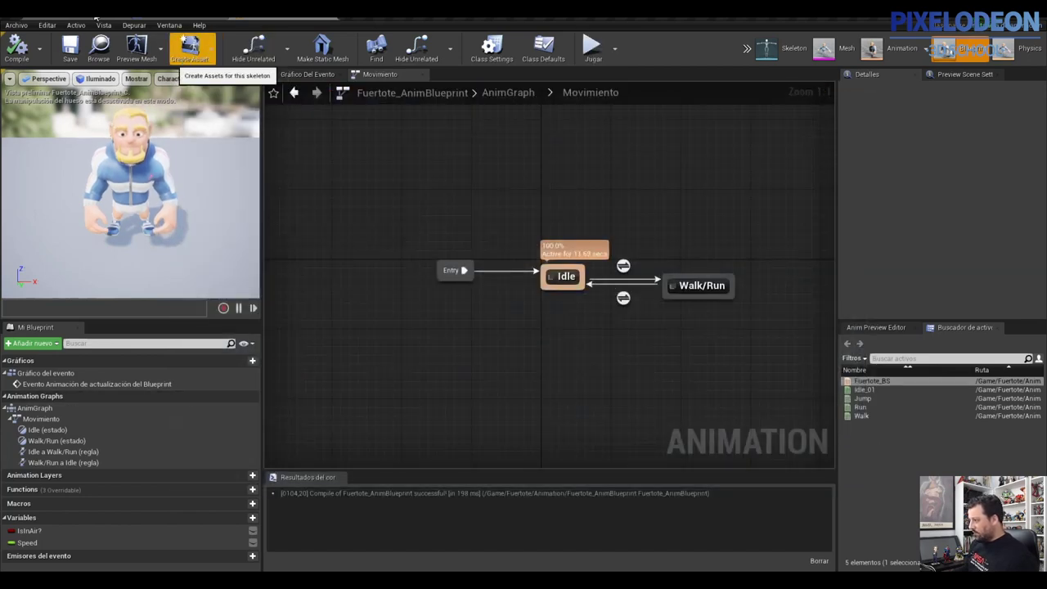
Step: Back in the level editor, open the ThirdPersonCharacter Blueprint from the World Outliner
click(90, 16)
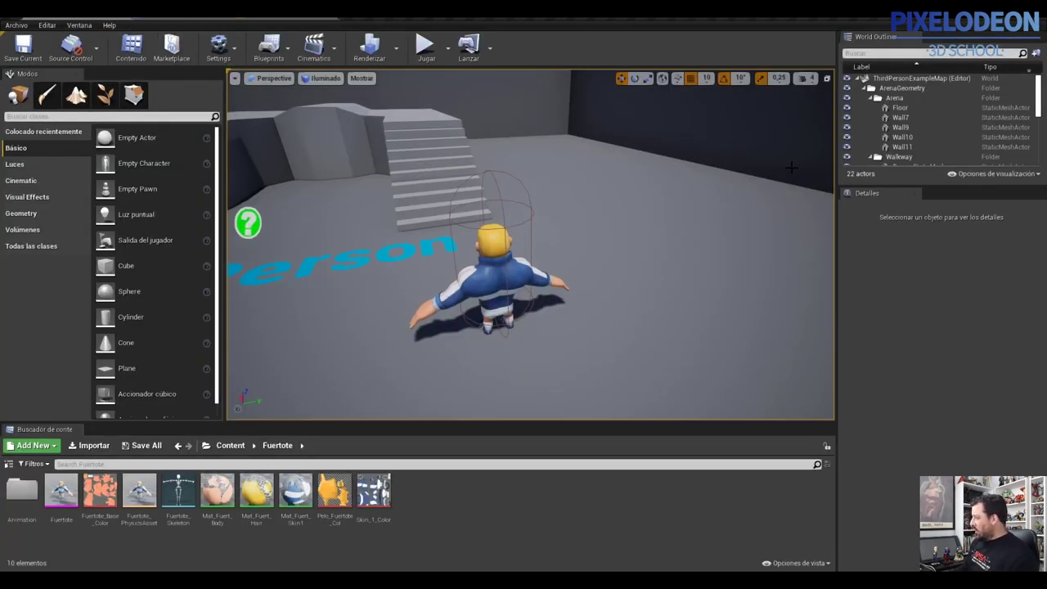
scroll(934, 152, down, 2)
scroll(934, 152, down, 2)
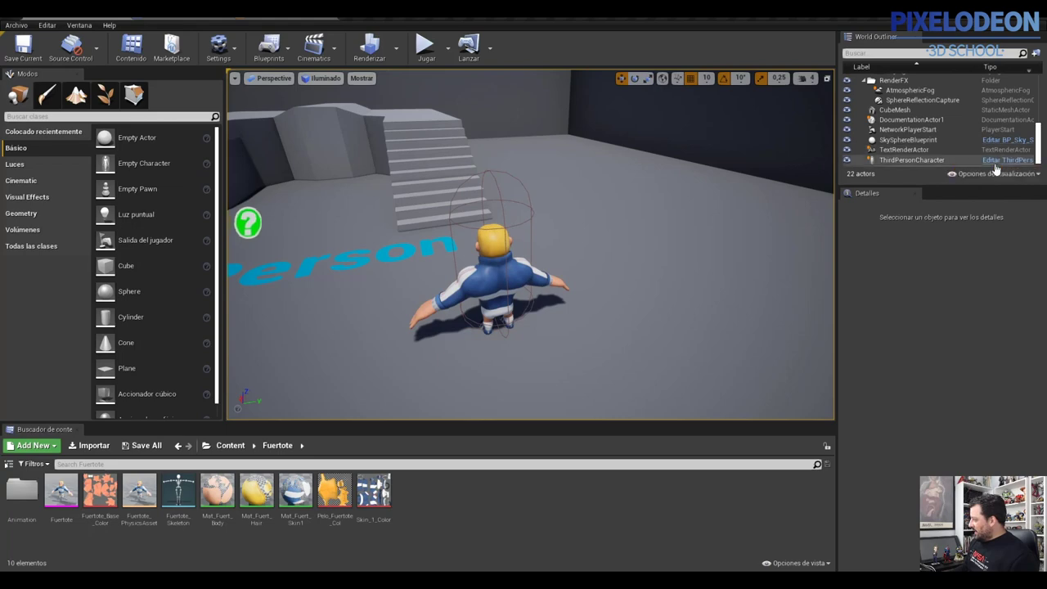
click(1004, 162)
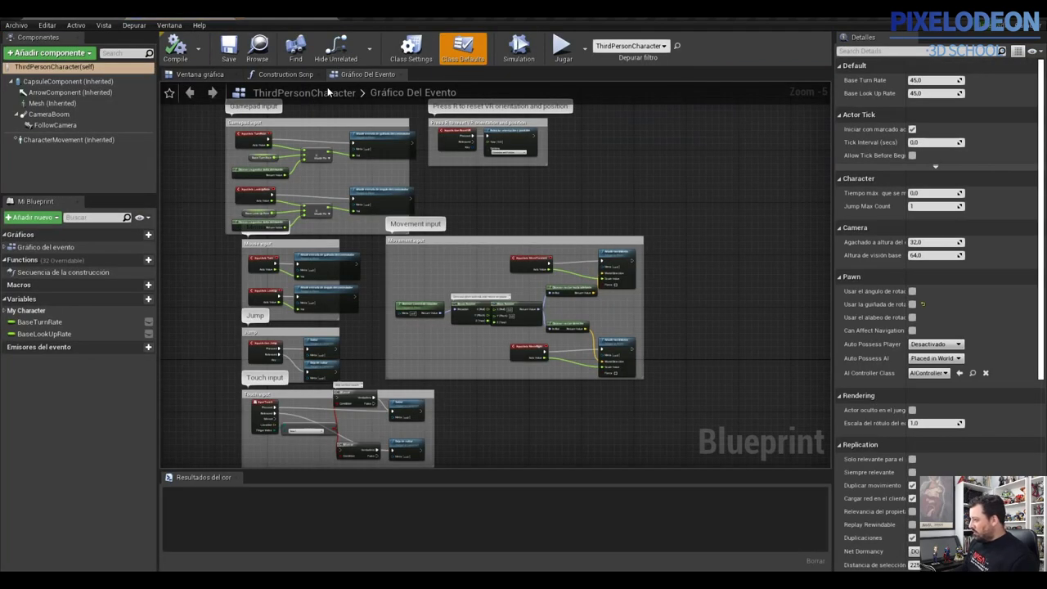
Step: On the Mesh (Inherited) component, set Anim Class to Fuertote_AnimBlueprint_C, then compile and save ThirdPersonCharacter
click(72, 104)
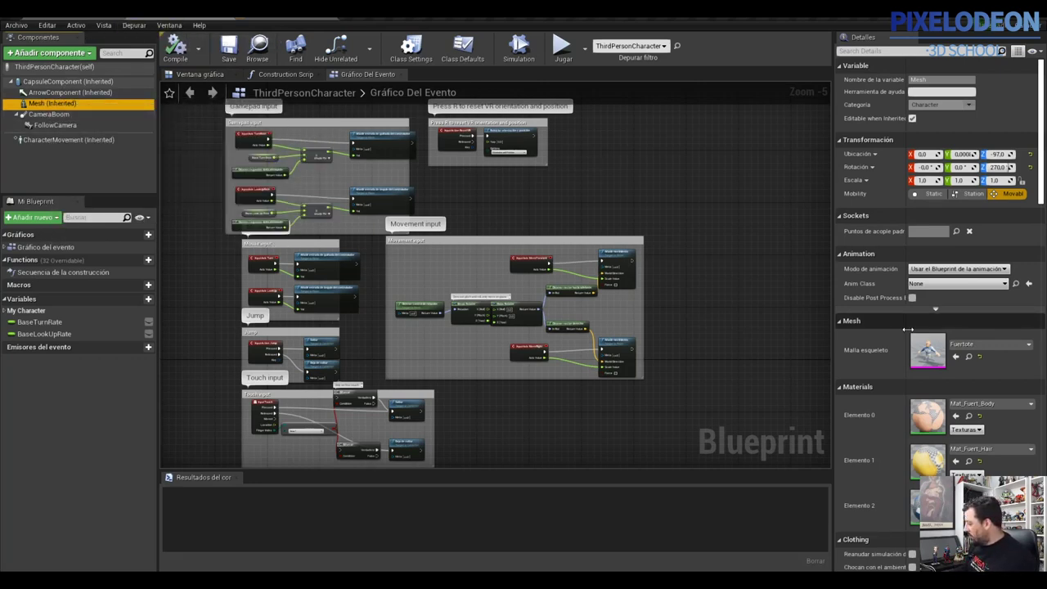
click(975, 345)
click(980, 350)
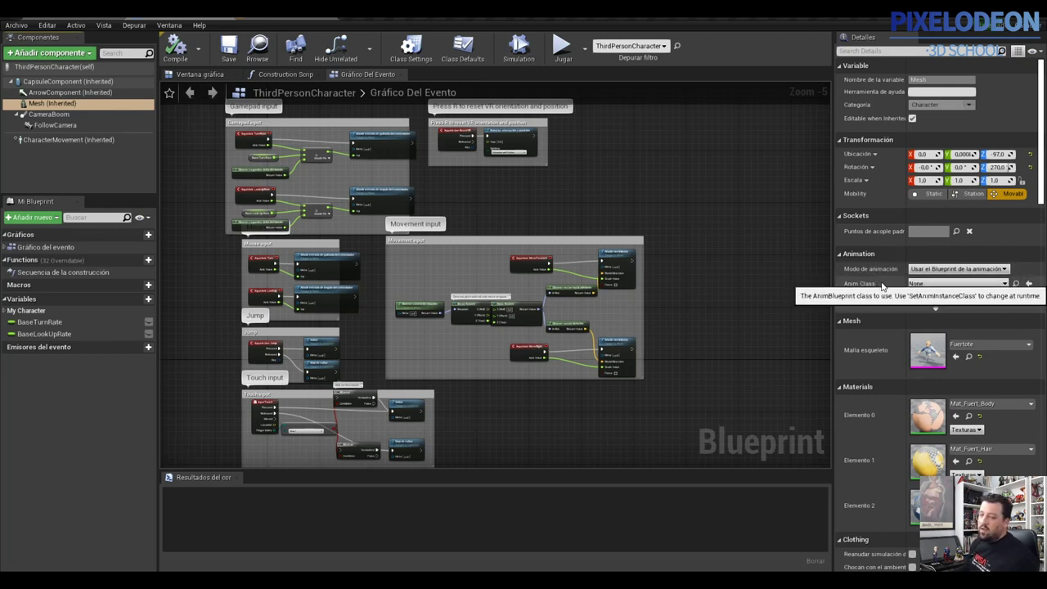
click(957, 285)
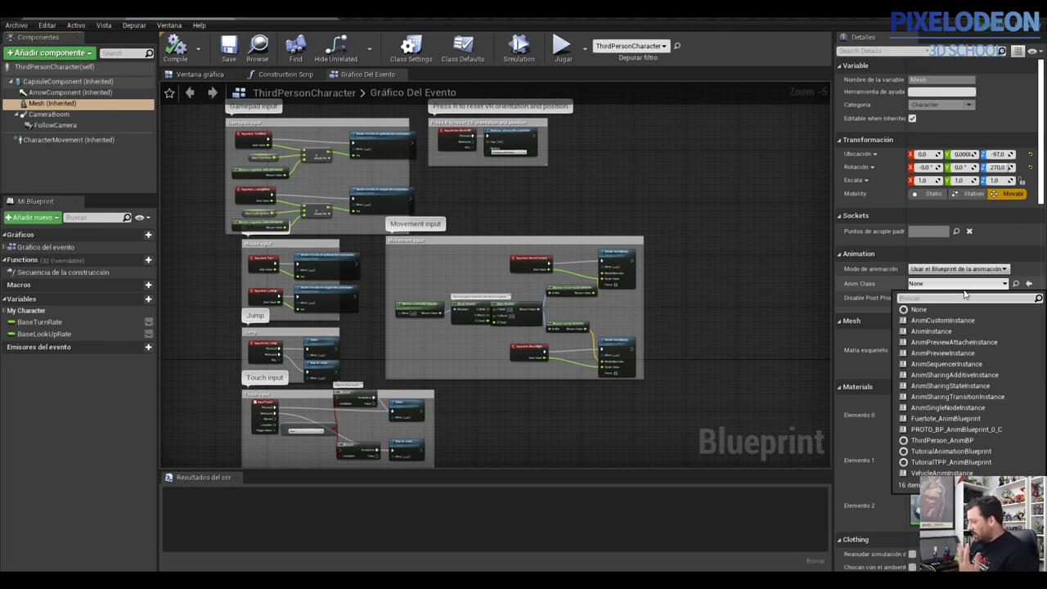
click(951, 421)
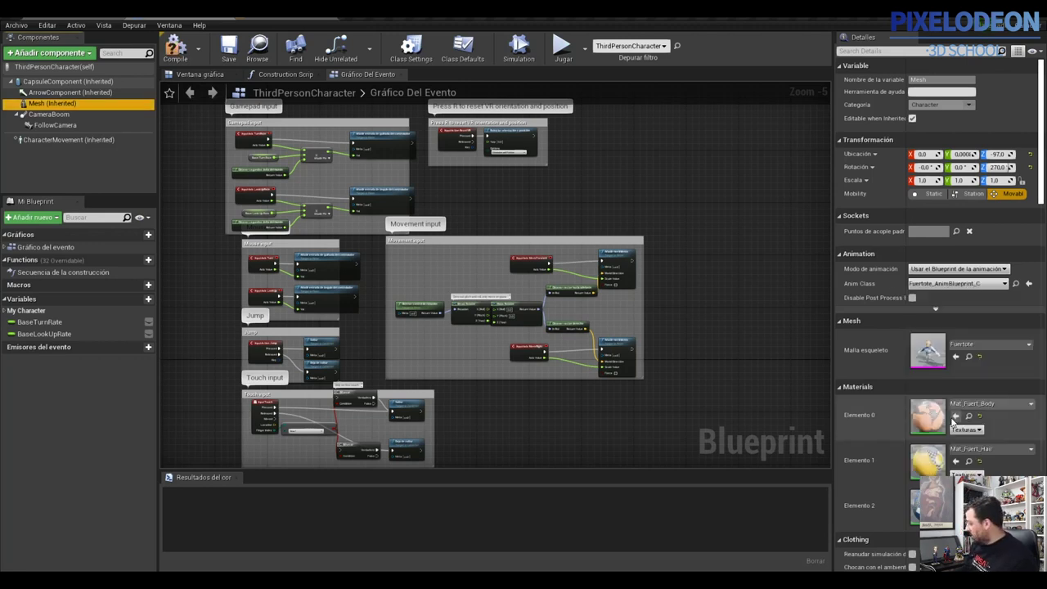
click(174, 49)
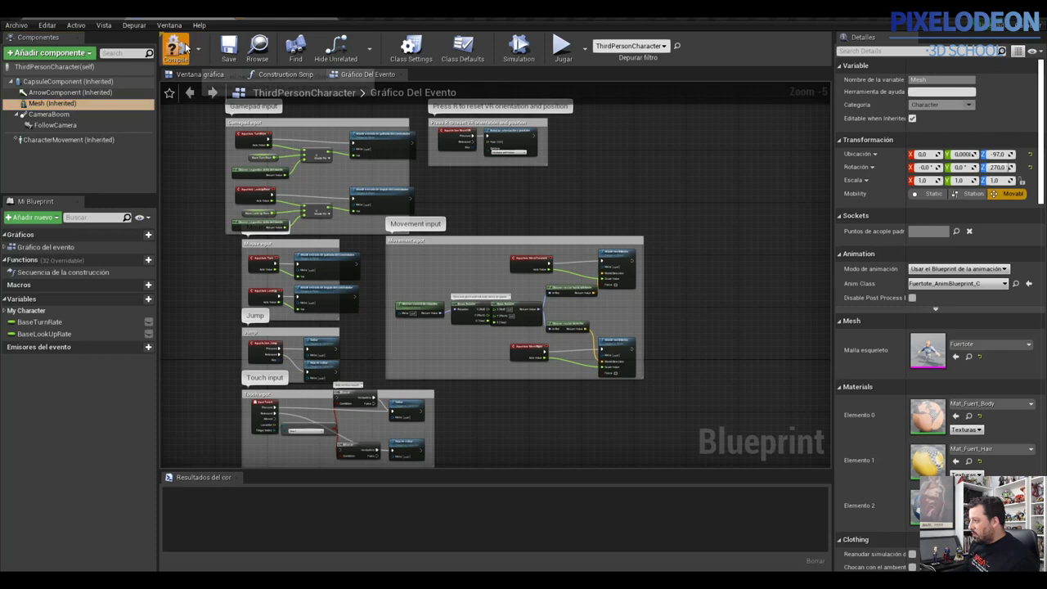
click(229, 47)
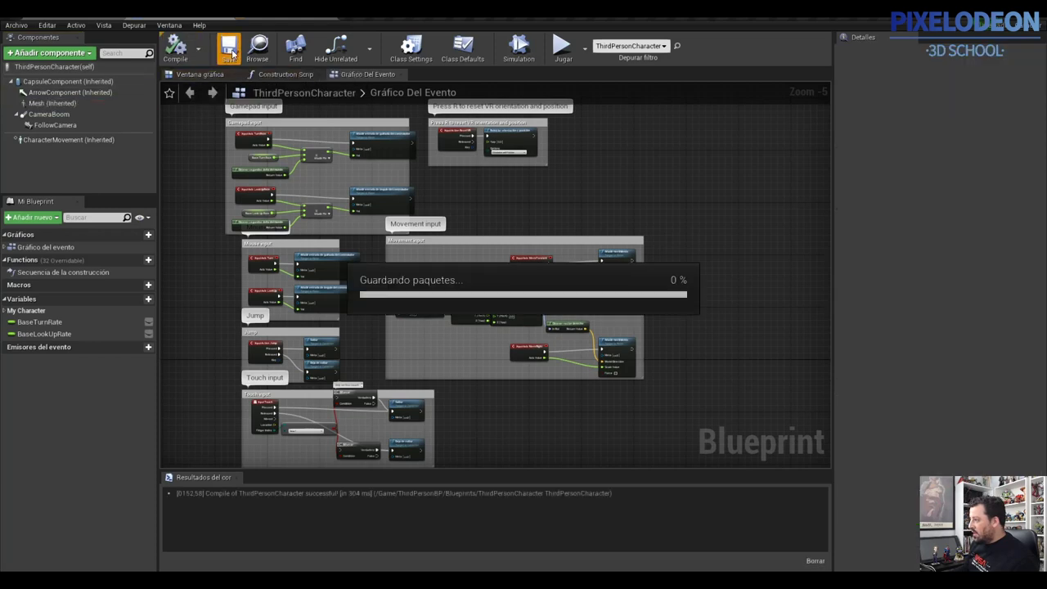
click(563, 48)
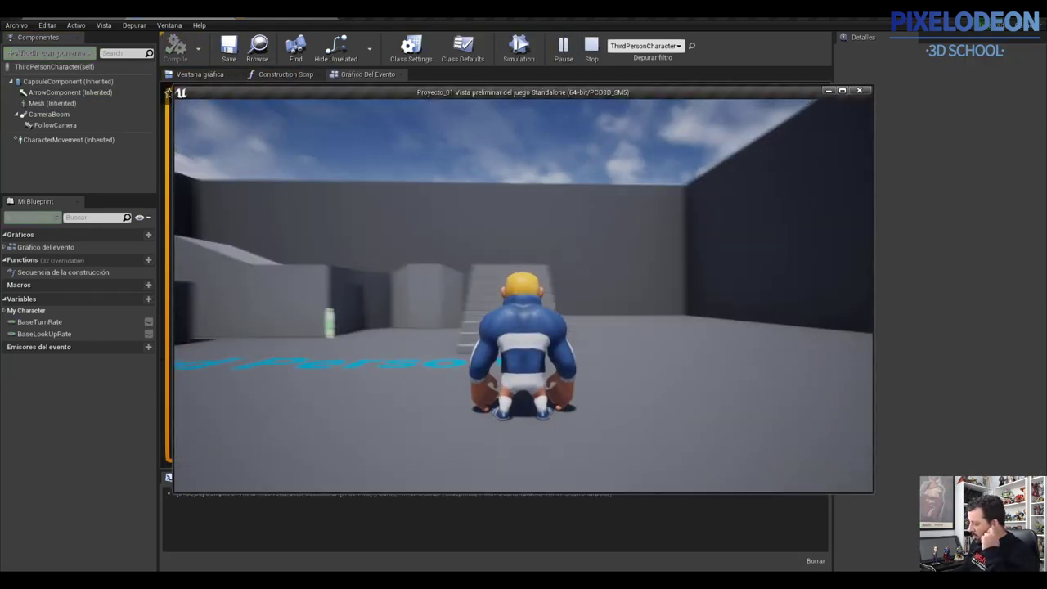
mouse_move(524, 294)
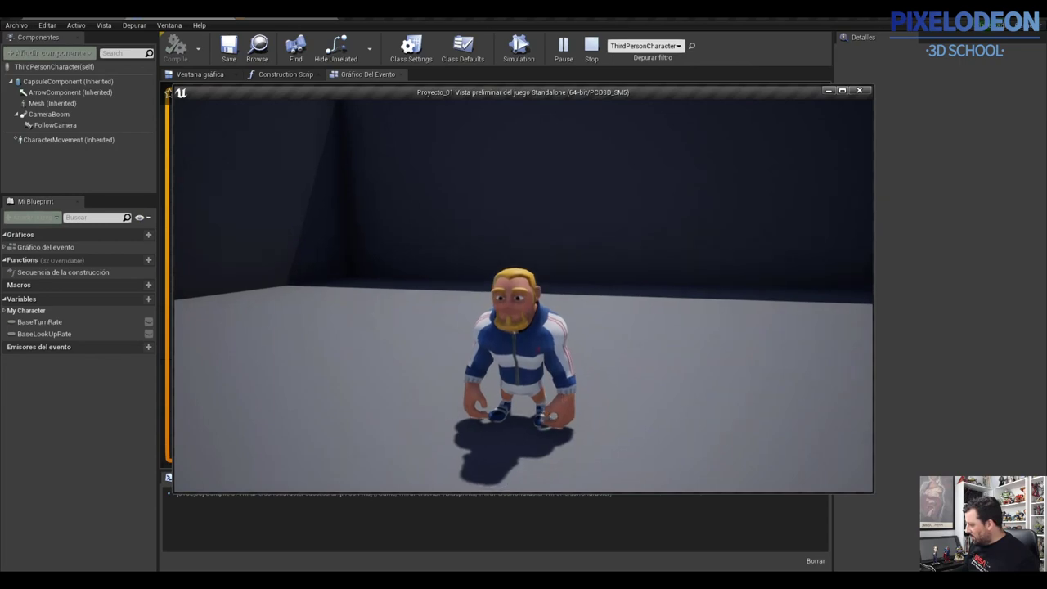
key(w)
key(w)
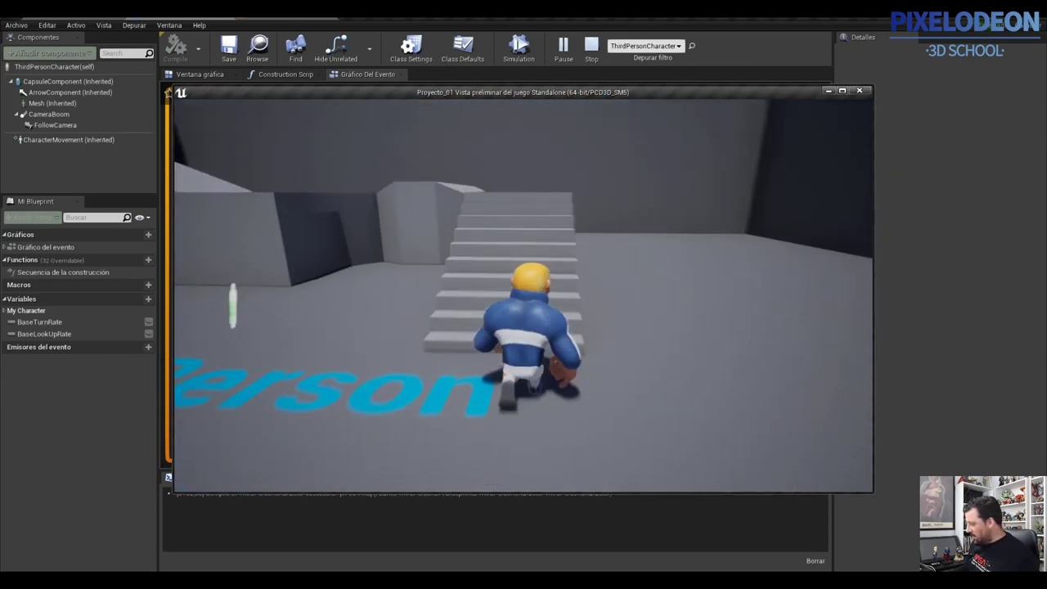
key(w)
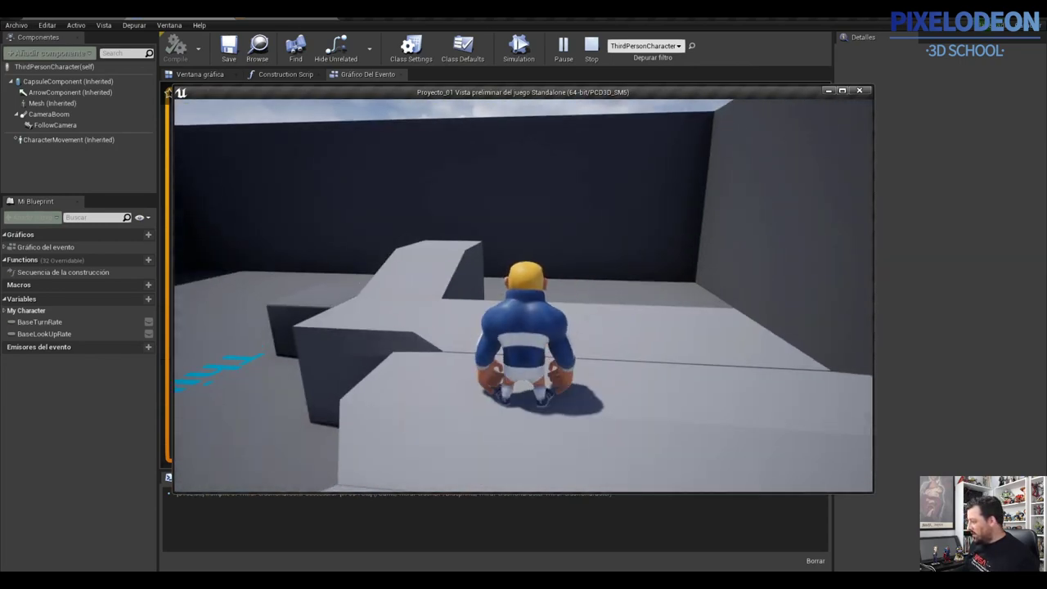
key(w)
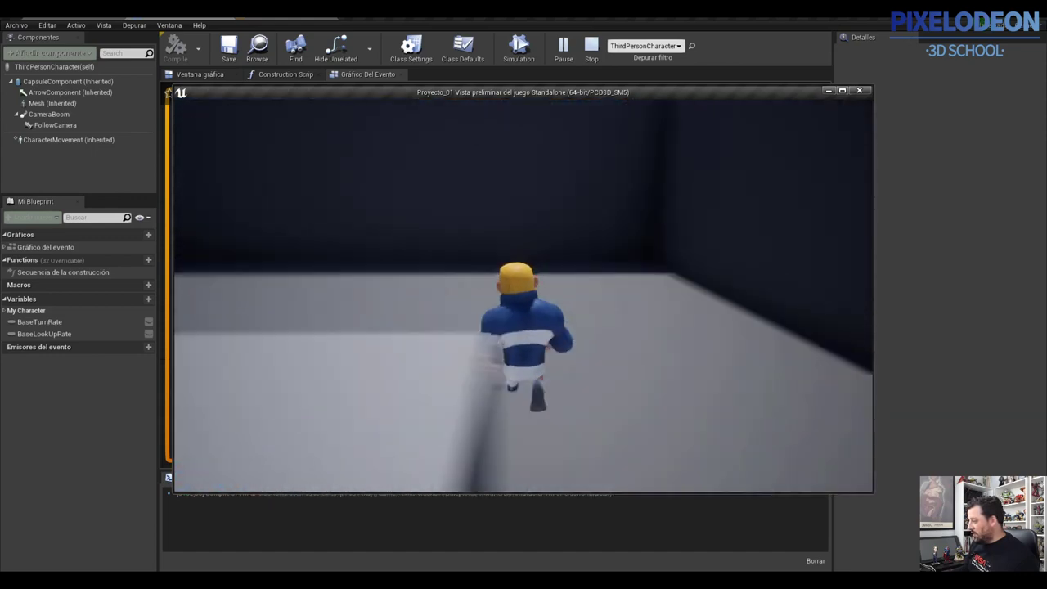
key(w)
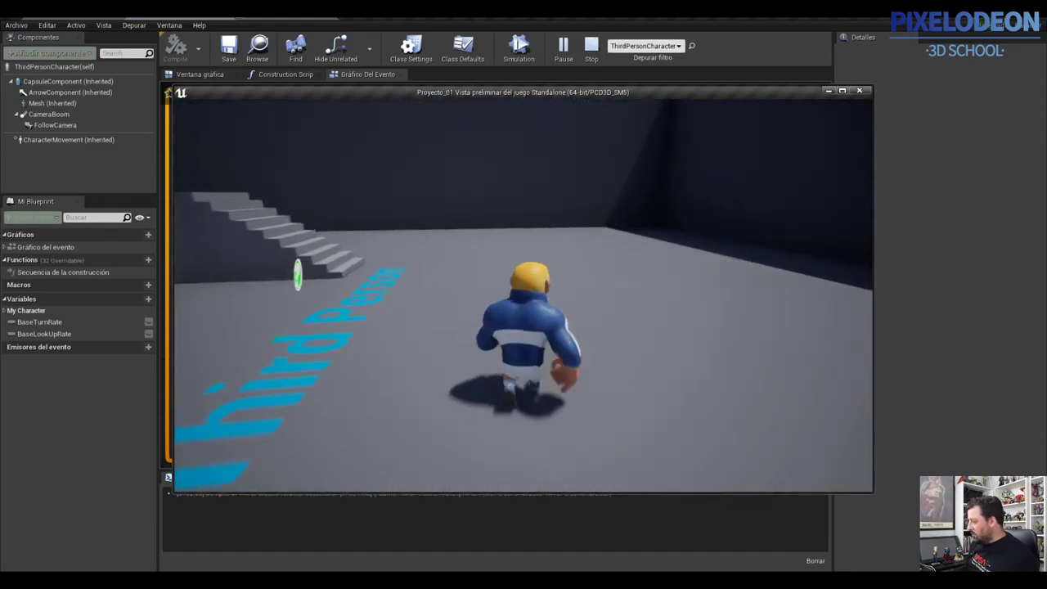
key(Escape)
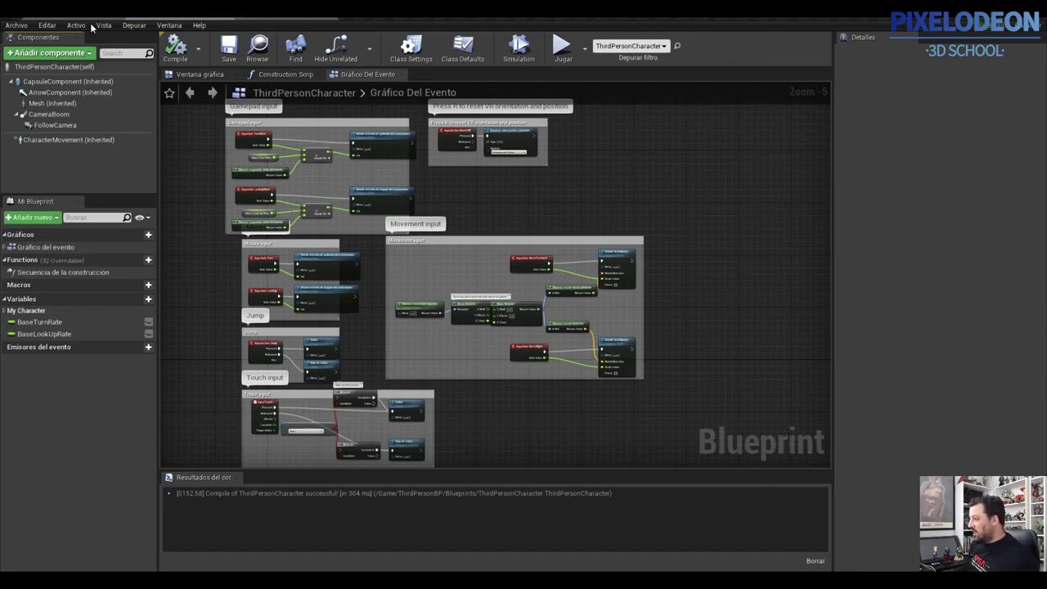
Step: Filter CharacterMovement (Inherited) details by 'walk', change Velocidad máx. a pie from 600 to 175, and recompile
click(47, 140)
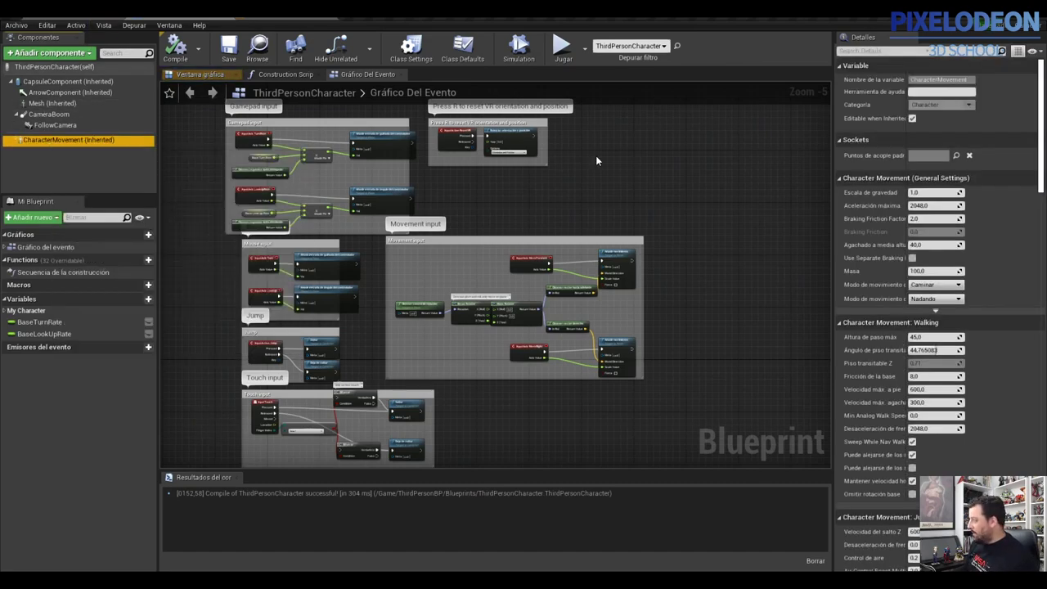
text(walk)
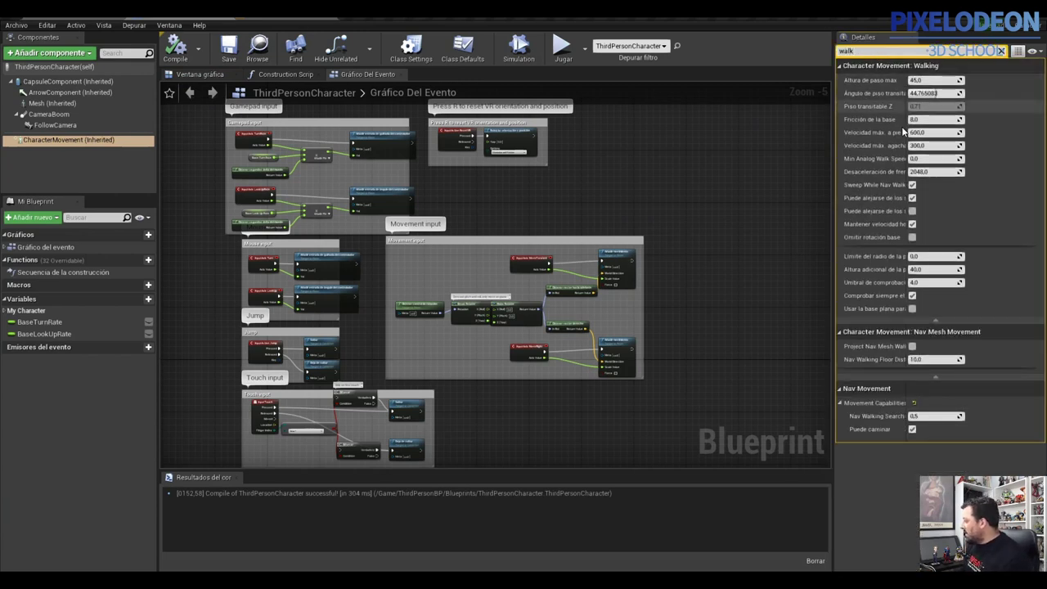
click(922, 133)
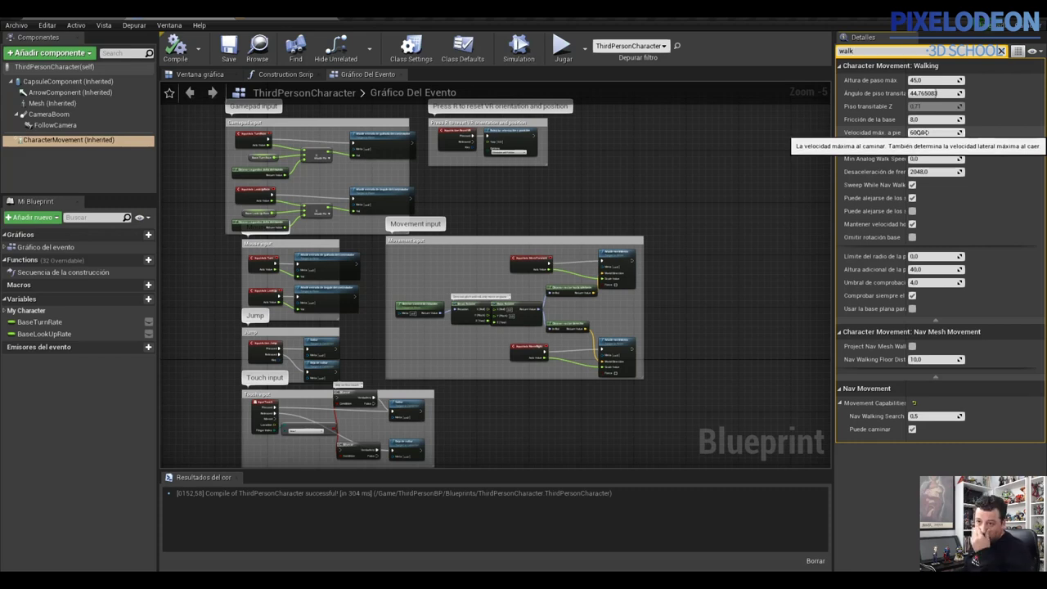
double_click(922, 133)
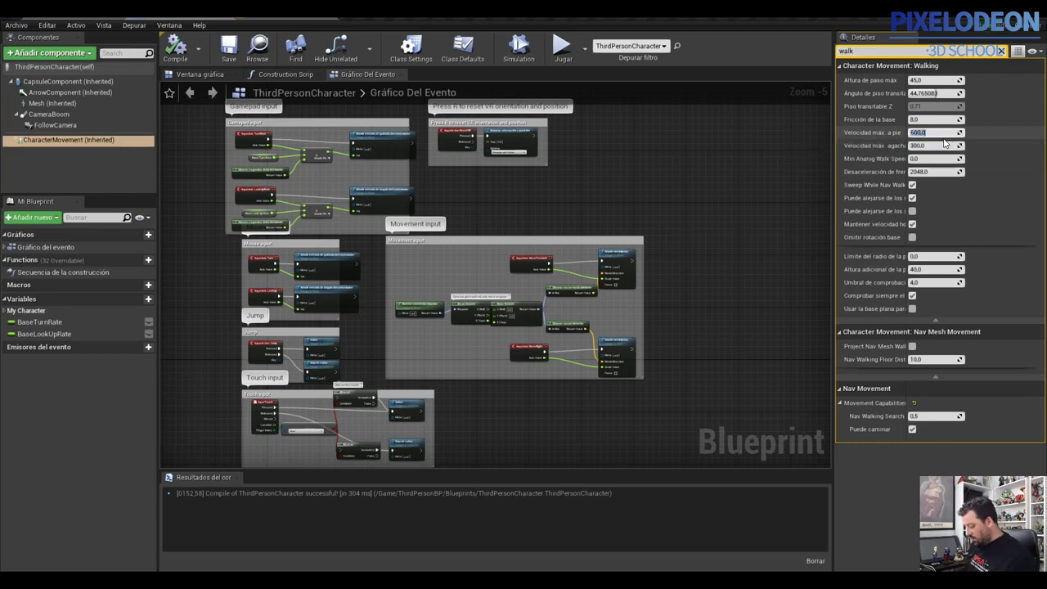
text(150)
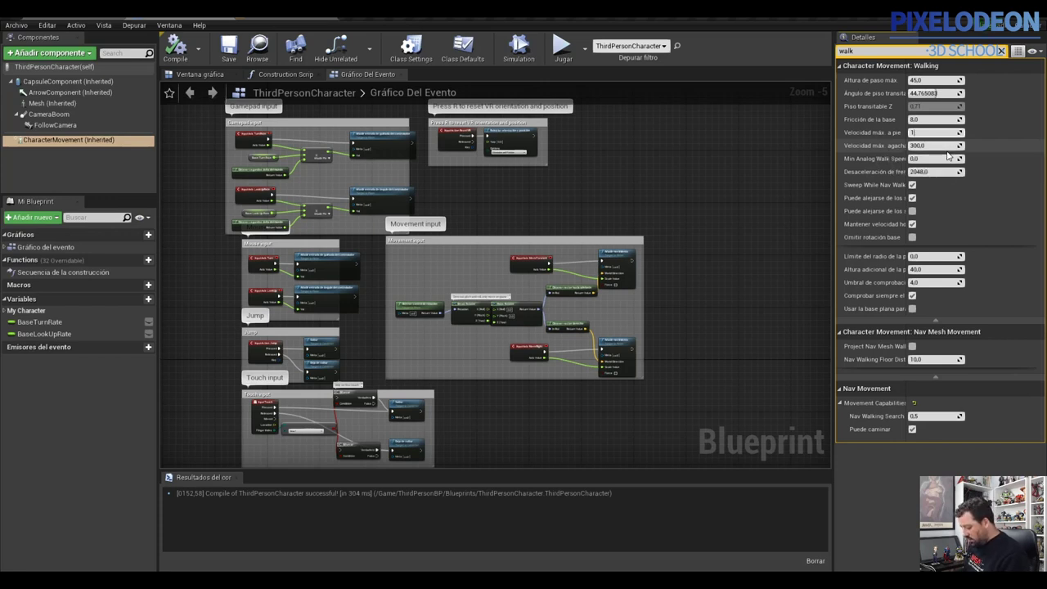
key(Return)
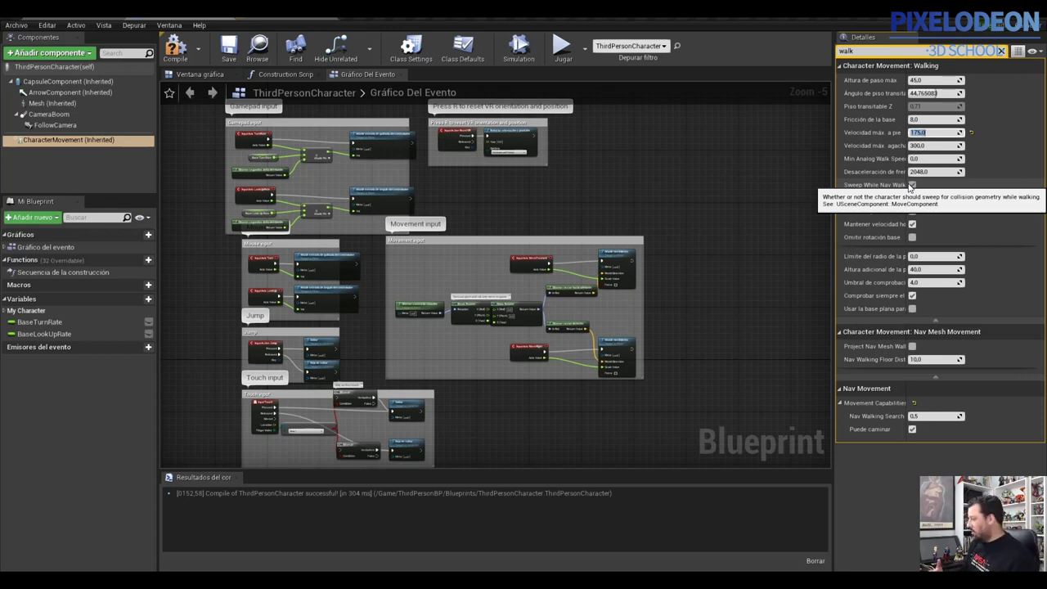
click(912, 185)
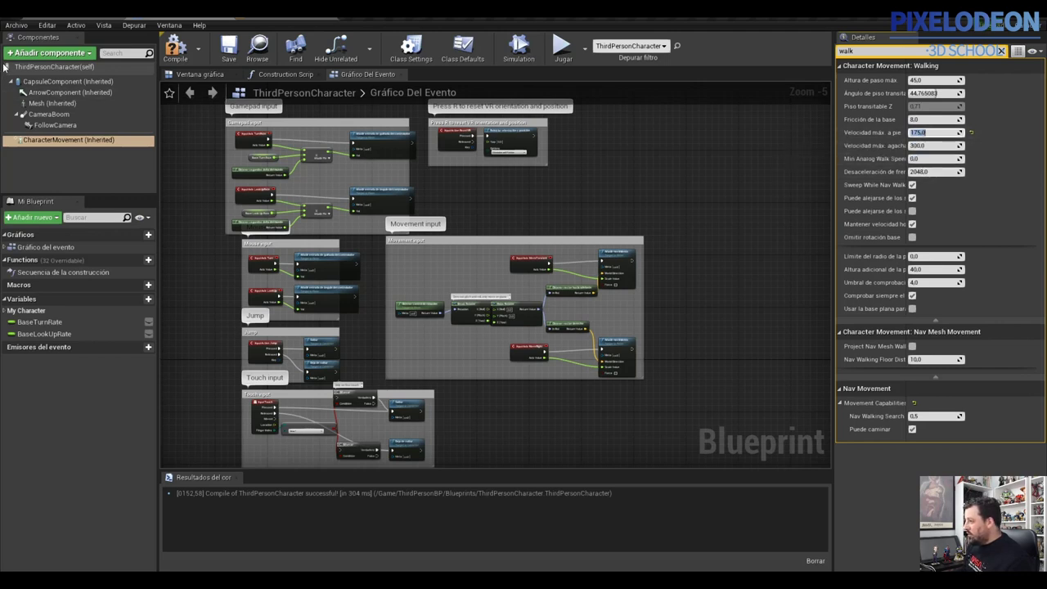
click(176, 47)
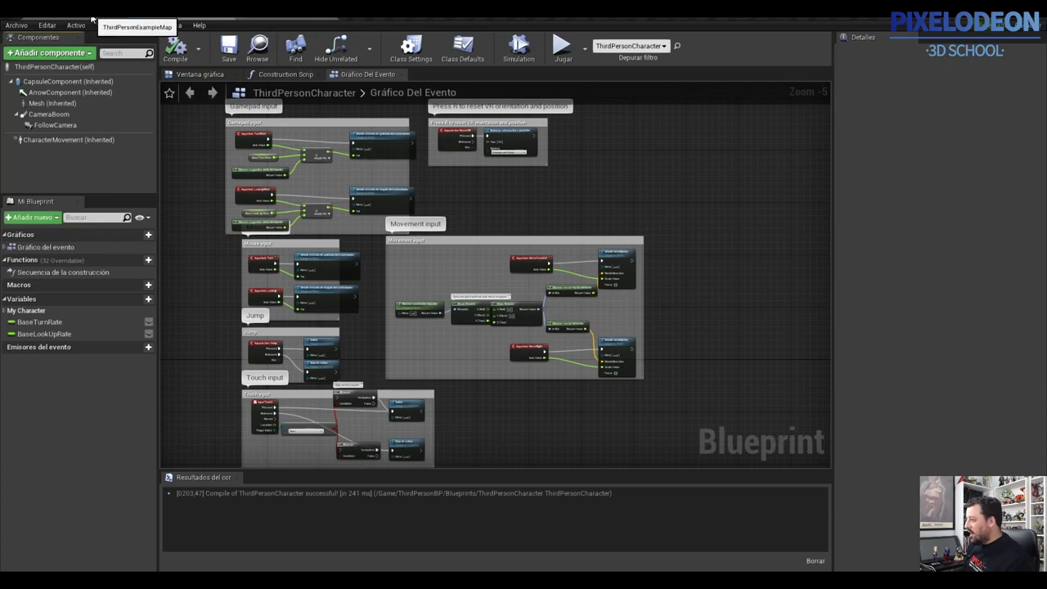
click(561, 47)
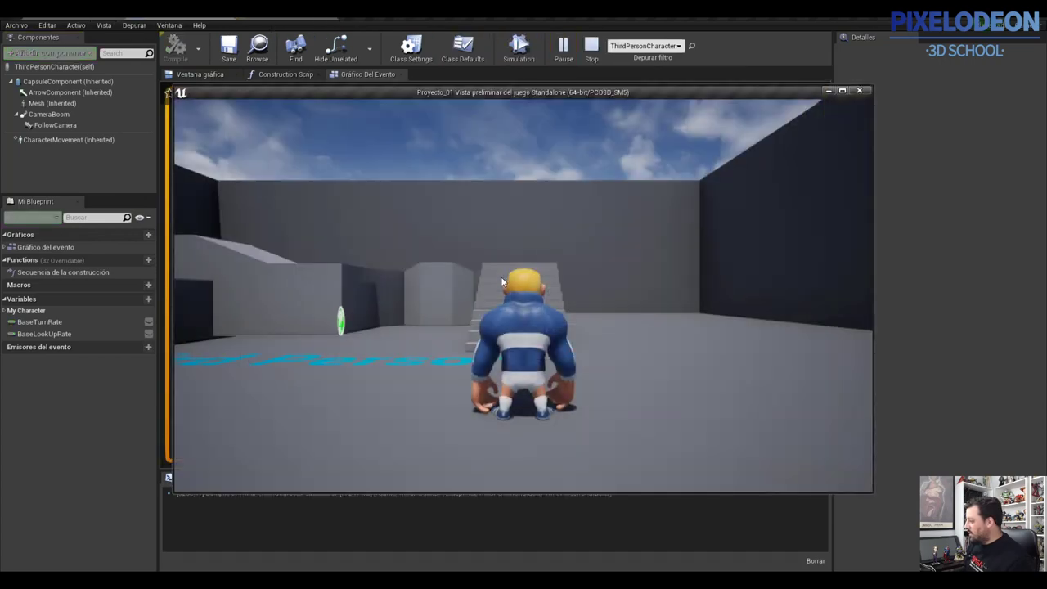
key(w)
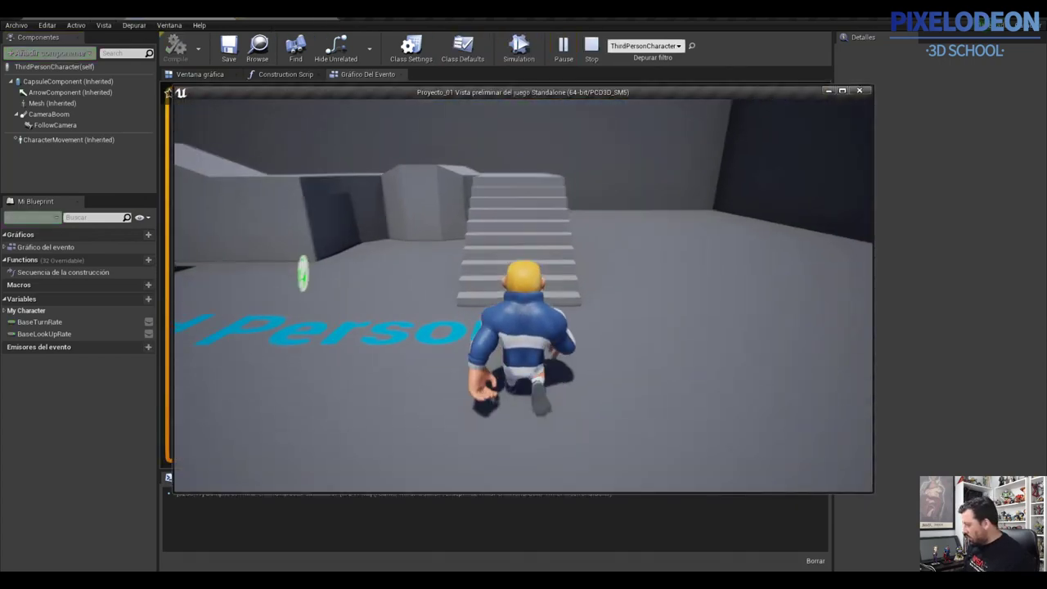
key(w)
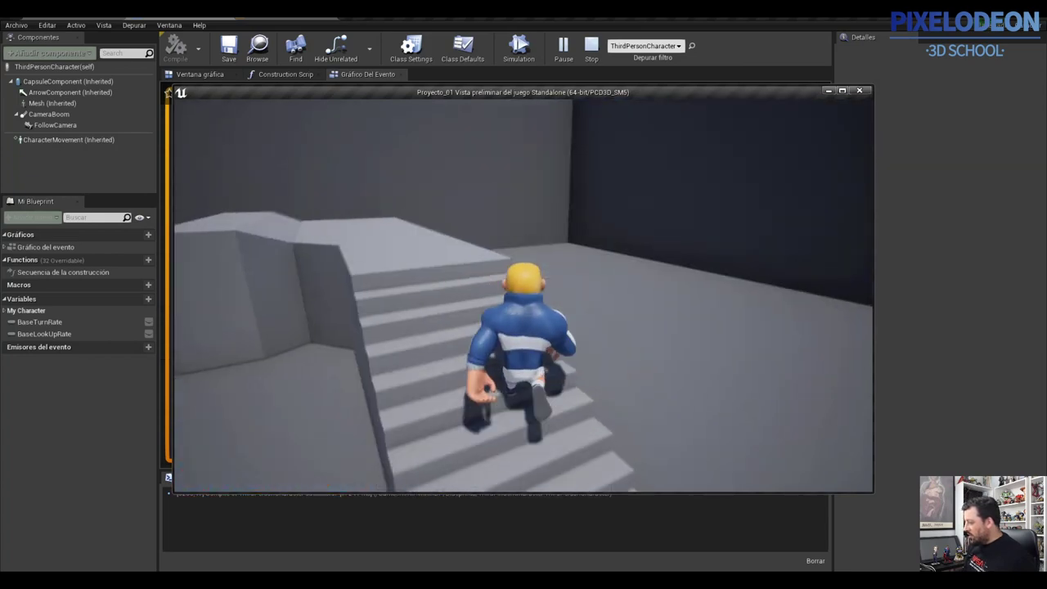
key(w)
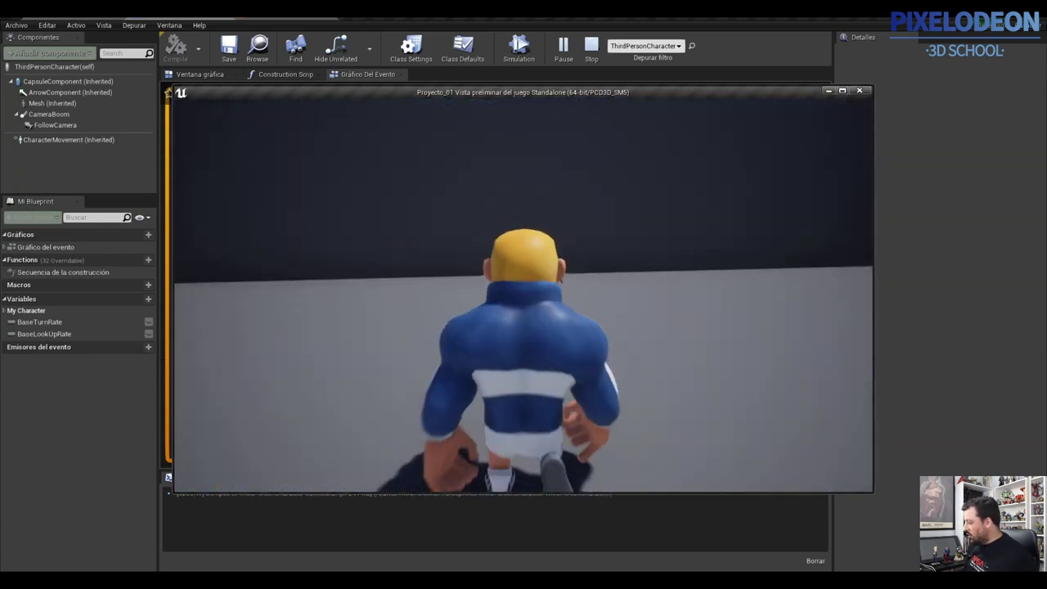
key(d)
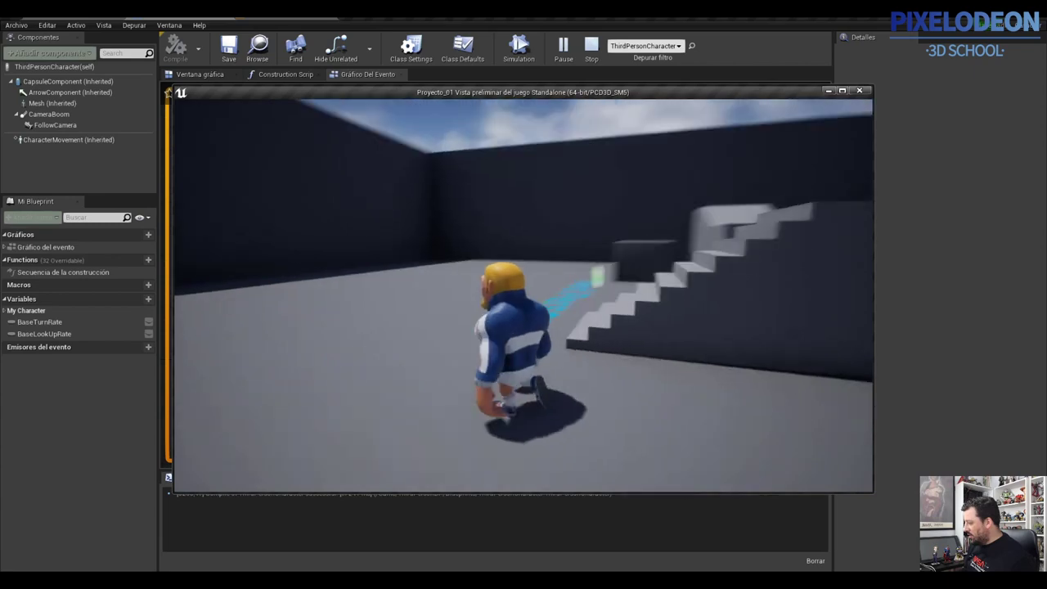
key(Escape)
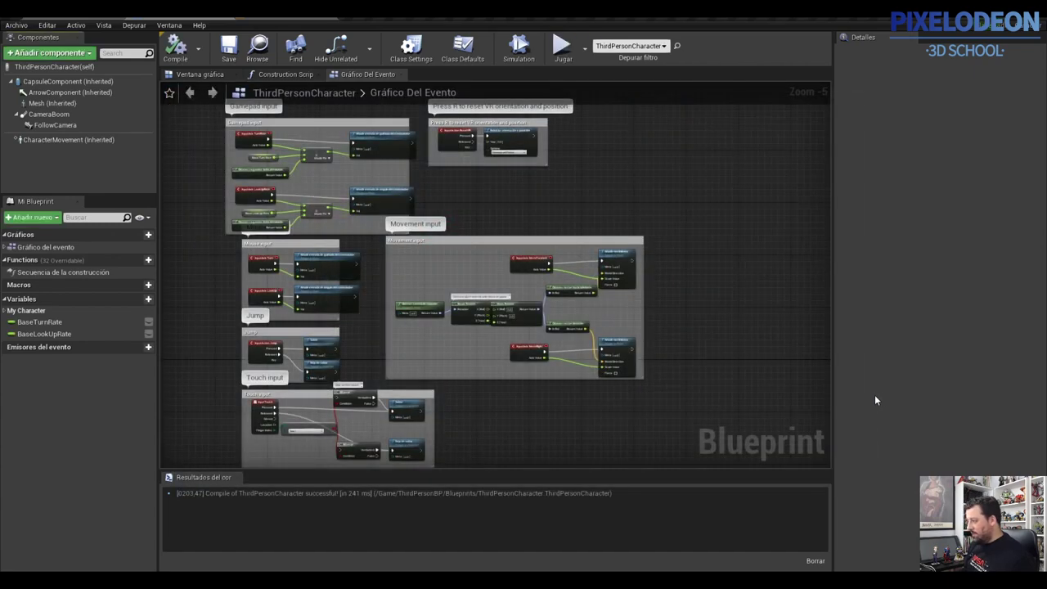
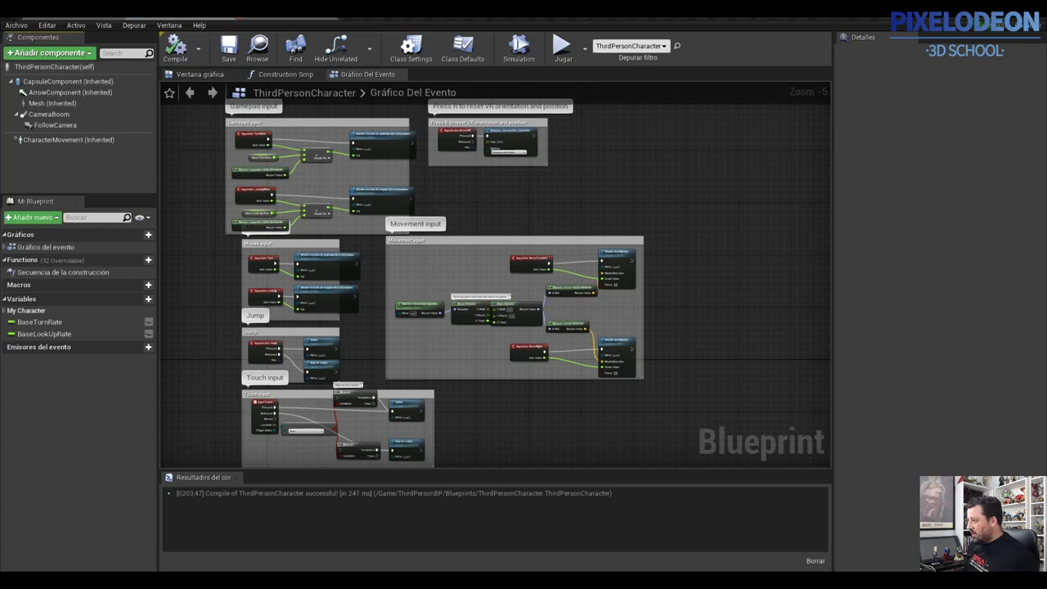
Step: Preview the Fuertote_BS blend at Speed around 180, then check the AnimBlueprint and return to ThirdPersonCharacter
click(57, 17)
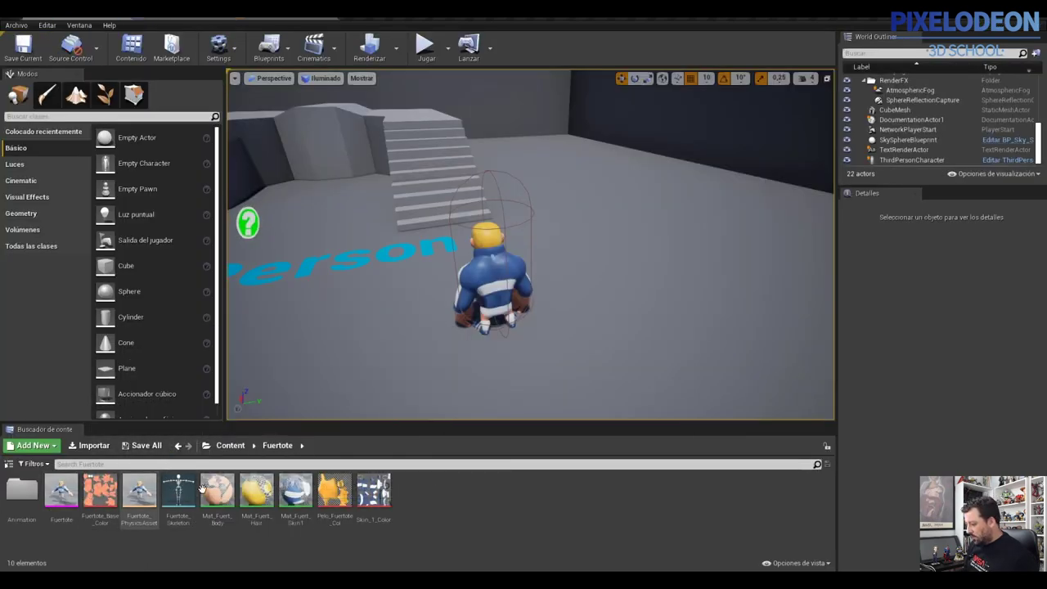
double_click(30, 488)
double_click(63, 491)
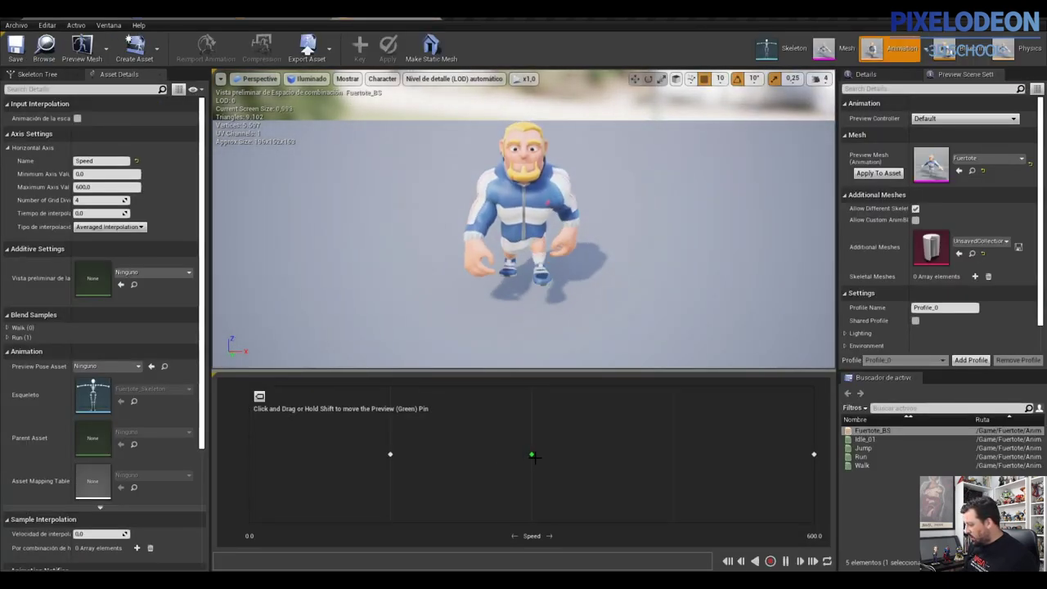
drag(533, 457, 415, 469)
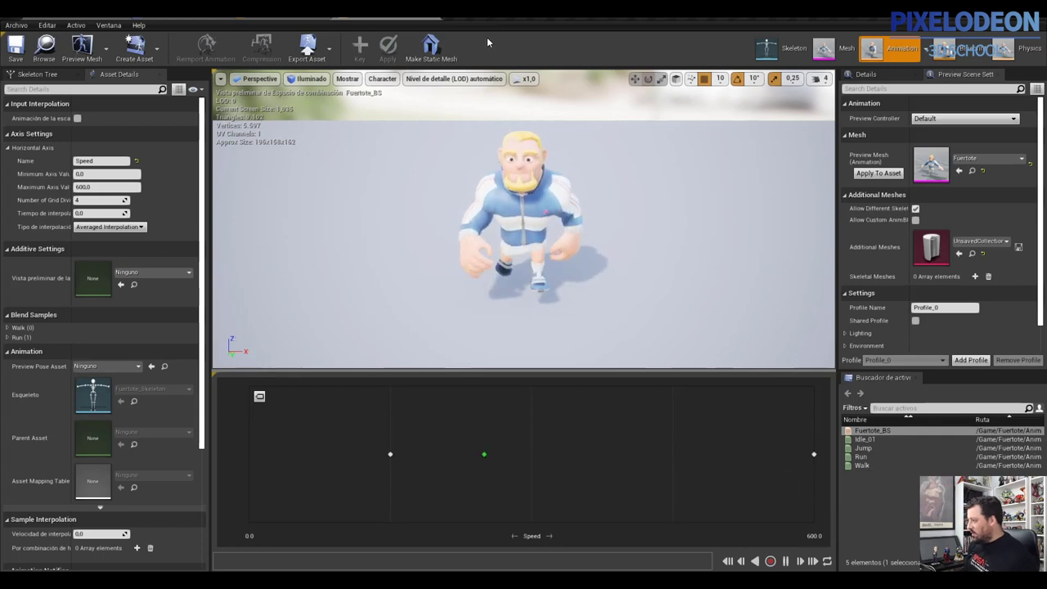
click(429, 10)
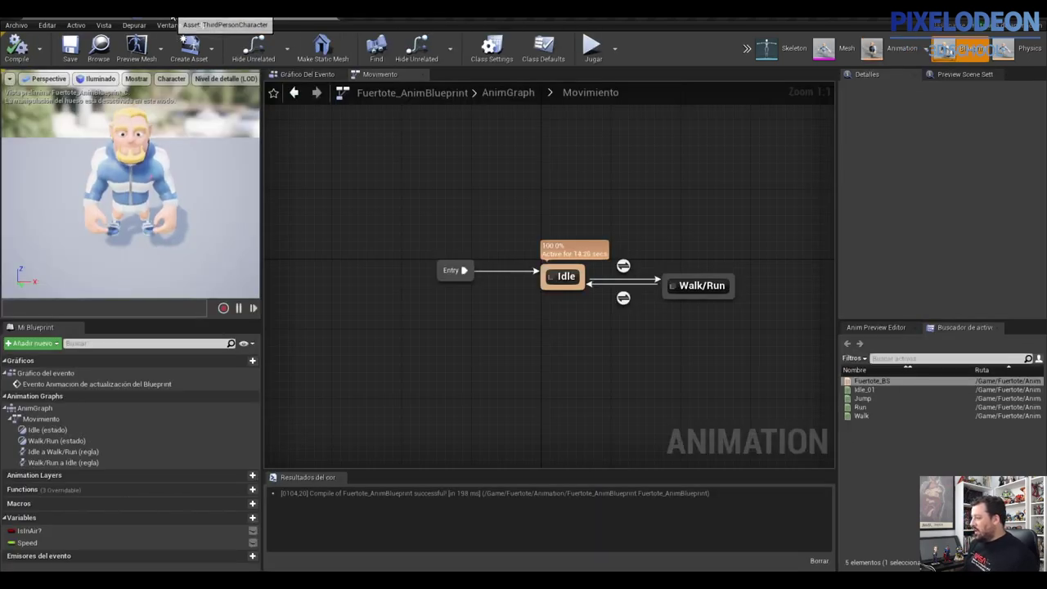
click(186, 10)
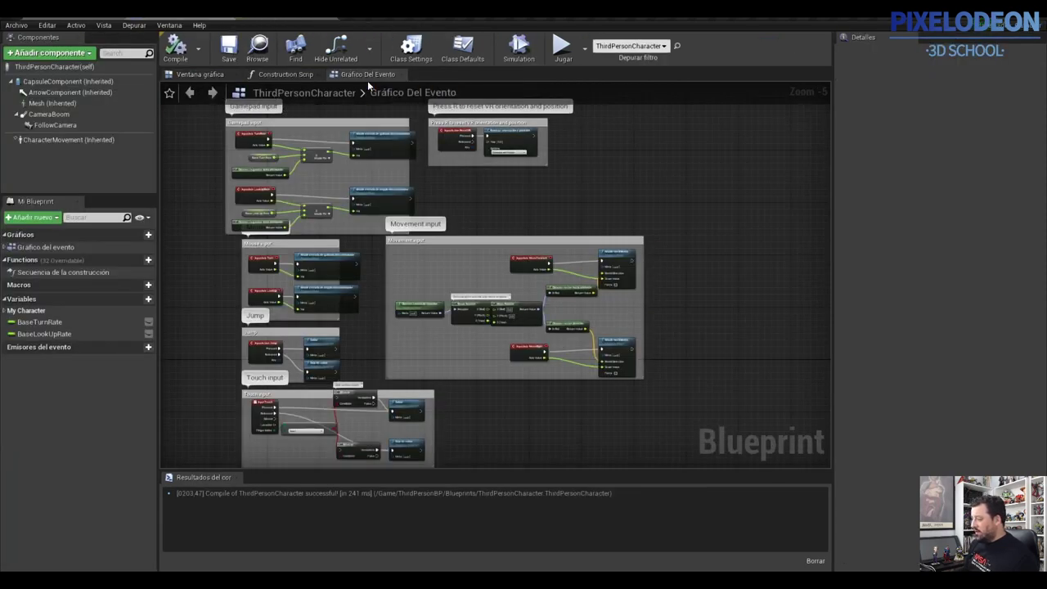
Step: Pan the event graph to empty space below the Touch input nodes and bring up the add-node actions list
scroll(464, 266, down, 2)
scroll(467, 270, up, 2)
scroll(467, 274, down, 1)
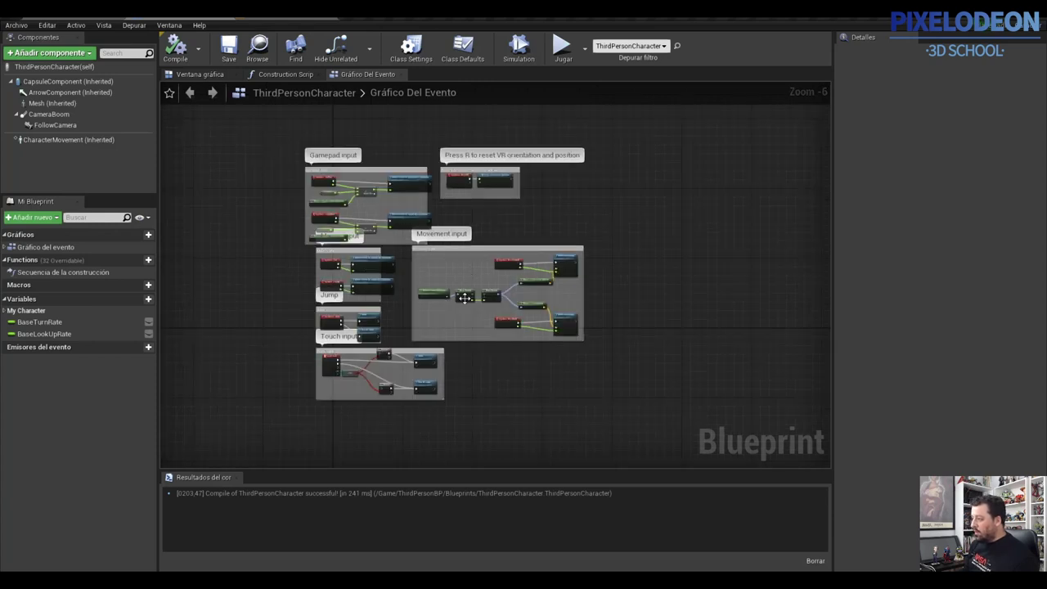
scroll(466, 291, up, 1)
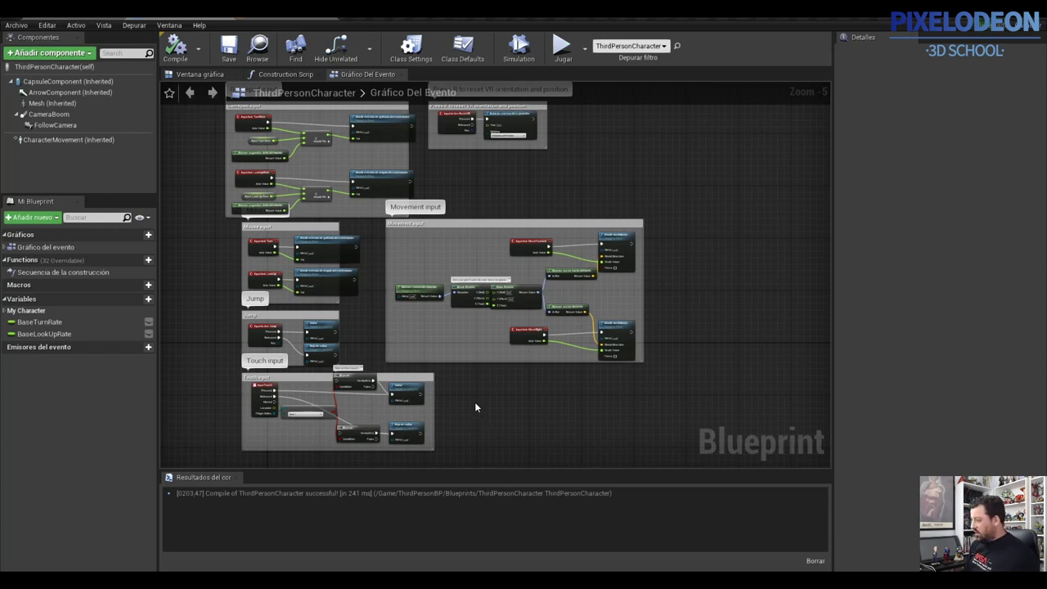
right_drag(489, 393, 627, 187)
scroll(600, 288, up, 2)
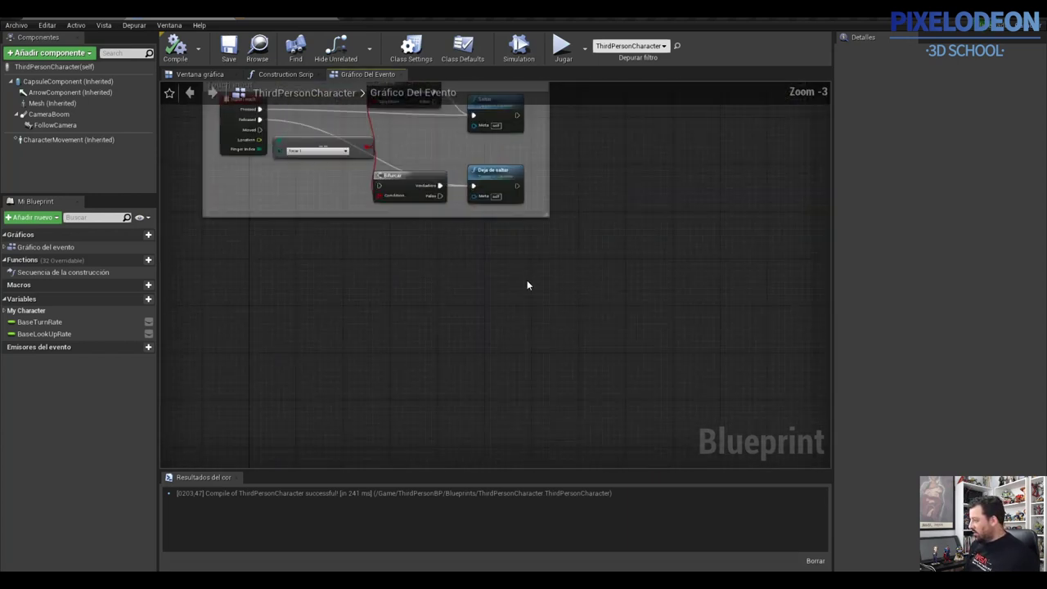
scroll(444, 281, down, 5)
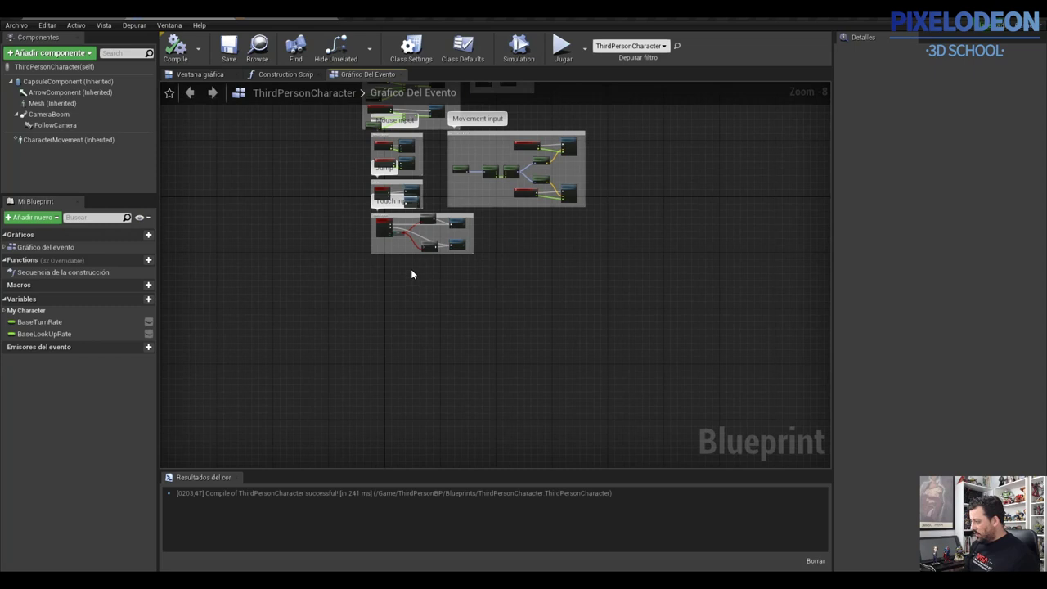
scroll(404, 309, up, 3)
scroll(370, 211, up, 2)
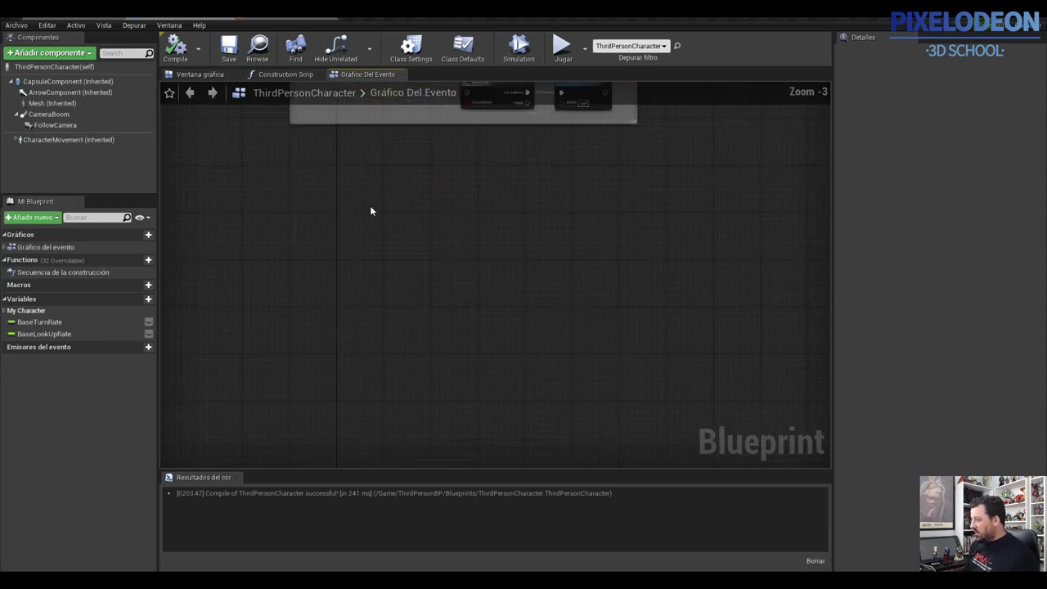
right_drag(358, 220, 334, 284)
right_click(334, 286)
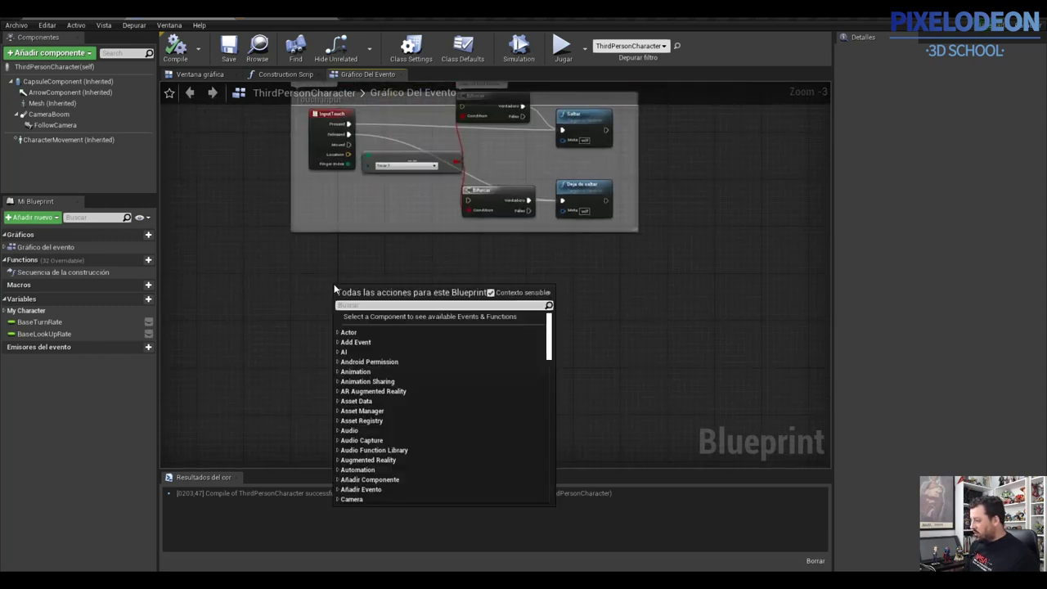
Step: Search 'shift' and add the Shift izquierda (Left Shift) keyboard event node
text(shift)
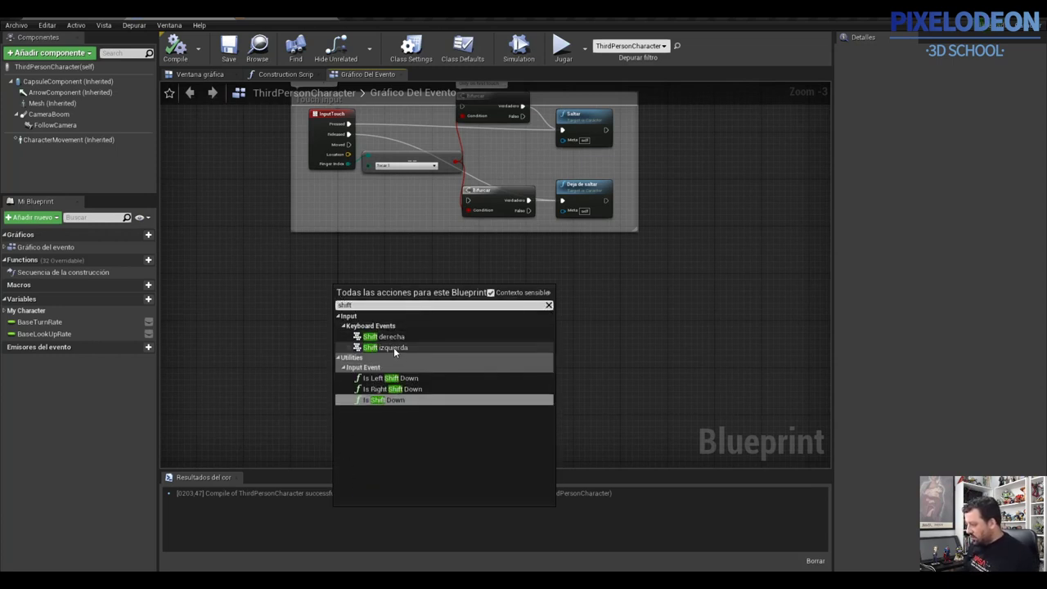
click(393, 347)
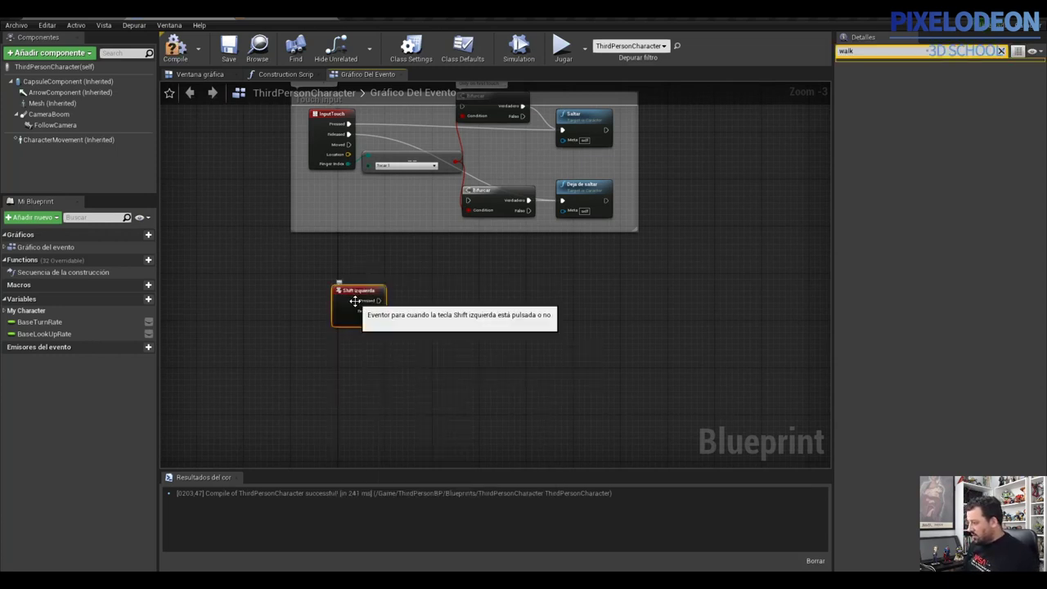
scroll(353, 295, up, 2)
scroll(354, 301, down, 1)
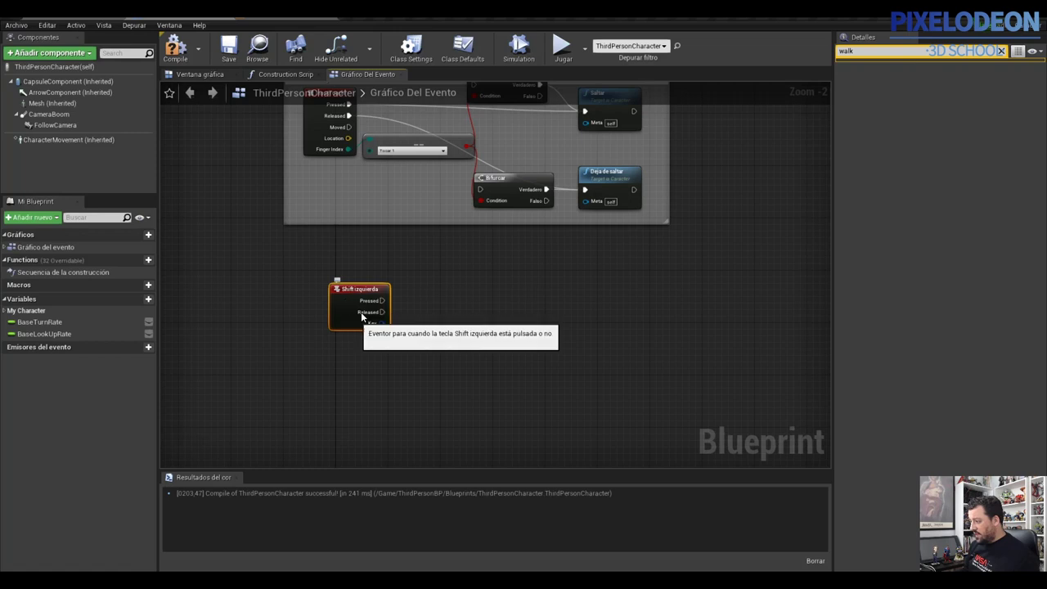
scroll(378, 318, up, 2)
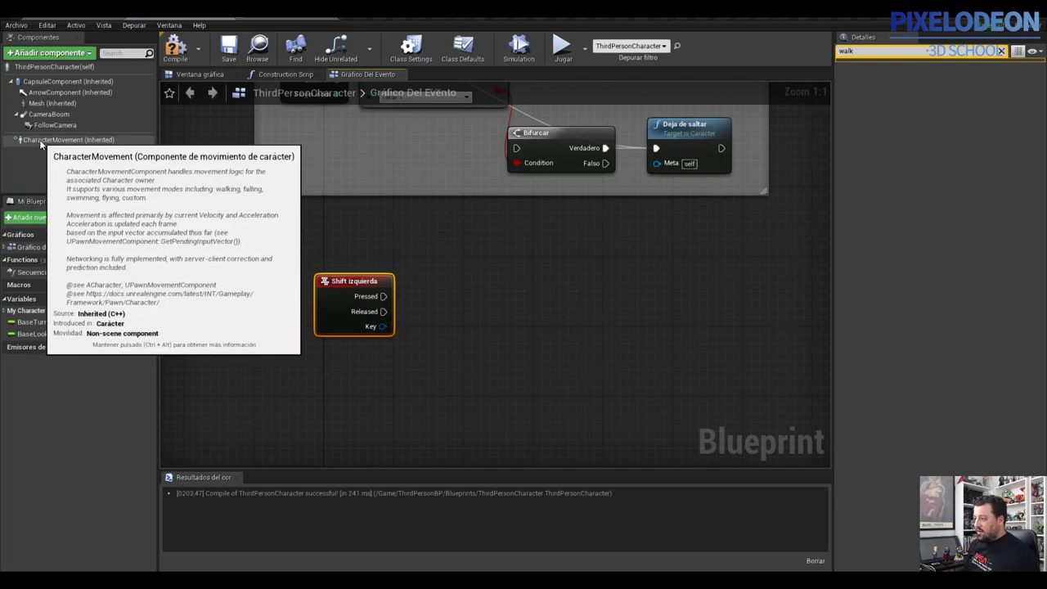
Step: Place a Character Movement reference below the Shift event and connect a Set Max Walk Speed node
drag(40, 139, 322, 376)
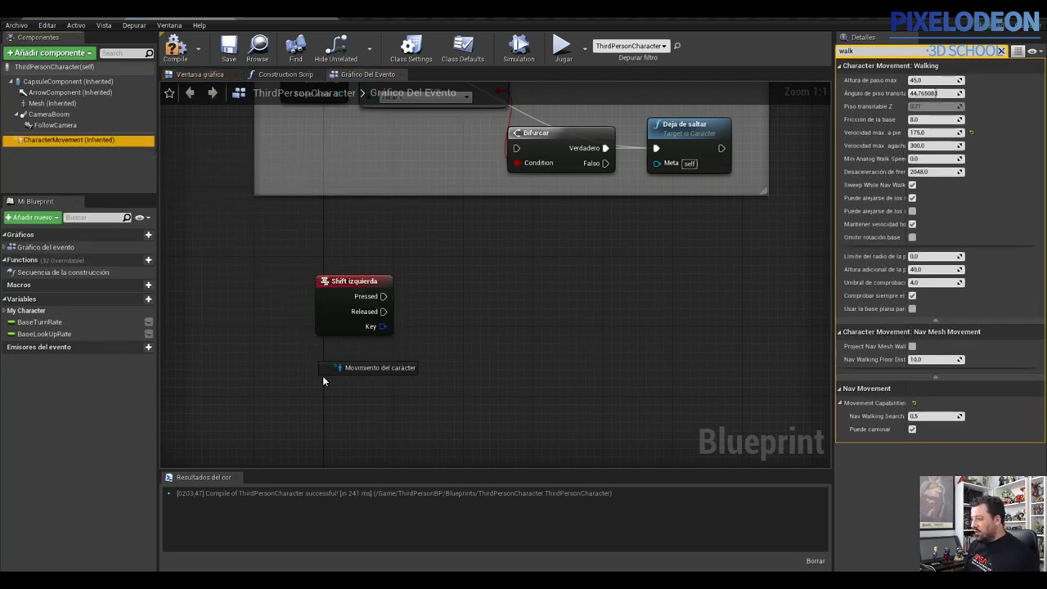
drag(323, 378, 284, 375)
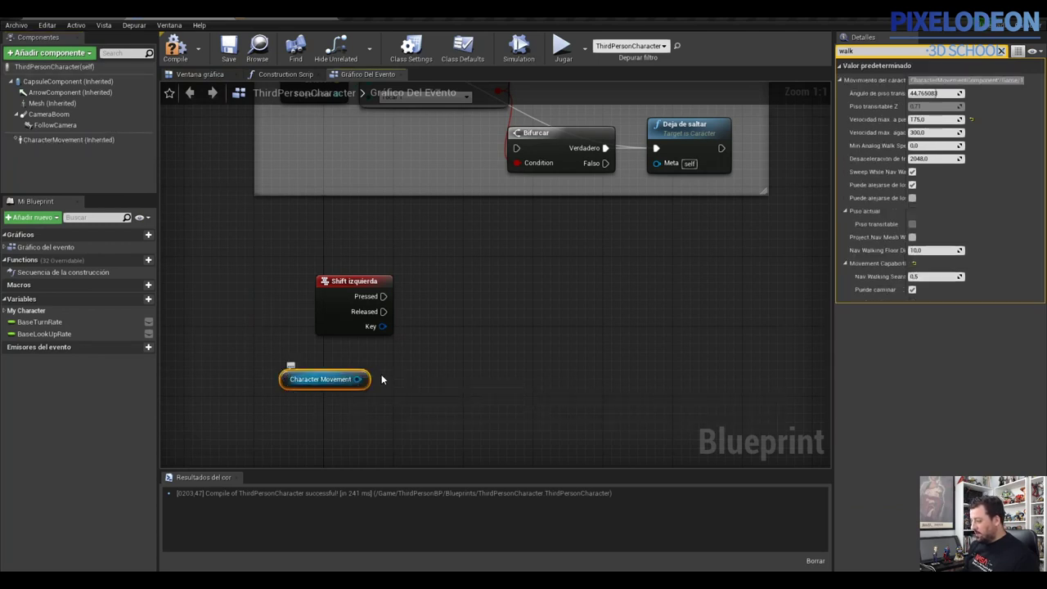
drag(367, 377, 424, 358)
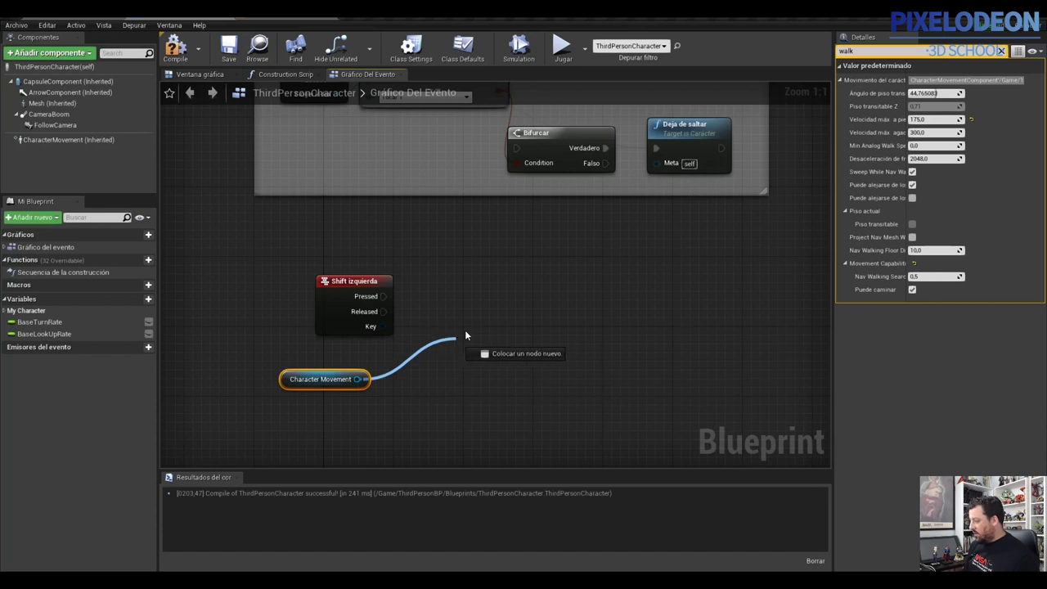
drag(477, 326, 477, 325)
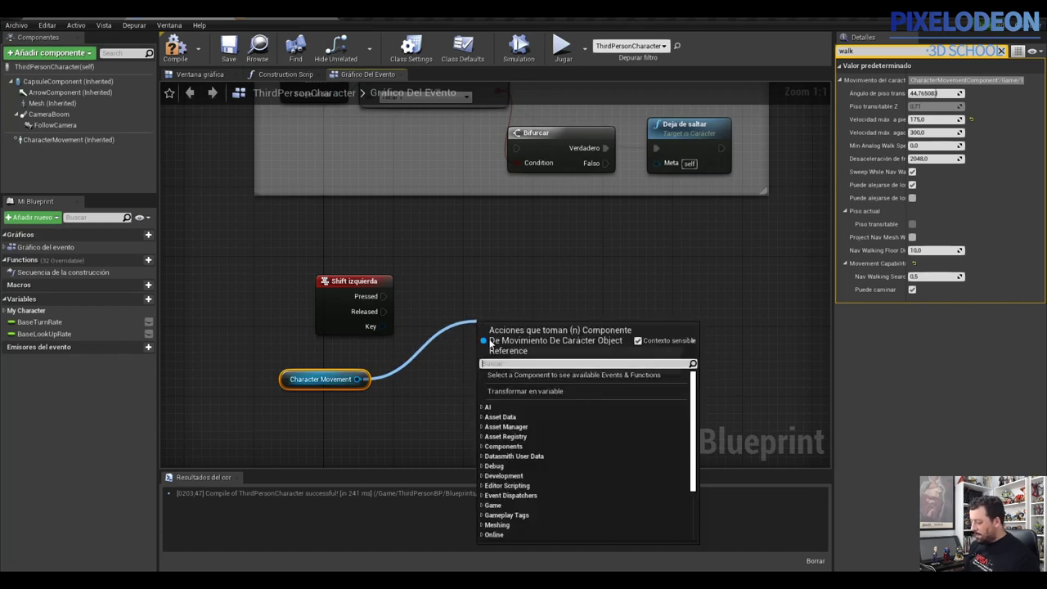
text(set)
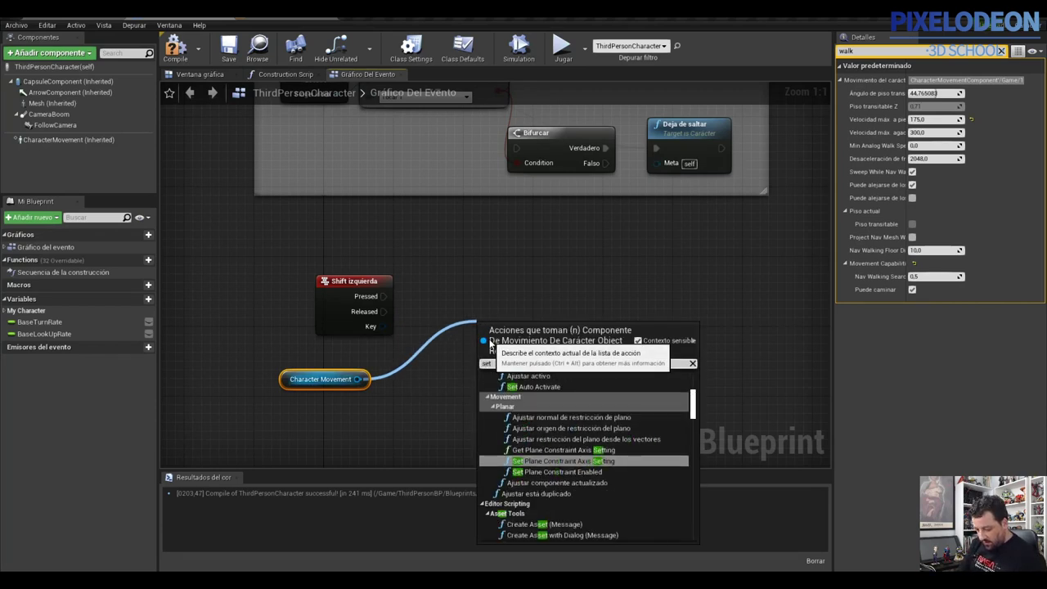
text( max)
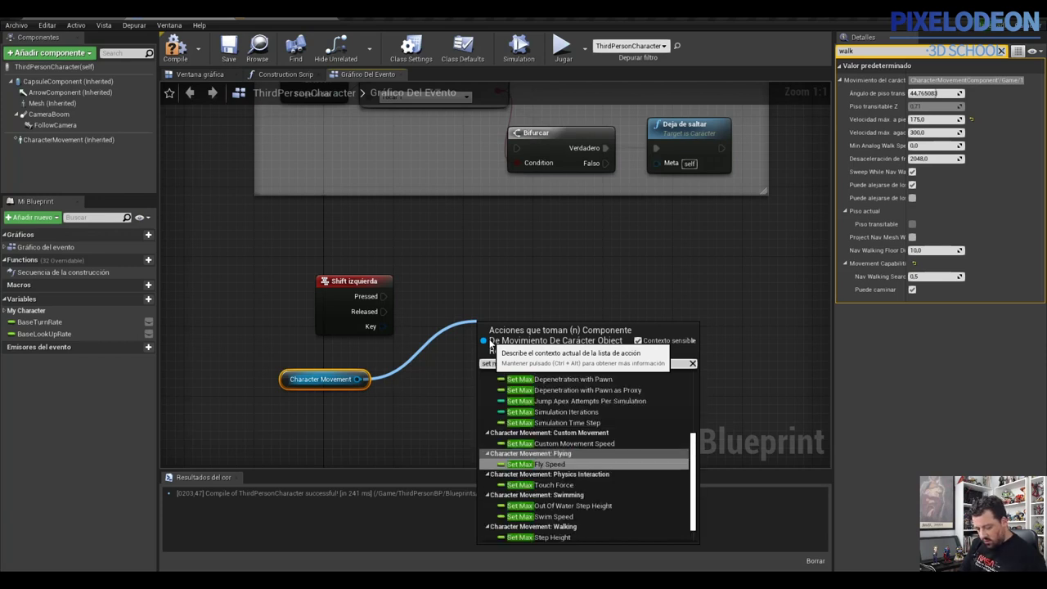
text( walk)
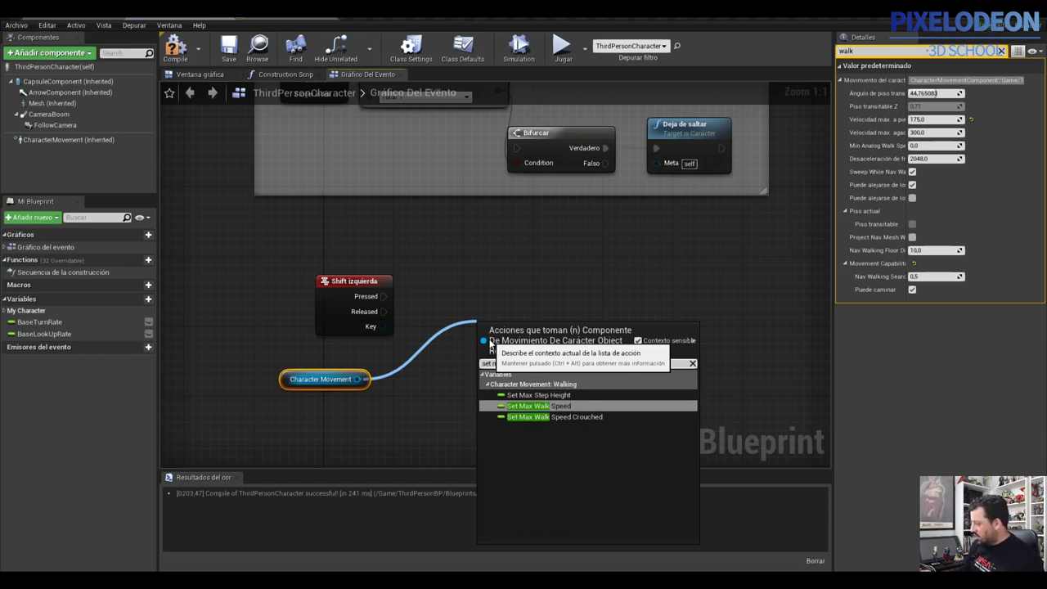
click(561, 407)
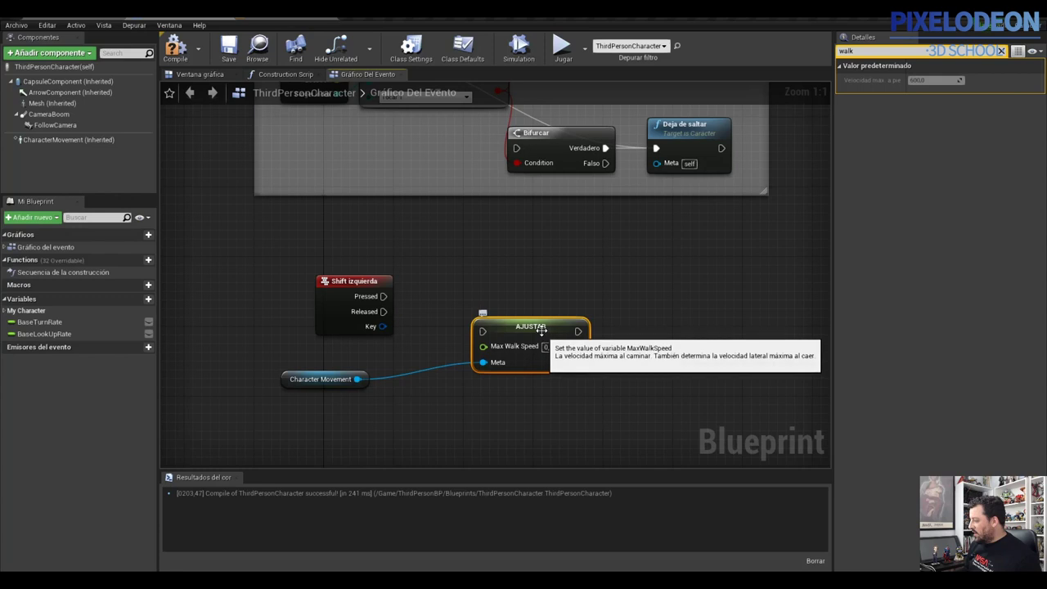
drag(540, 342, 541, 325)
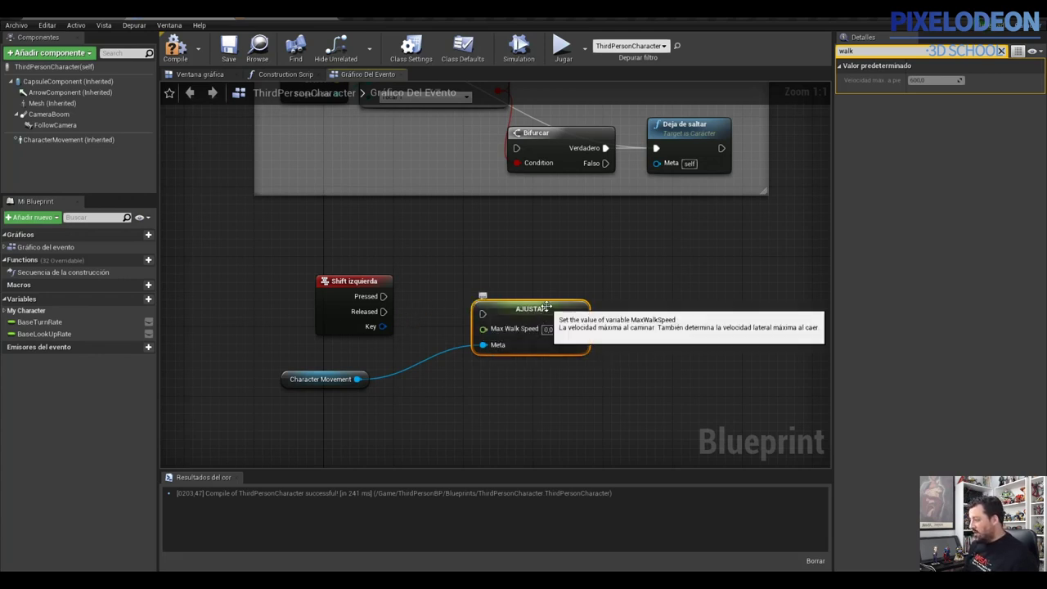
Step: Duplicate the Set Max Walk Speed node below and wire Character Movement into its Meta input
key(ctrl+w)
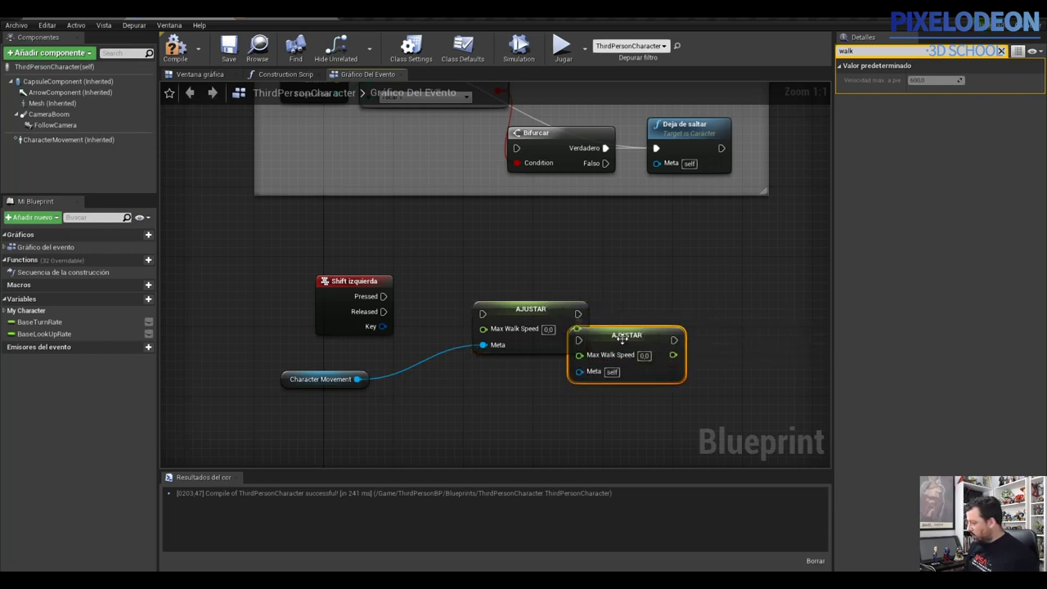
drag(622, 337, 525, 389)
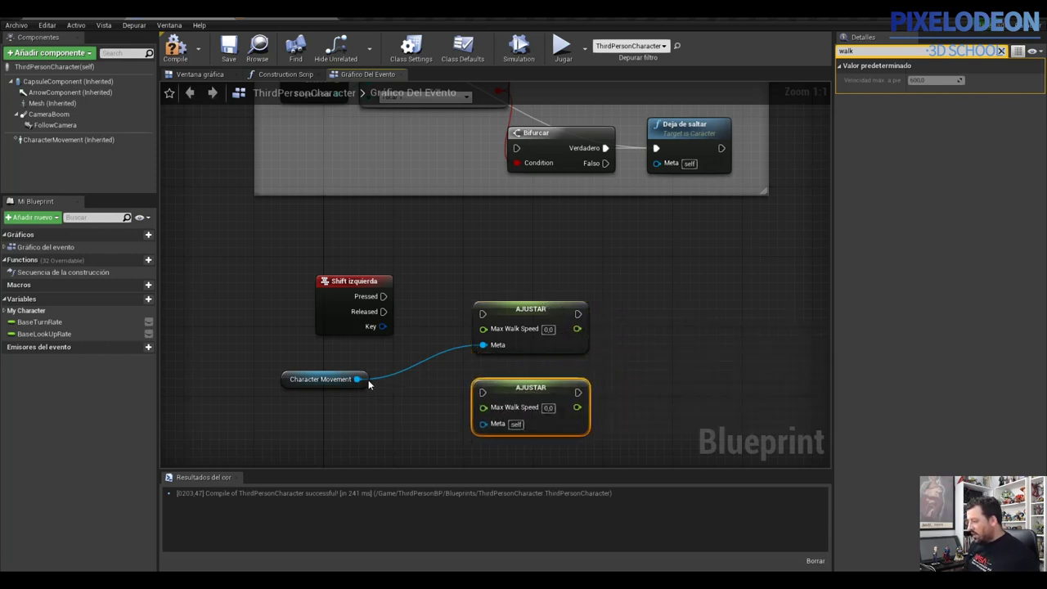
drag(356, 379, 483, 423)
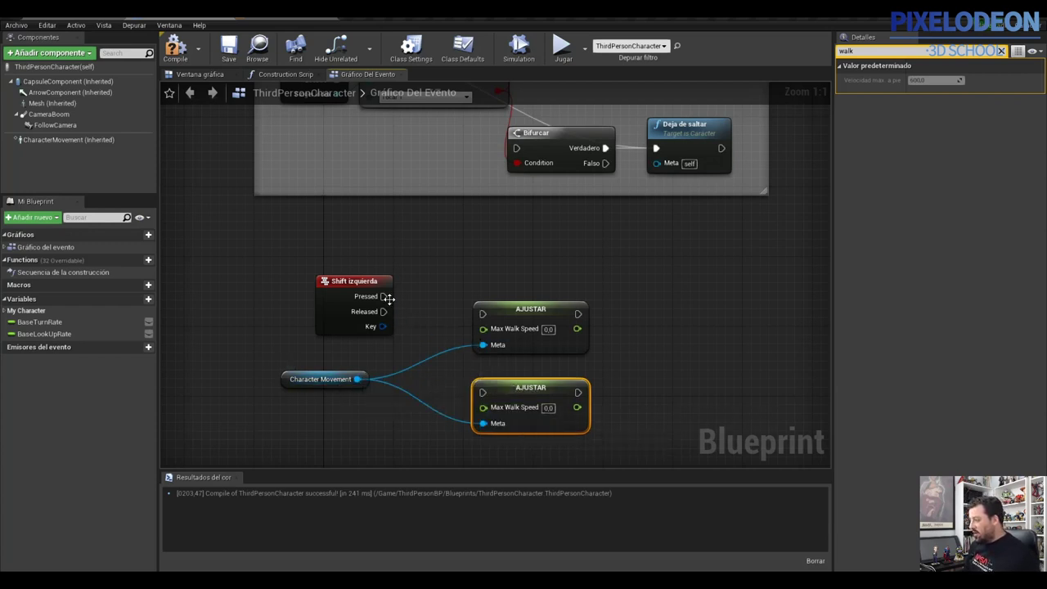
Step: Wire Shift izquierda Pressed to the upper AJUSTAR node and Released to the lower one
drag(386, 299, 483, 313)
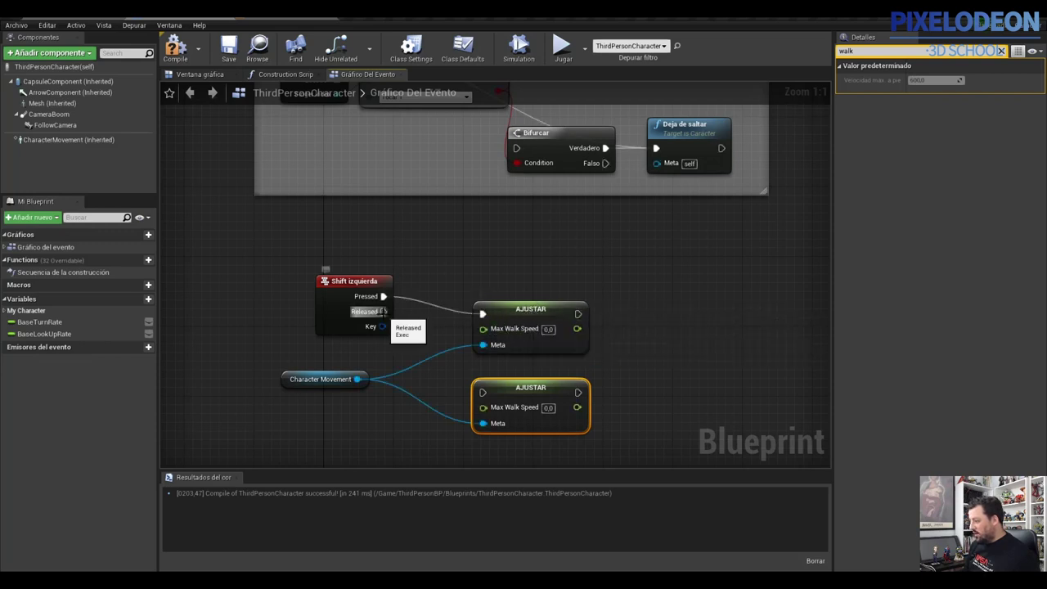
drag(383, 312, 416, 338)
drag(469, 400, 483, 394)
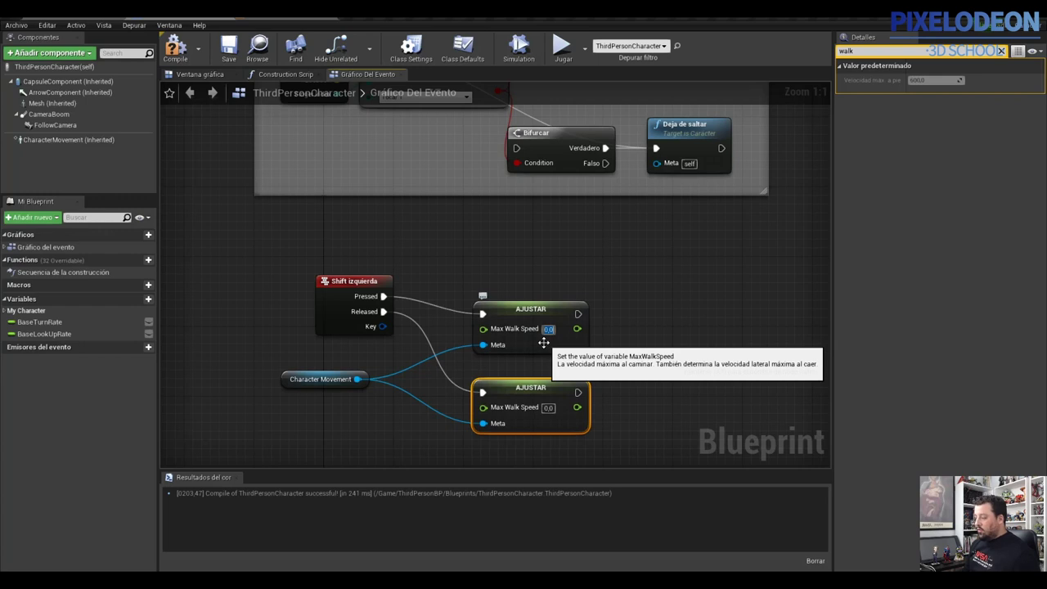
Step: Set Max Walk Speed to 600 on the upper node and 175 on the lower, then compile
text(600)
key(Return)
click(548, 408)
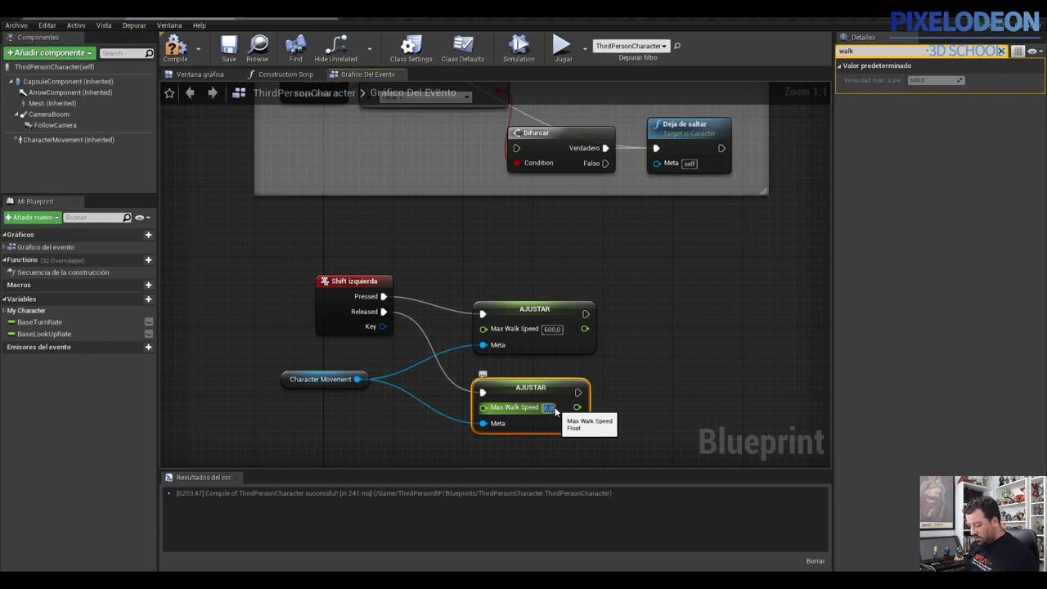
text(175)
key(Return)
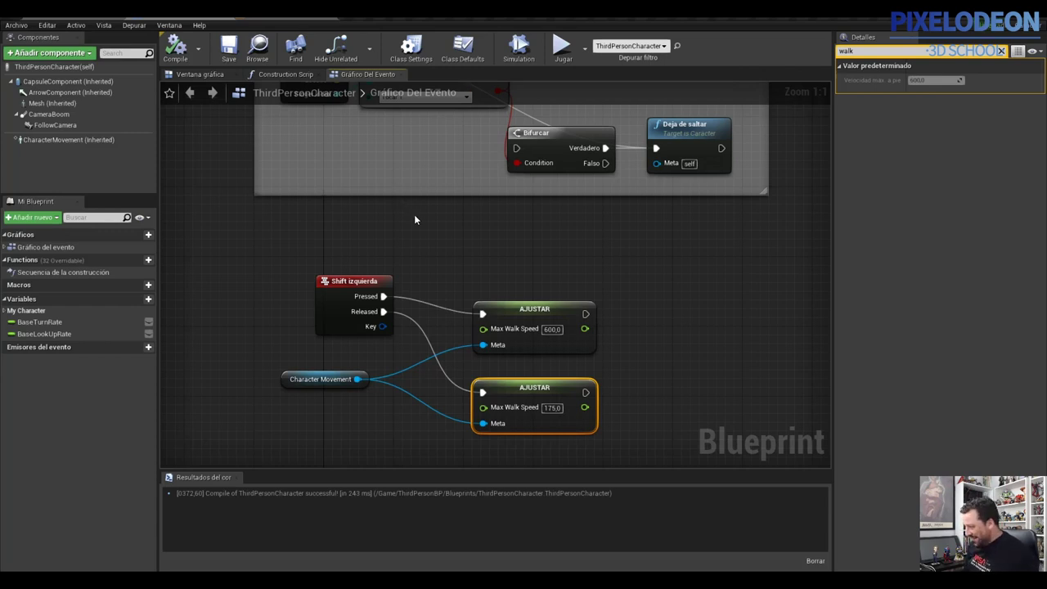
click(562, 47)
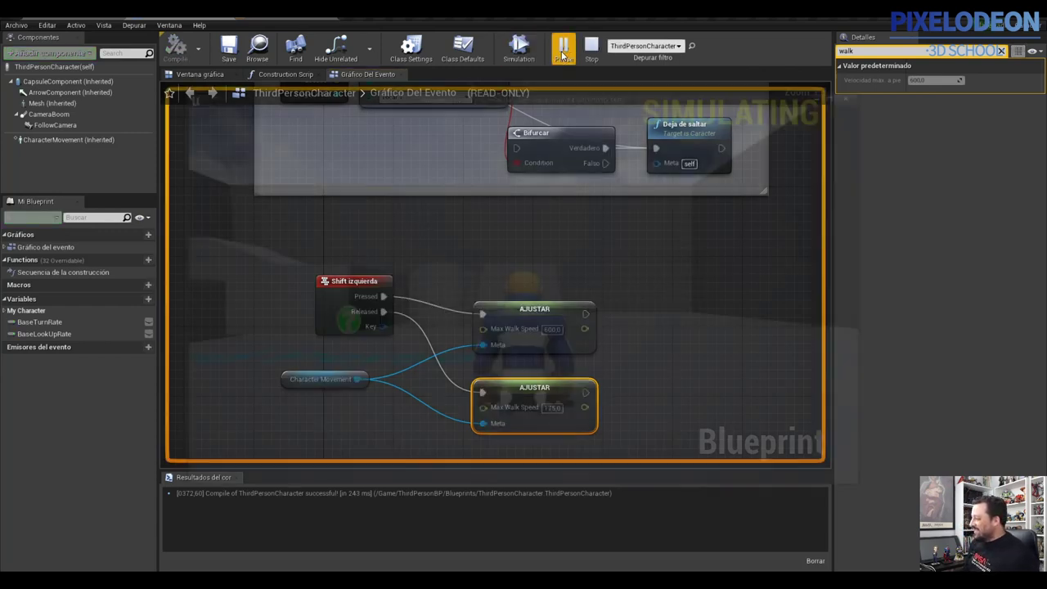
click(521, 360)
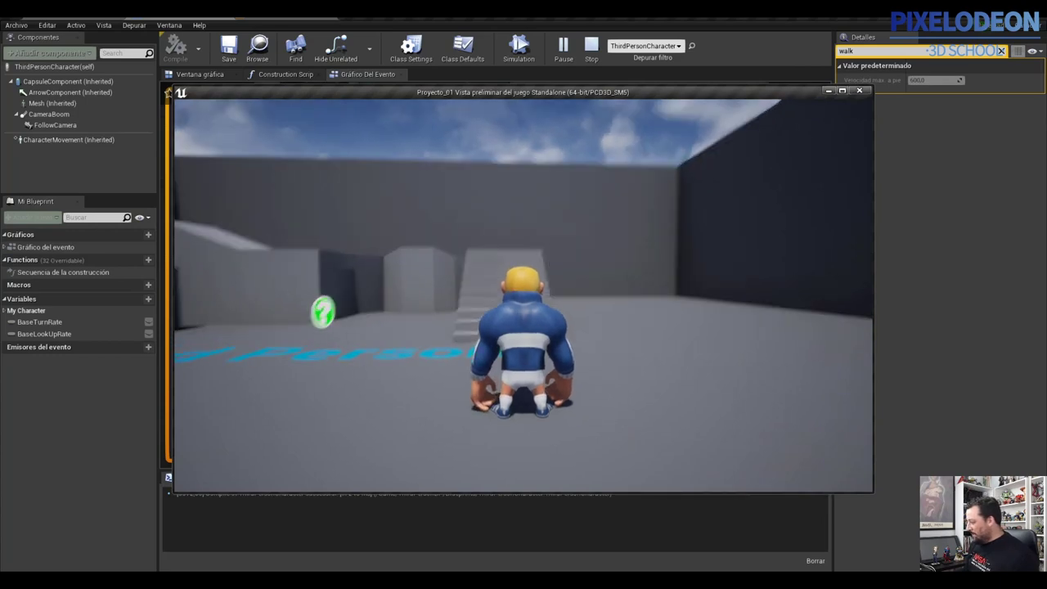
key(w)
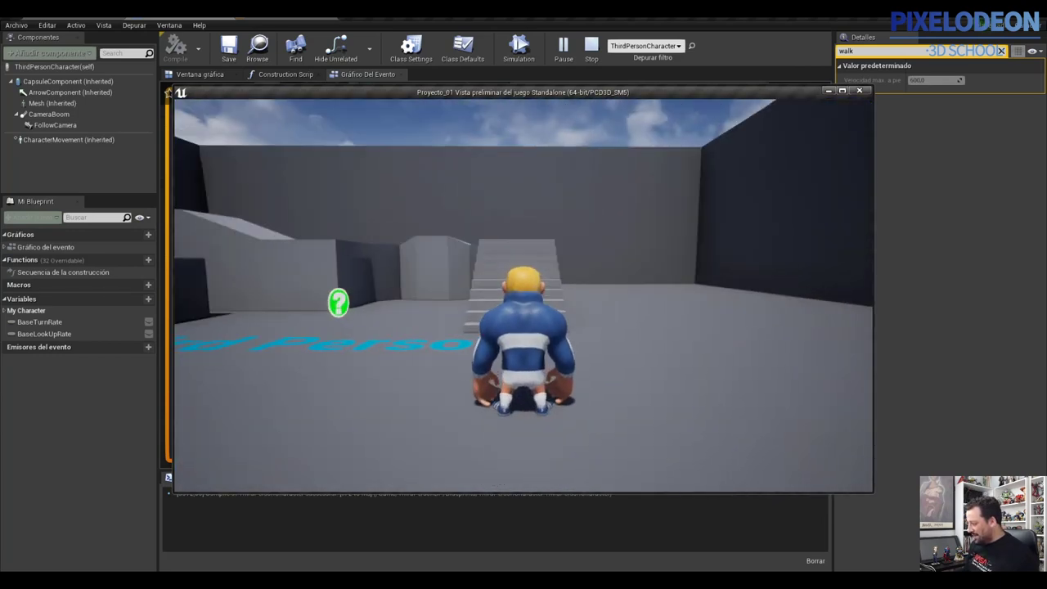
key(c)
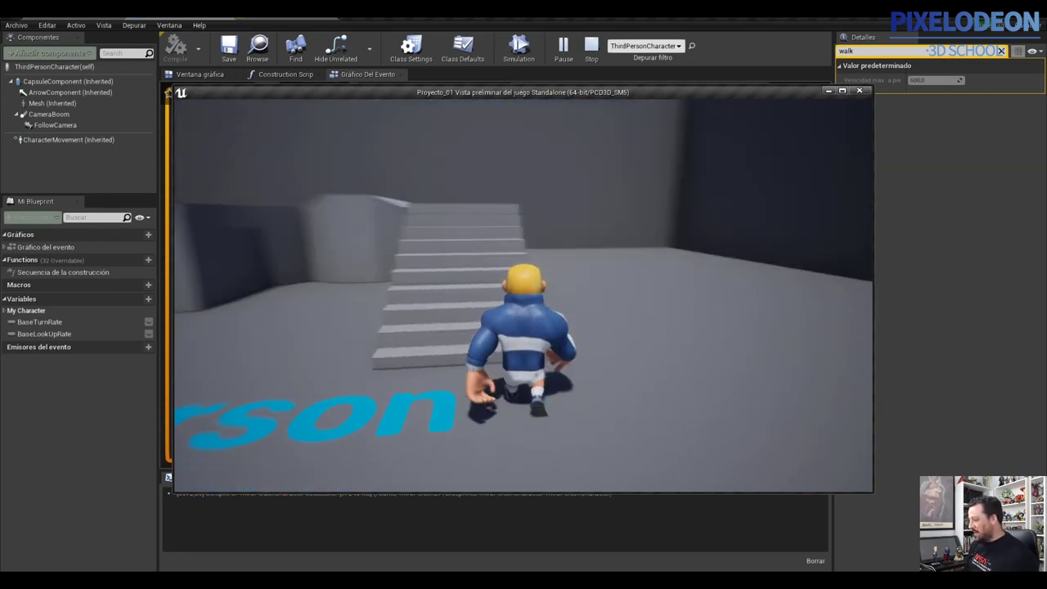
key(w)
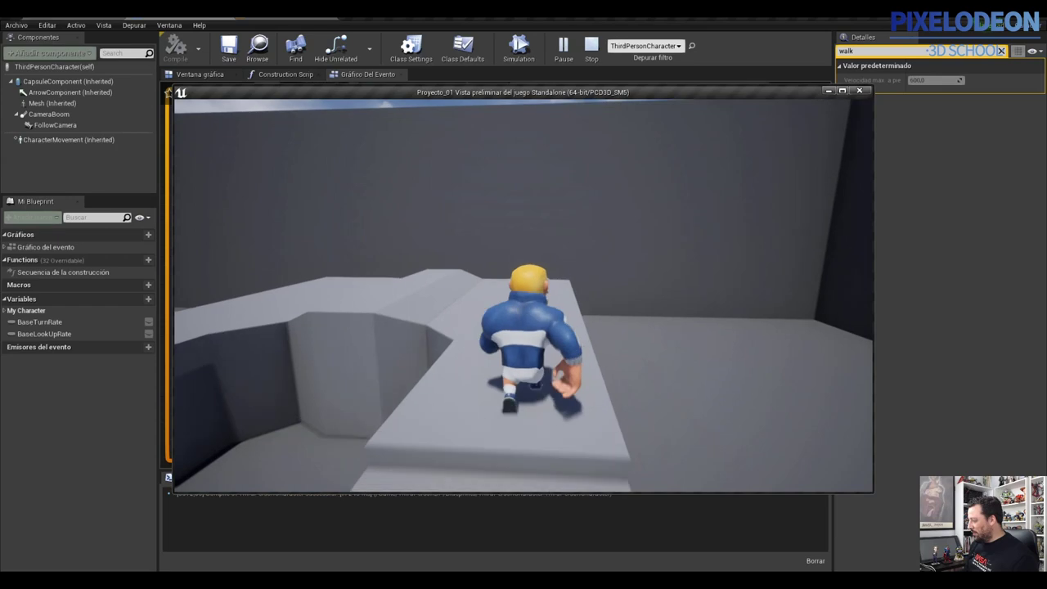
key(w)
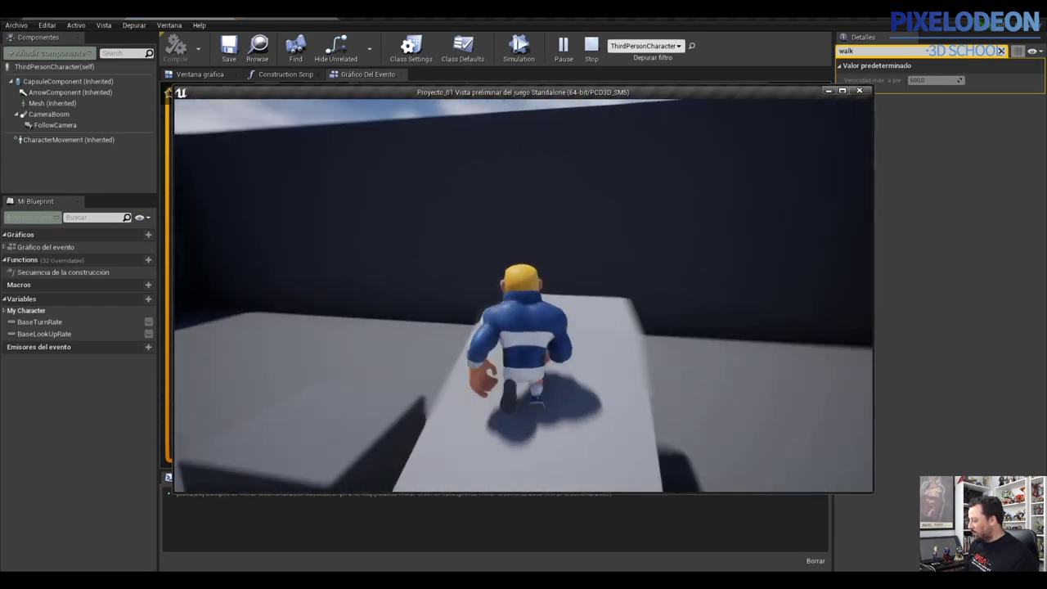
key(w)
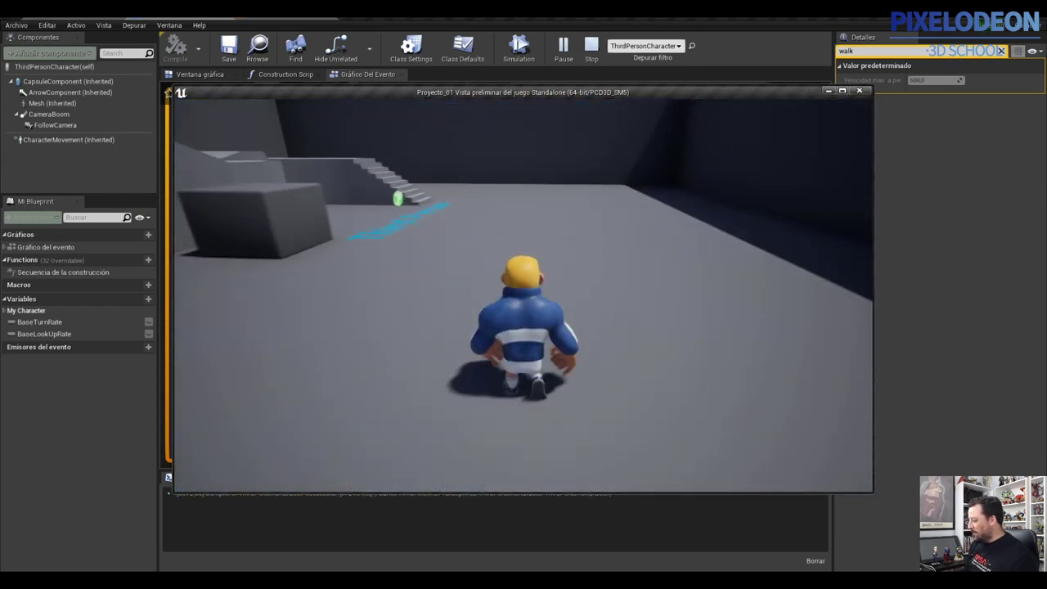
key(w)
key(w)
key(w)
key(w)
key(a)
key(w)
key(d)
key(s)
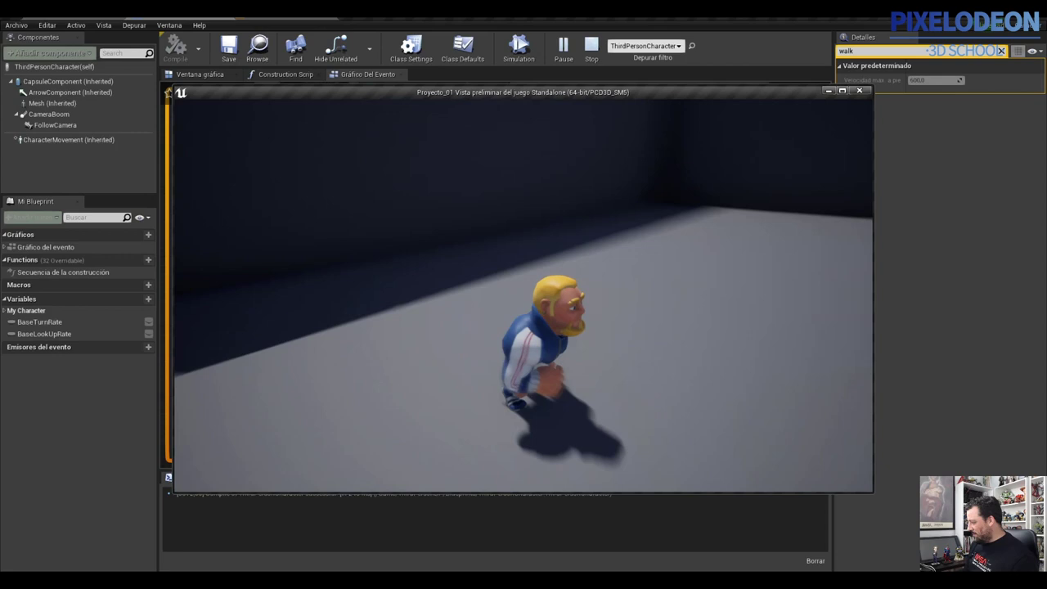
key(w)
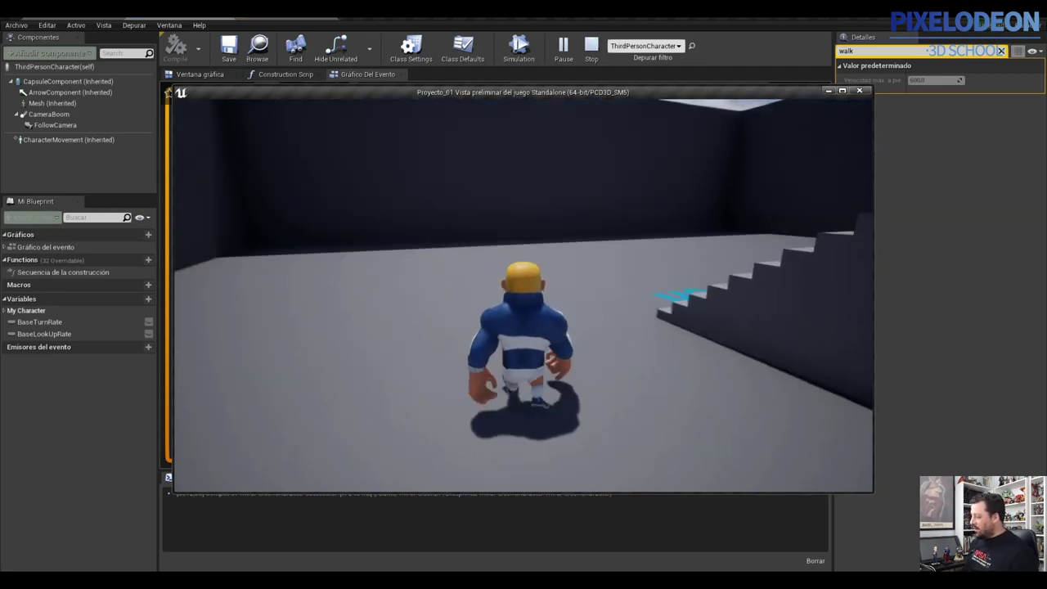
key(Escape)
scroll(329, 262, down, 4)
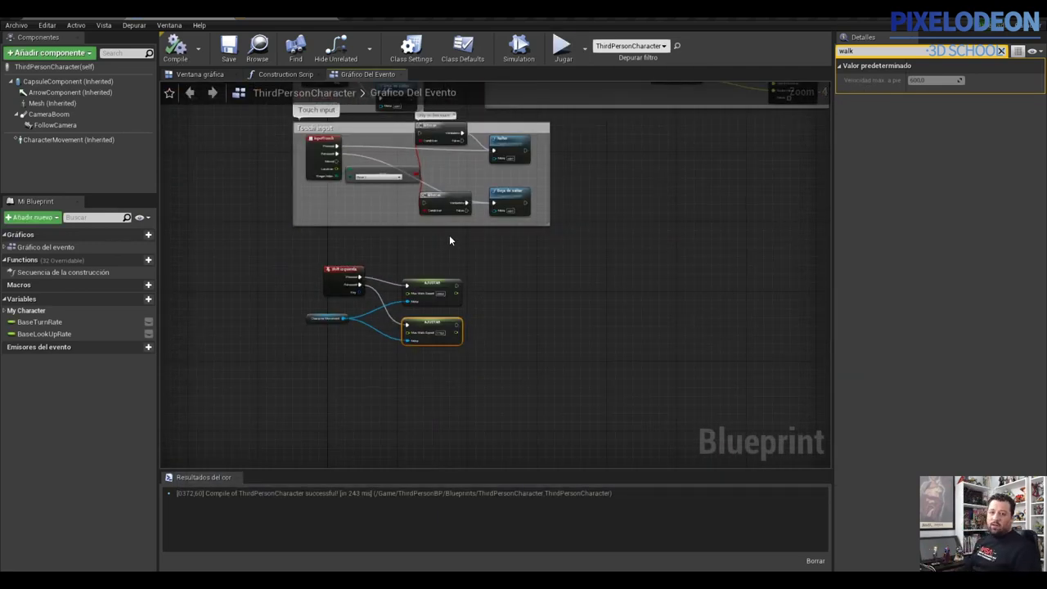
Step: Pan and zoom around the event graph to look over the other node groups
right_drag(587, 351, 425, 332)
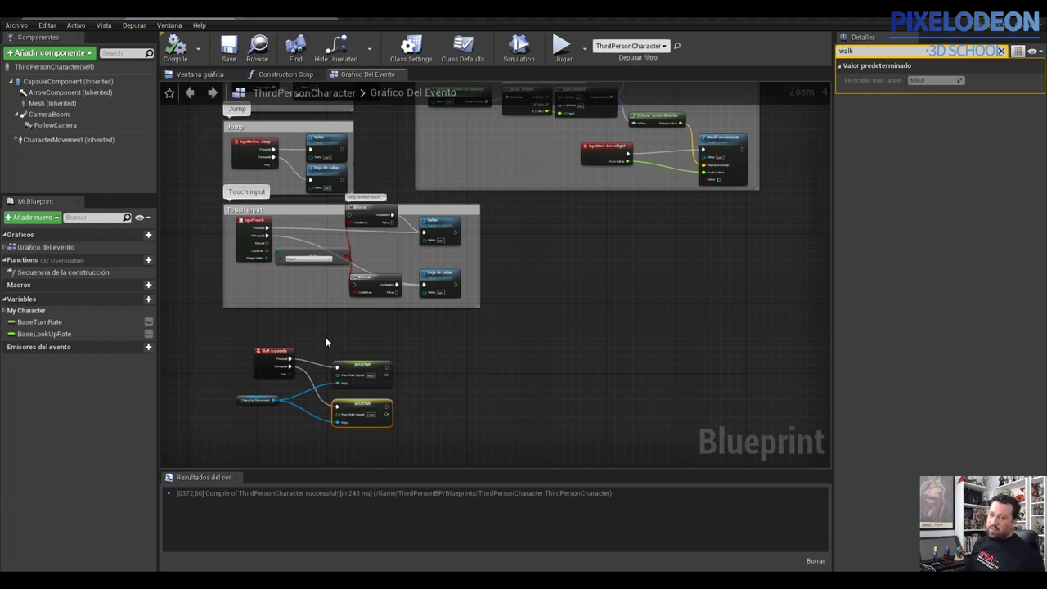
scroll(356, 409, up, 2)
scroll(355, 409, down, 1)
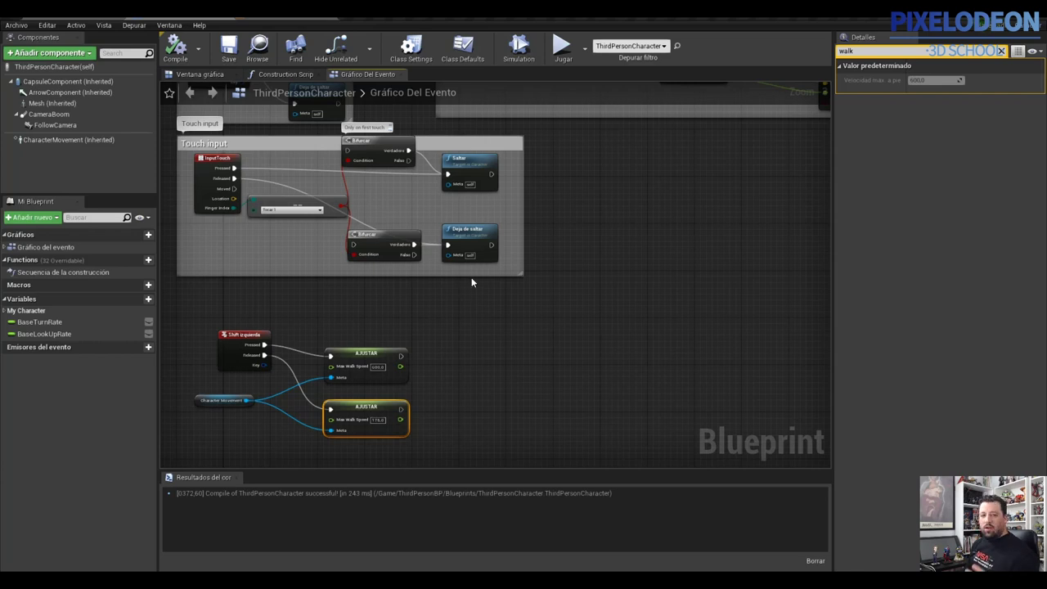
scroll(467, 282, down, 3)
scroll(467, 286, up, 2)
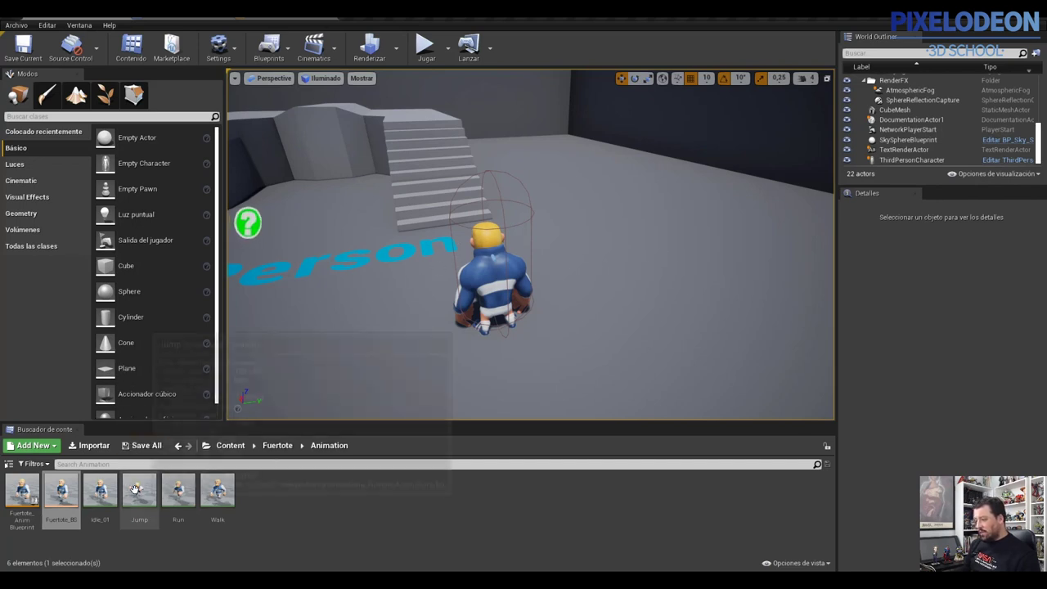
mouse_move(139, 495)
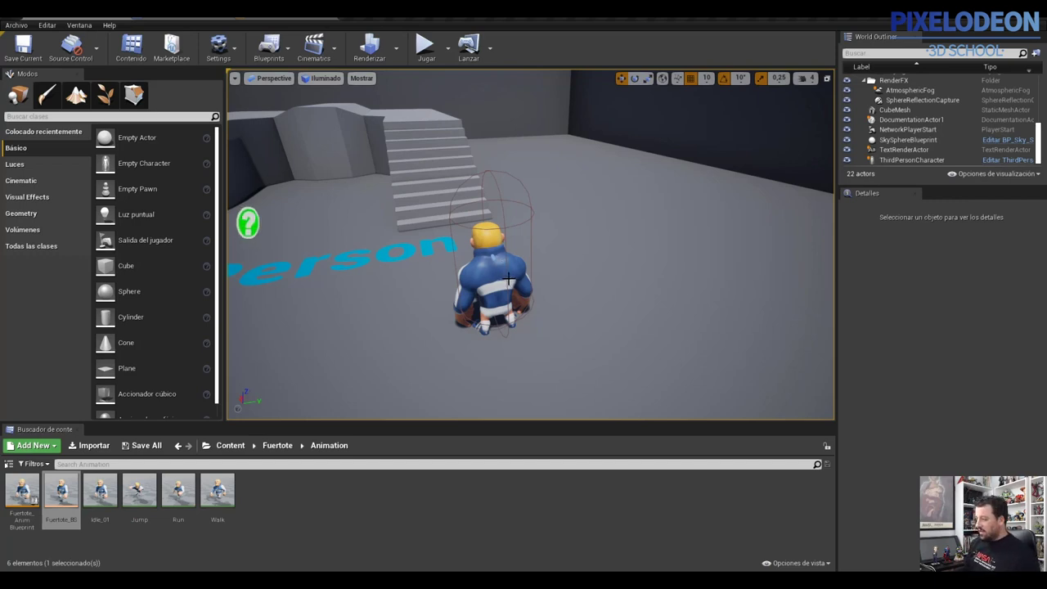
click(425, 46)
click(503, 278)
key(w)
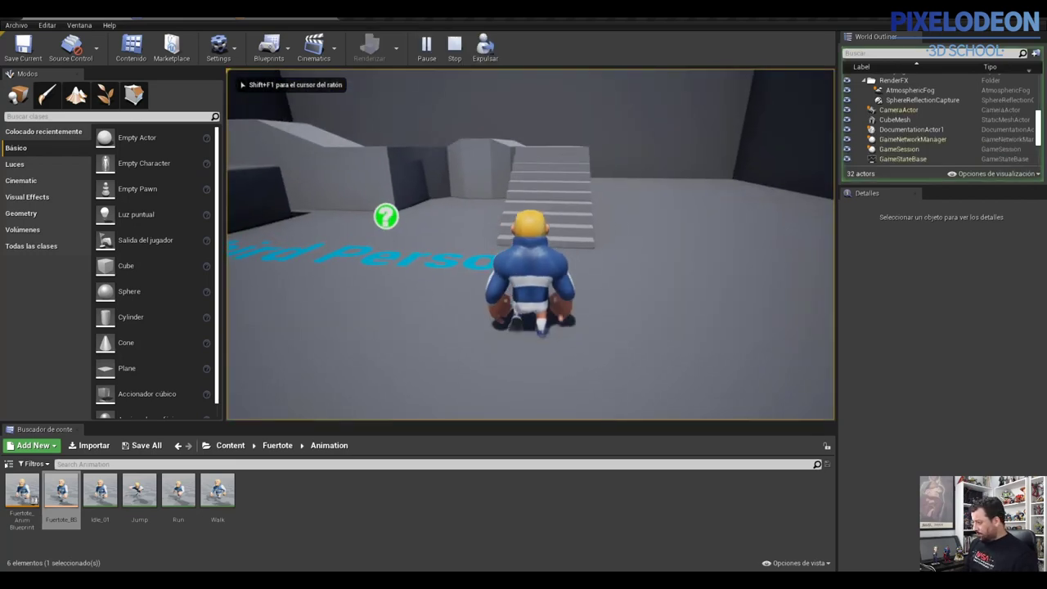
key(w)
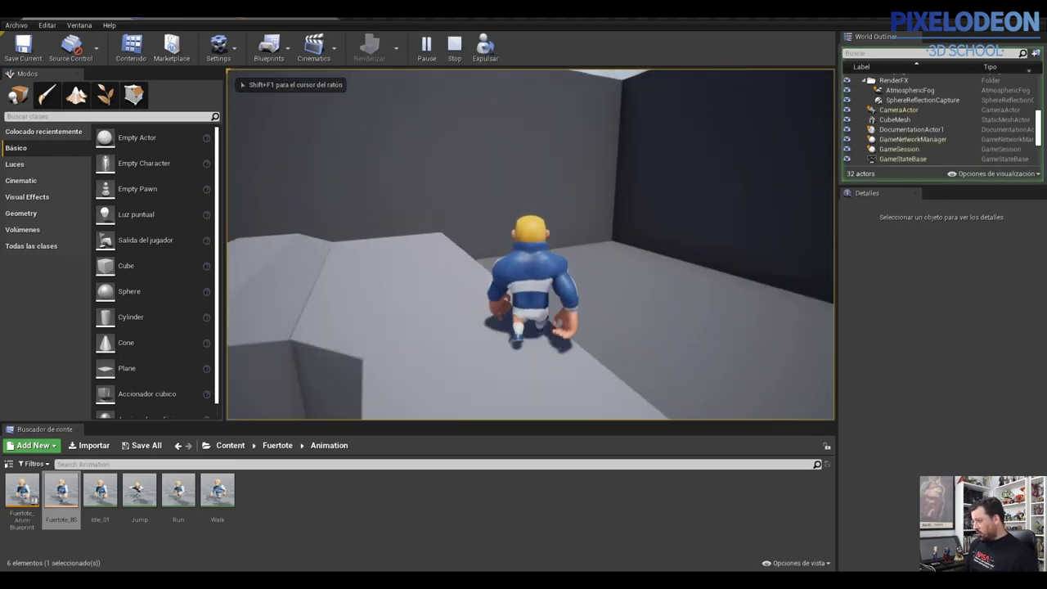
key(w)
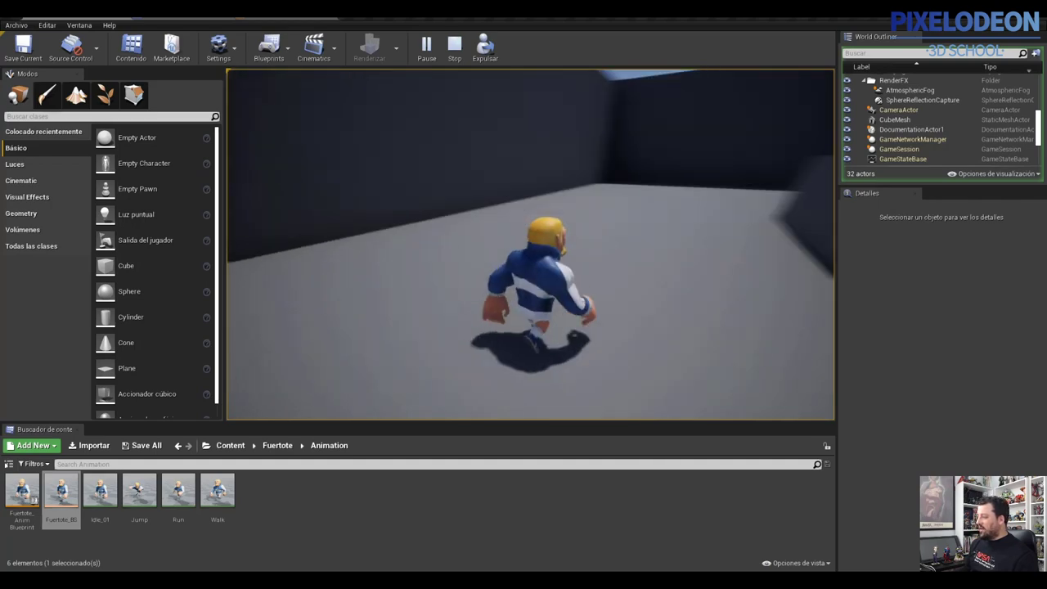
key(Escape)
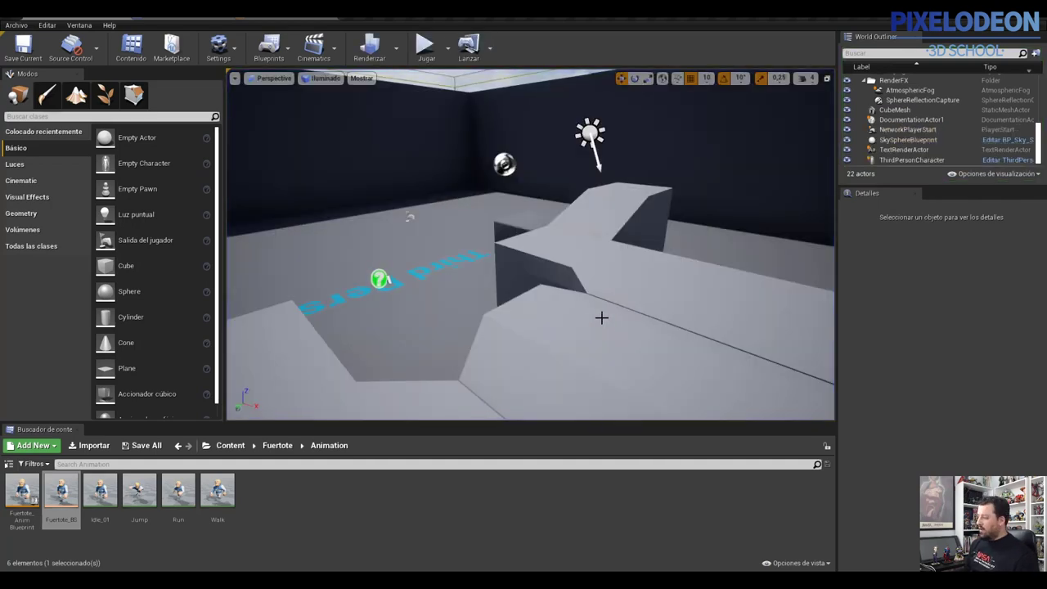
Step: Frame the level viewport on the ThirdPersonCharacter actor with Focus Selected
right_click(258, 271)
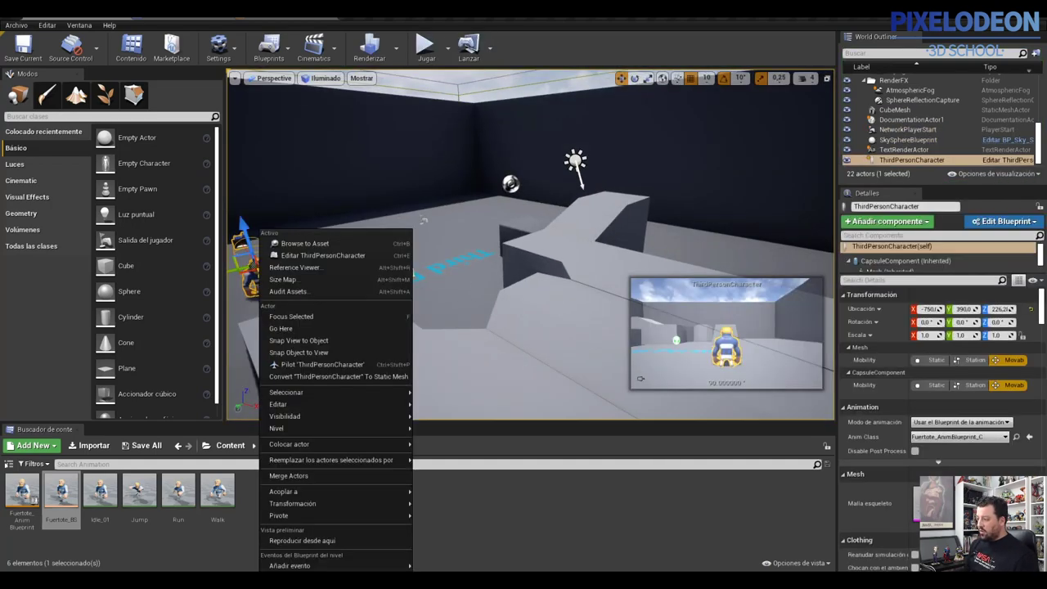
click(260, 274)
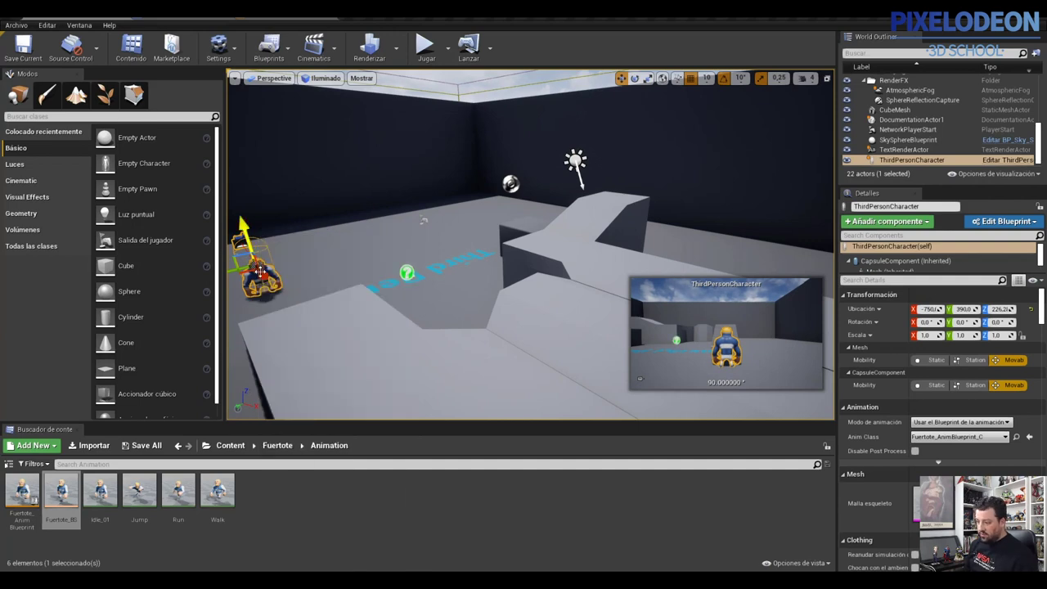
key(f)
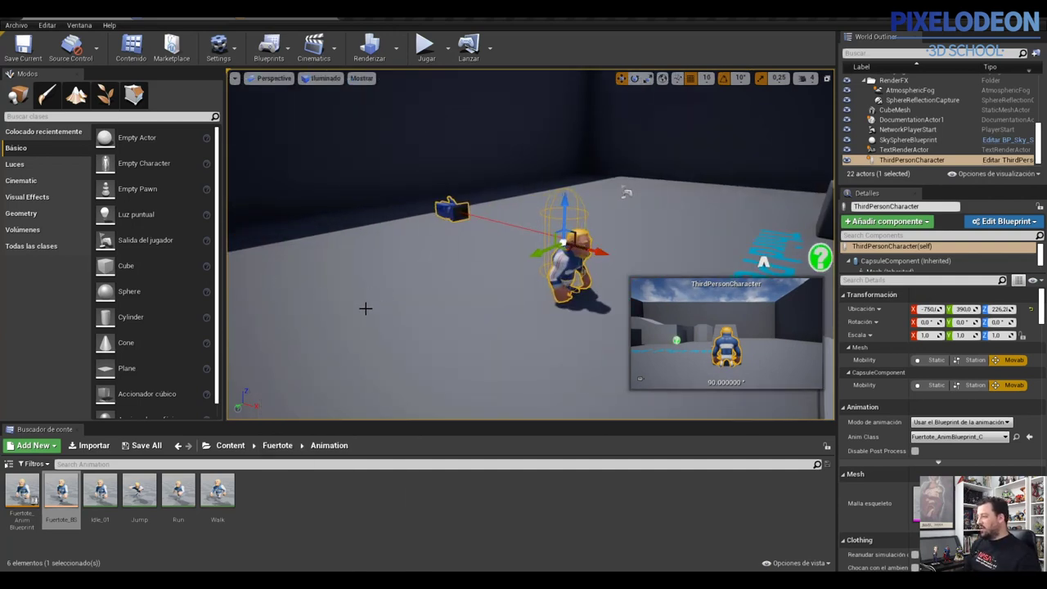